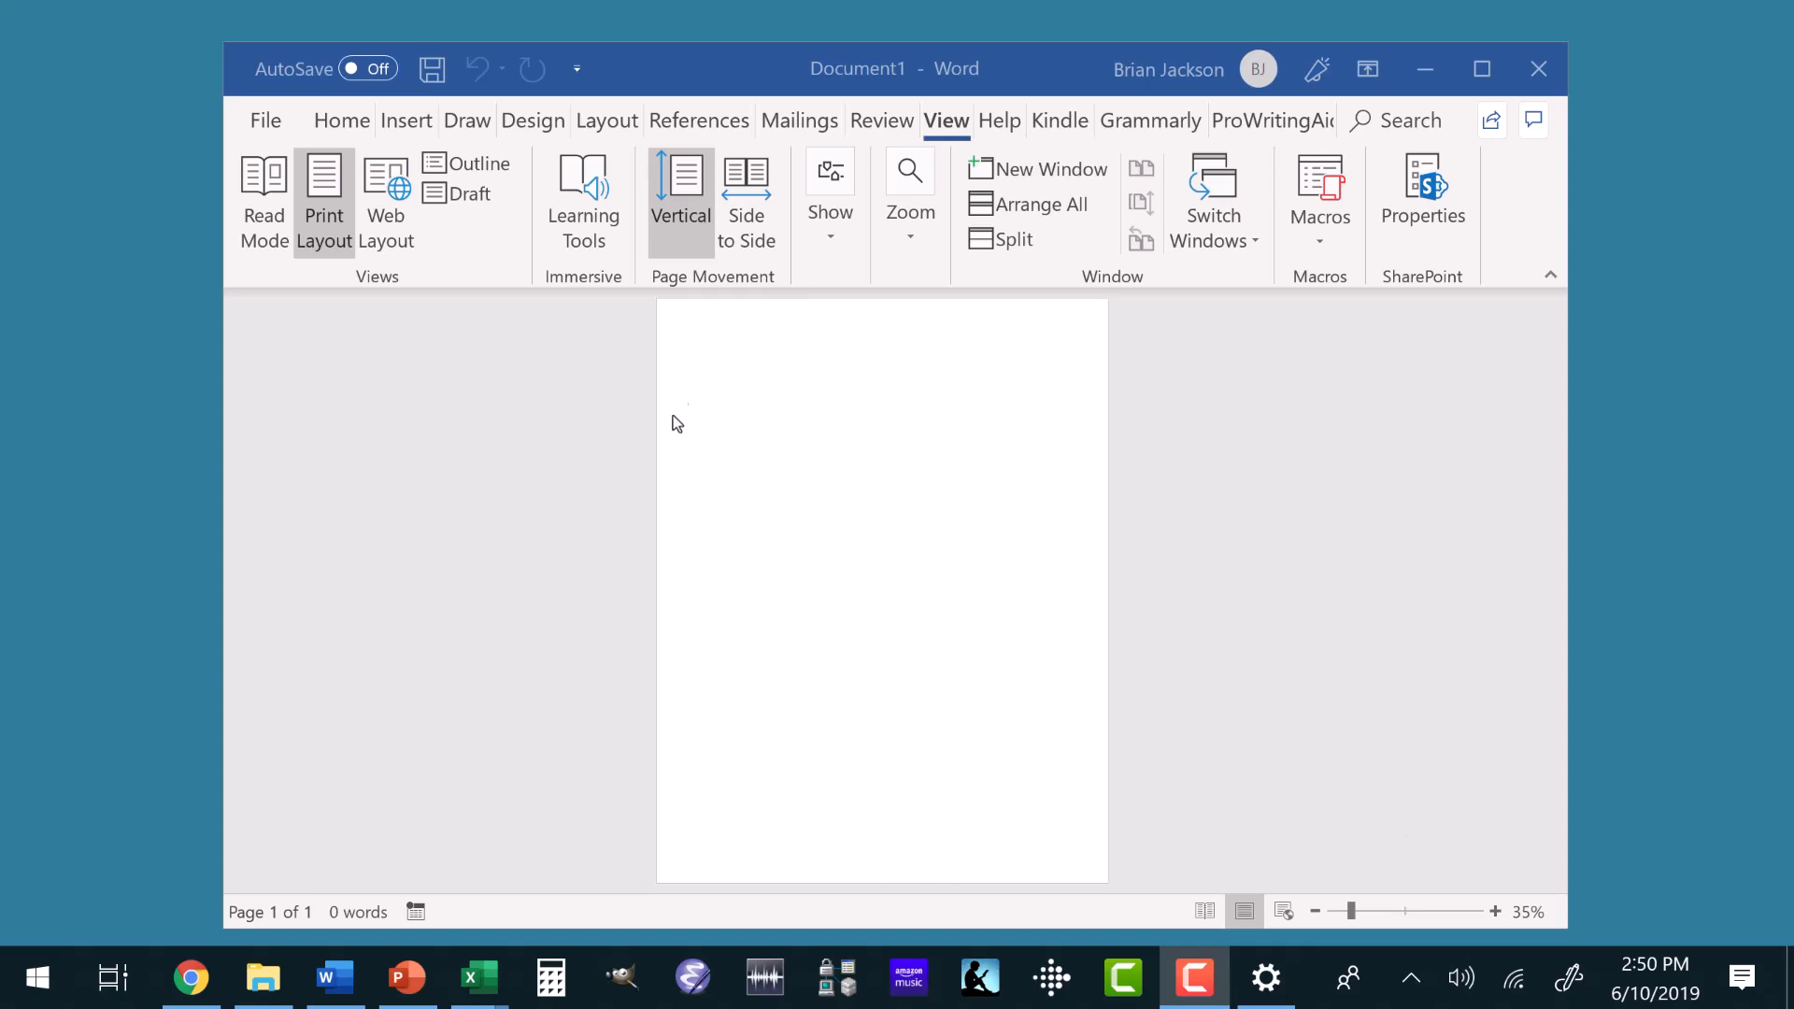
Enter the text "Something" at the start of the blank document and maximize the window.
left_click(727, 363)
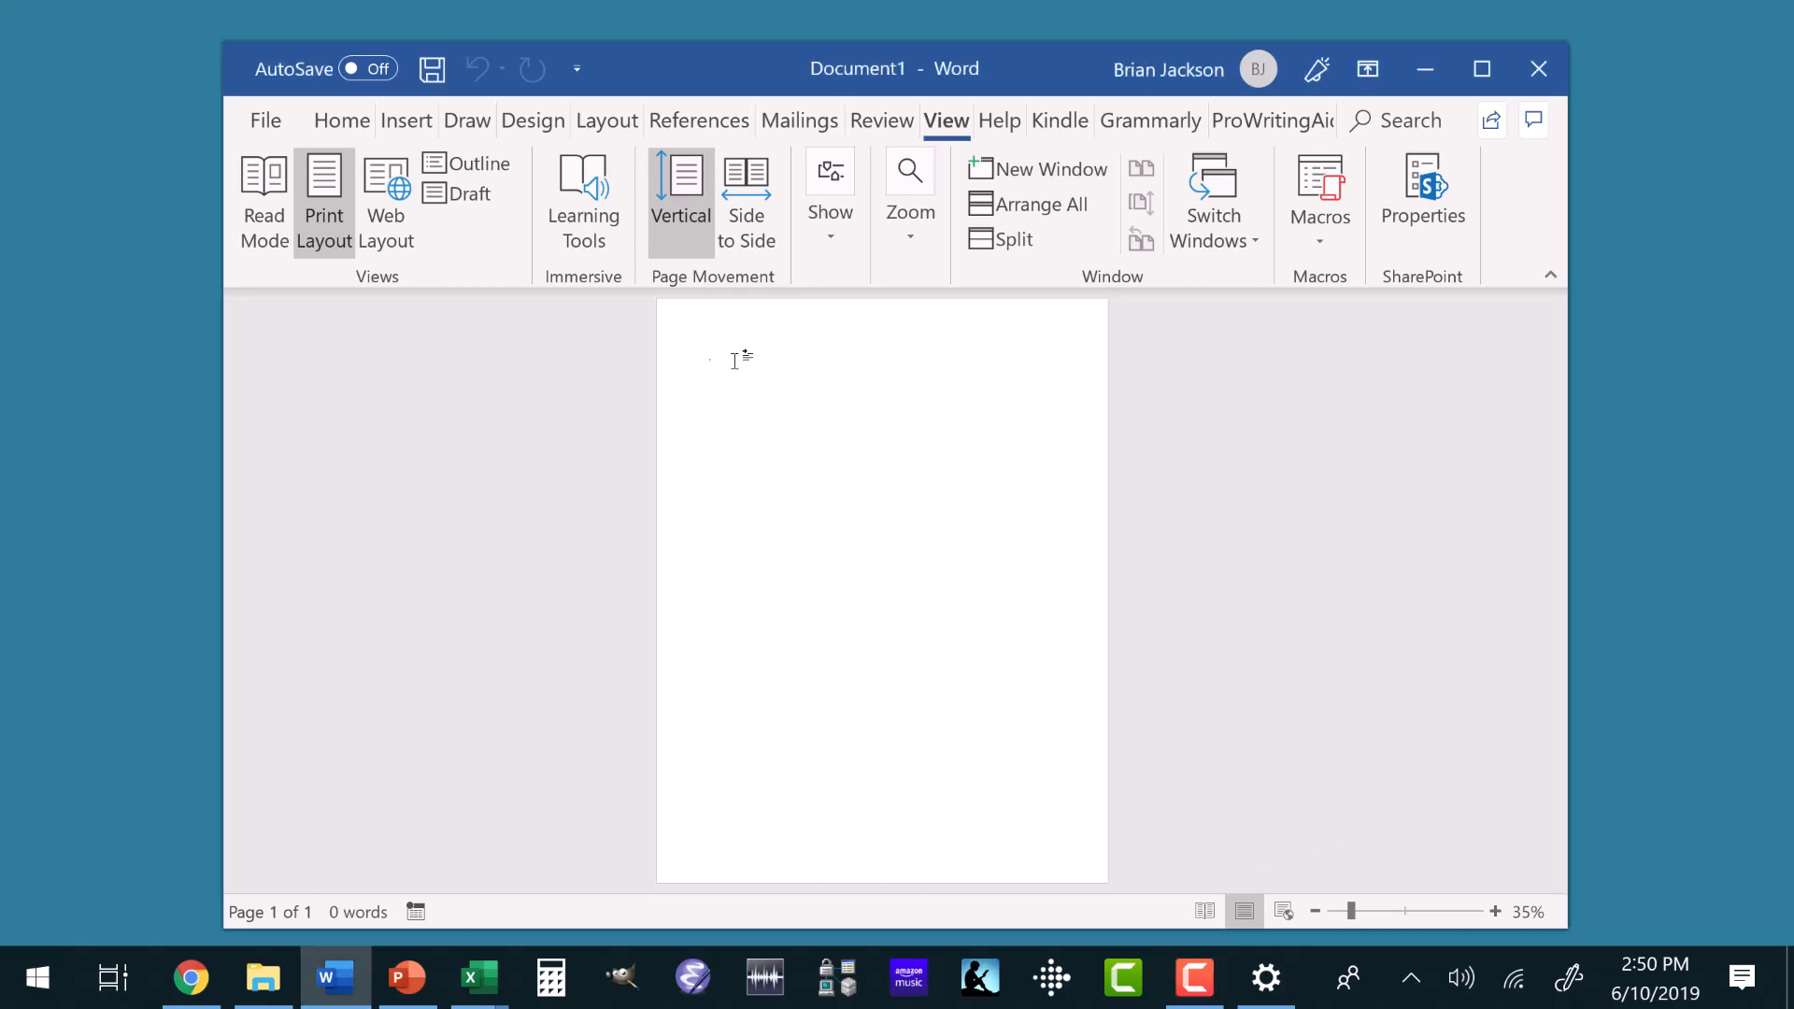
type("Something")
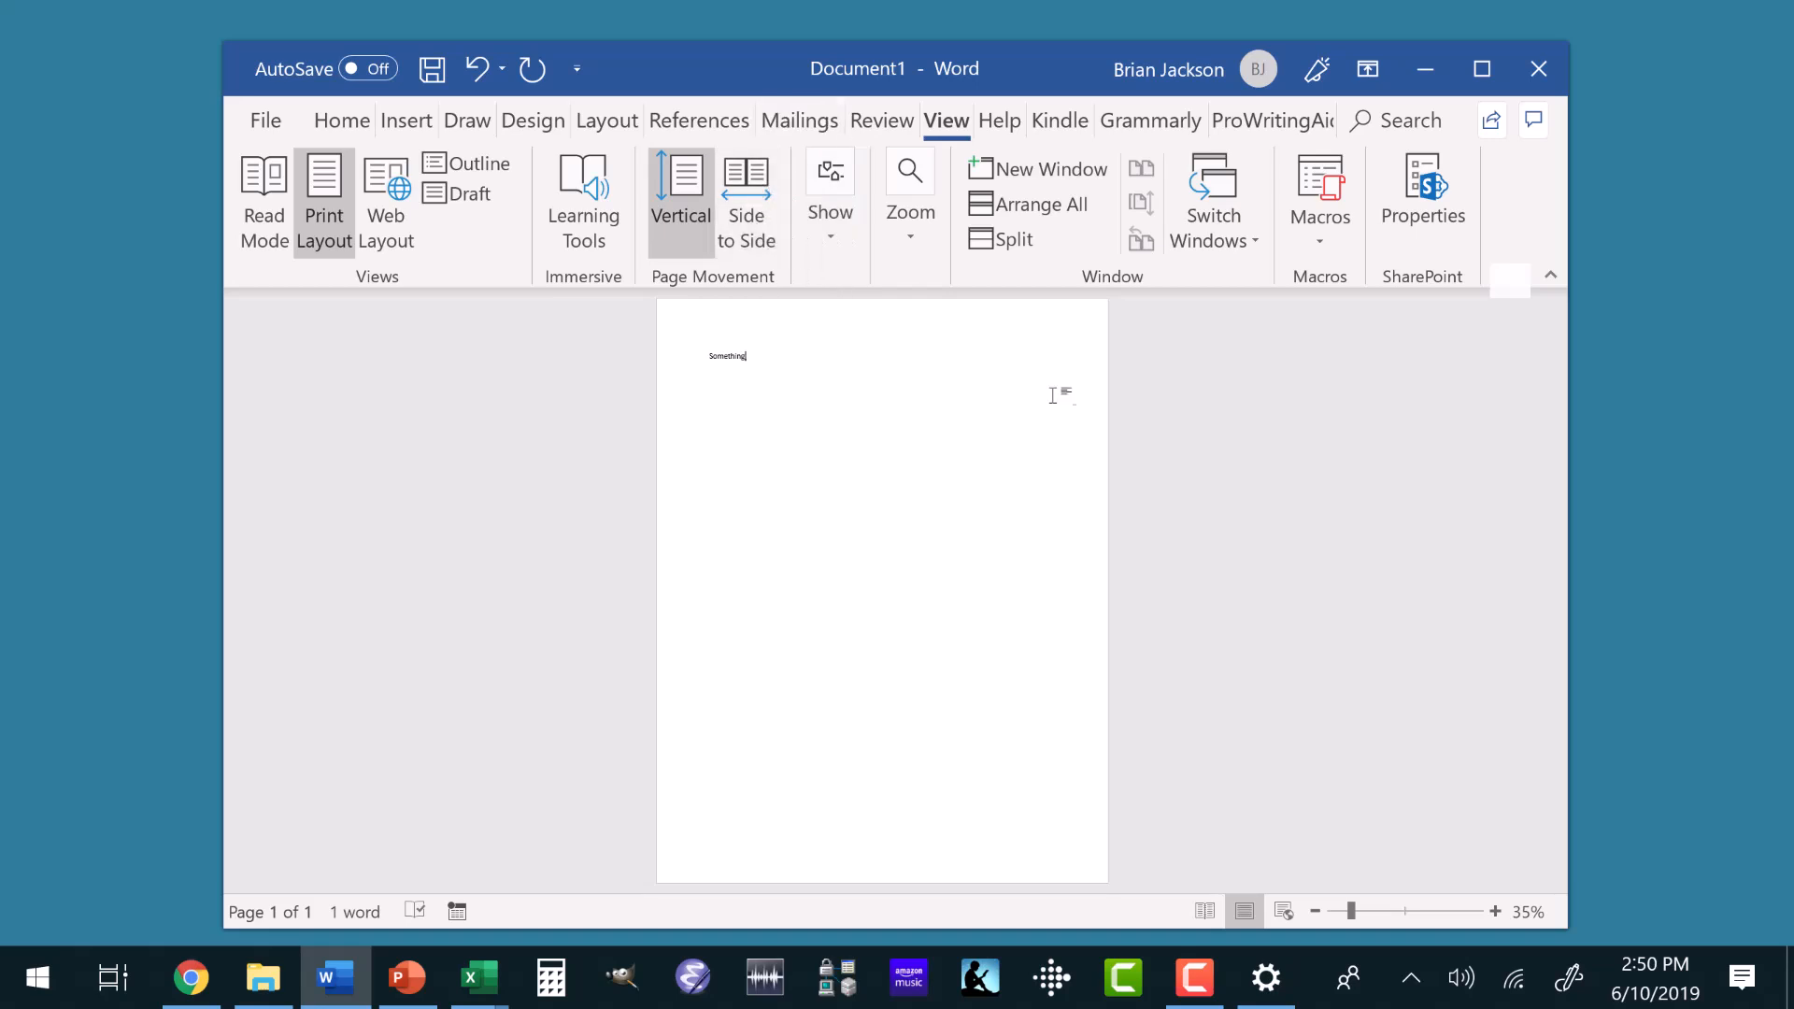
left_click(1481, 71)
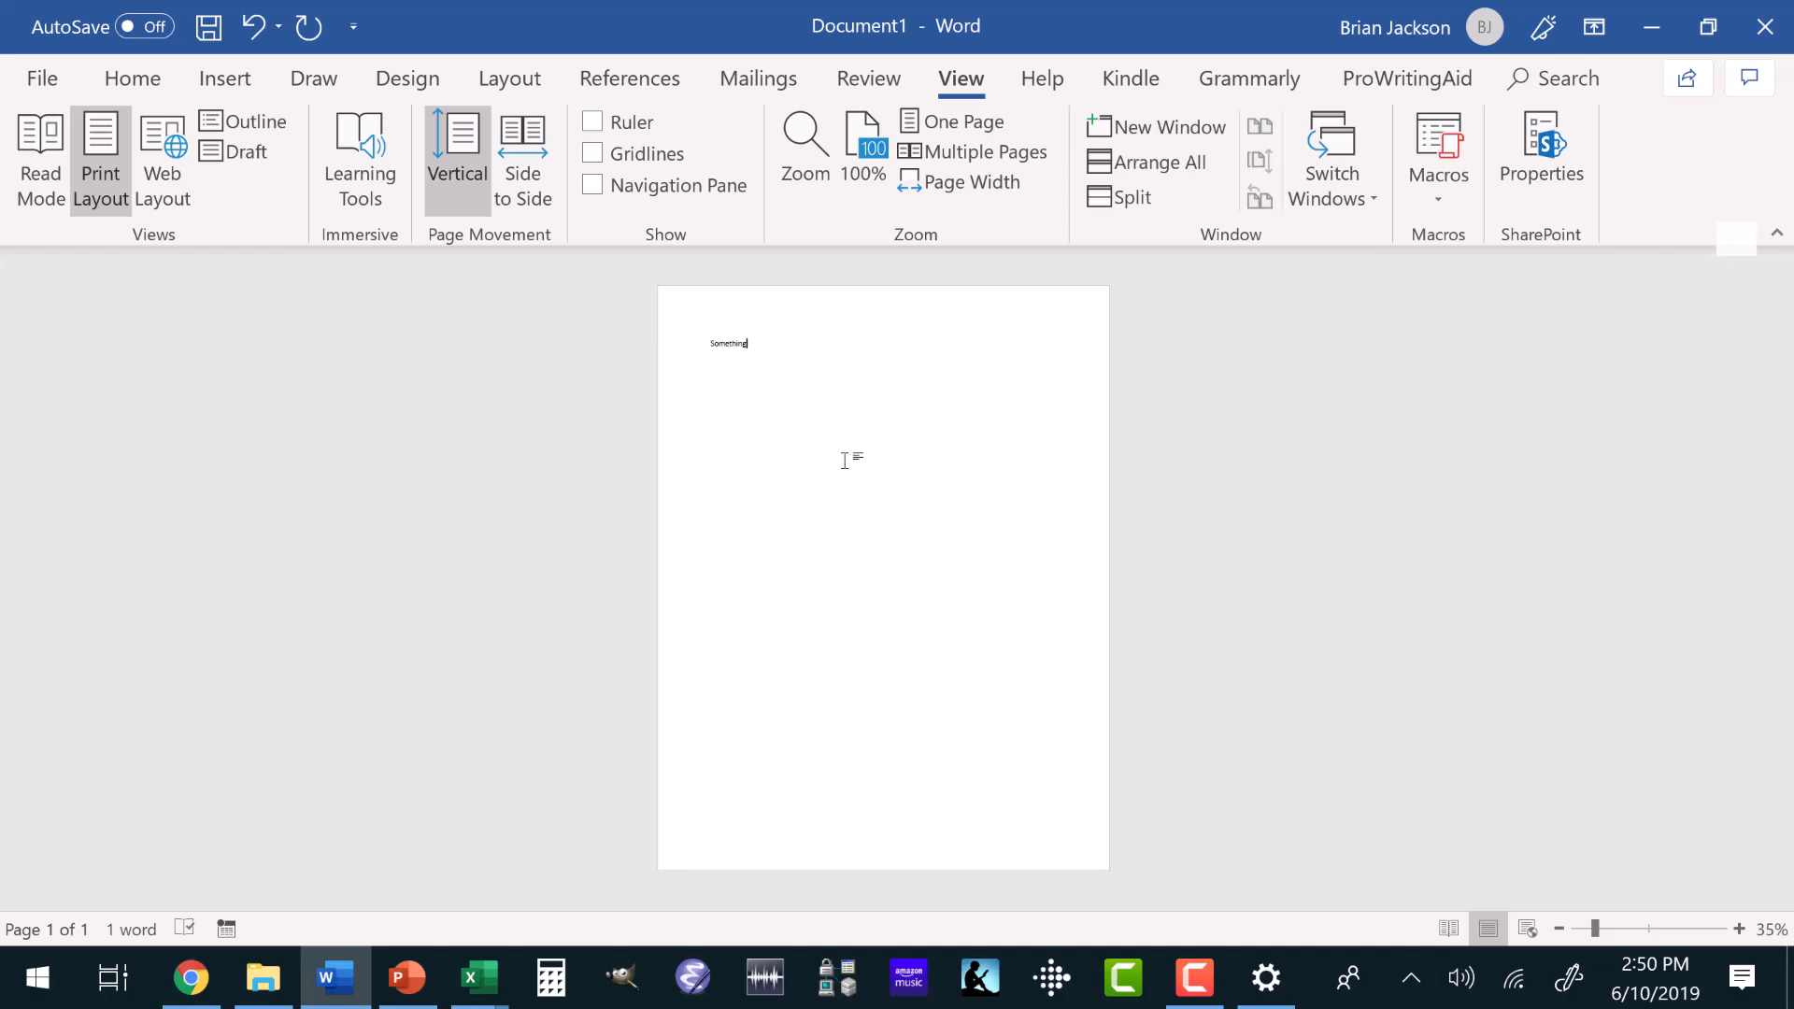
Fit the page to the window width and show the Navigation pane.
left_click(119, 82)
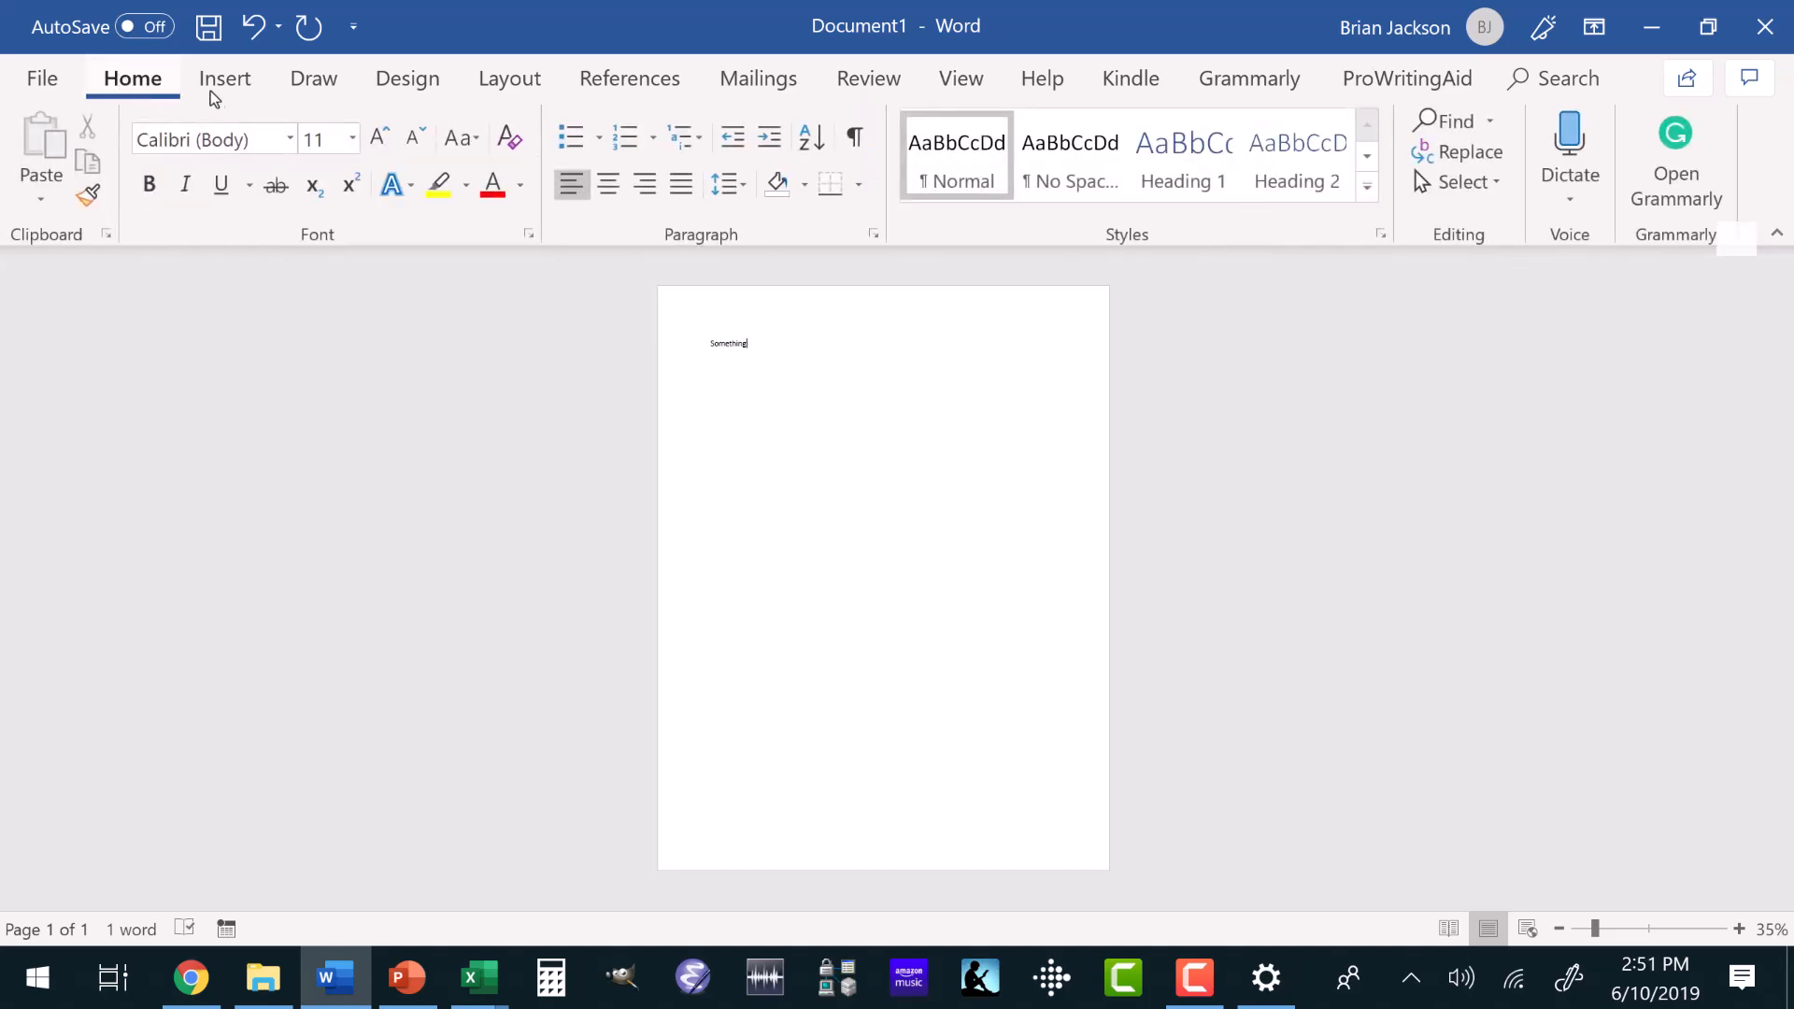
left_click(961, 82)
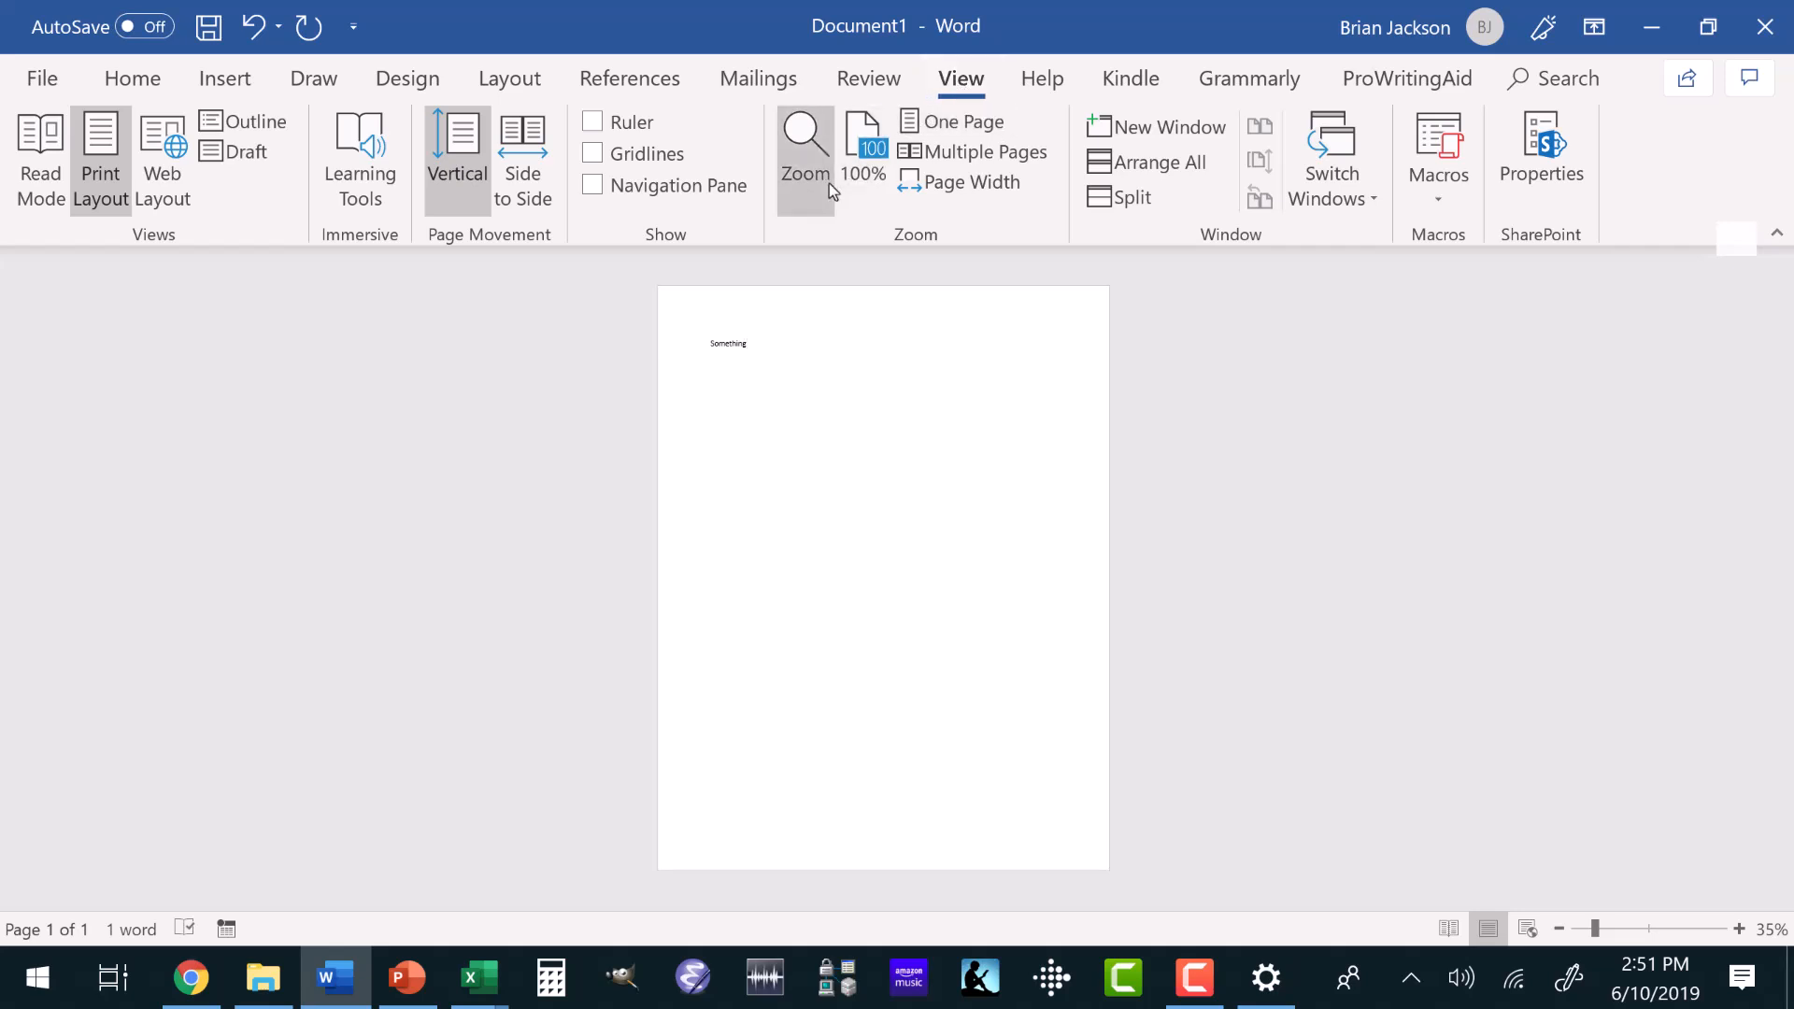
left_click(947, 124)
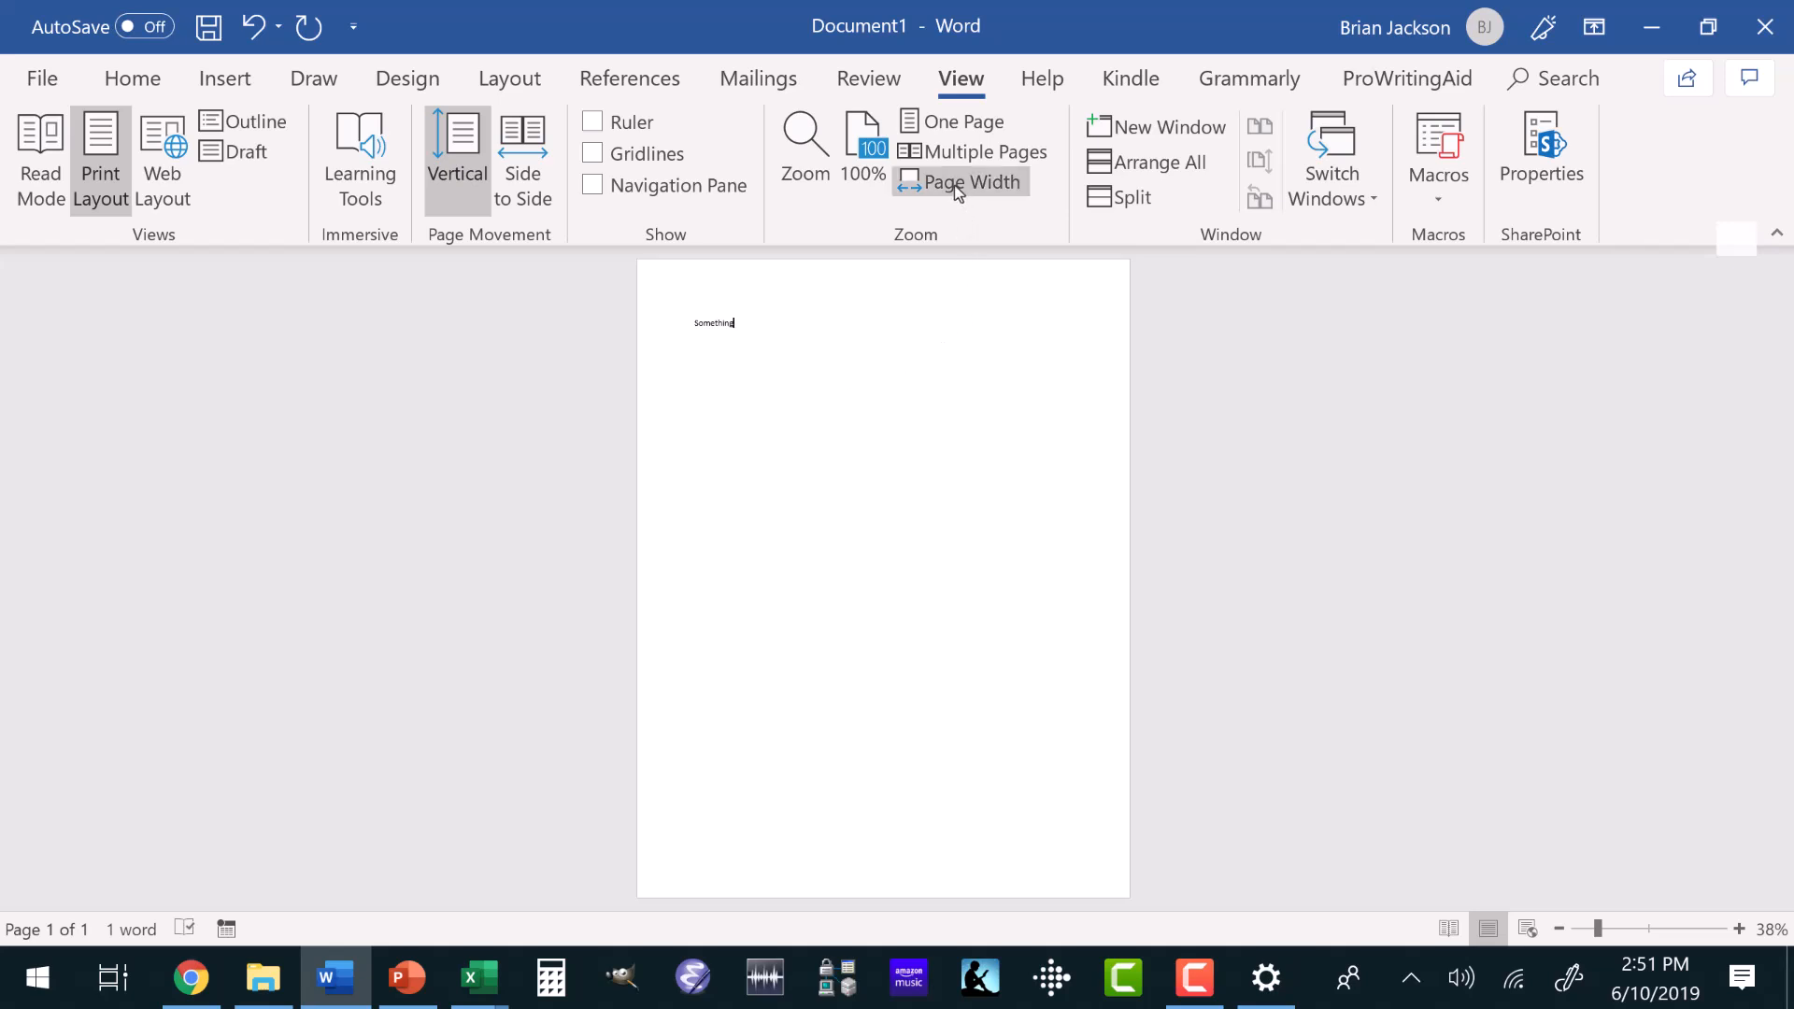
left_click(955, 185)
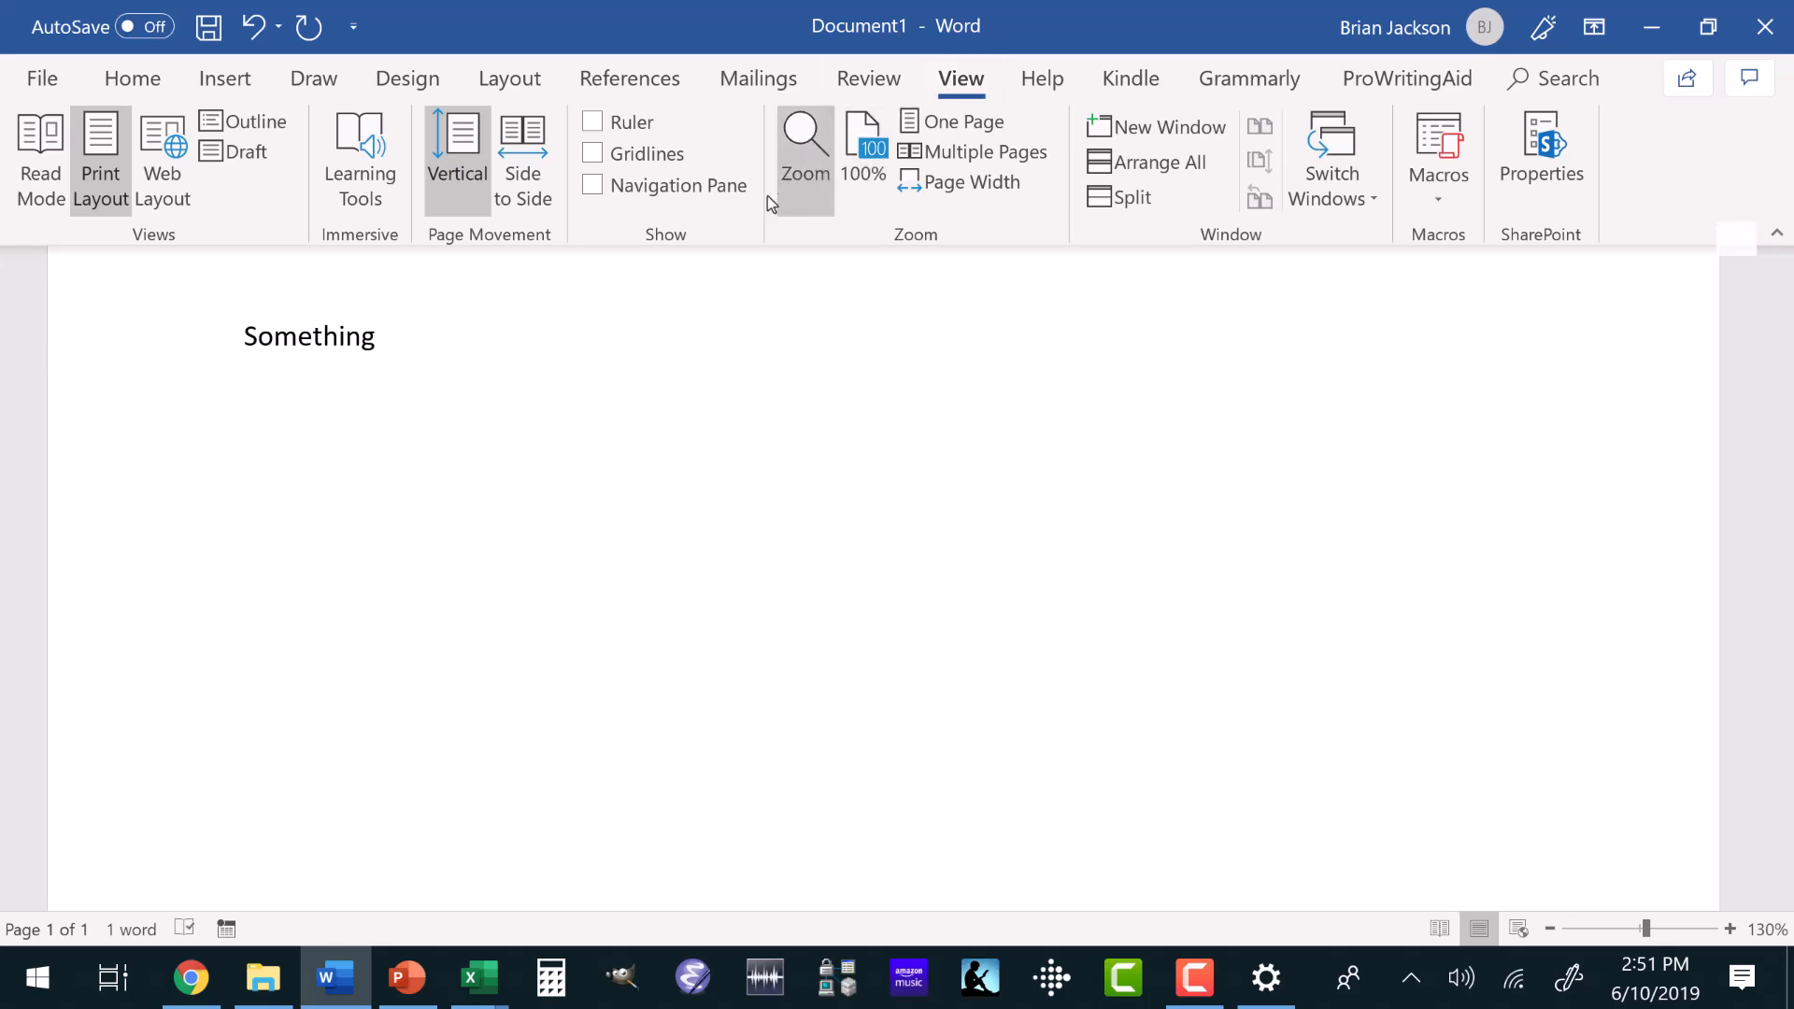
left_click(593, 187)
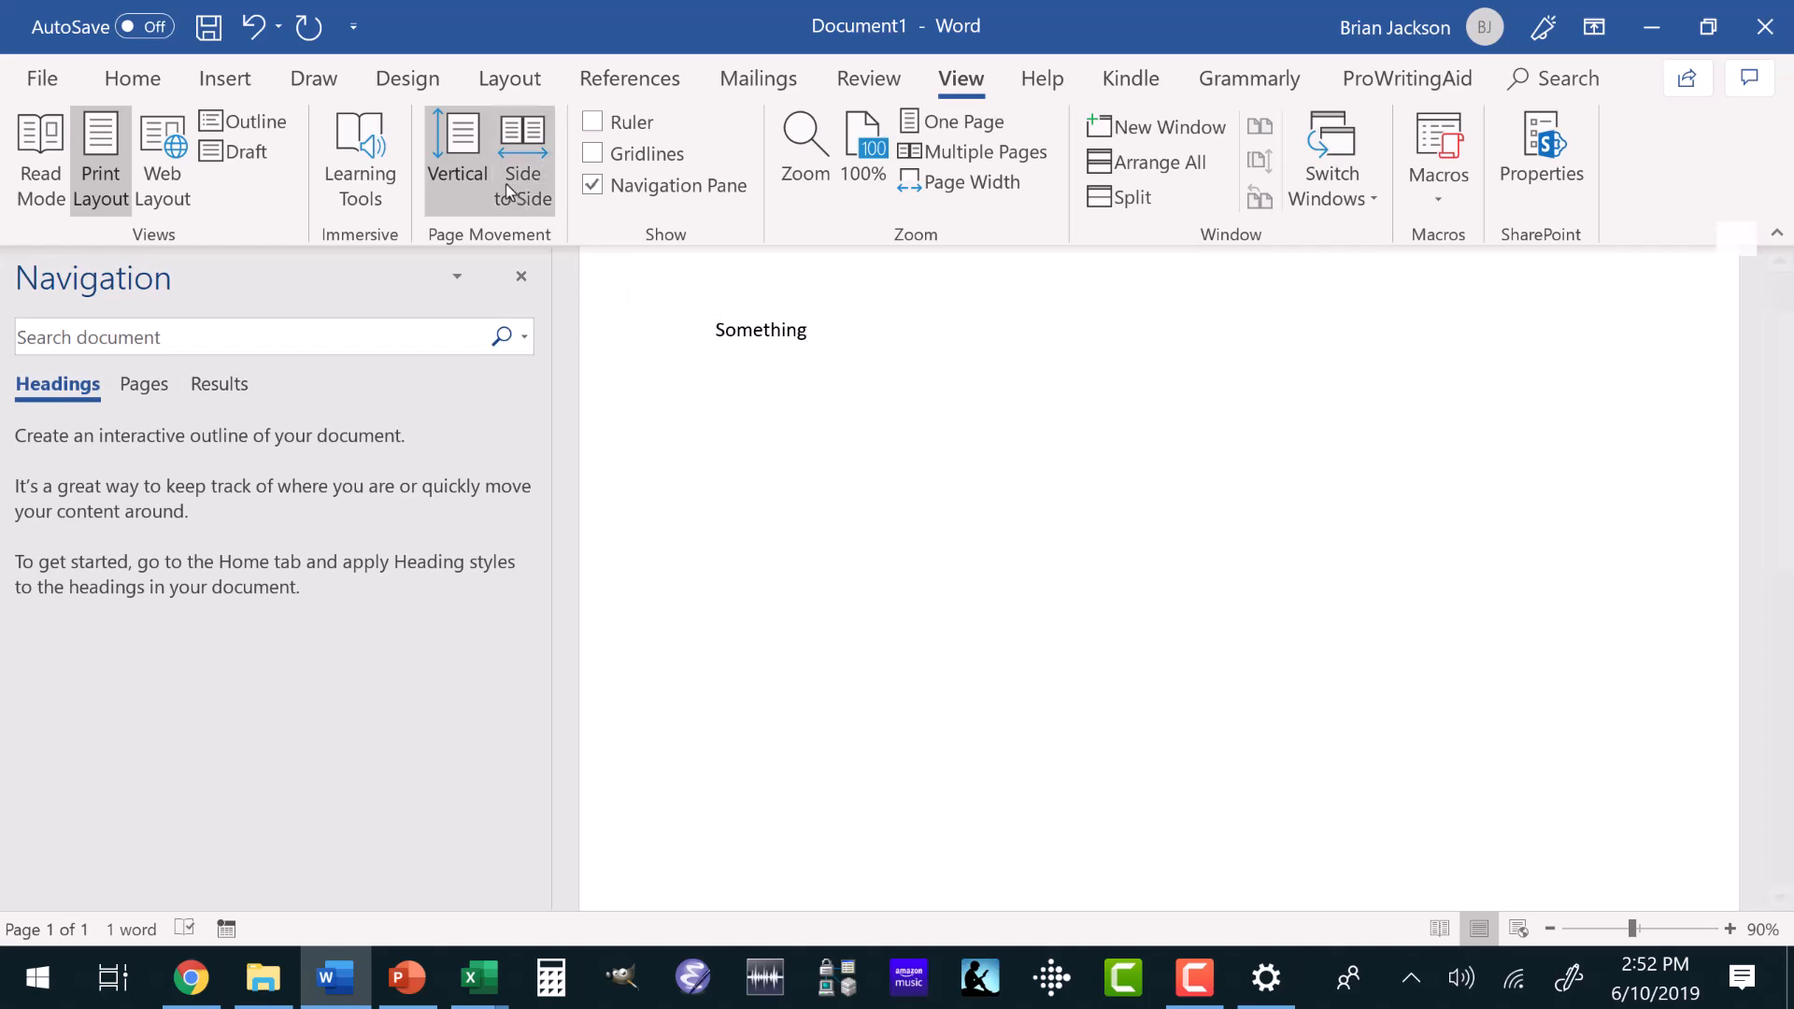
Modify the Normal style to use the Times New Roman font at size 12.
left_click(132, 78)
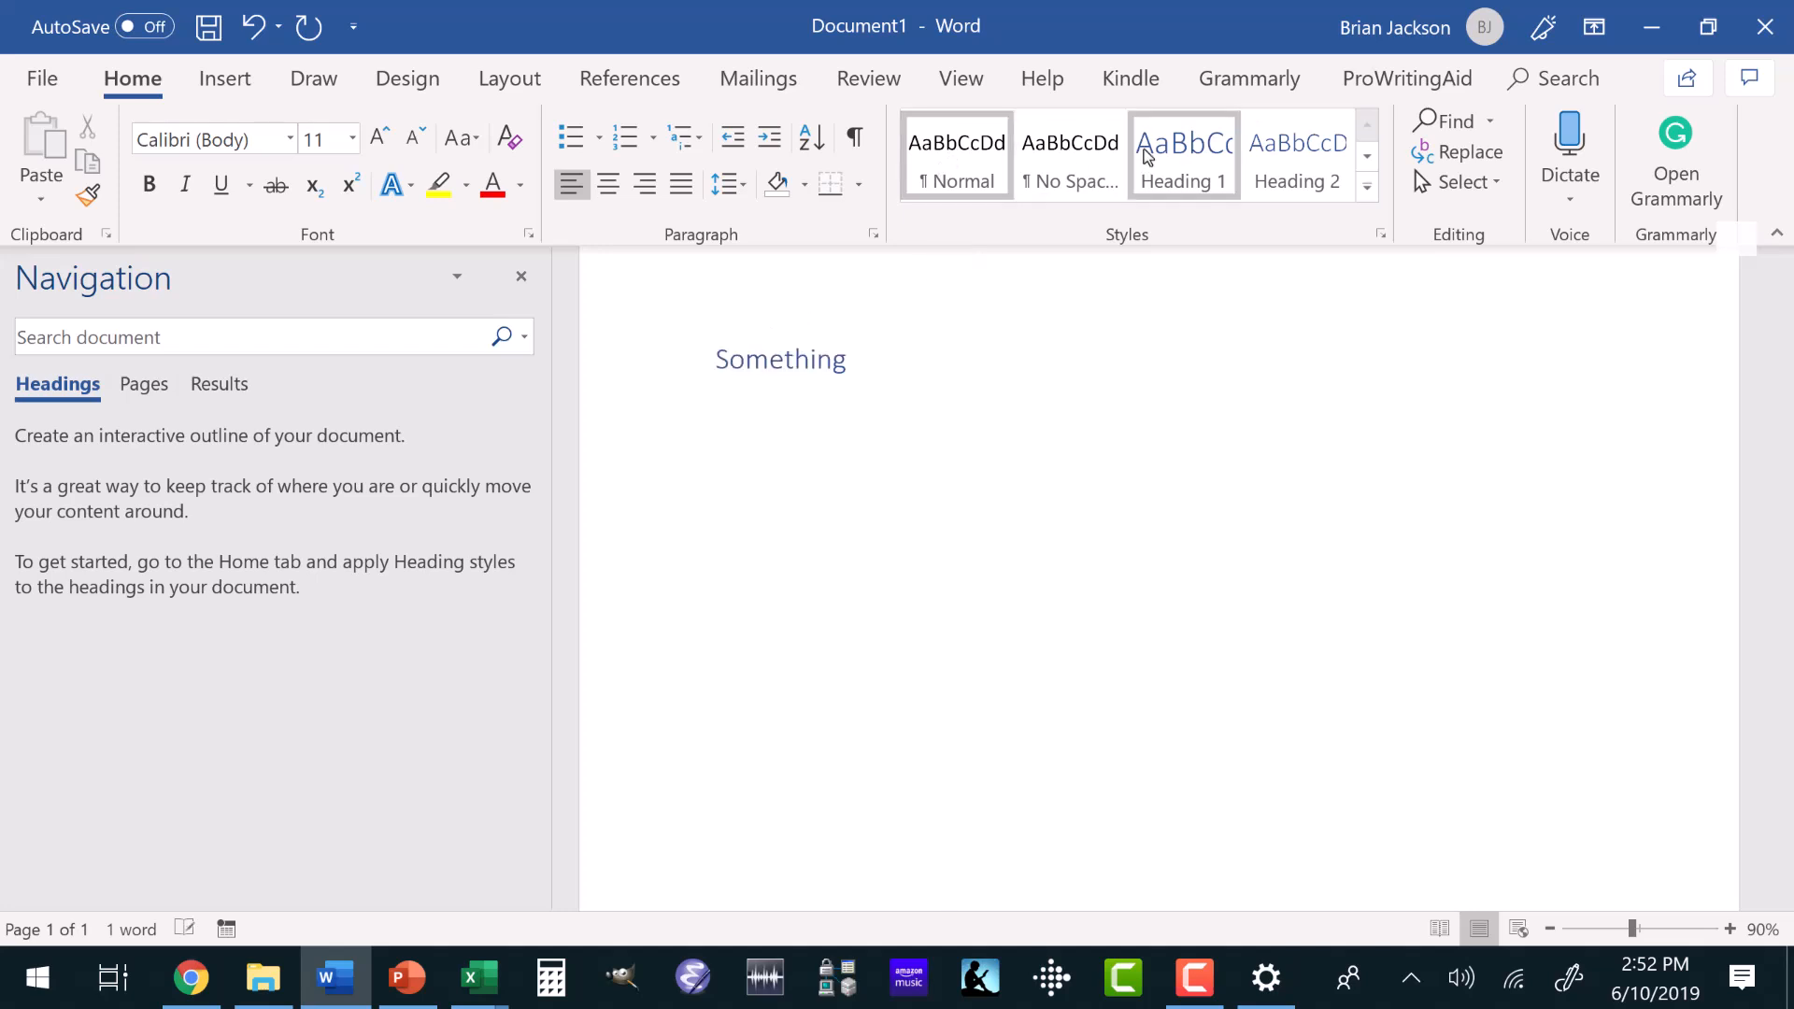
right_click(943, 147)
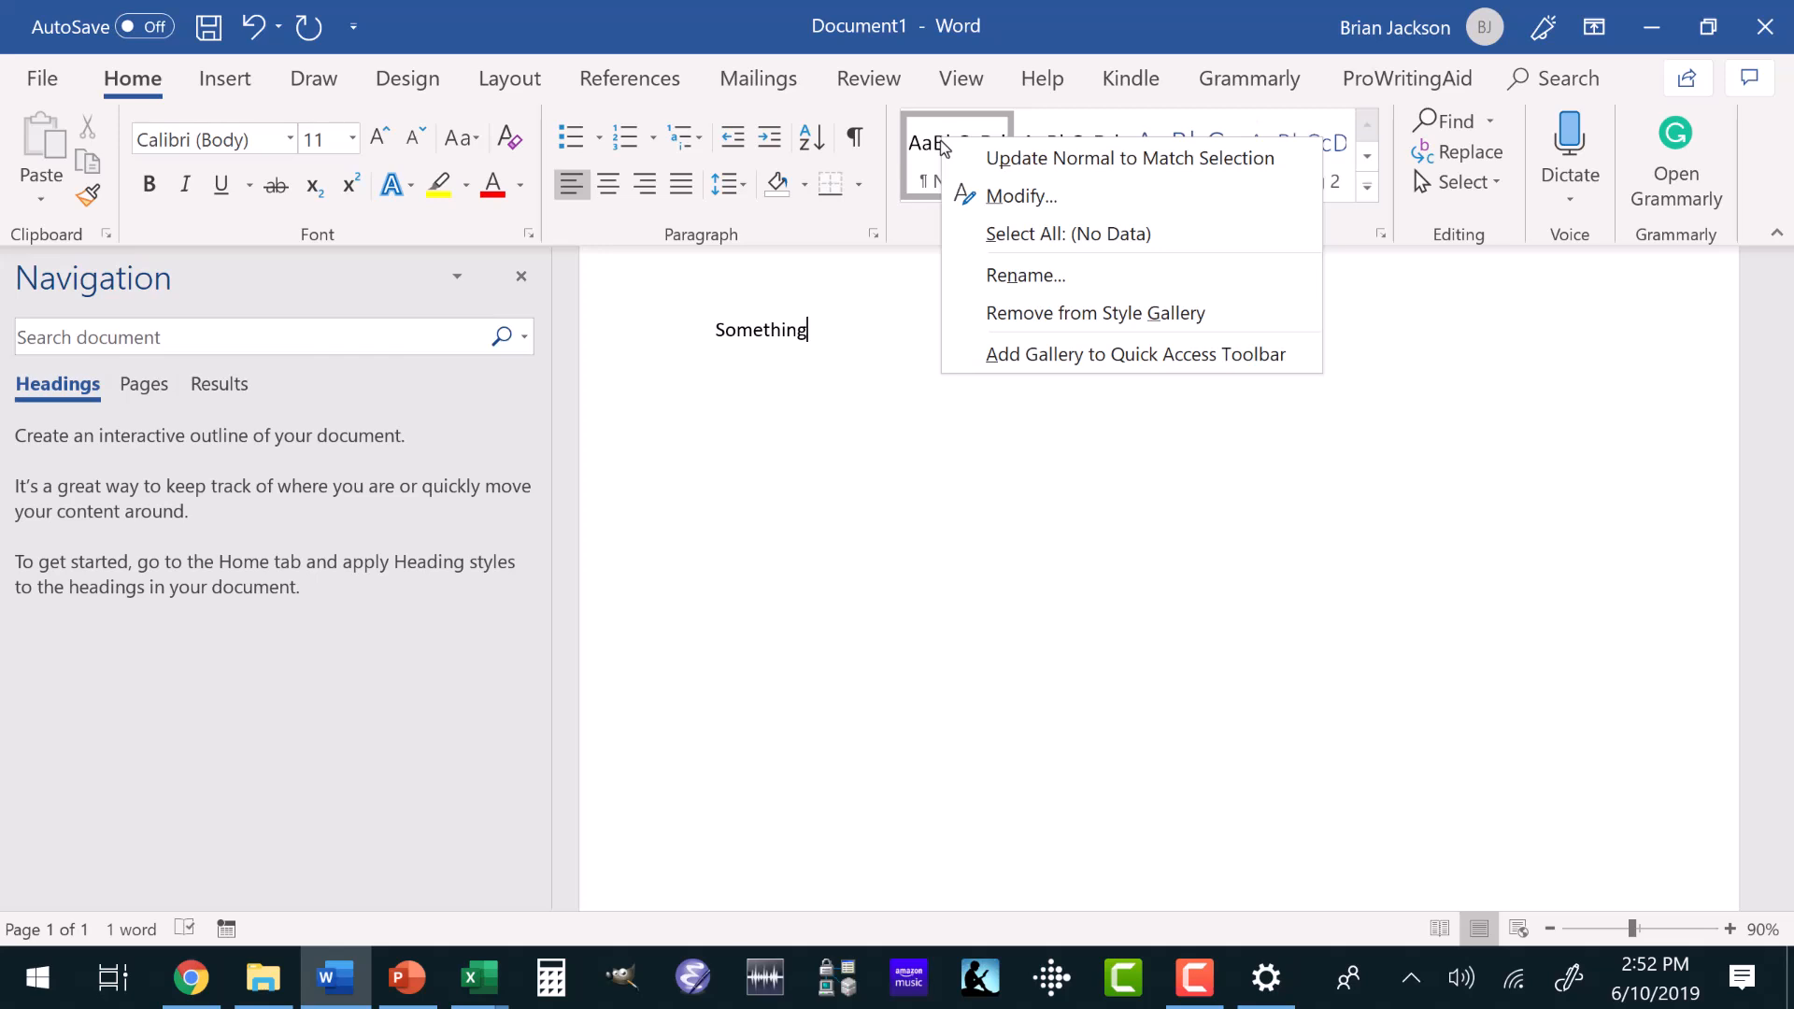
left_click(992, 196)
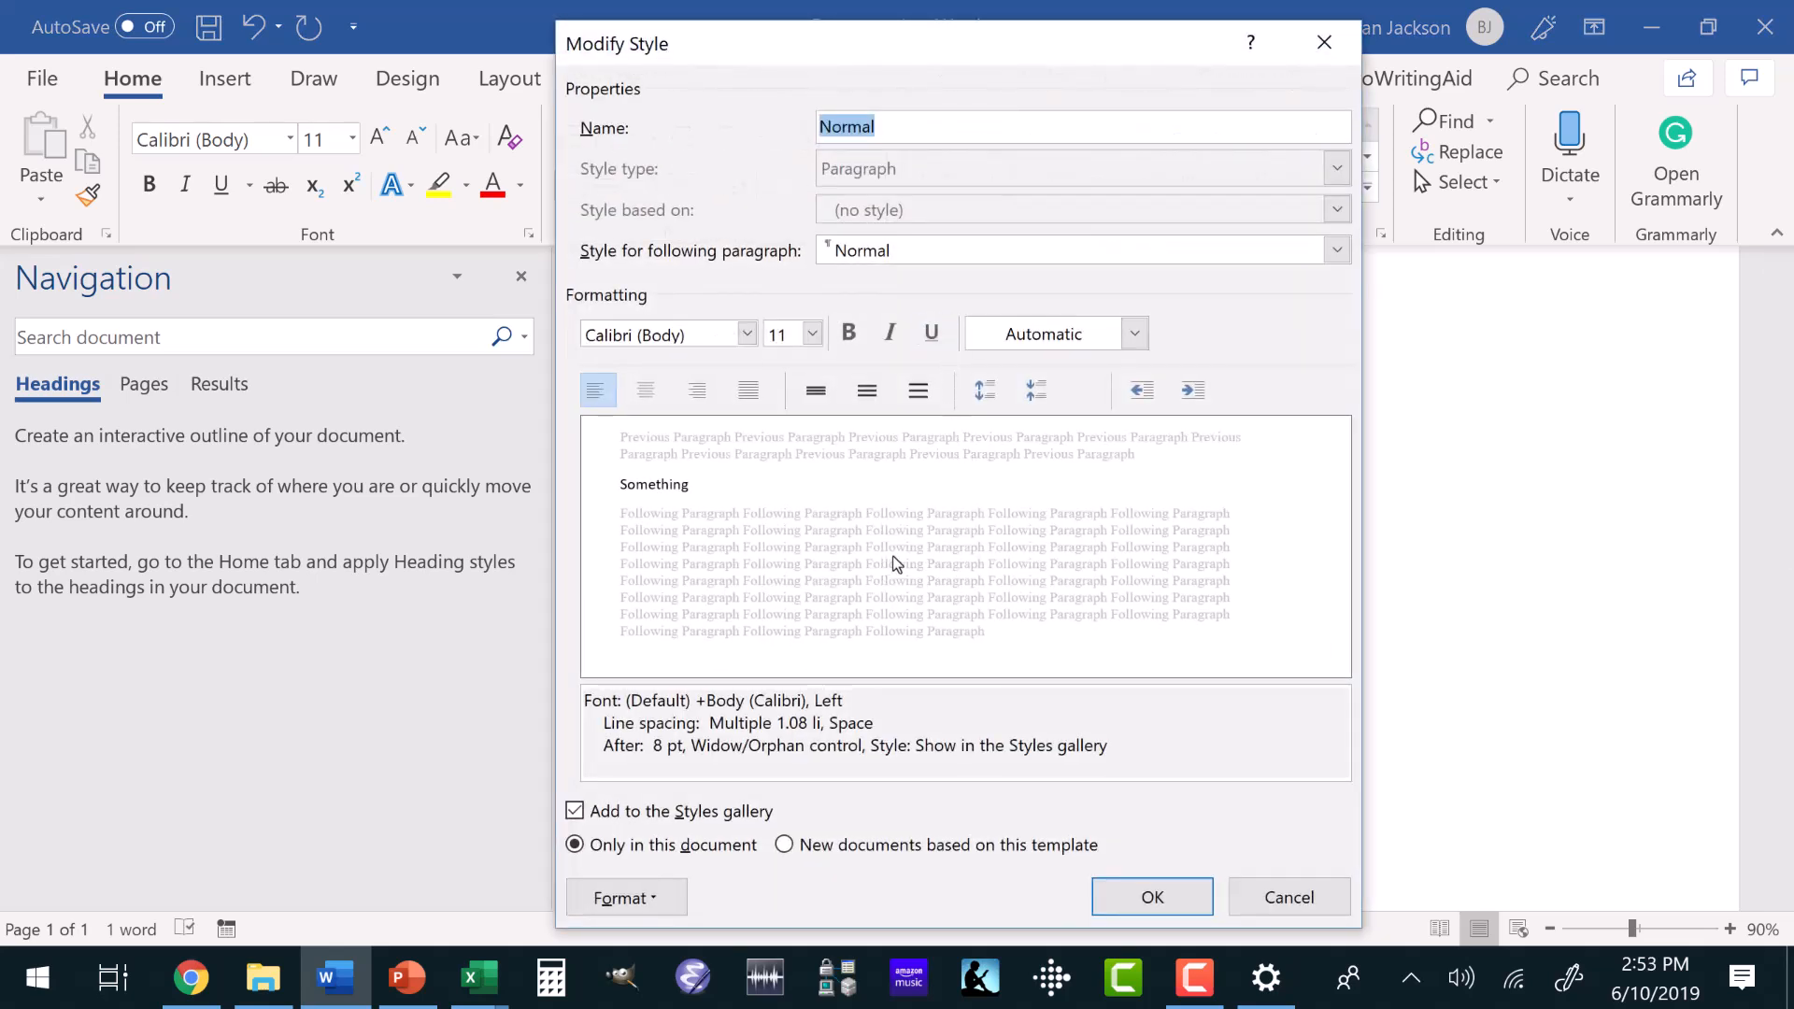
left_click(747, 335)
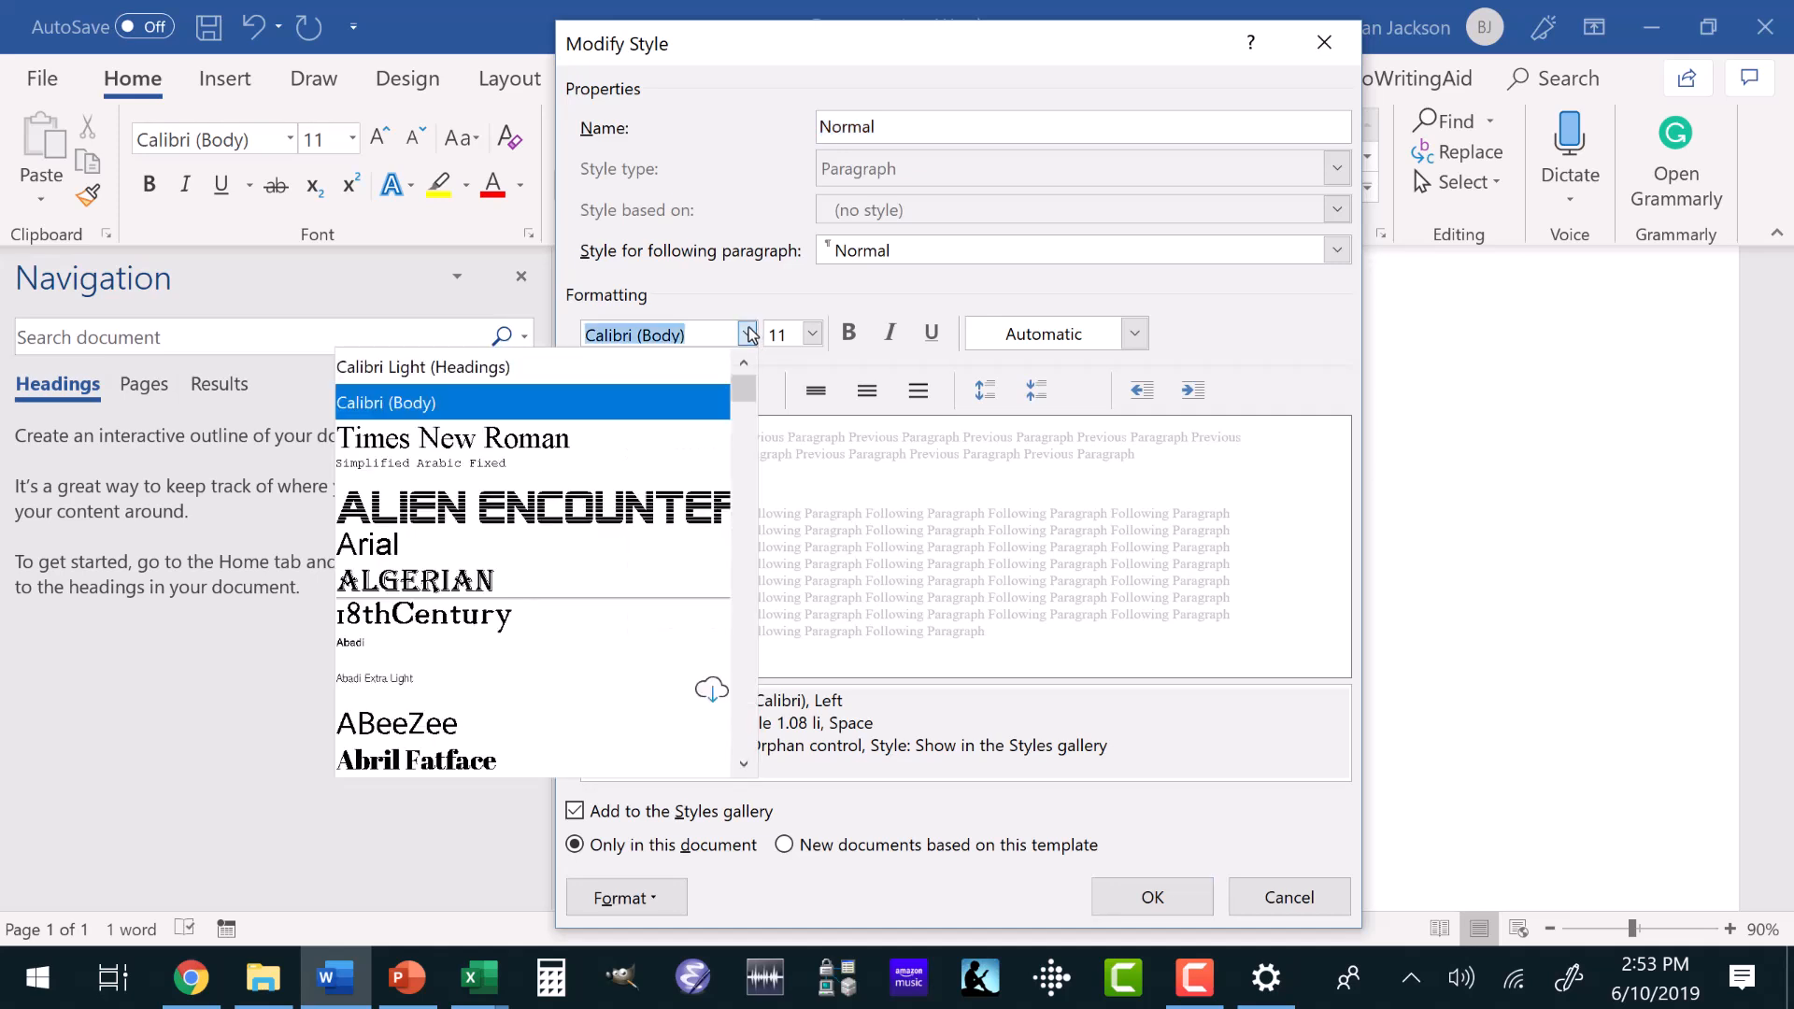
left_click(530, 435)
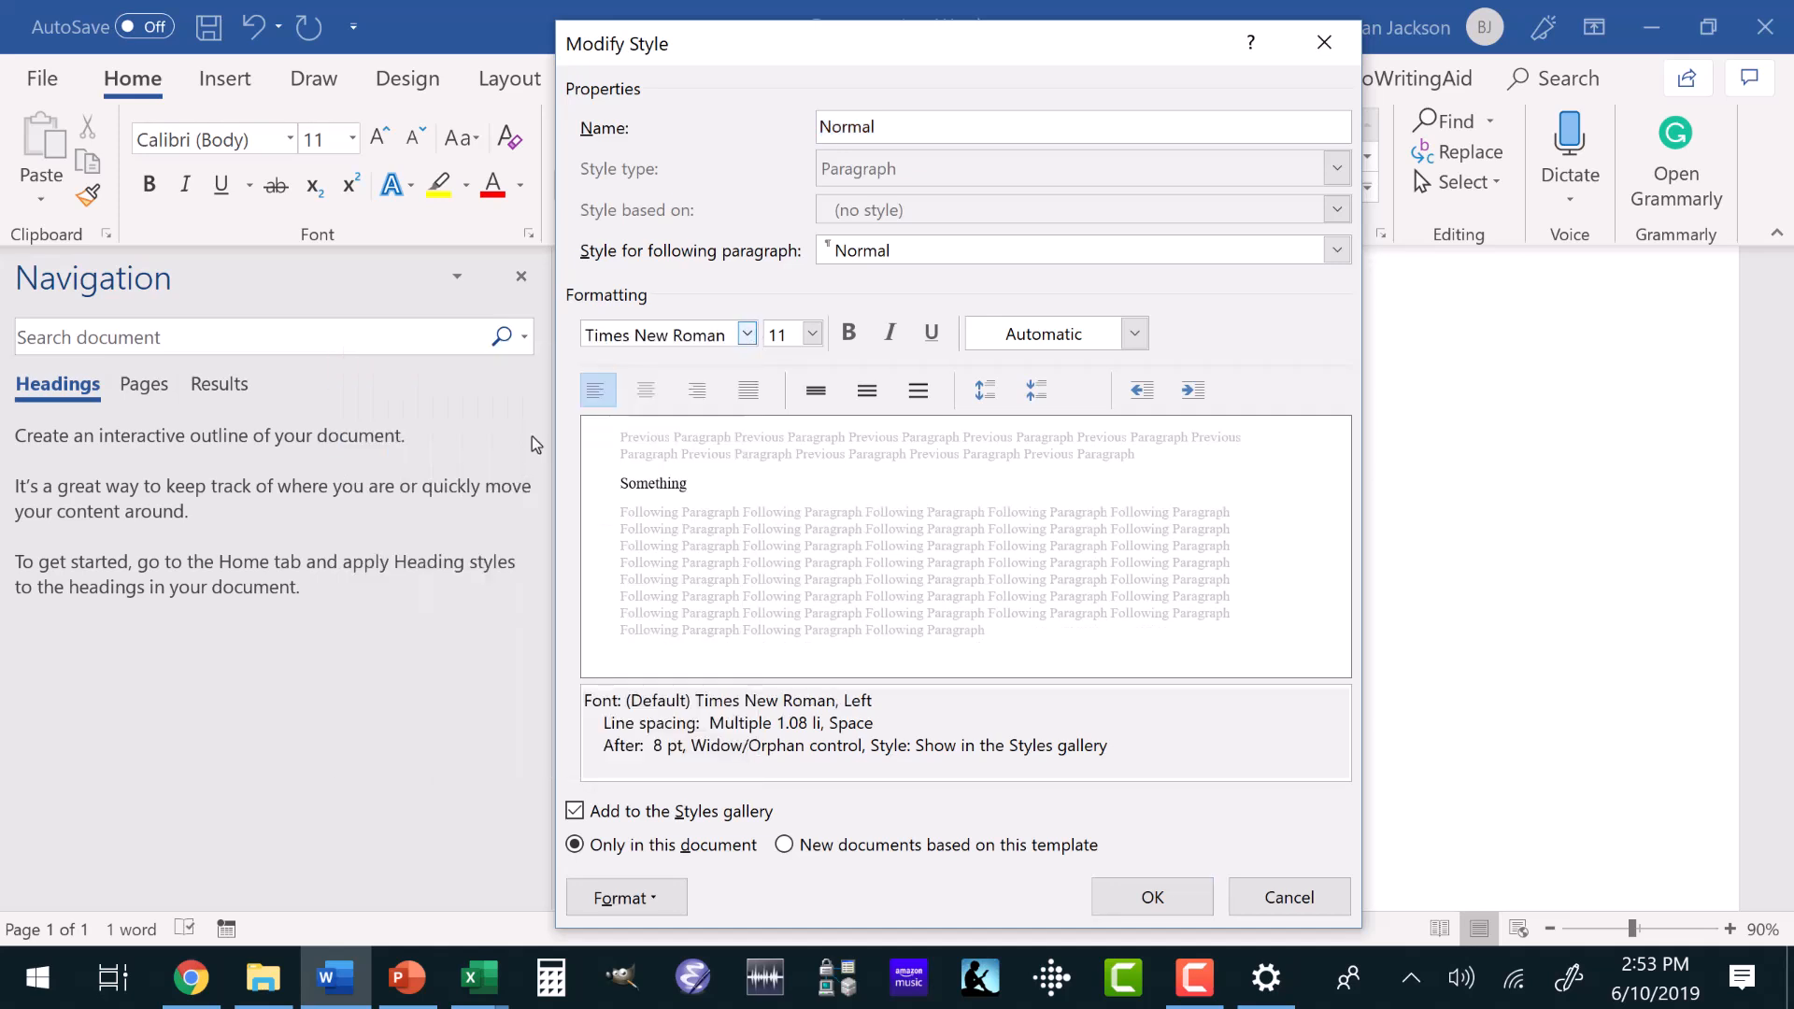
left_click(811, 333)
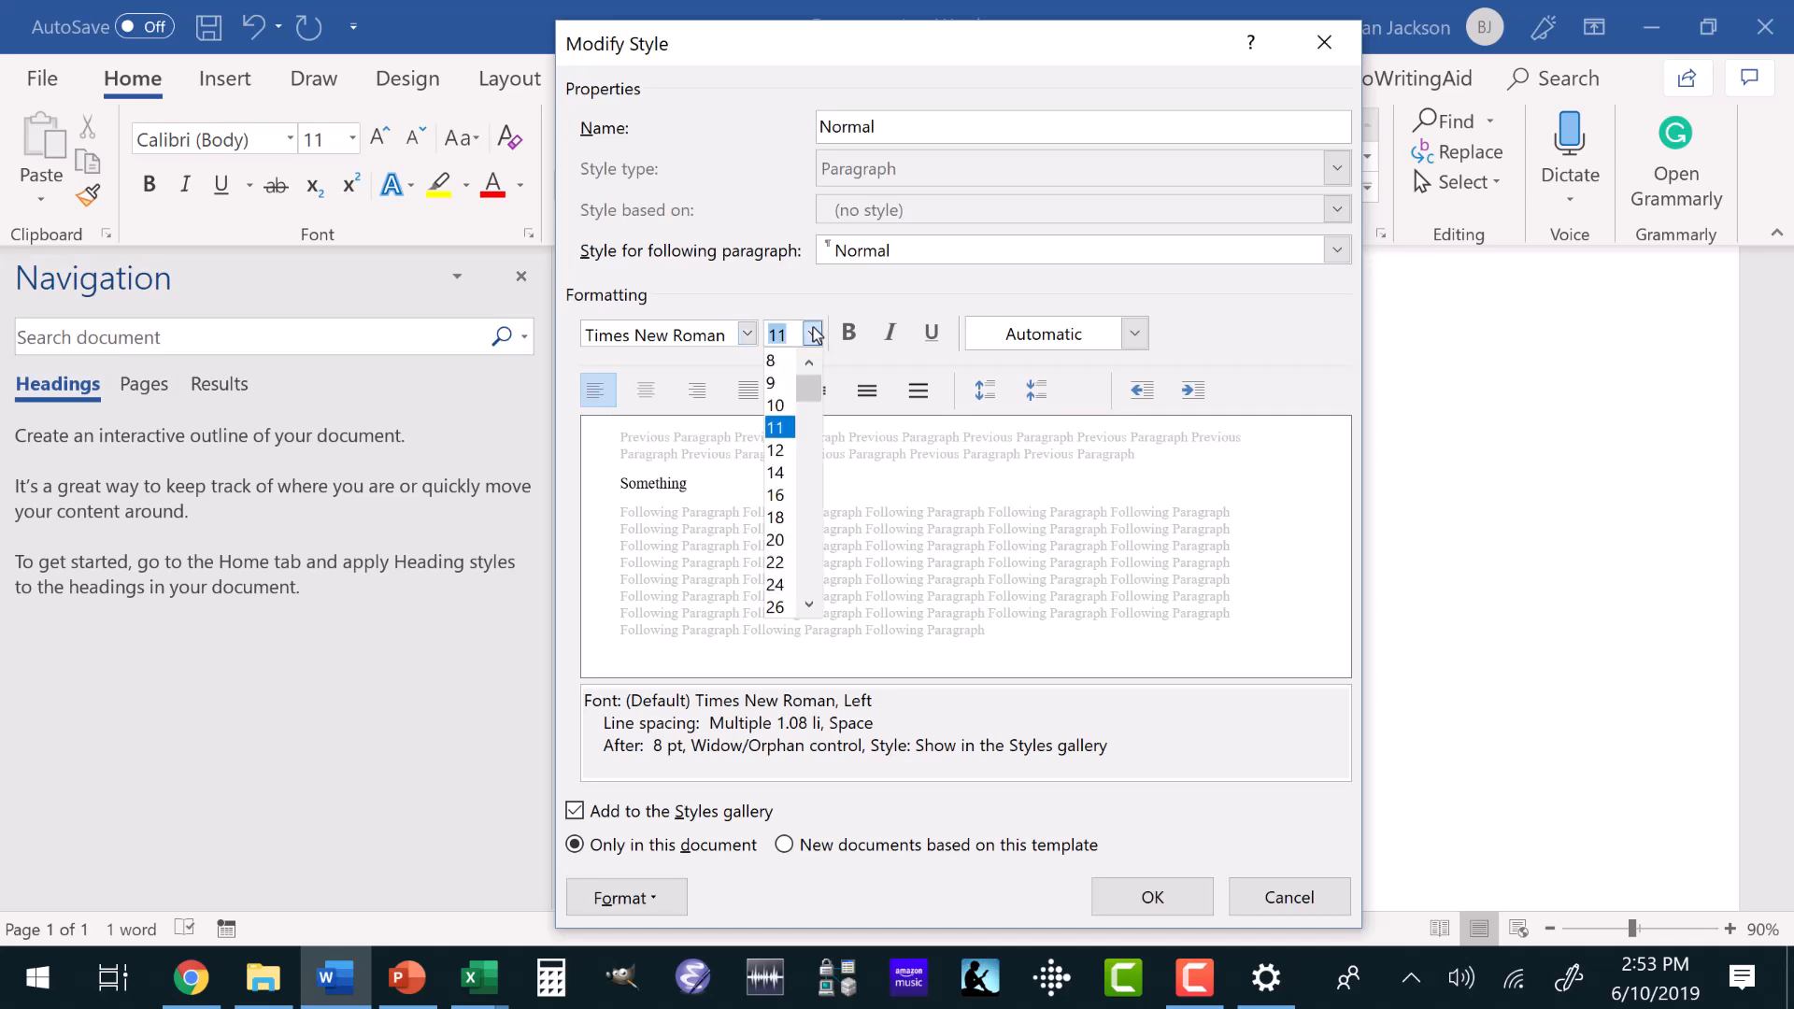
left_click(775, 448)
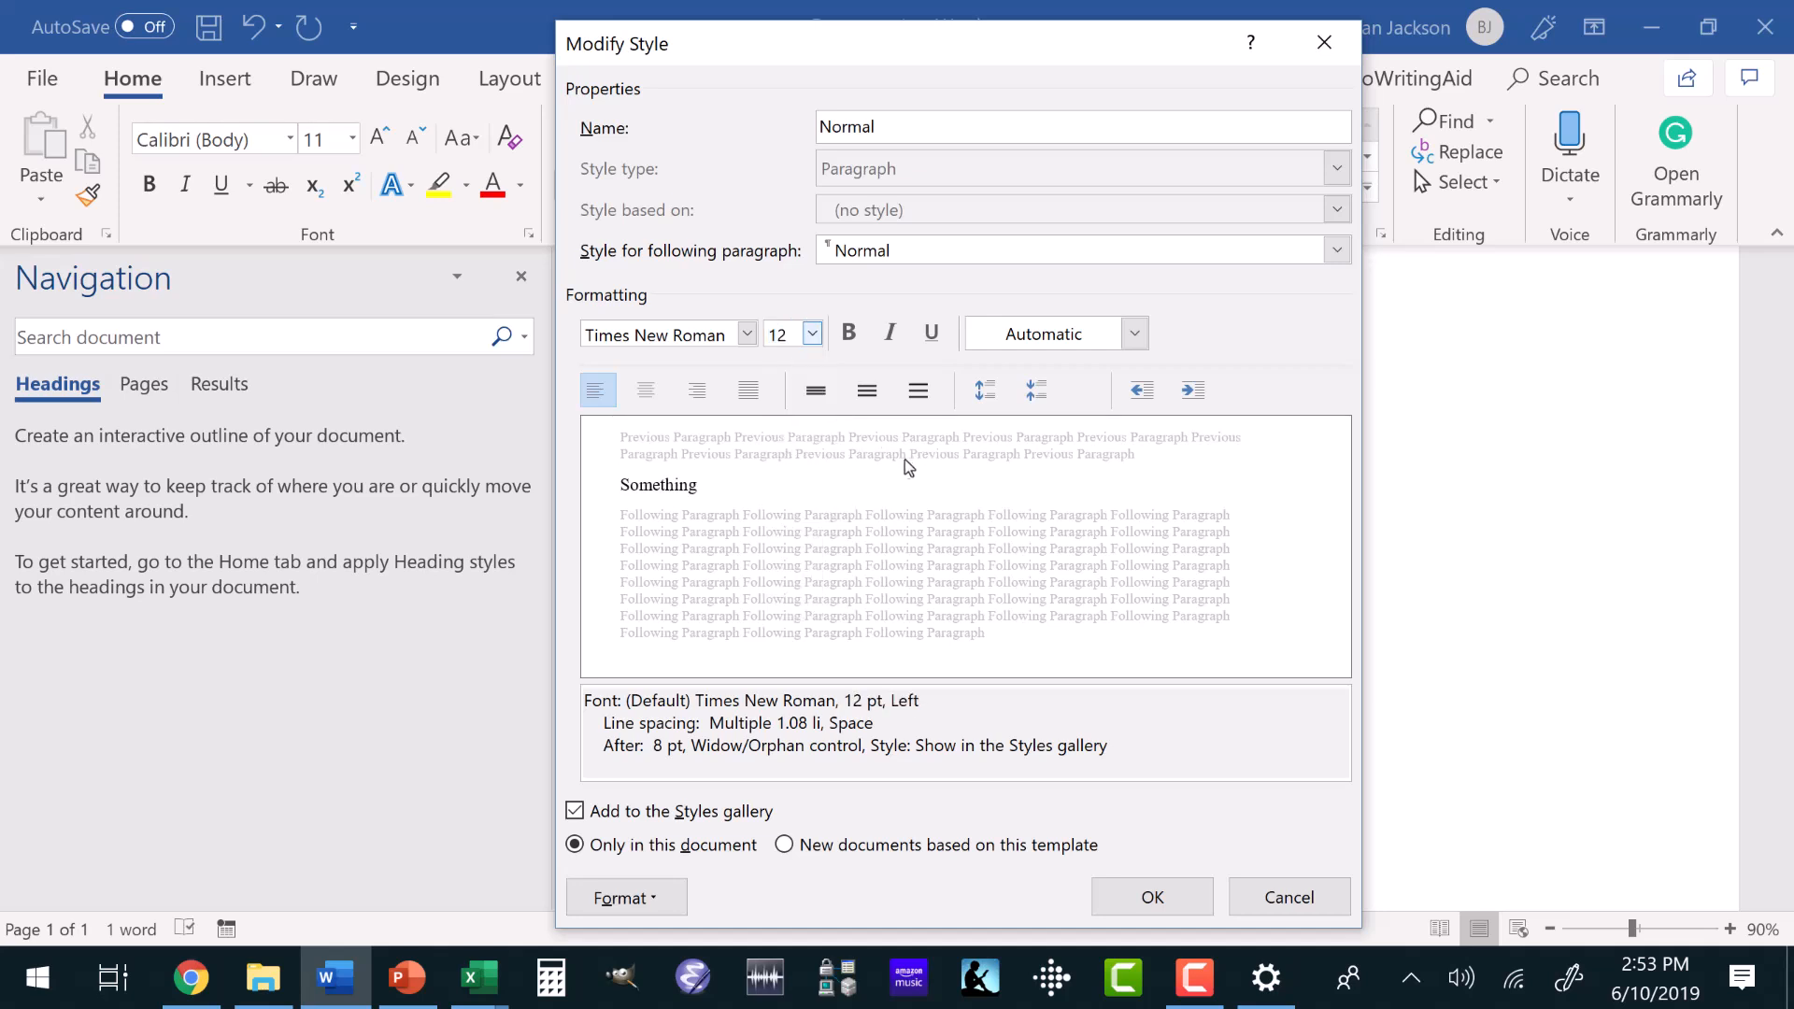
left_click(632, 900)
left_click(558, 606)
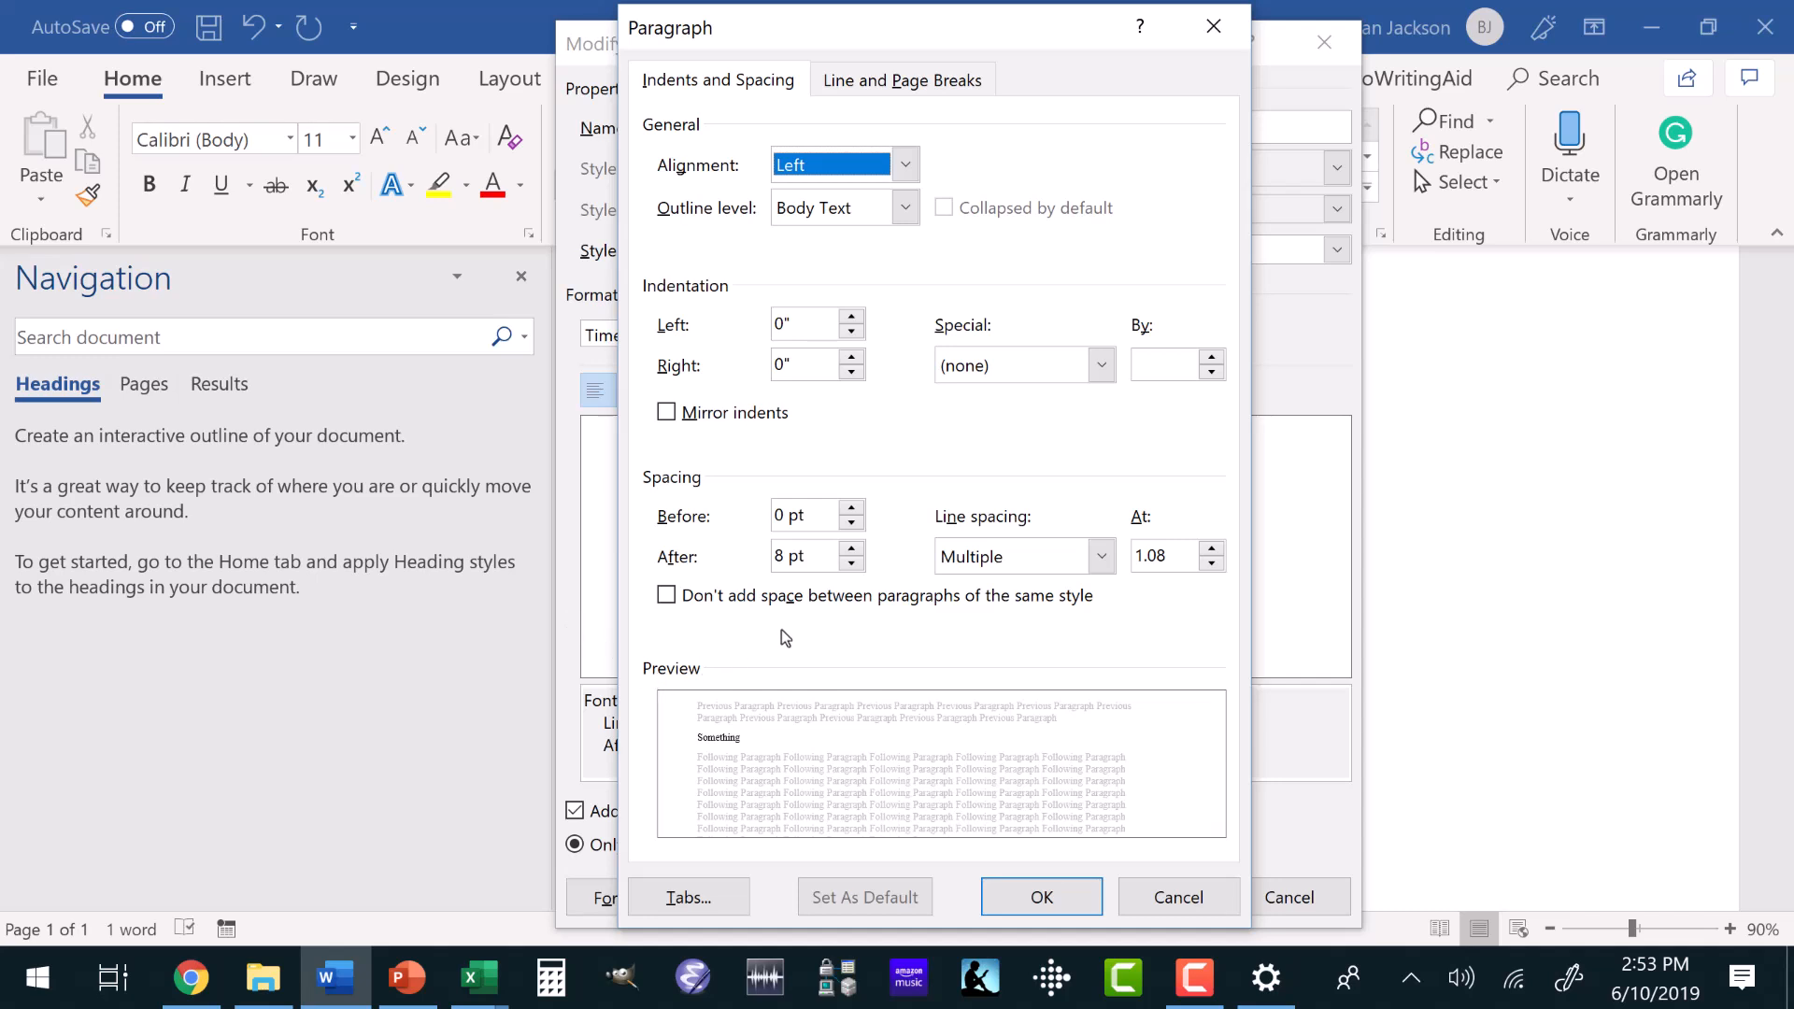
left_click(850, 547)
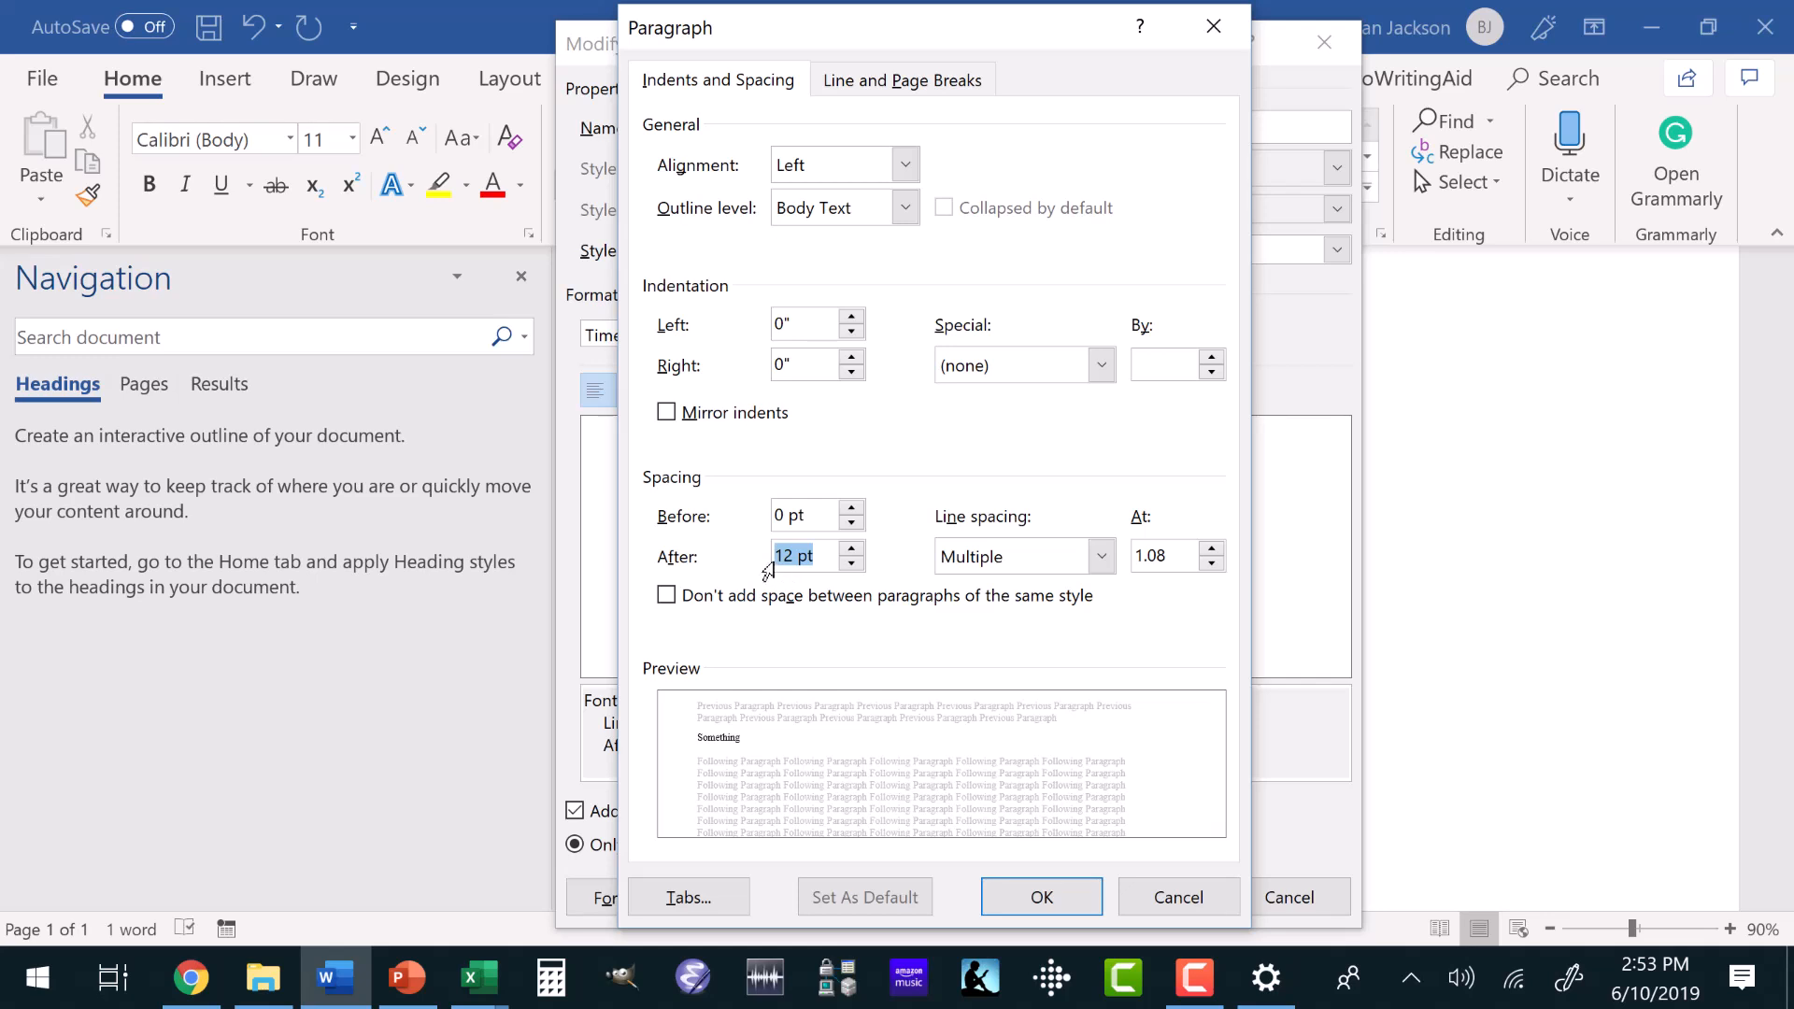
left_click(851, 510)
left_click(852, 510)
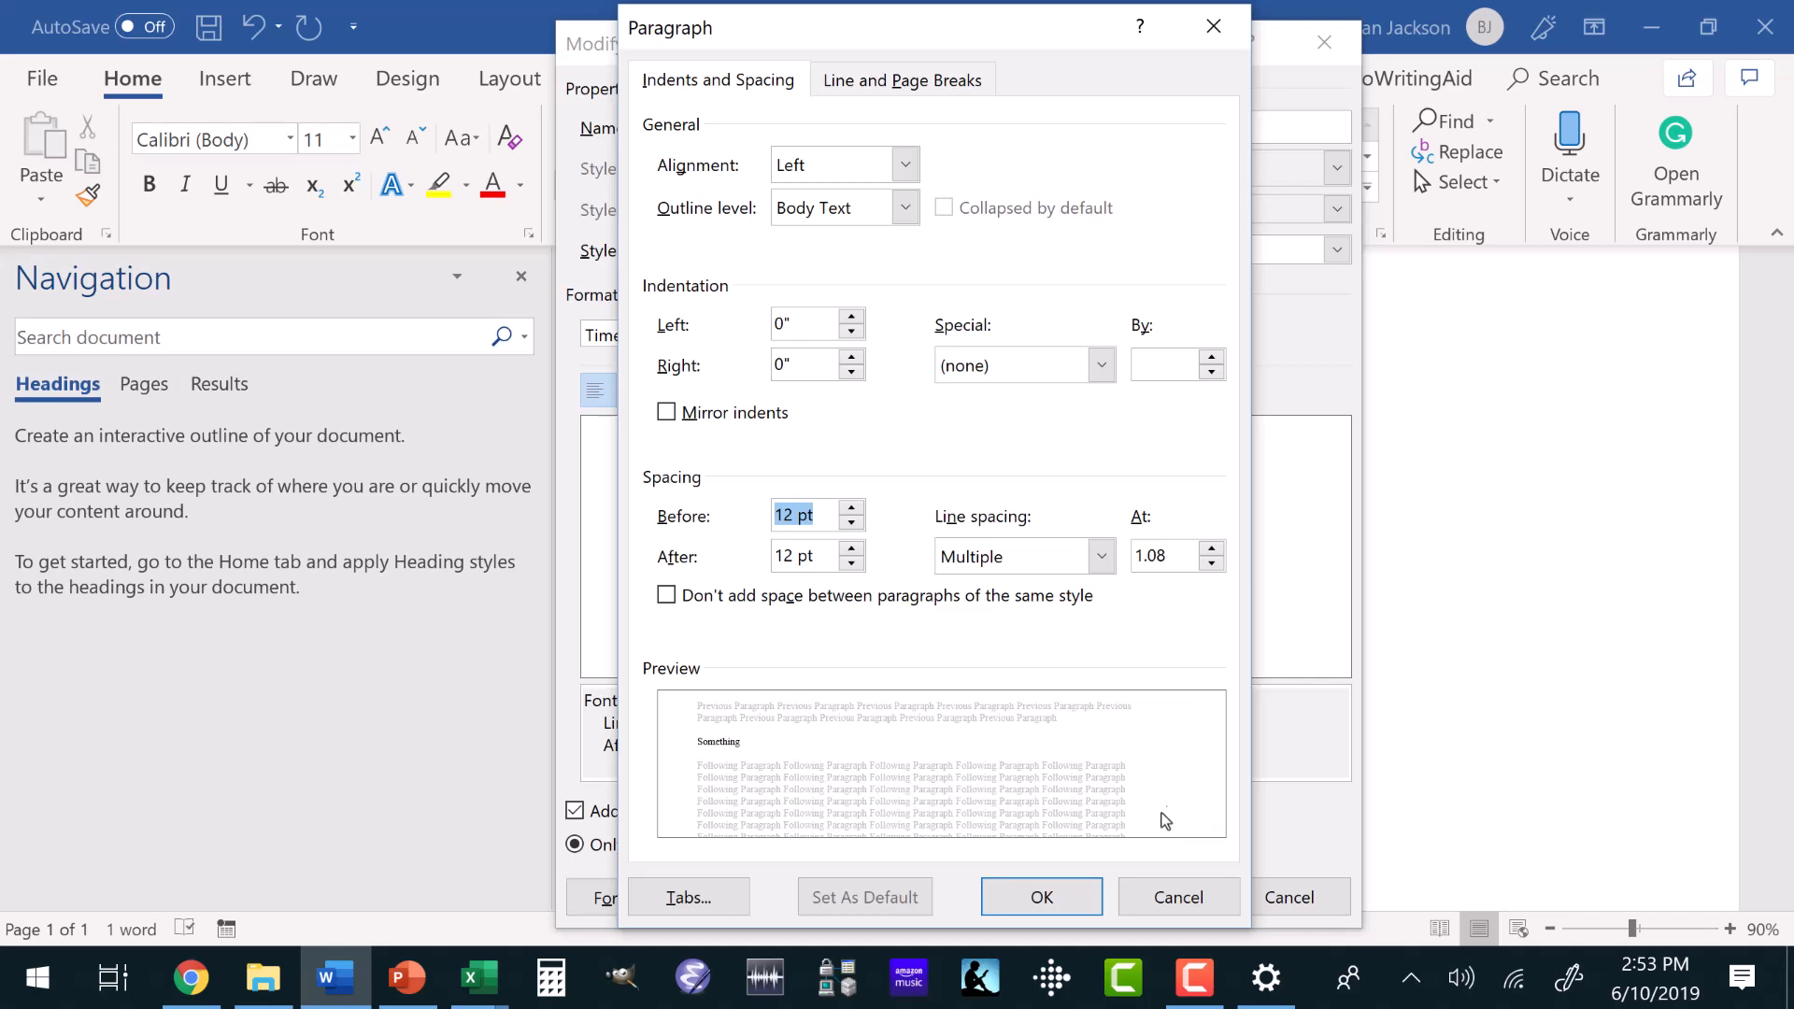
left_click(1214, 898)
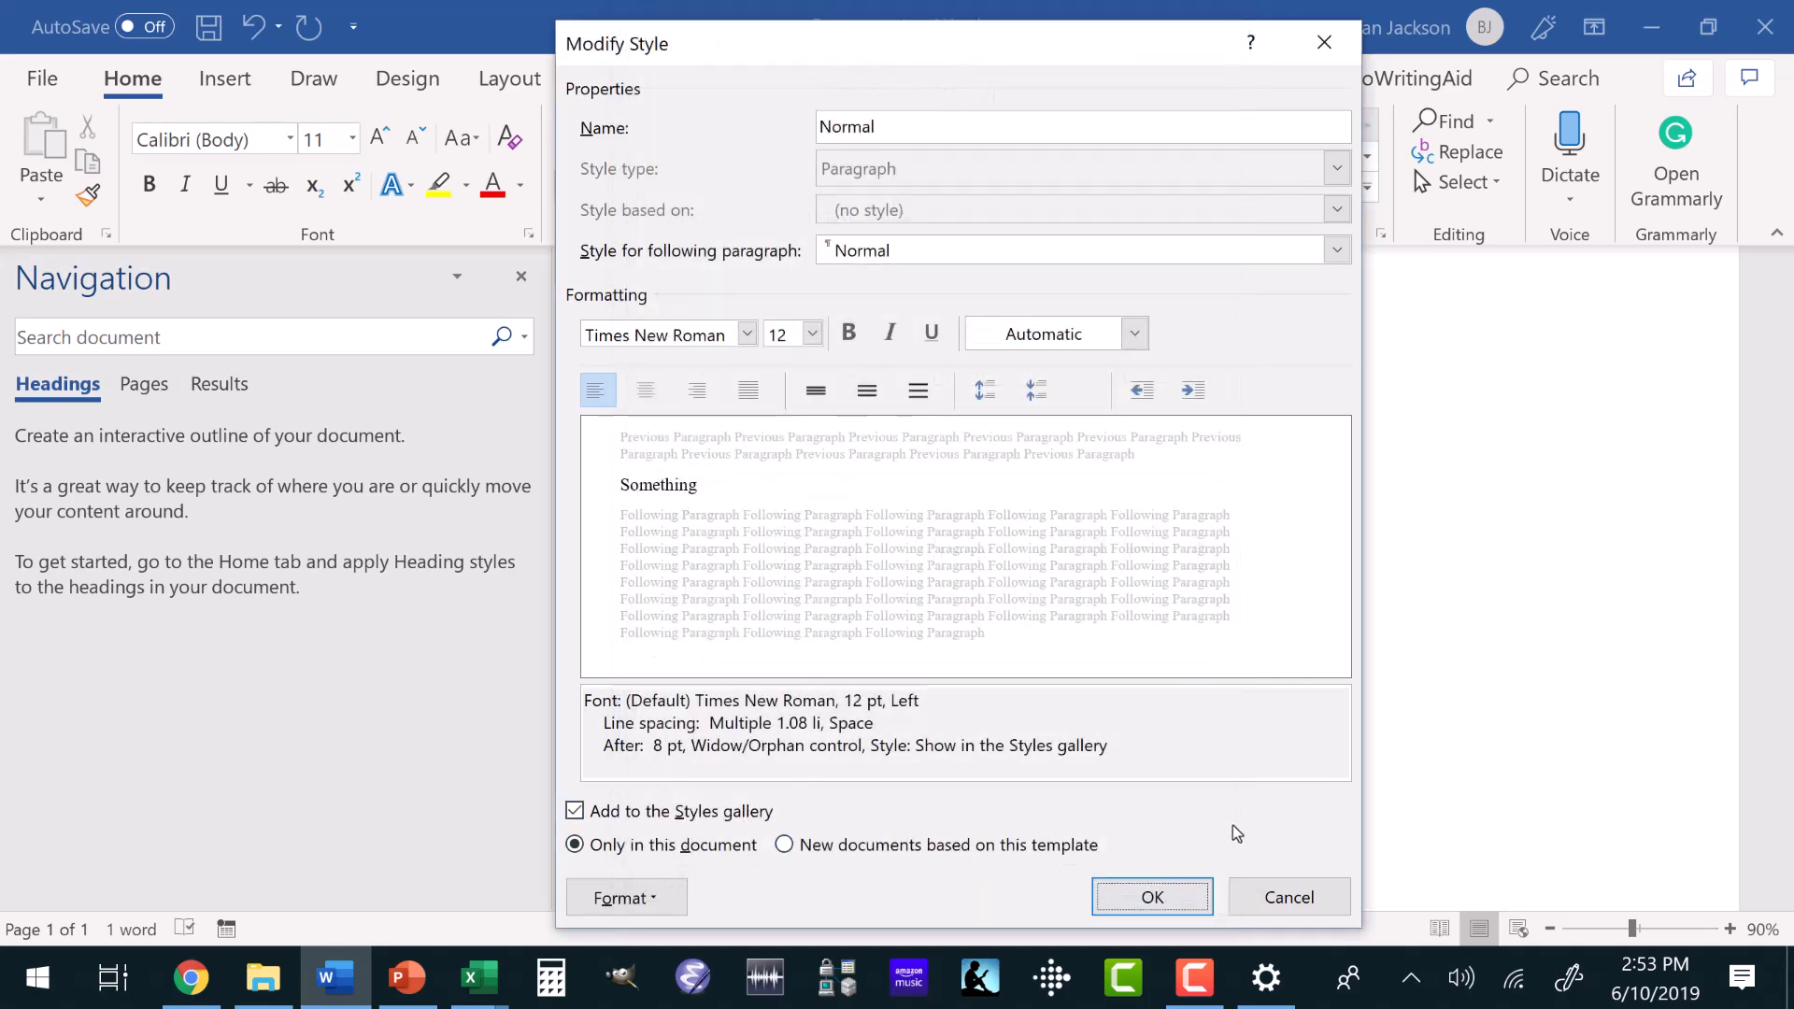
Apply the pending Normal style changes and set the style's font size to 20.
left_click(1158, 896)
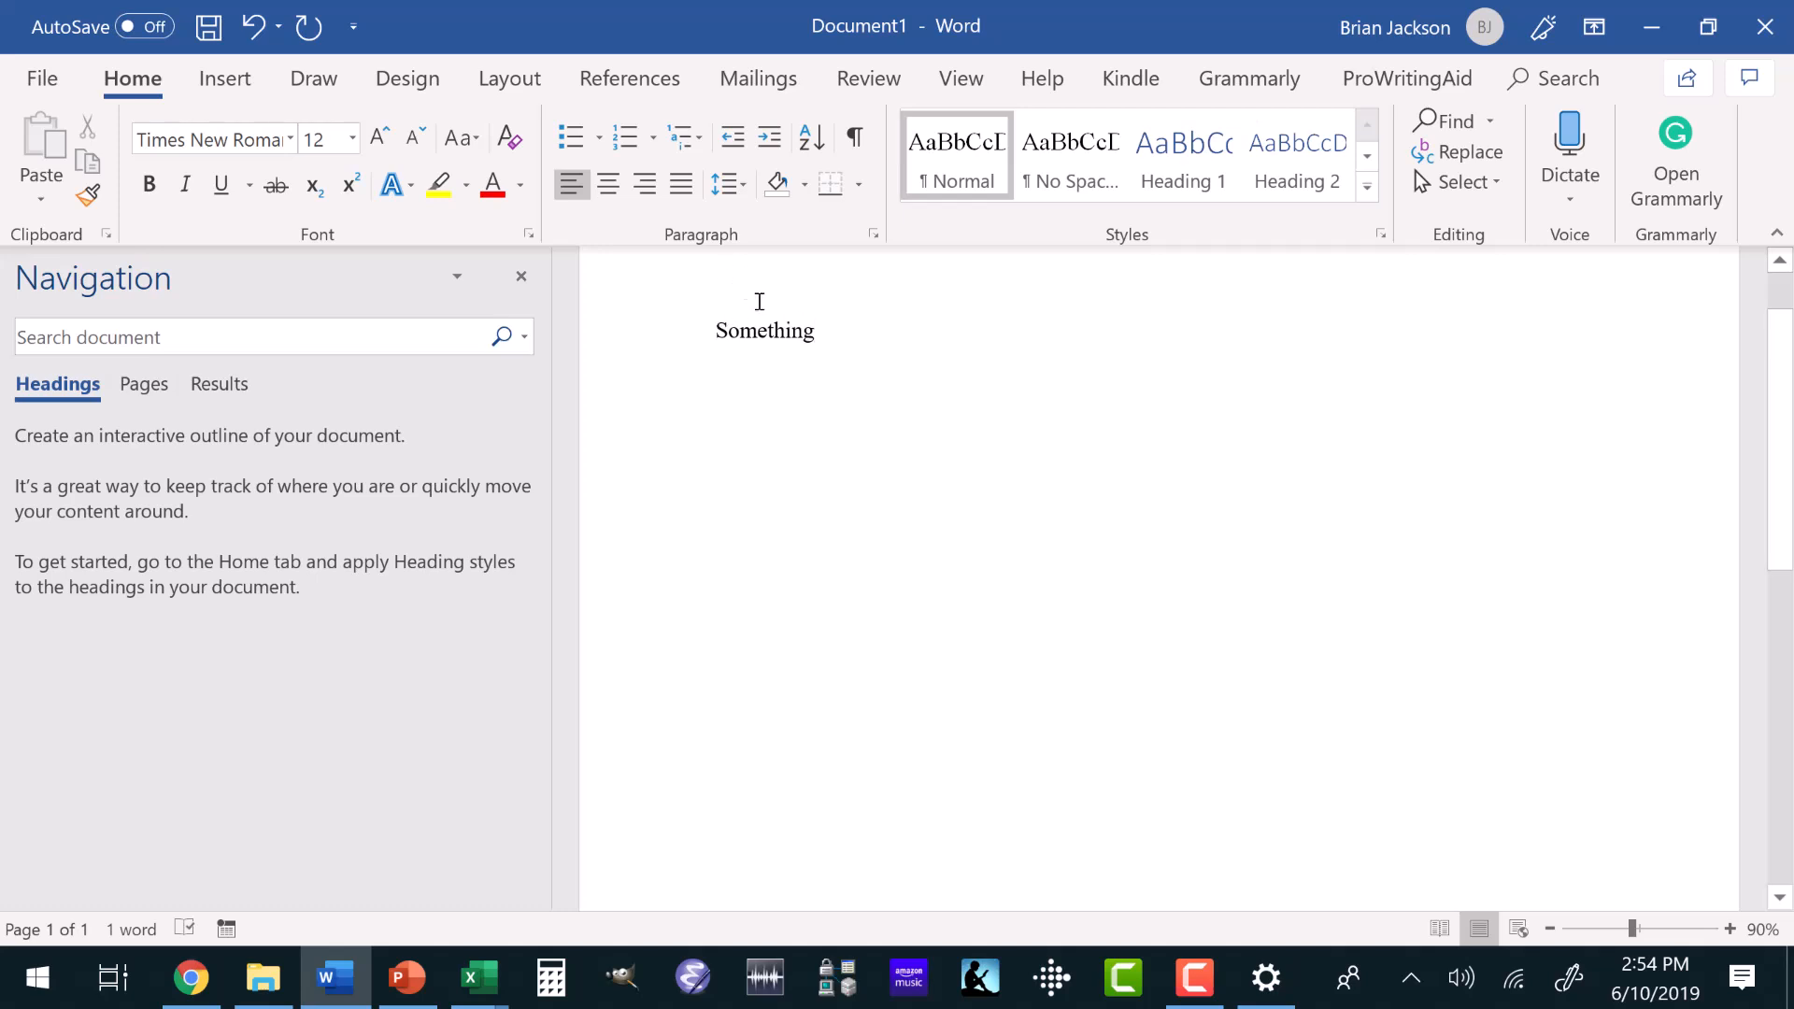
right_click(938, 159)
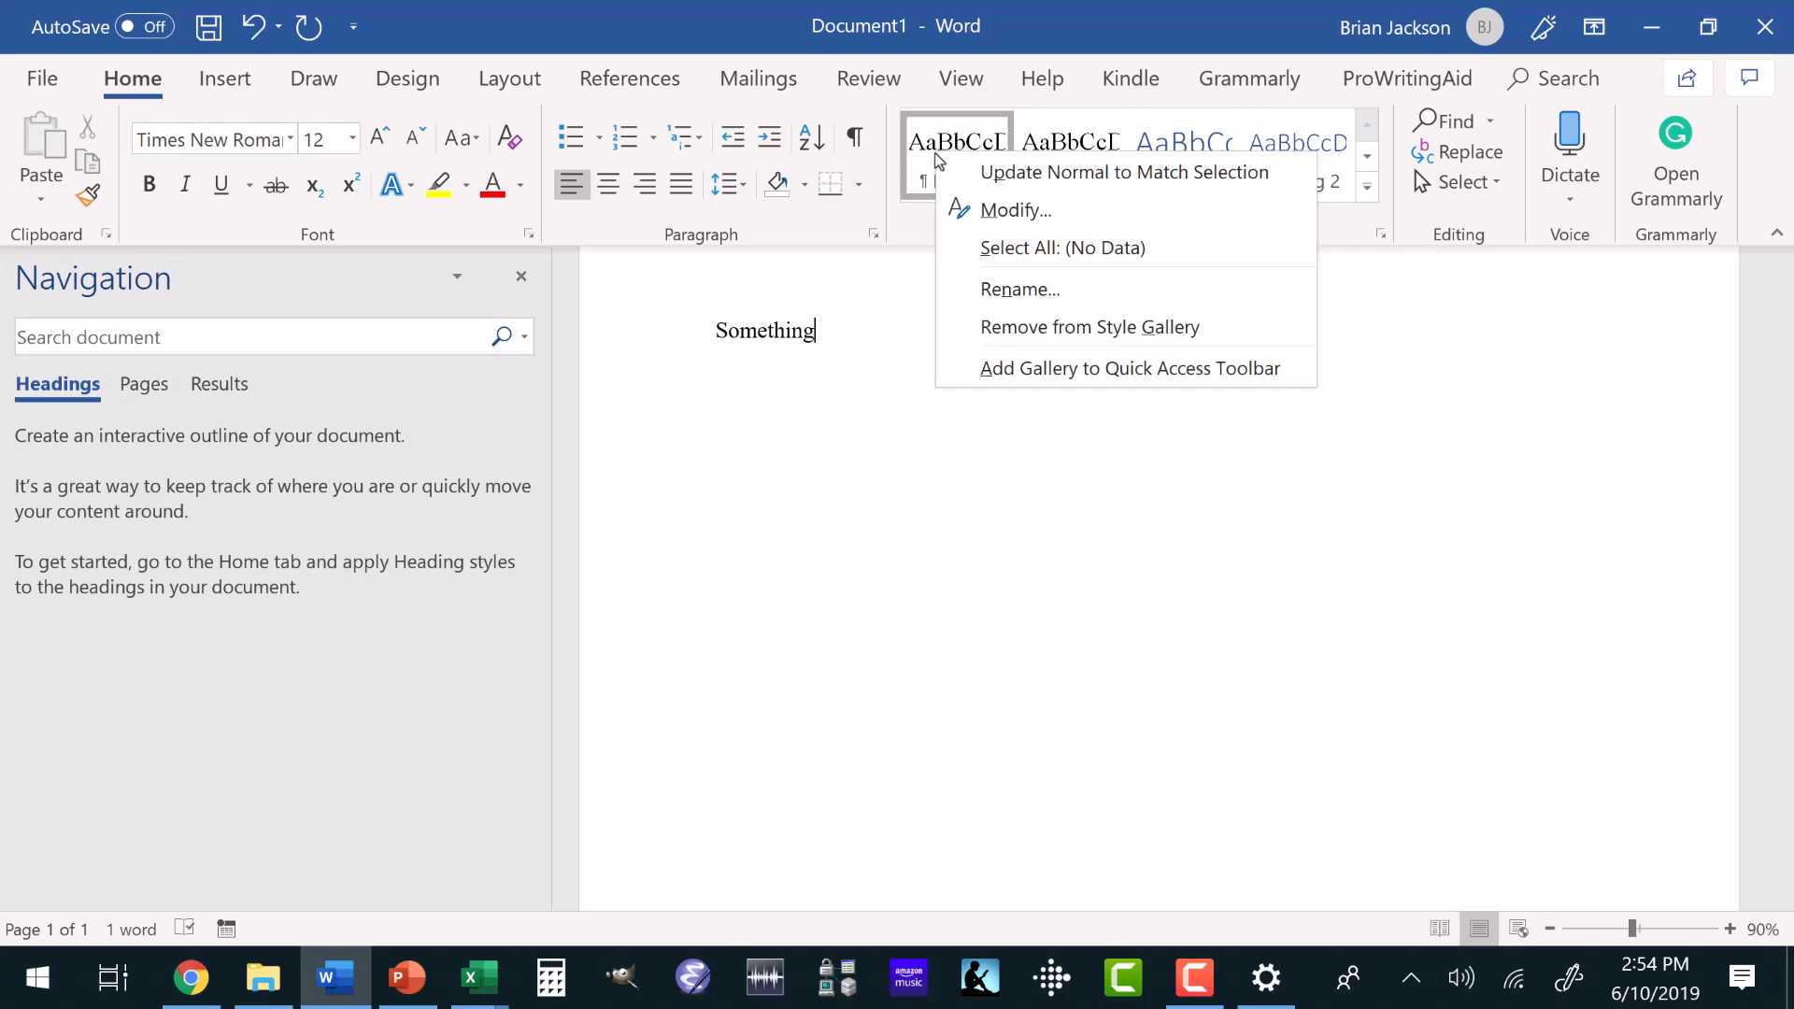
left_click(993, 210)
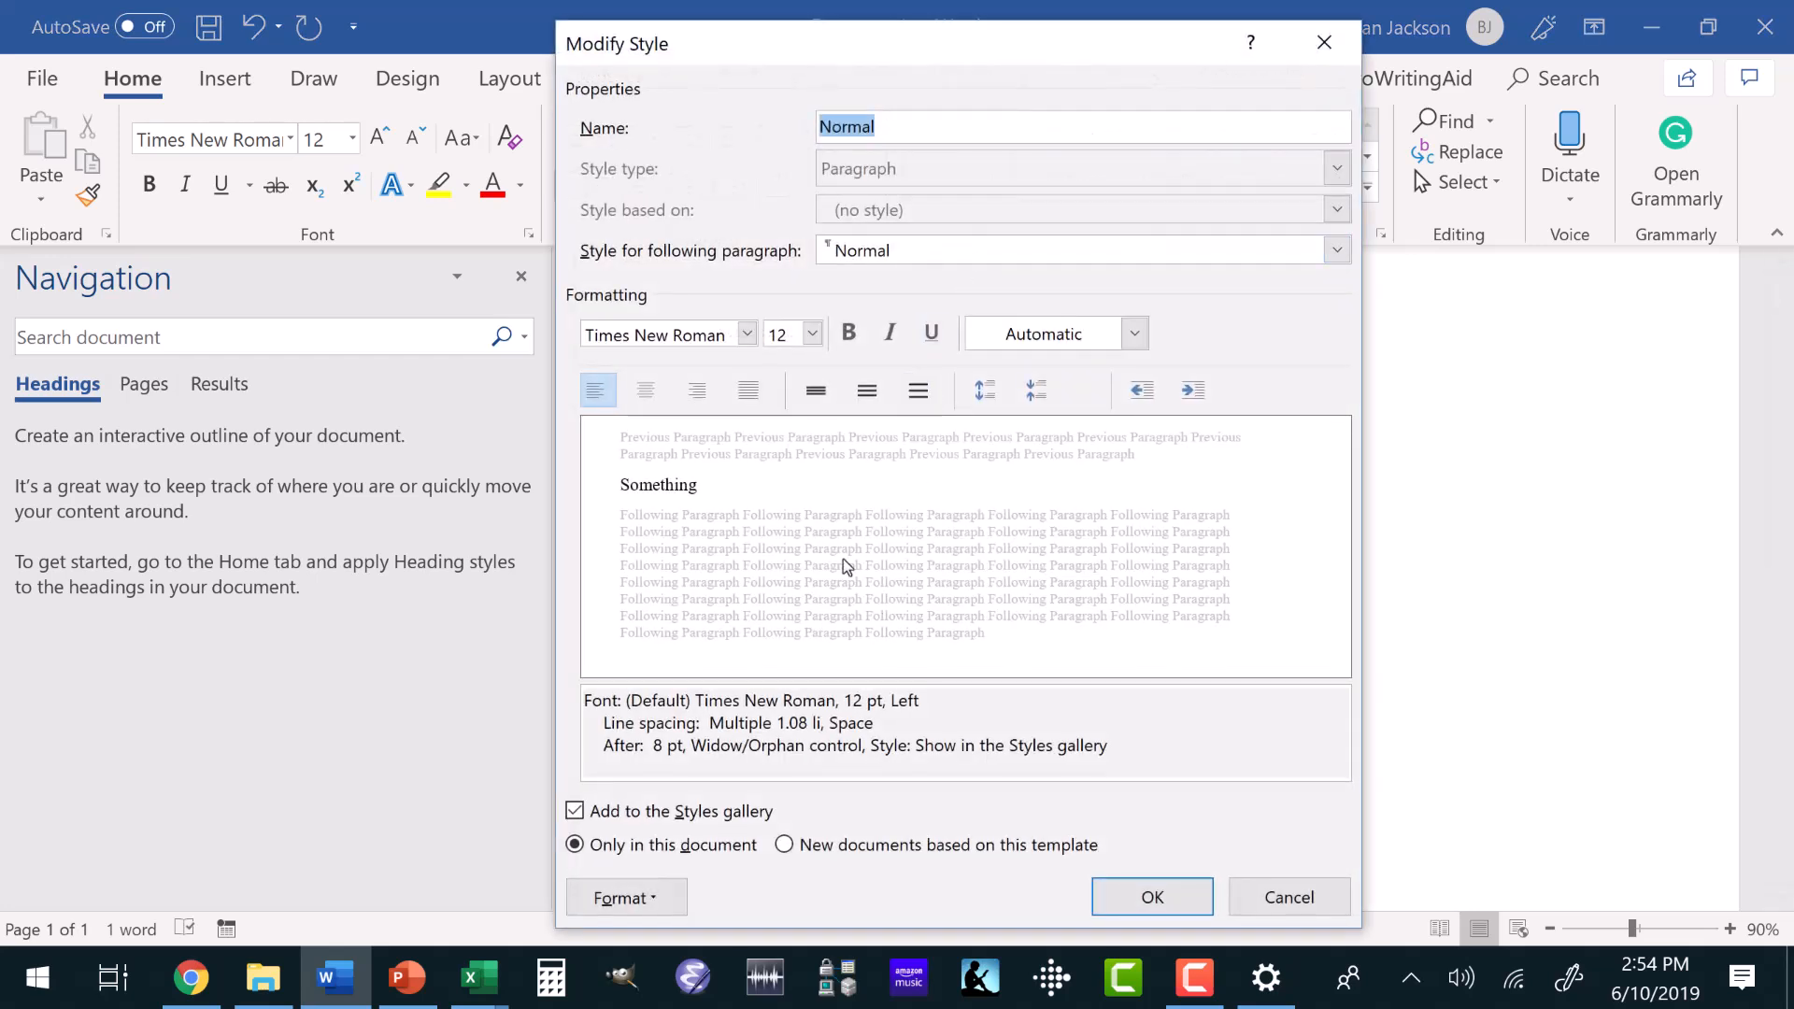
left_click(812, 334)
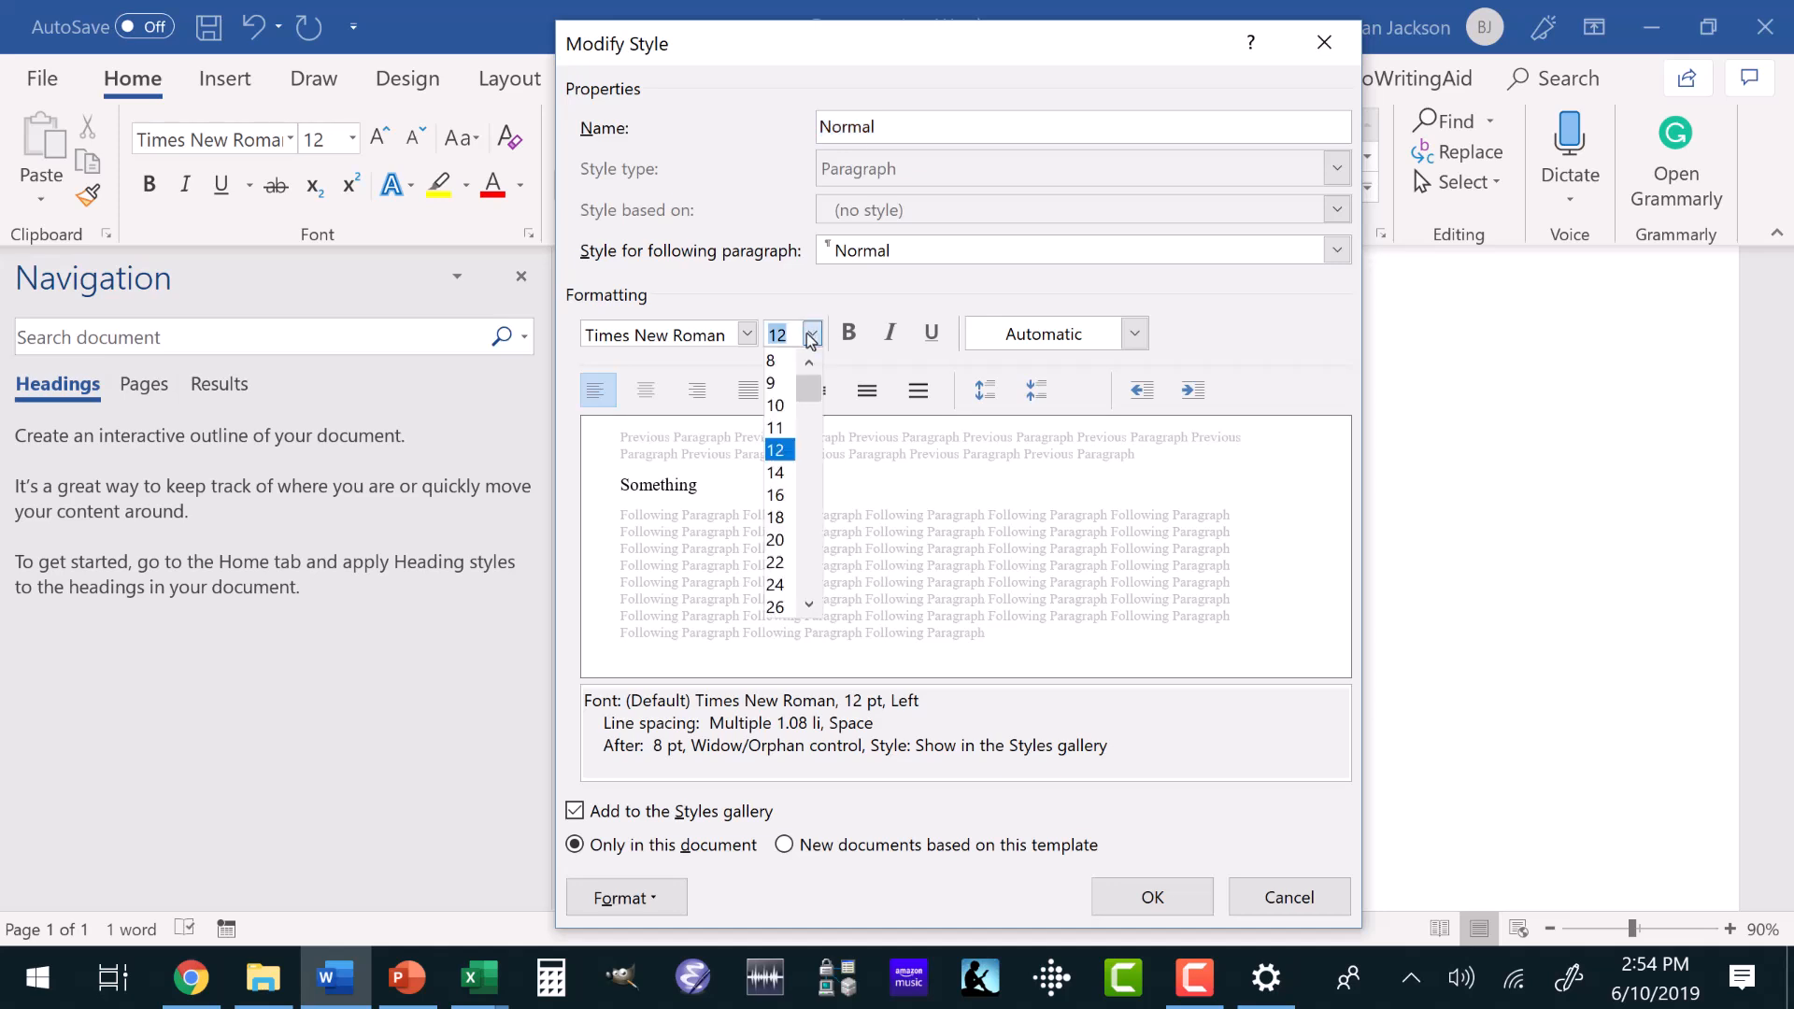
left_click(772, 549)
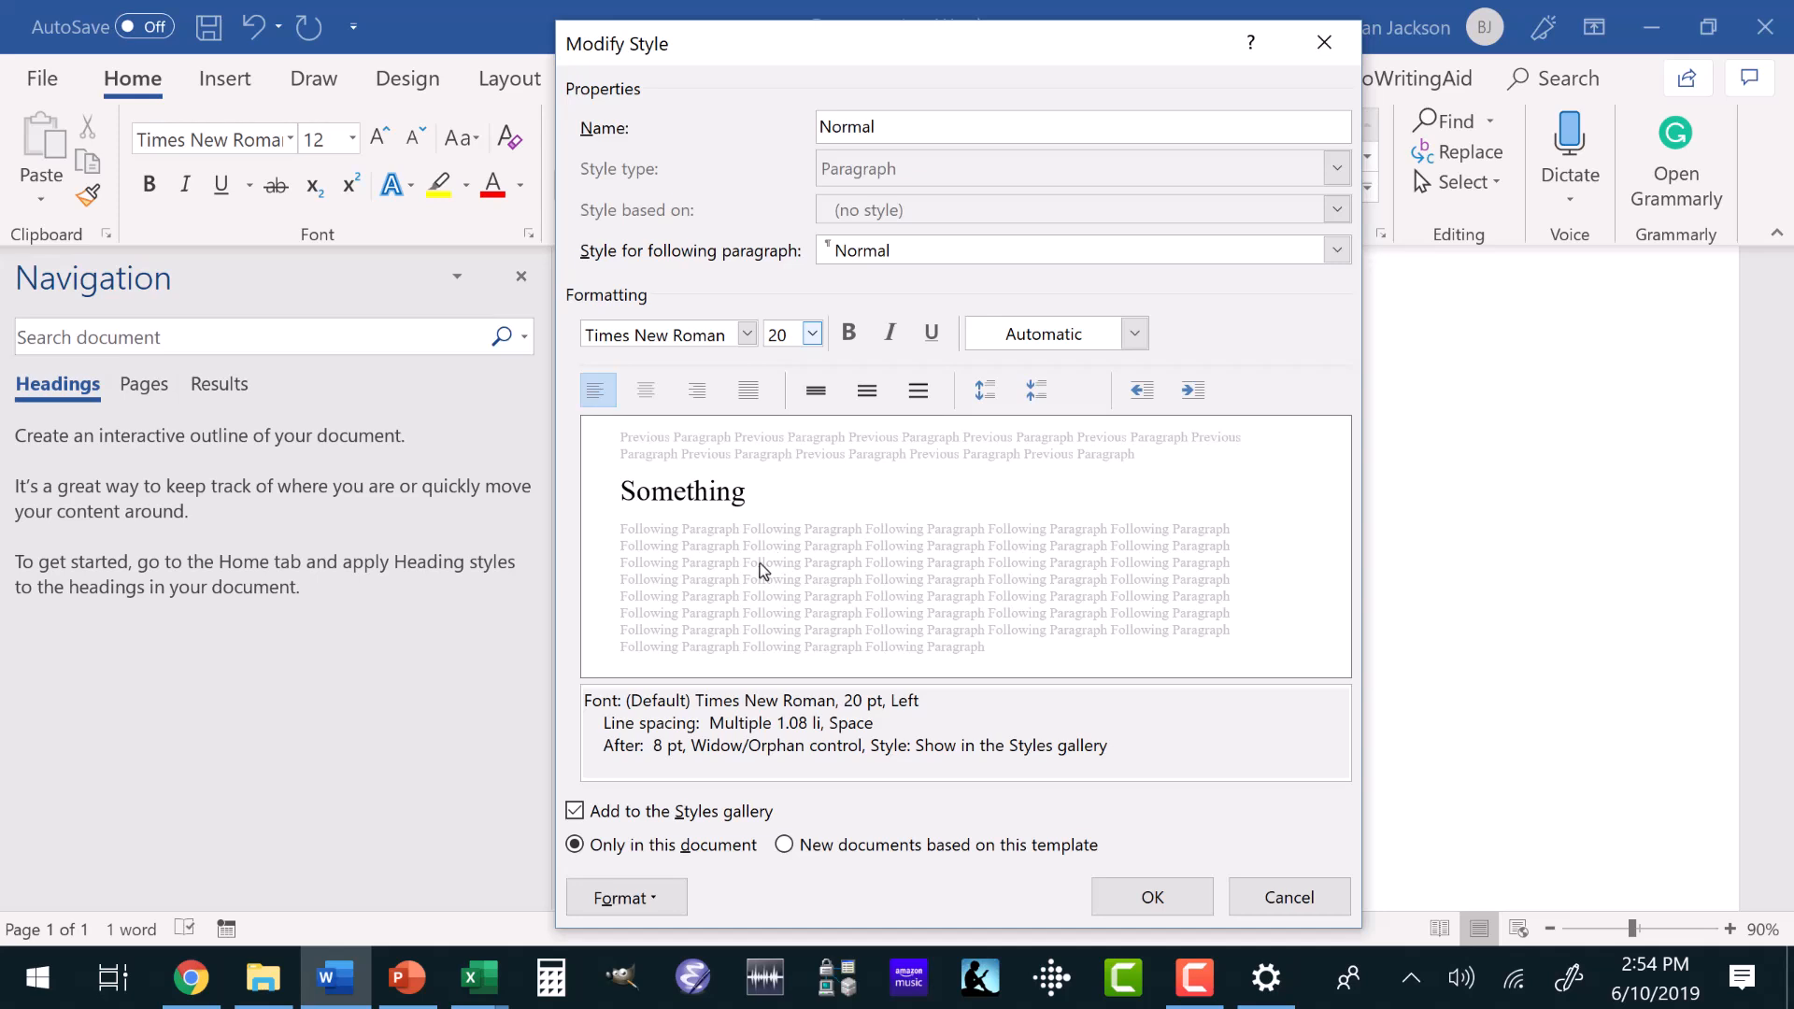
left_click(1170, 897)
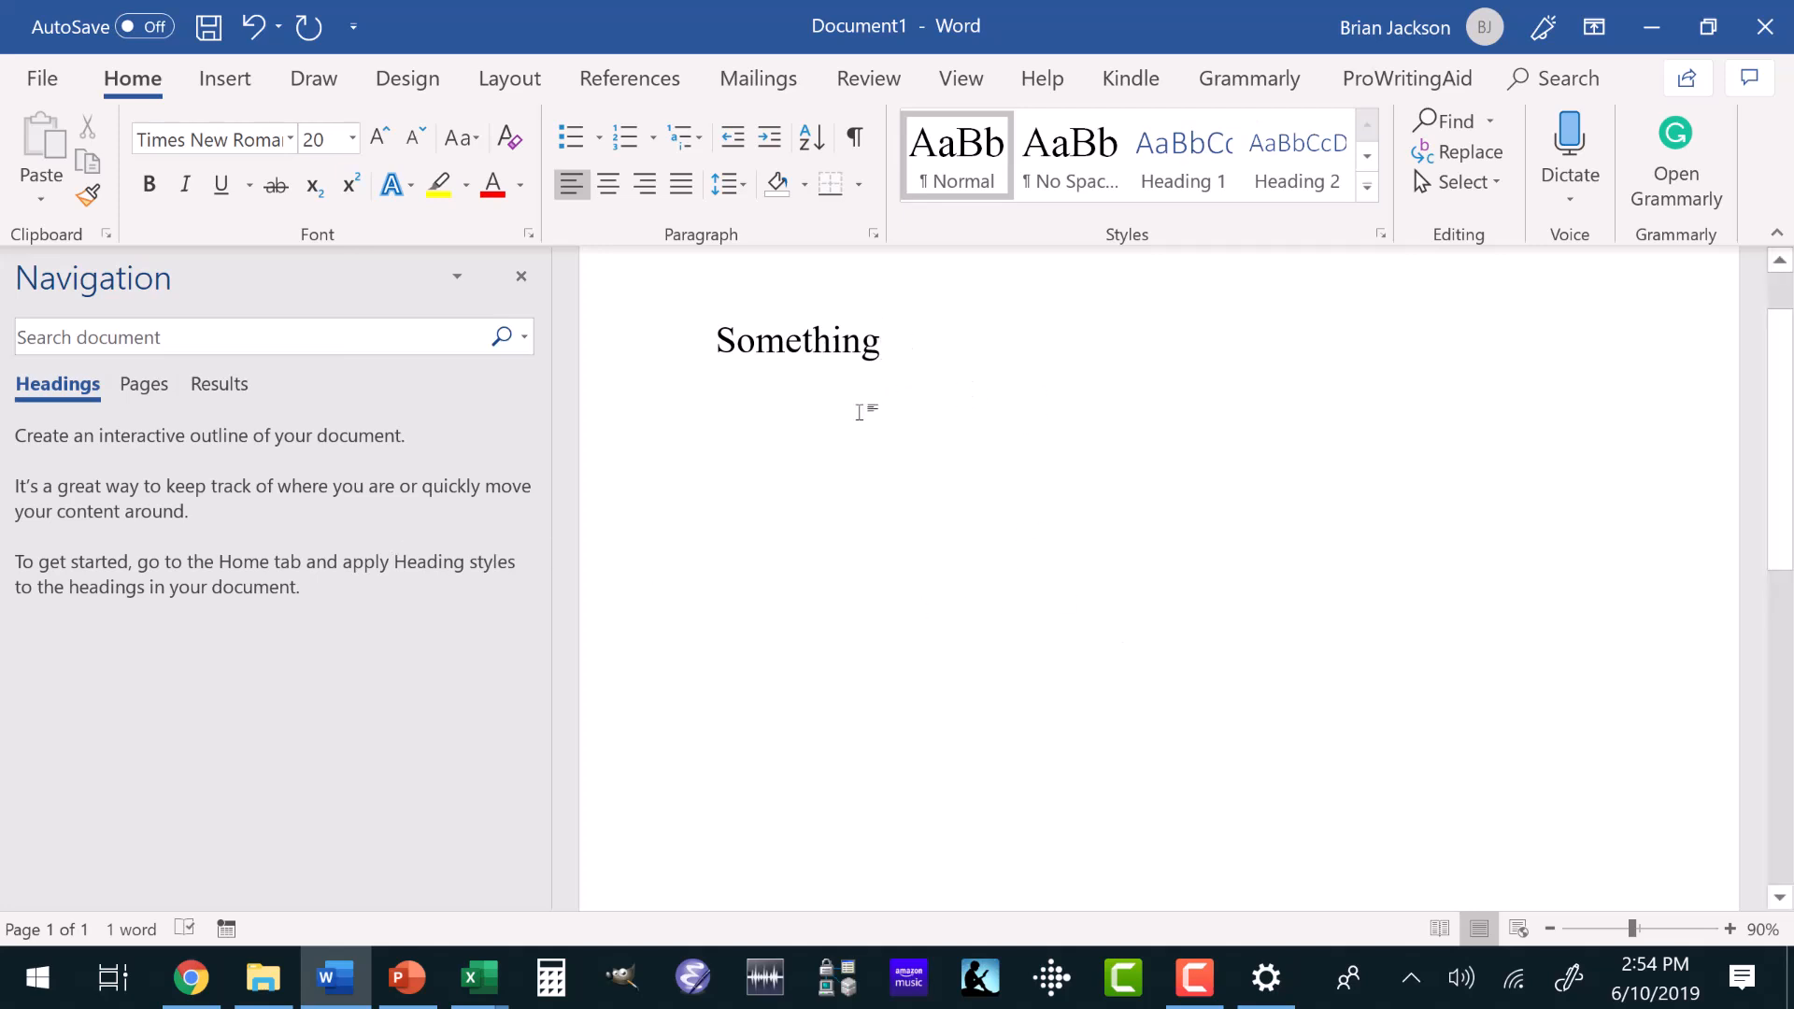
Hide the Navigation pane.
left_click(951, 84)
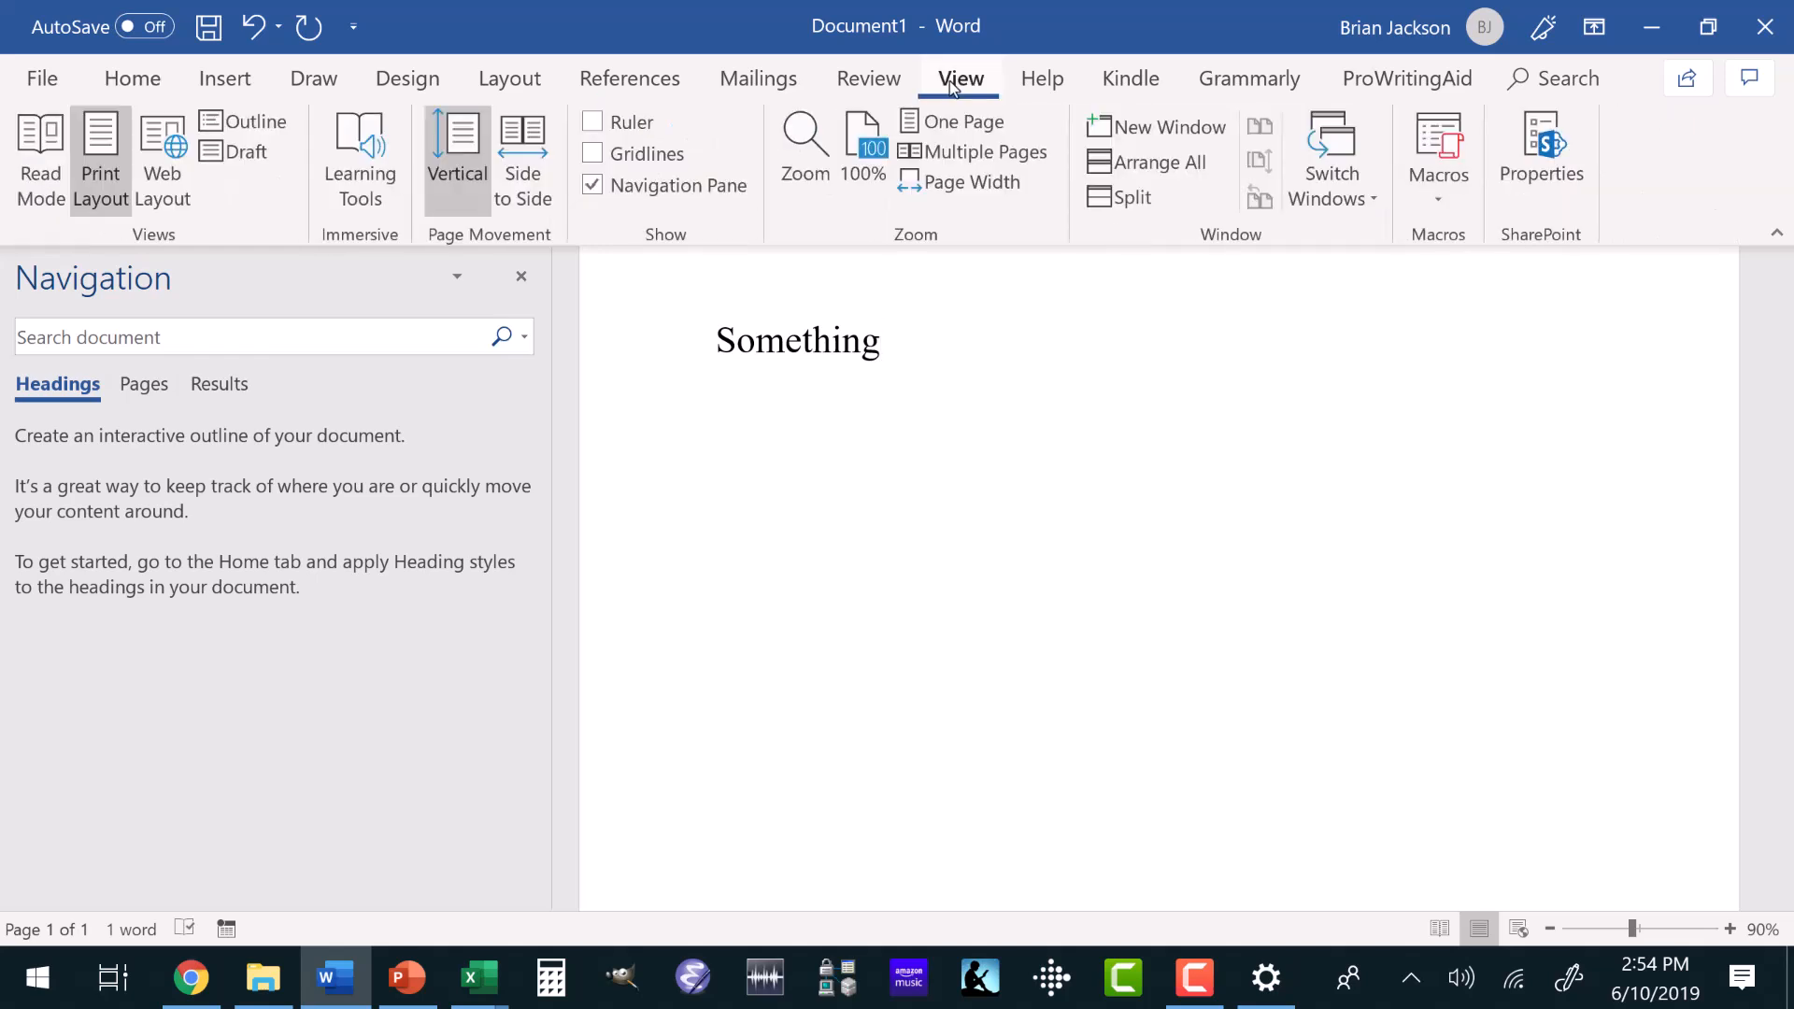
left_click(593, 185)
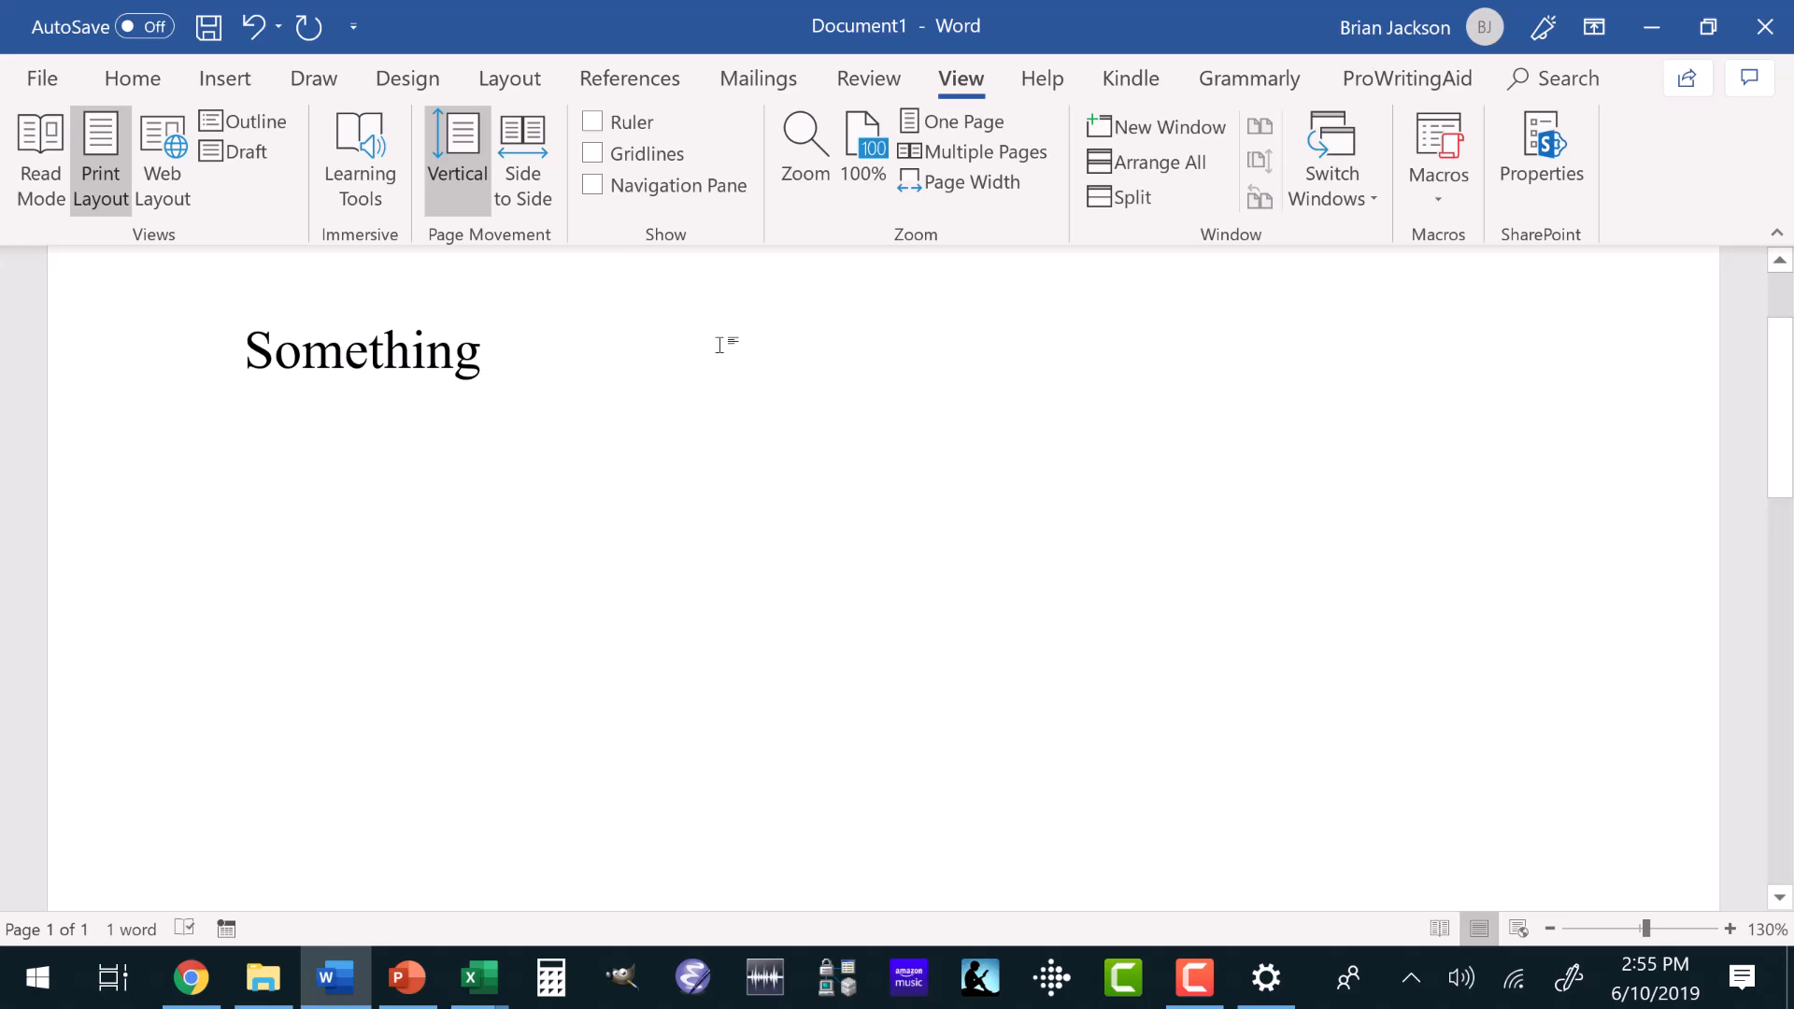
Modify the Heading 1 style to use Times New Roman at size 24 with the Automatic font color.
left_click(134, 80)
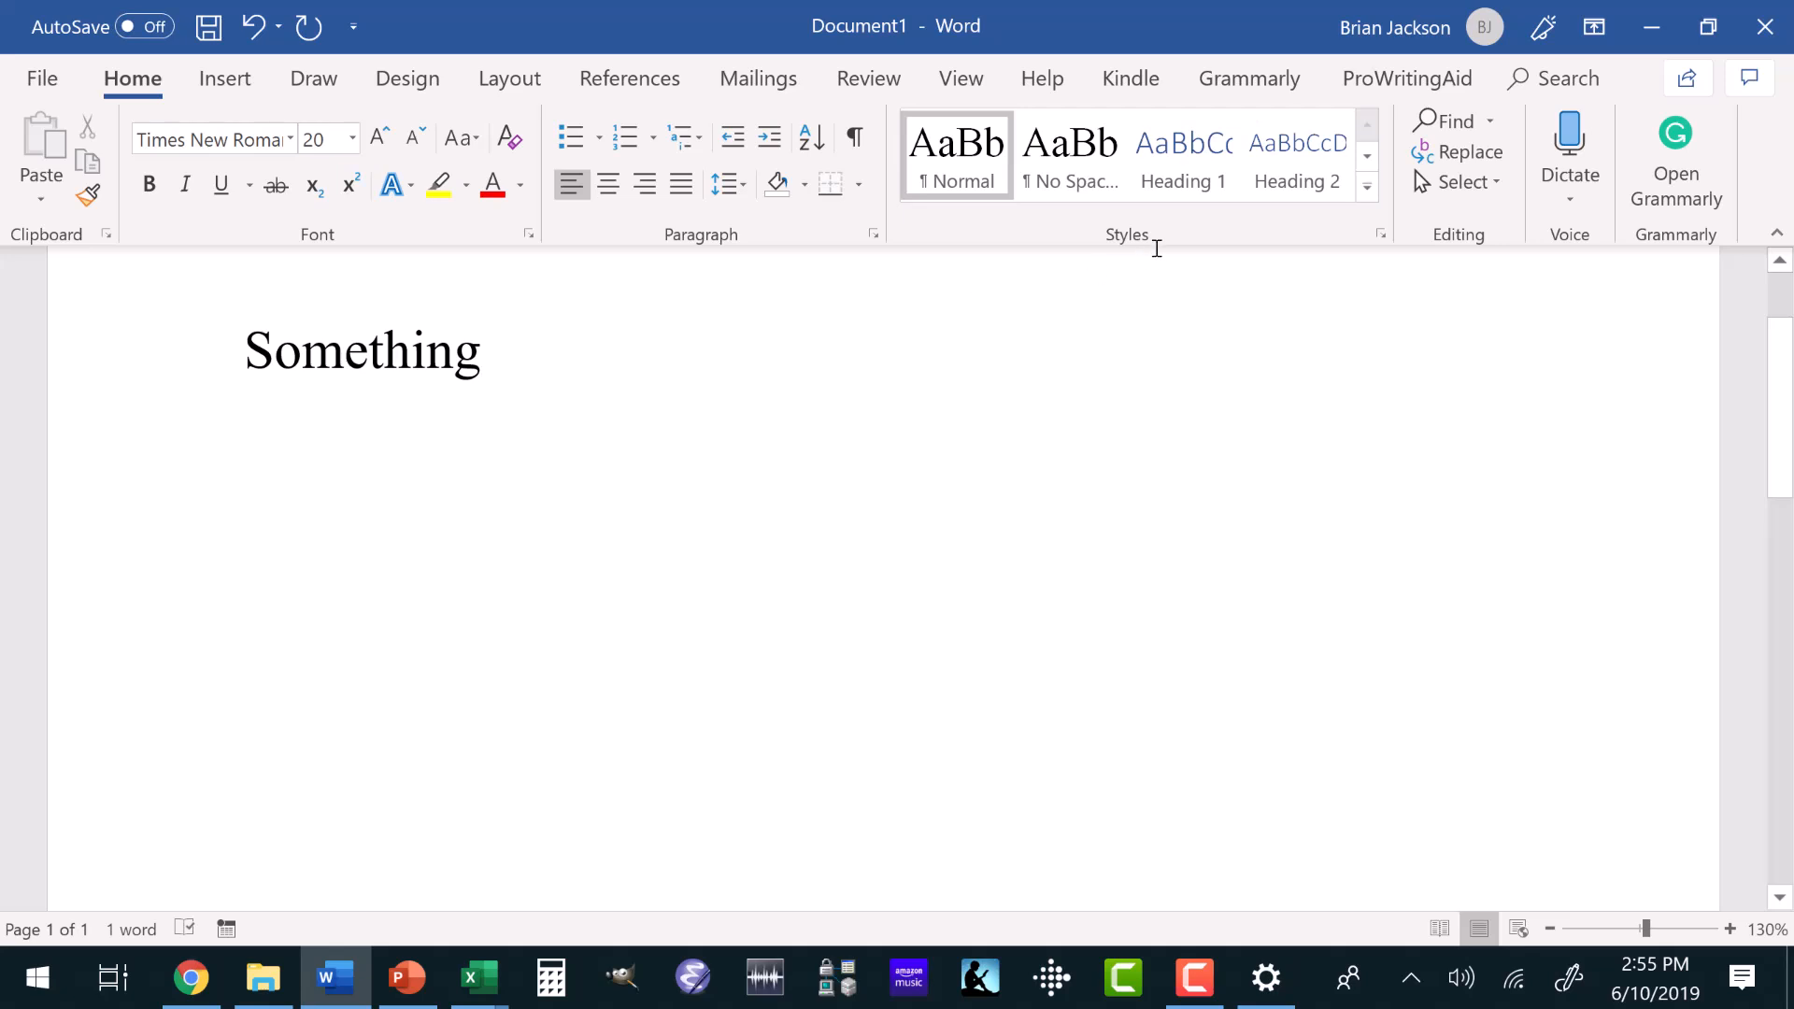
left_click(1177, 172)
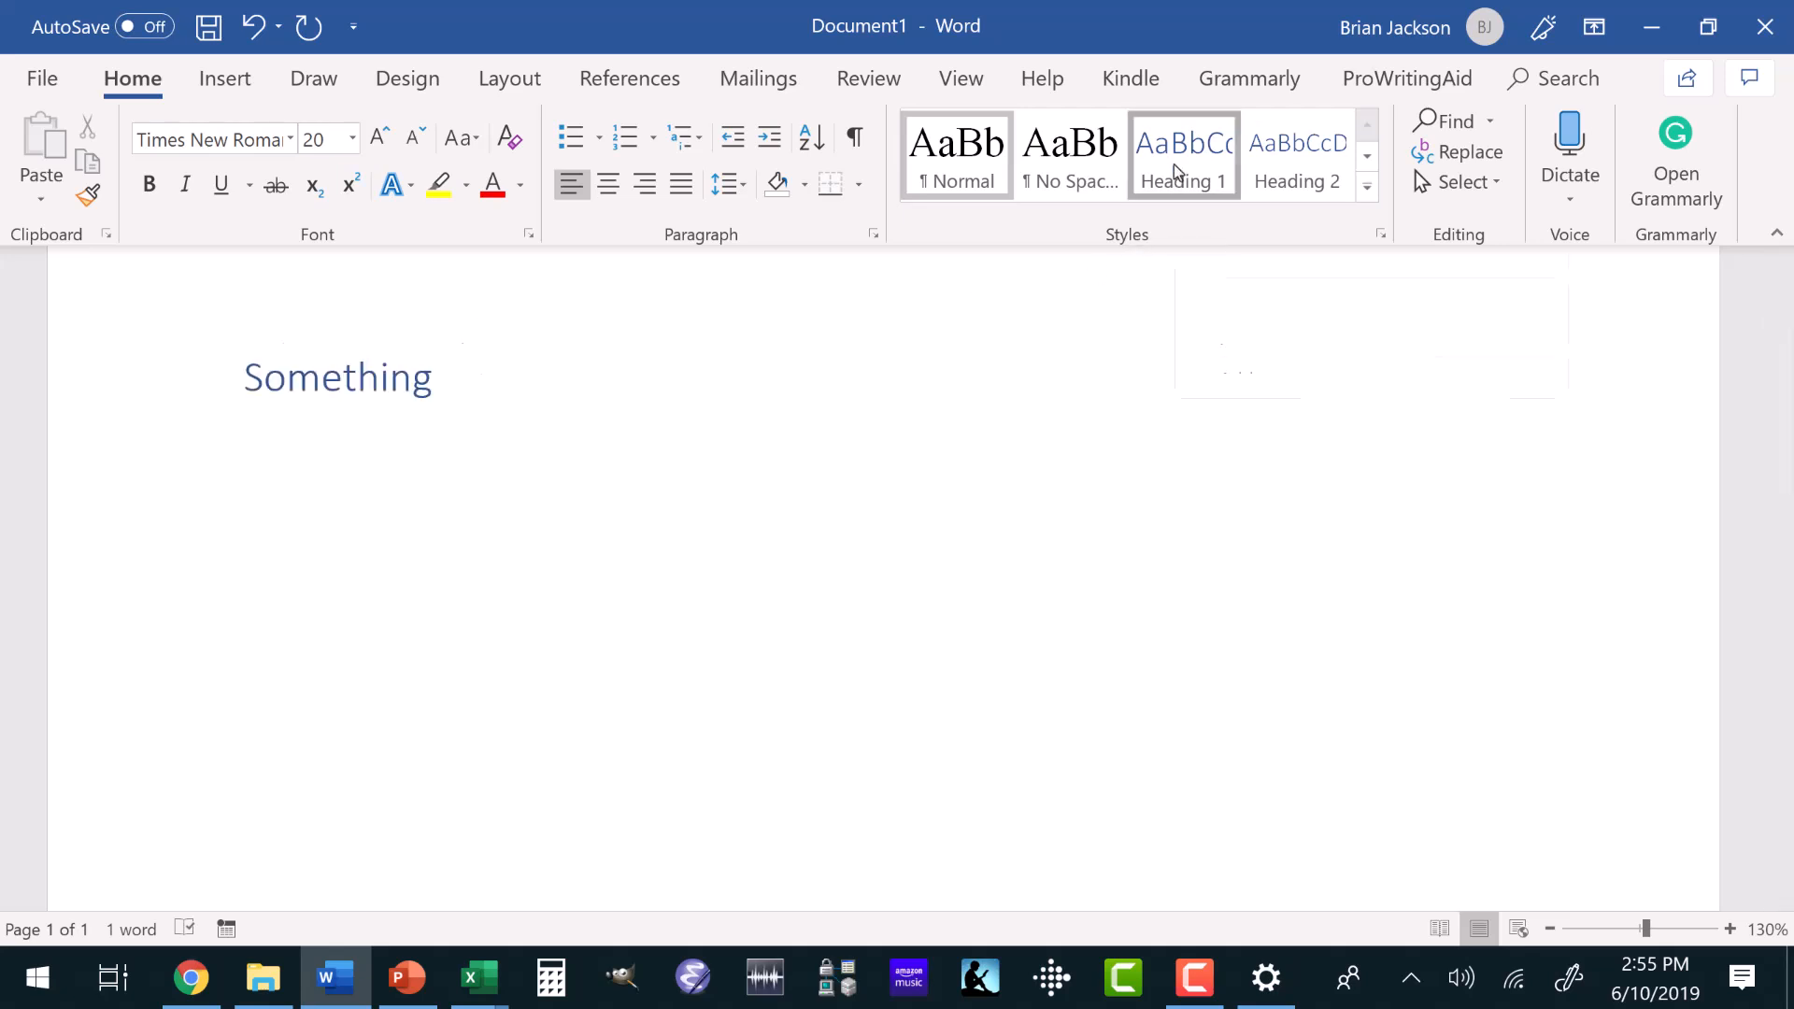
right_click(1174, 164)
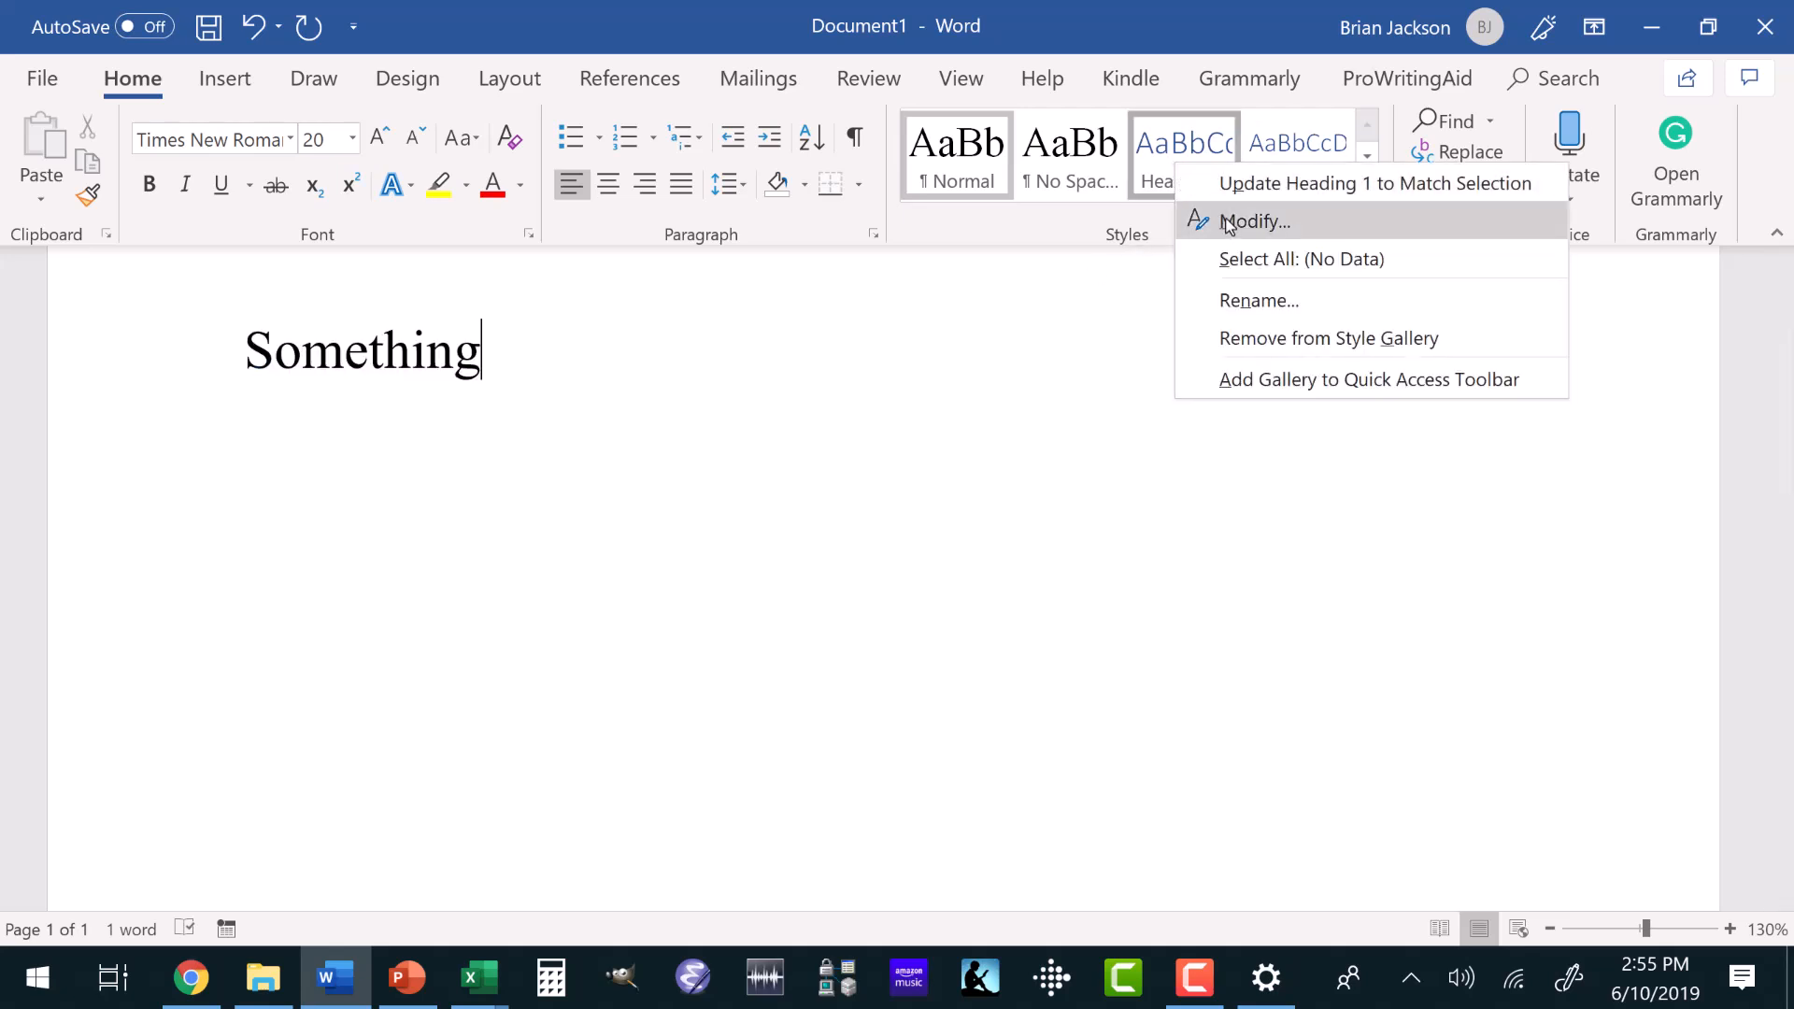
left_click(1227, 222)
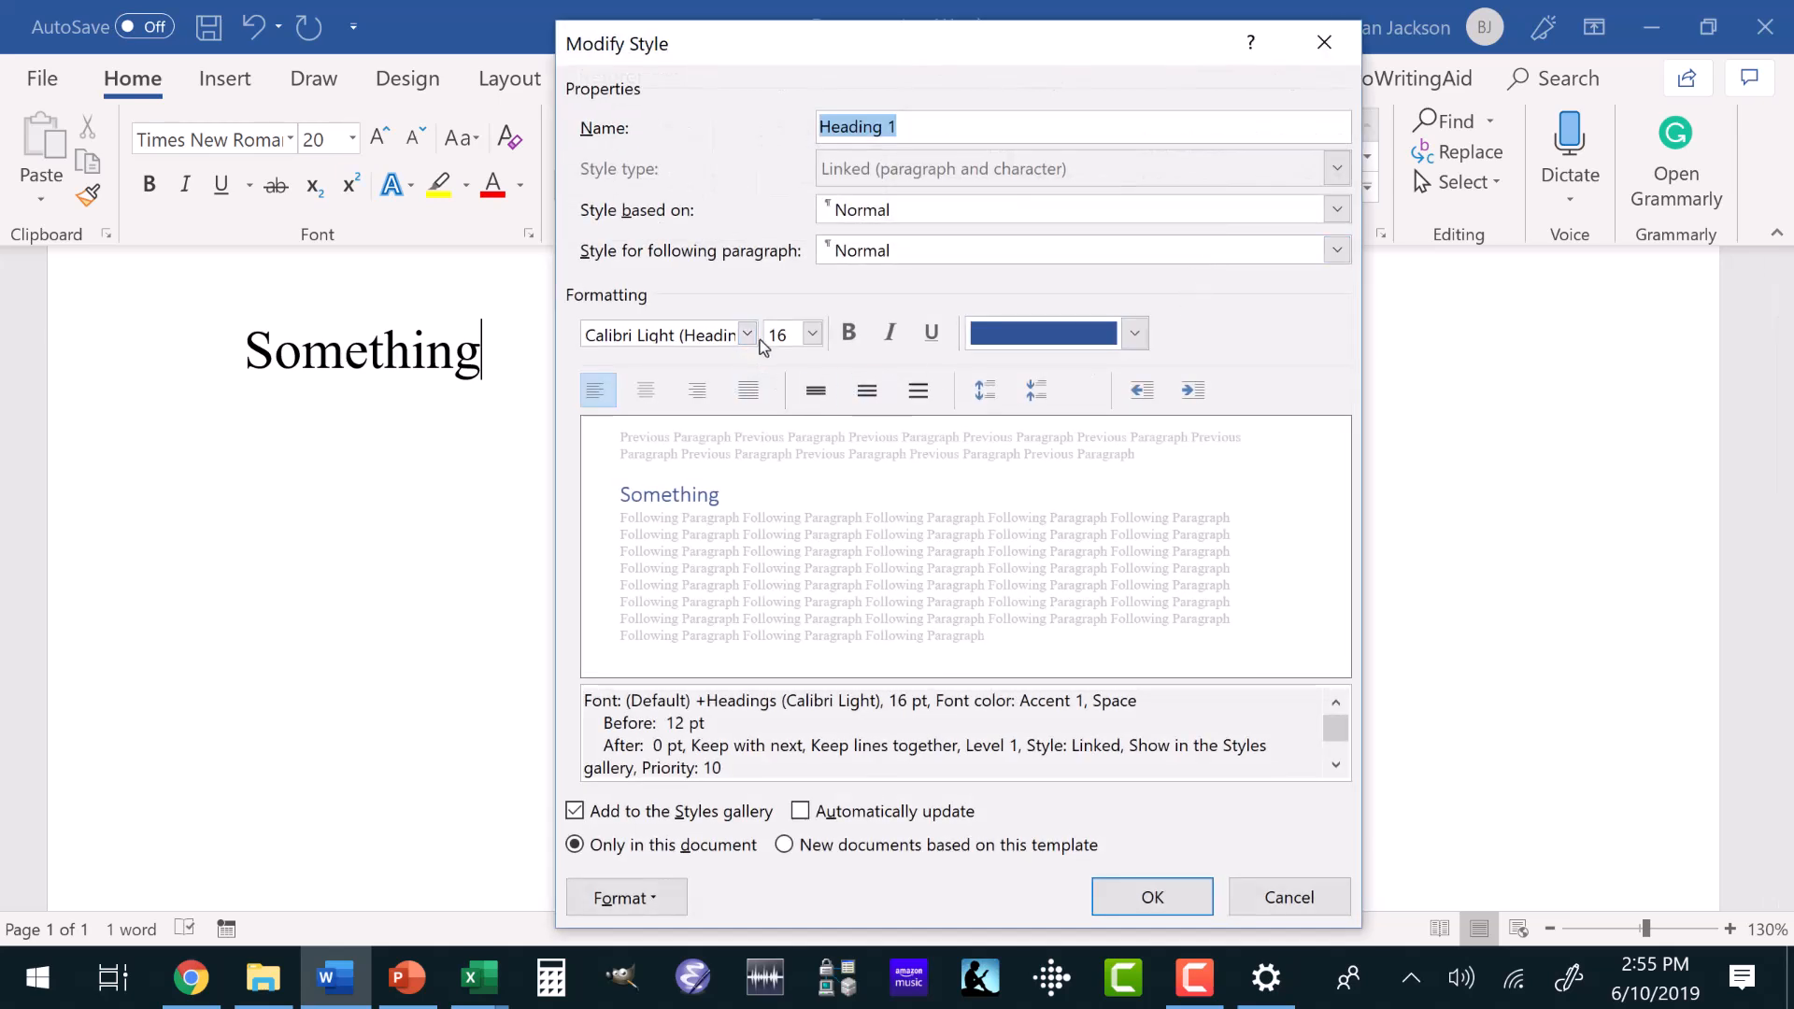
left_click(748, 335)
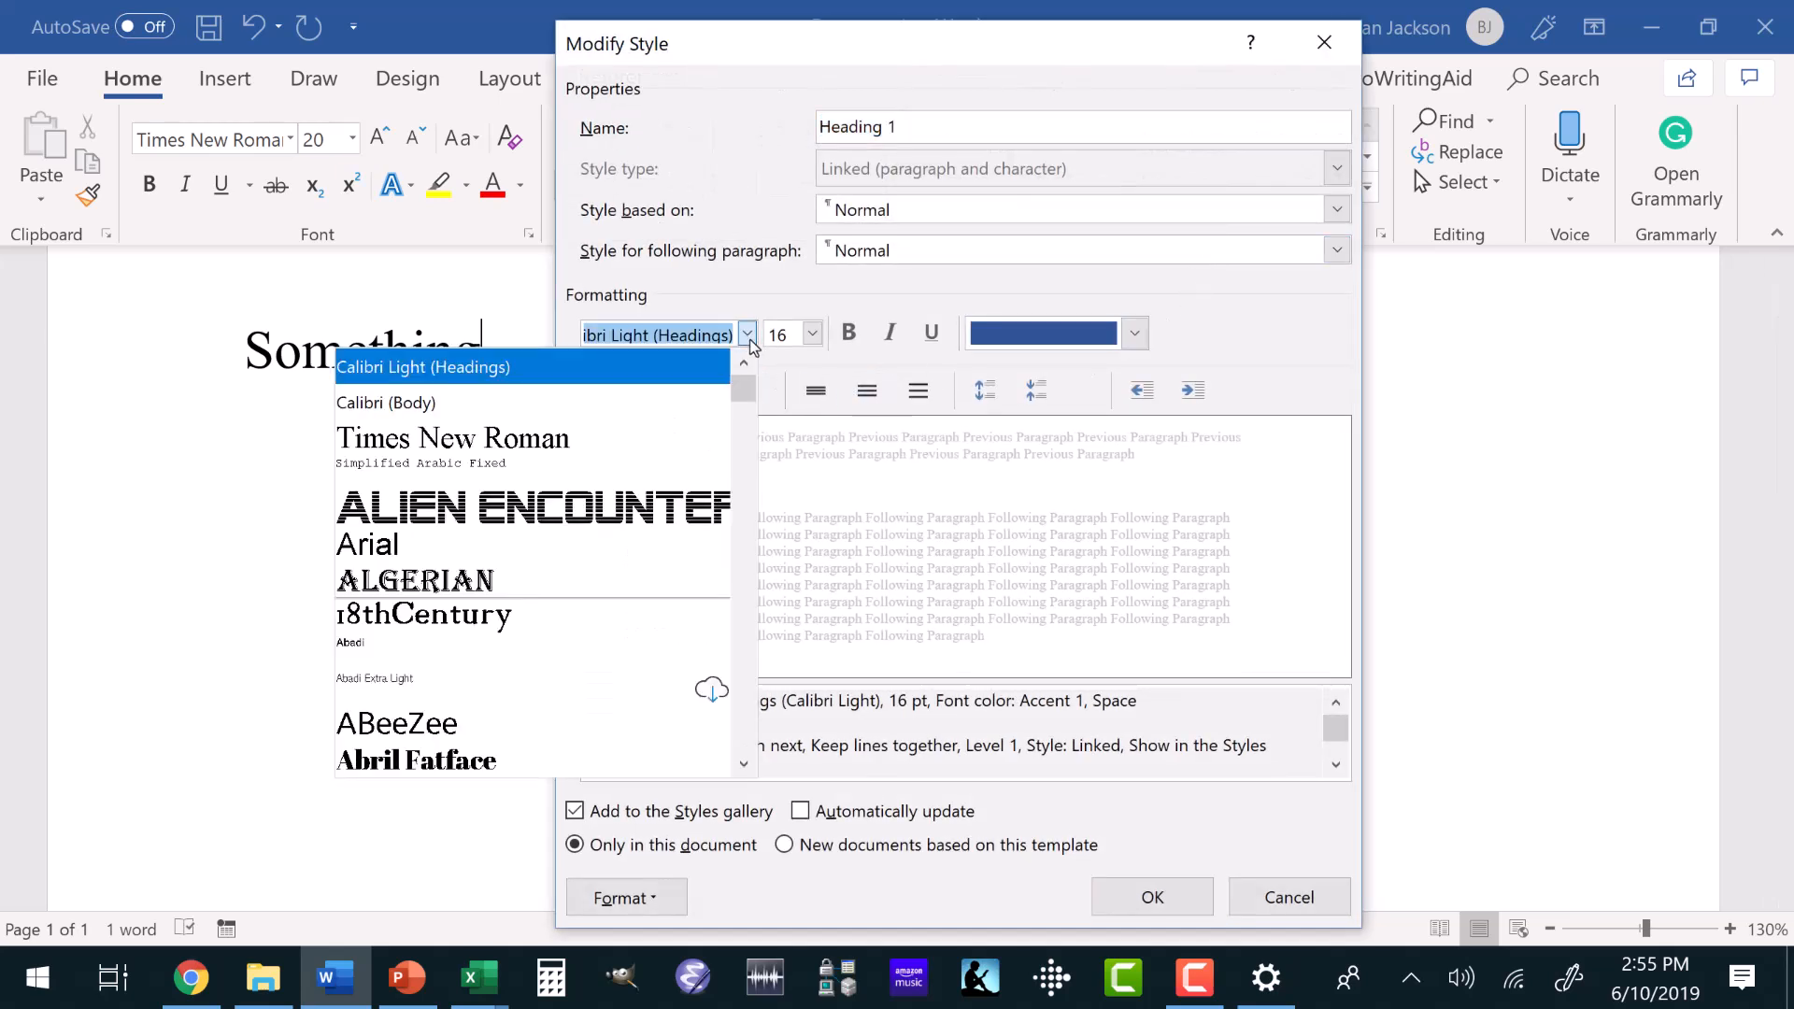
left_click(675, 432)
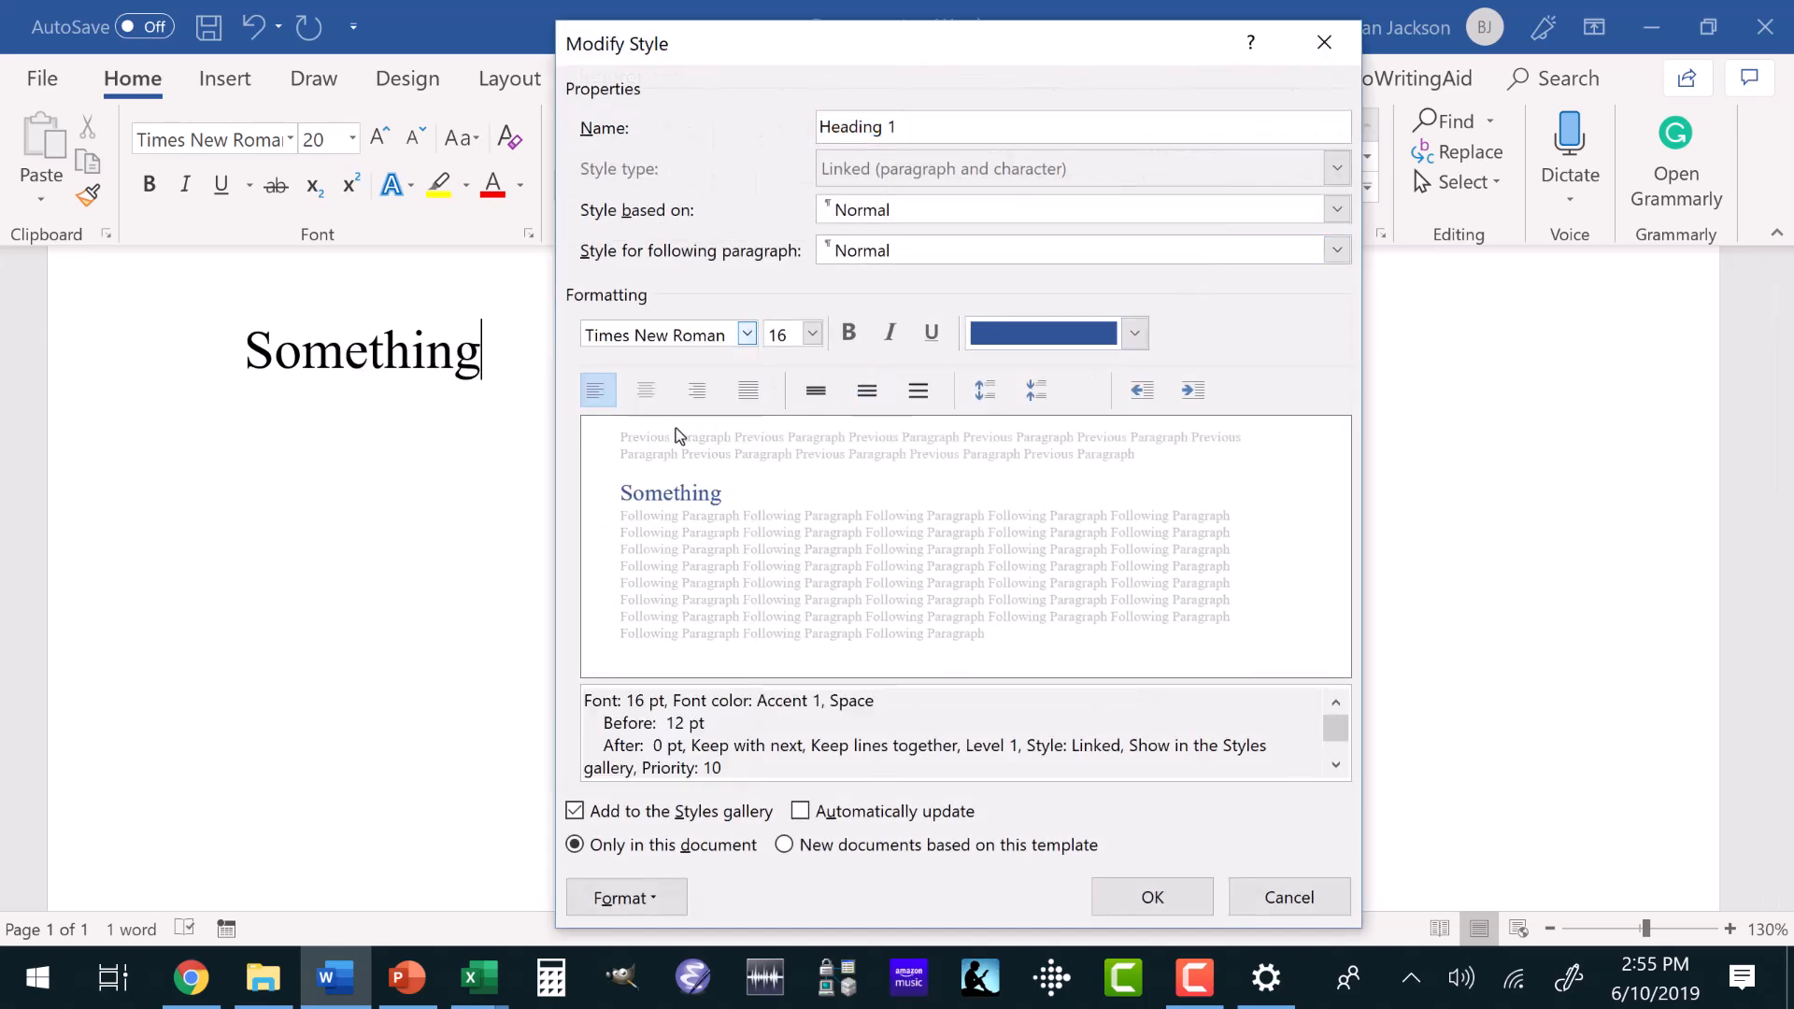
left_click(811, 334)
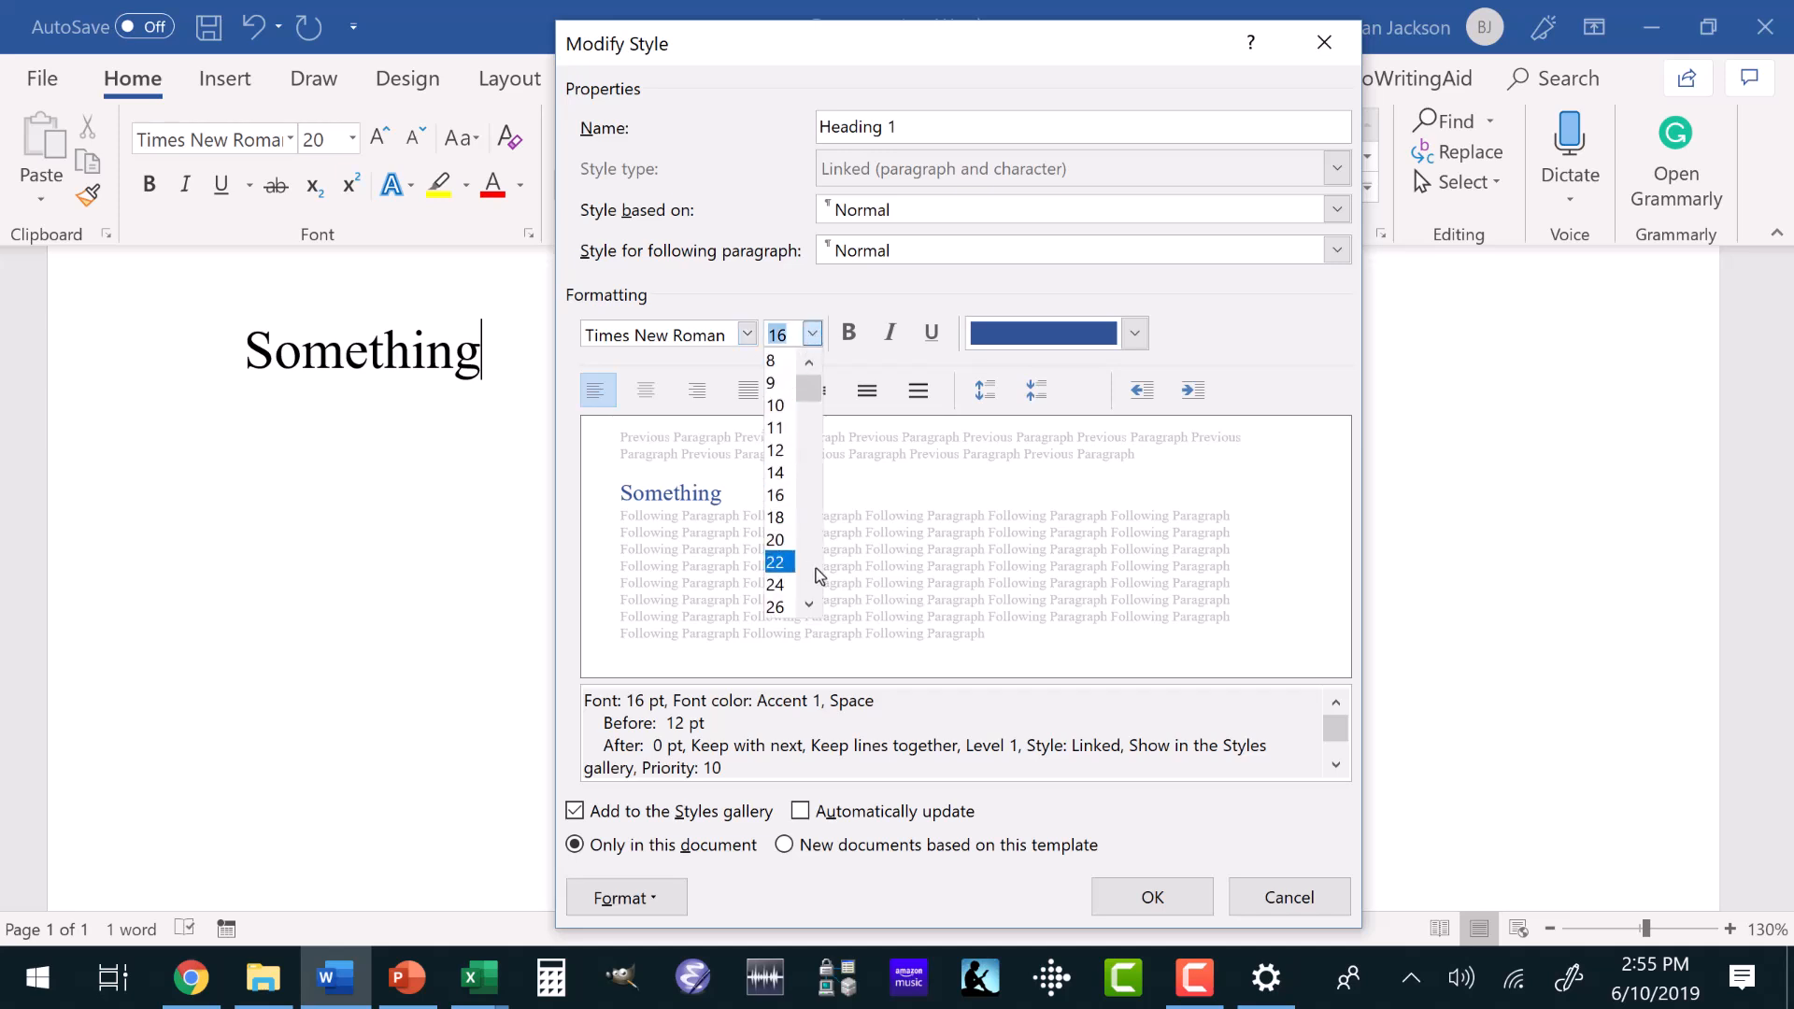
left_click(776, 584)
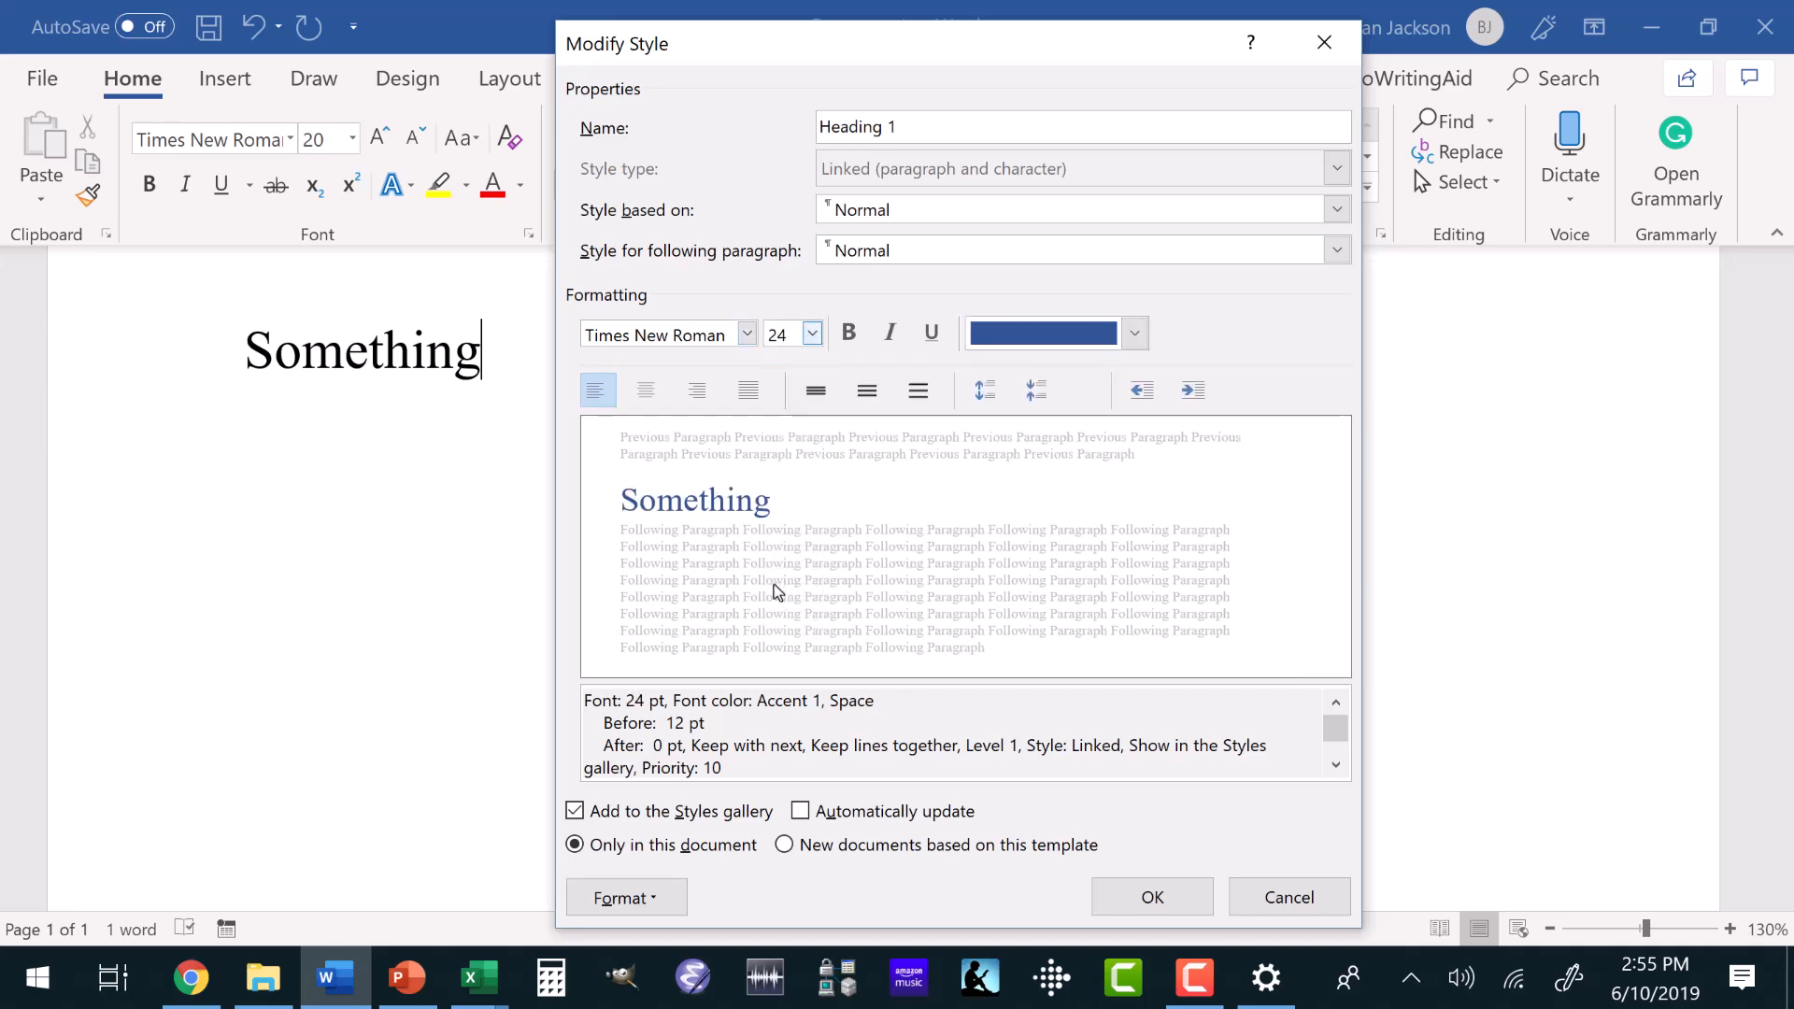
left_click(1135, 336)
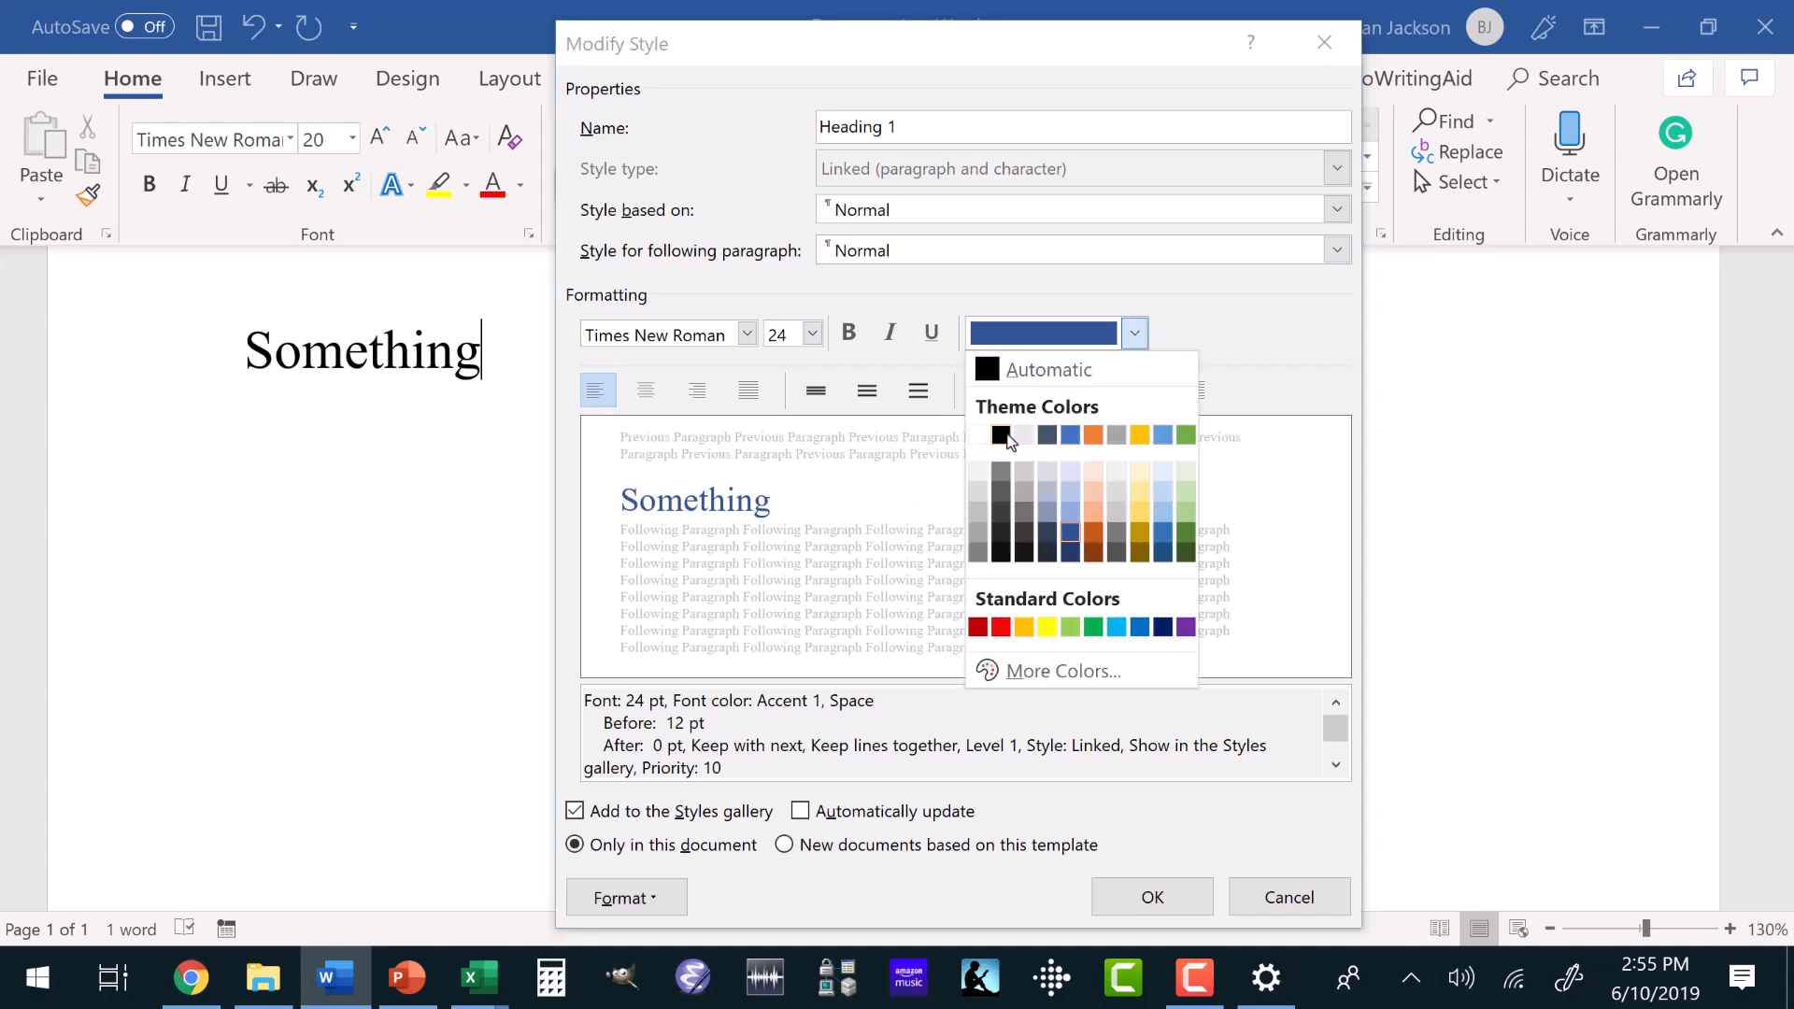
left_click(1024, 373)
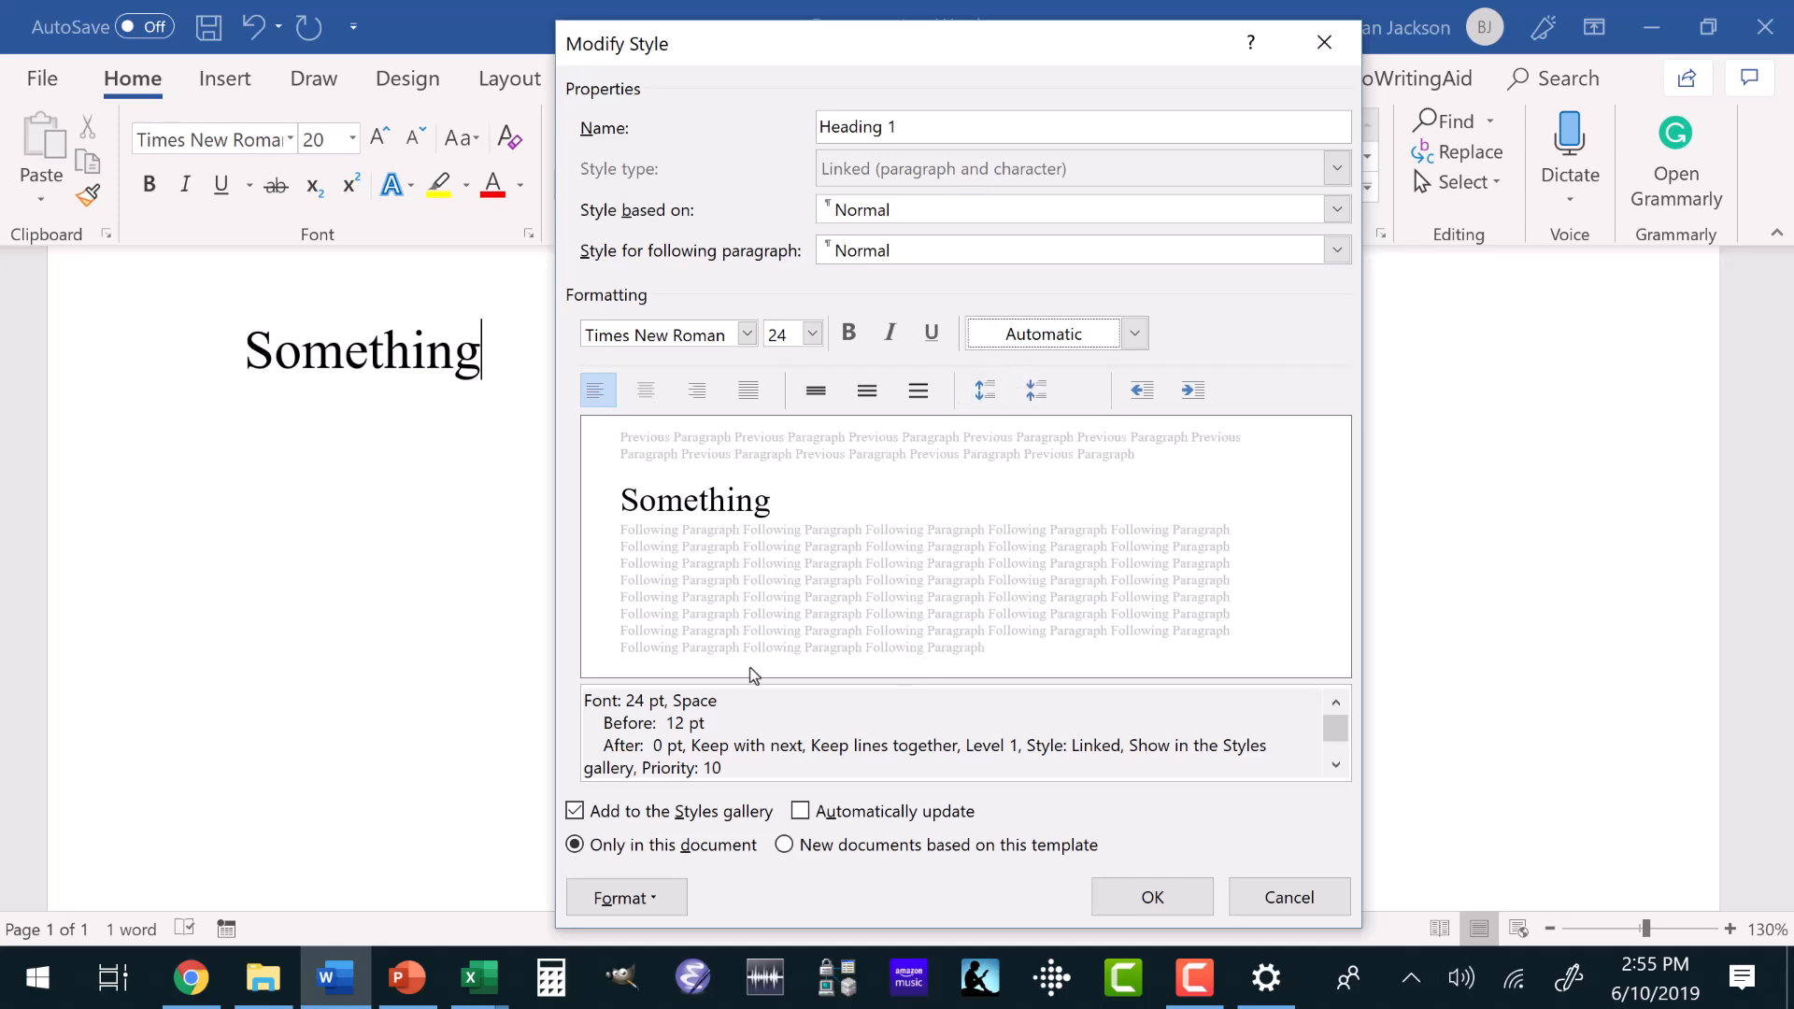
Set the Heading 1 style's paragraph spacing to 0 pt before and 12 pt after.
left_click(614, 901)
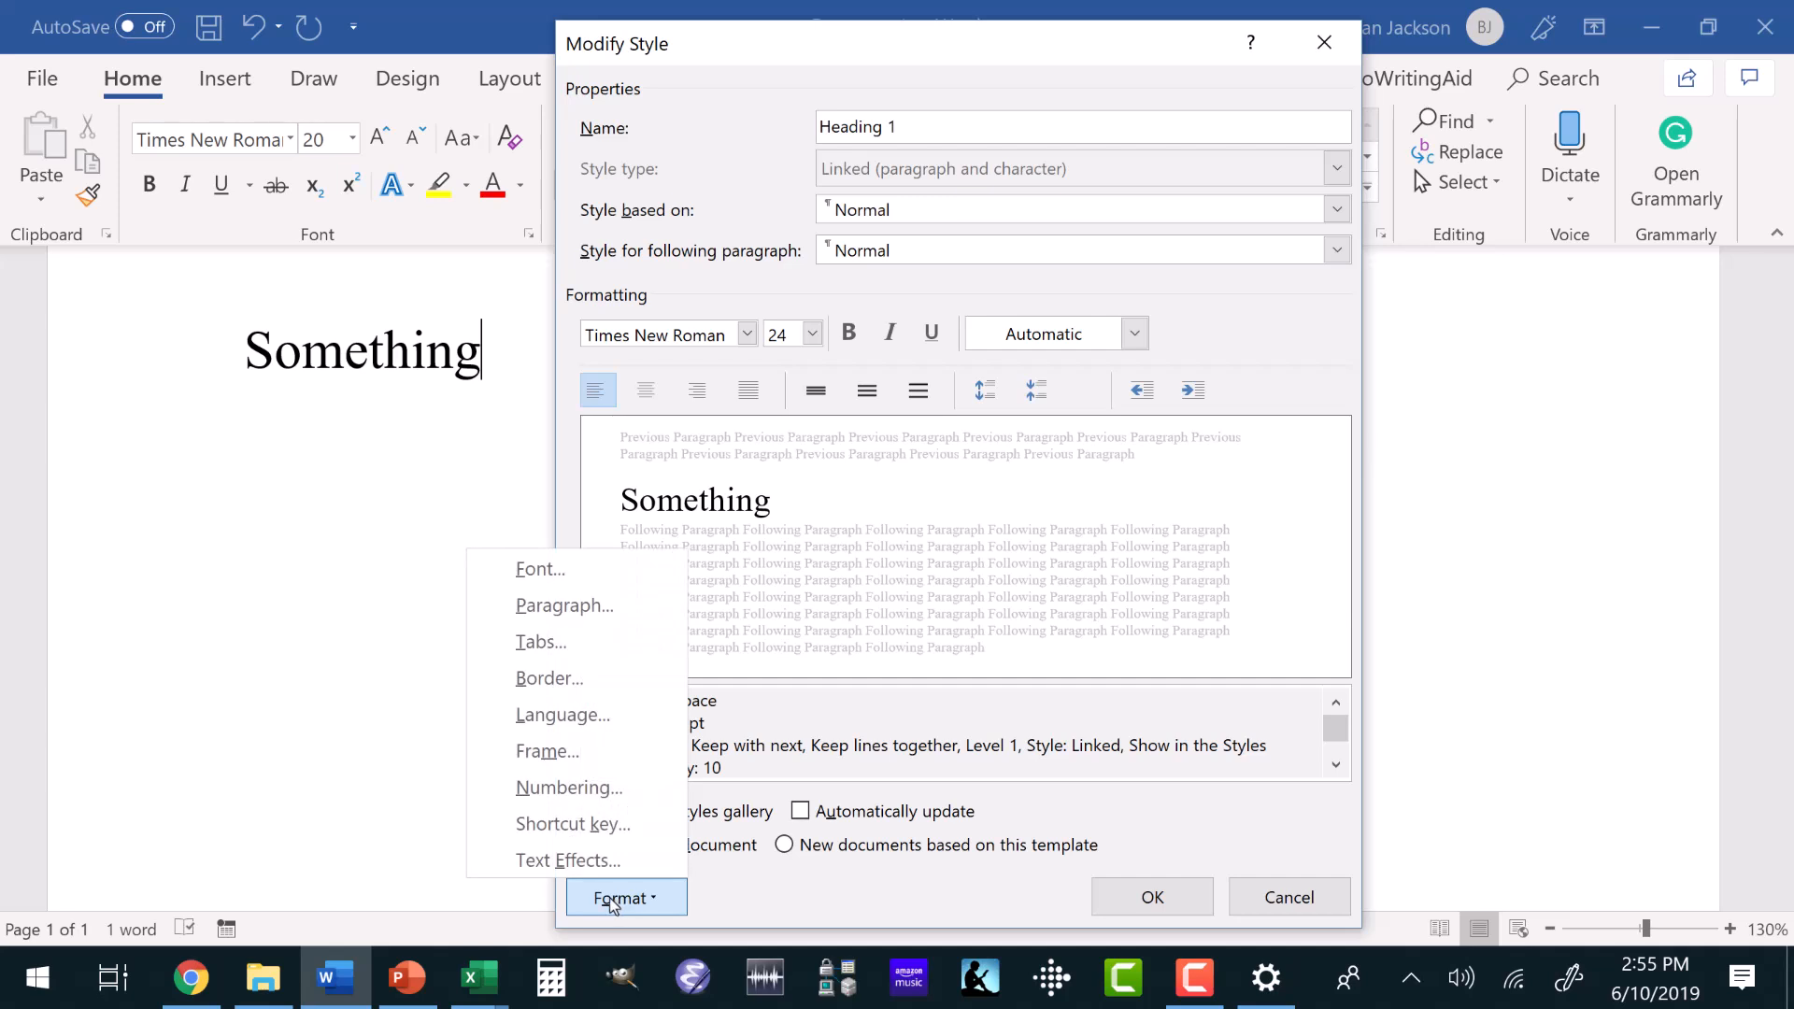
left_click(613, 609)
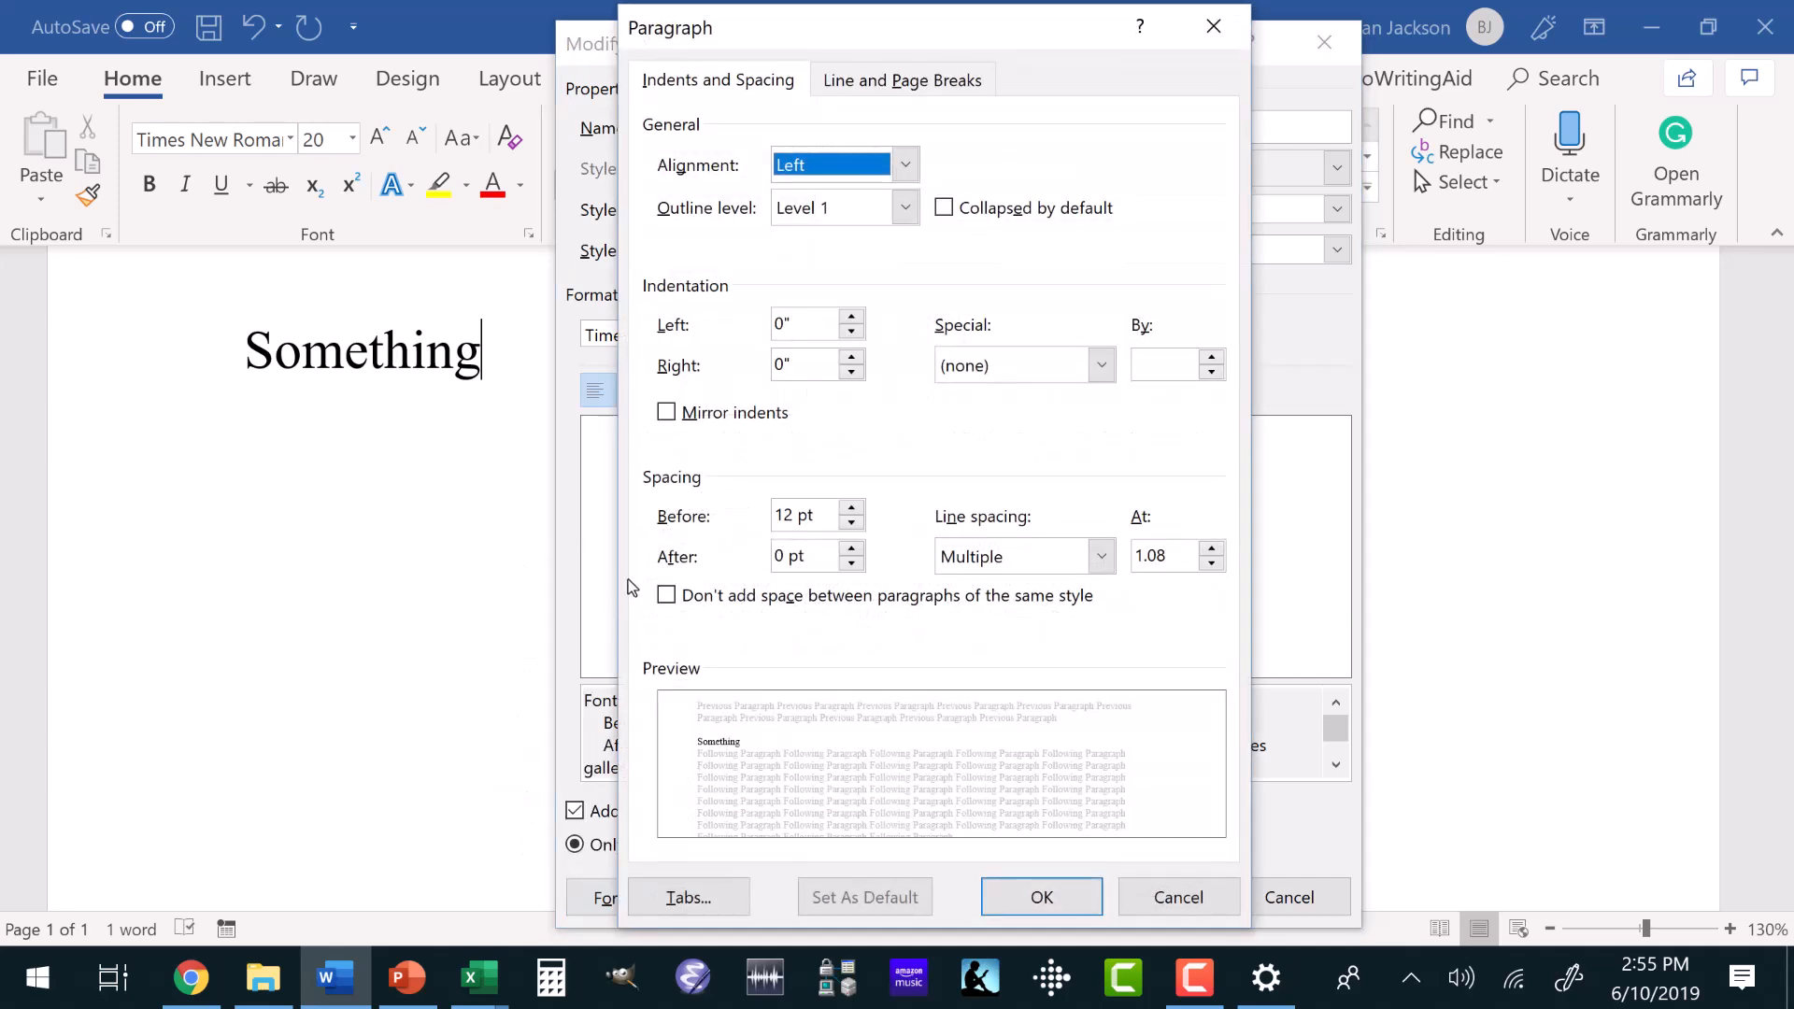
left_click(853, 508)
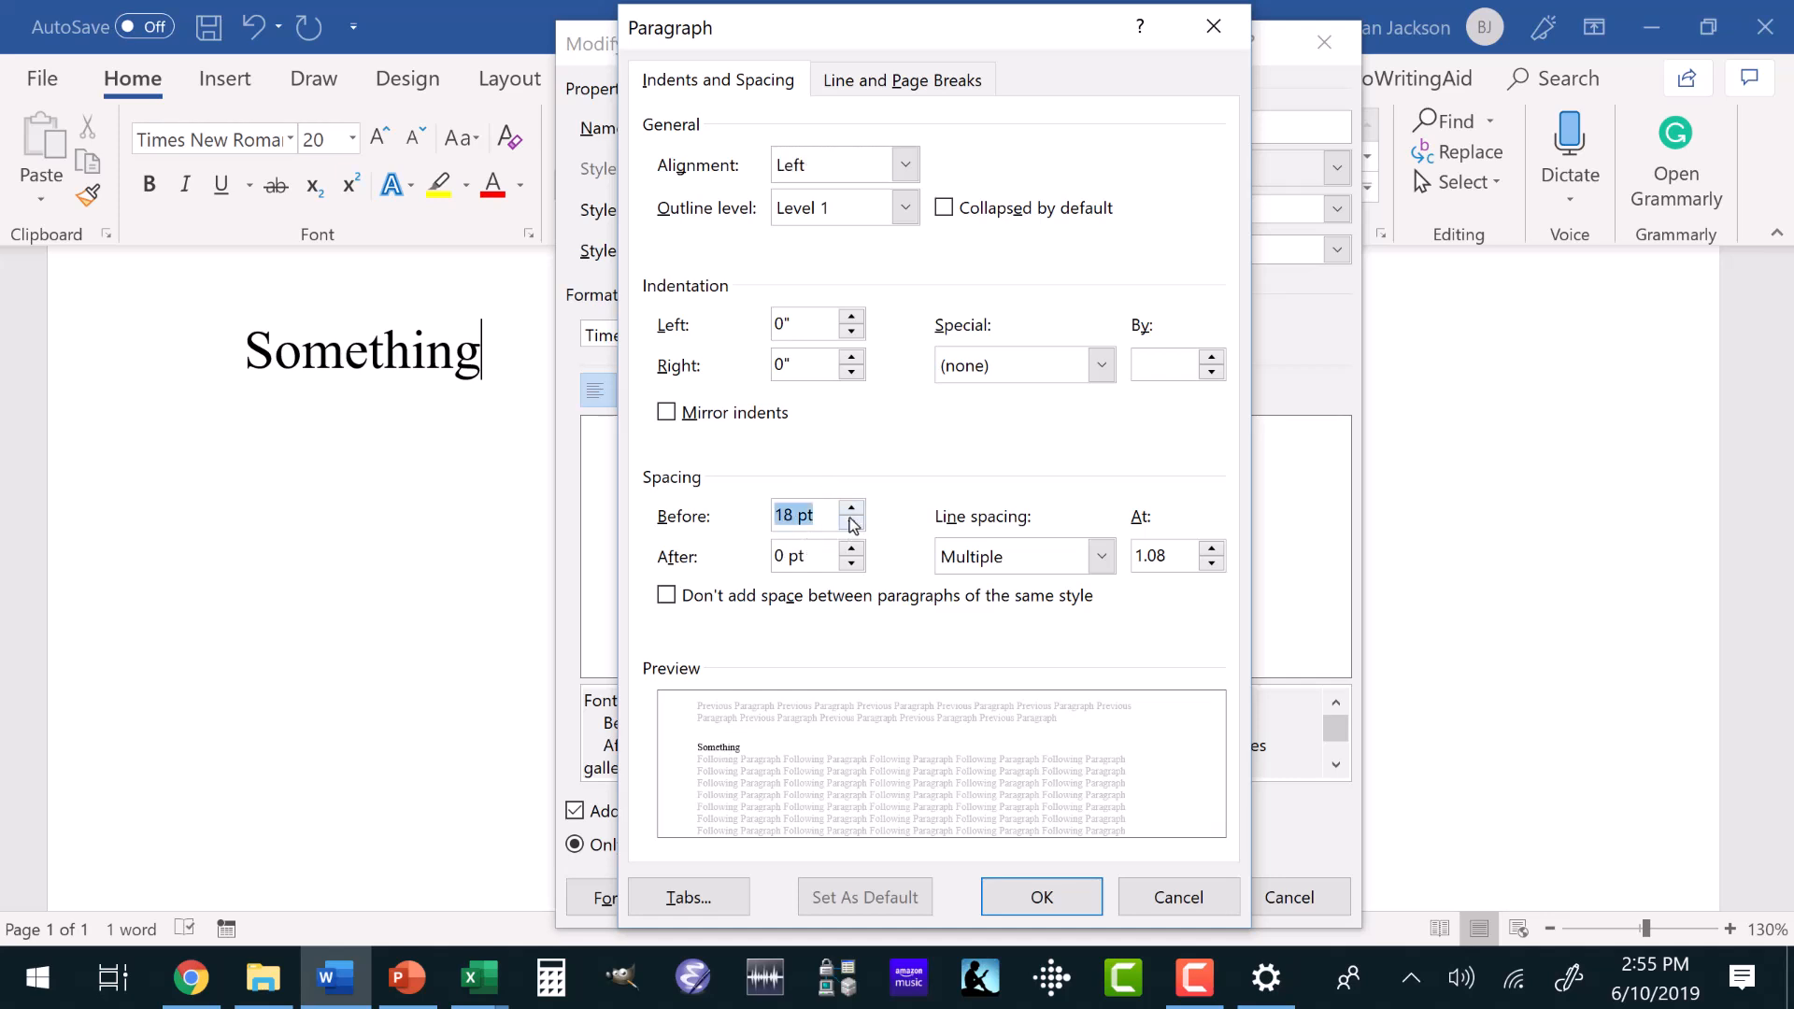
left_click(851, 520)
left_click(851, 521)
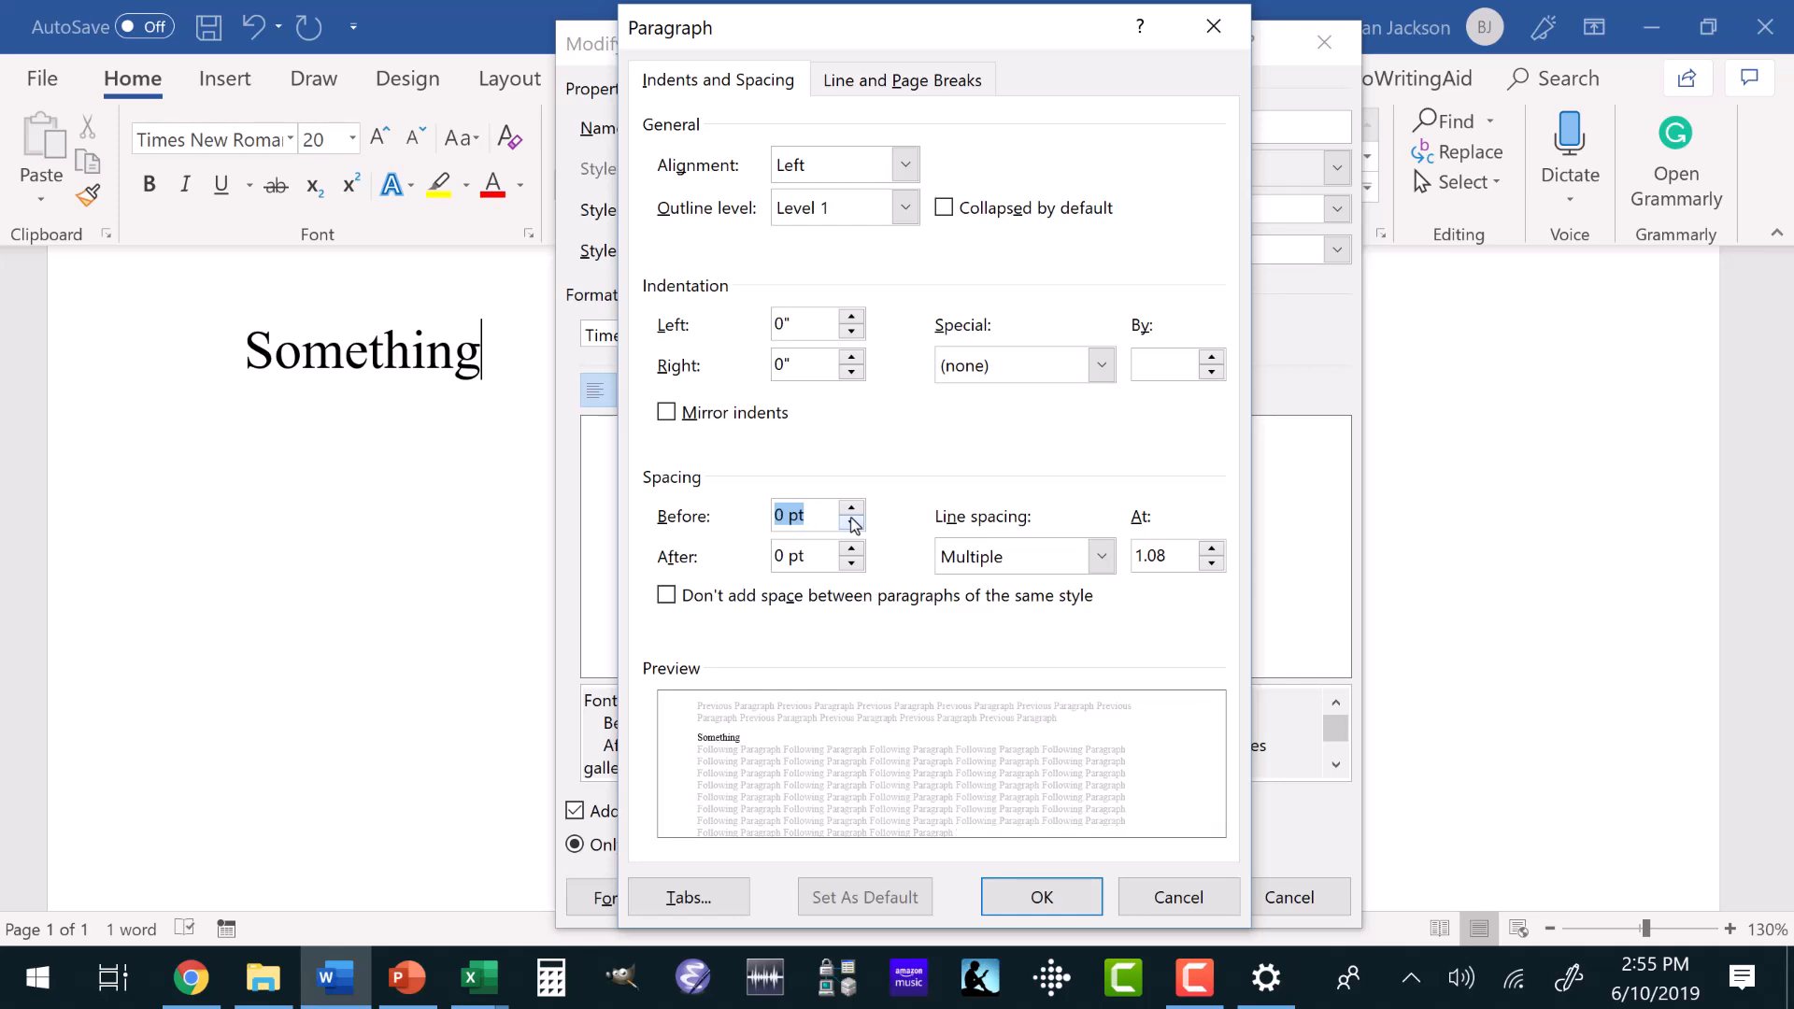
left_click(850, 550)
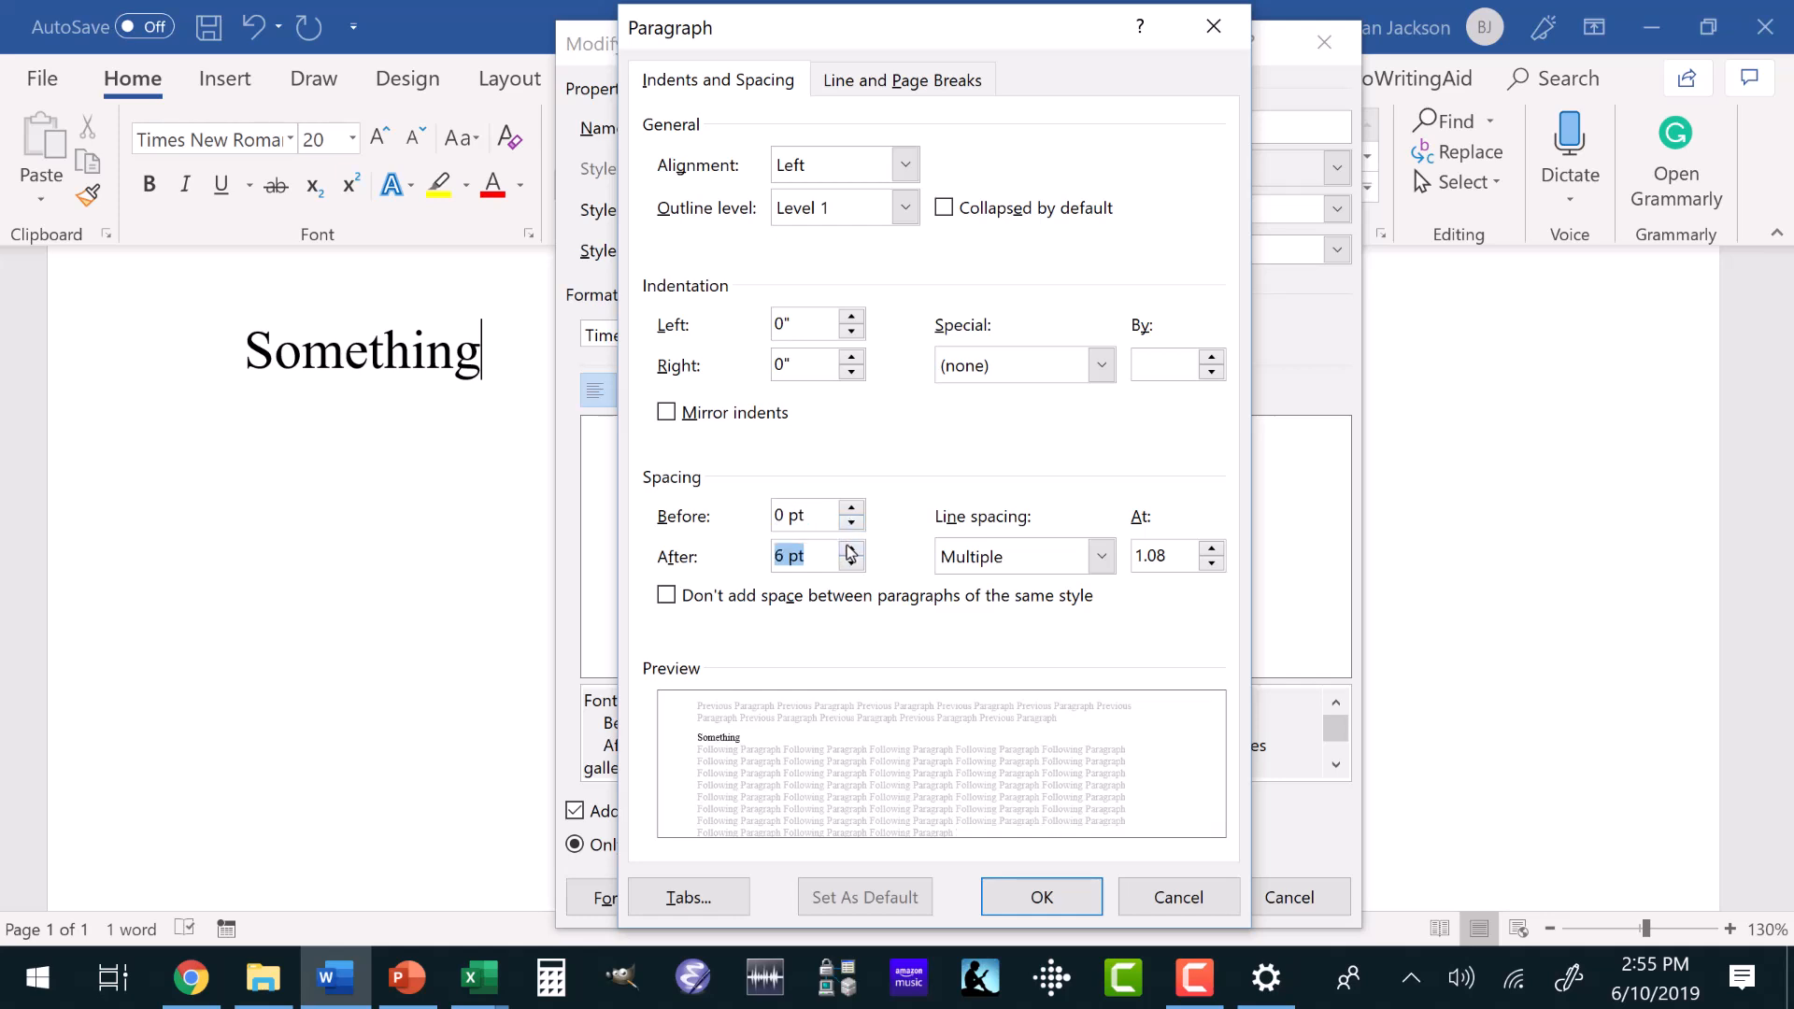
left_click(850, 549)
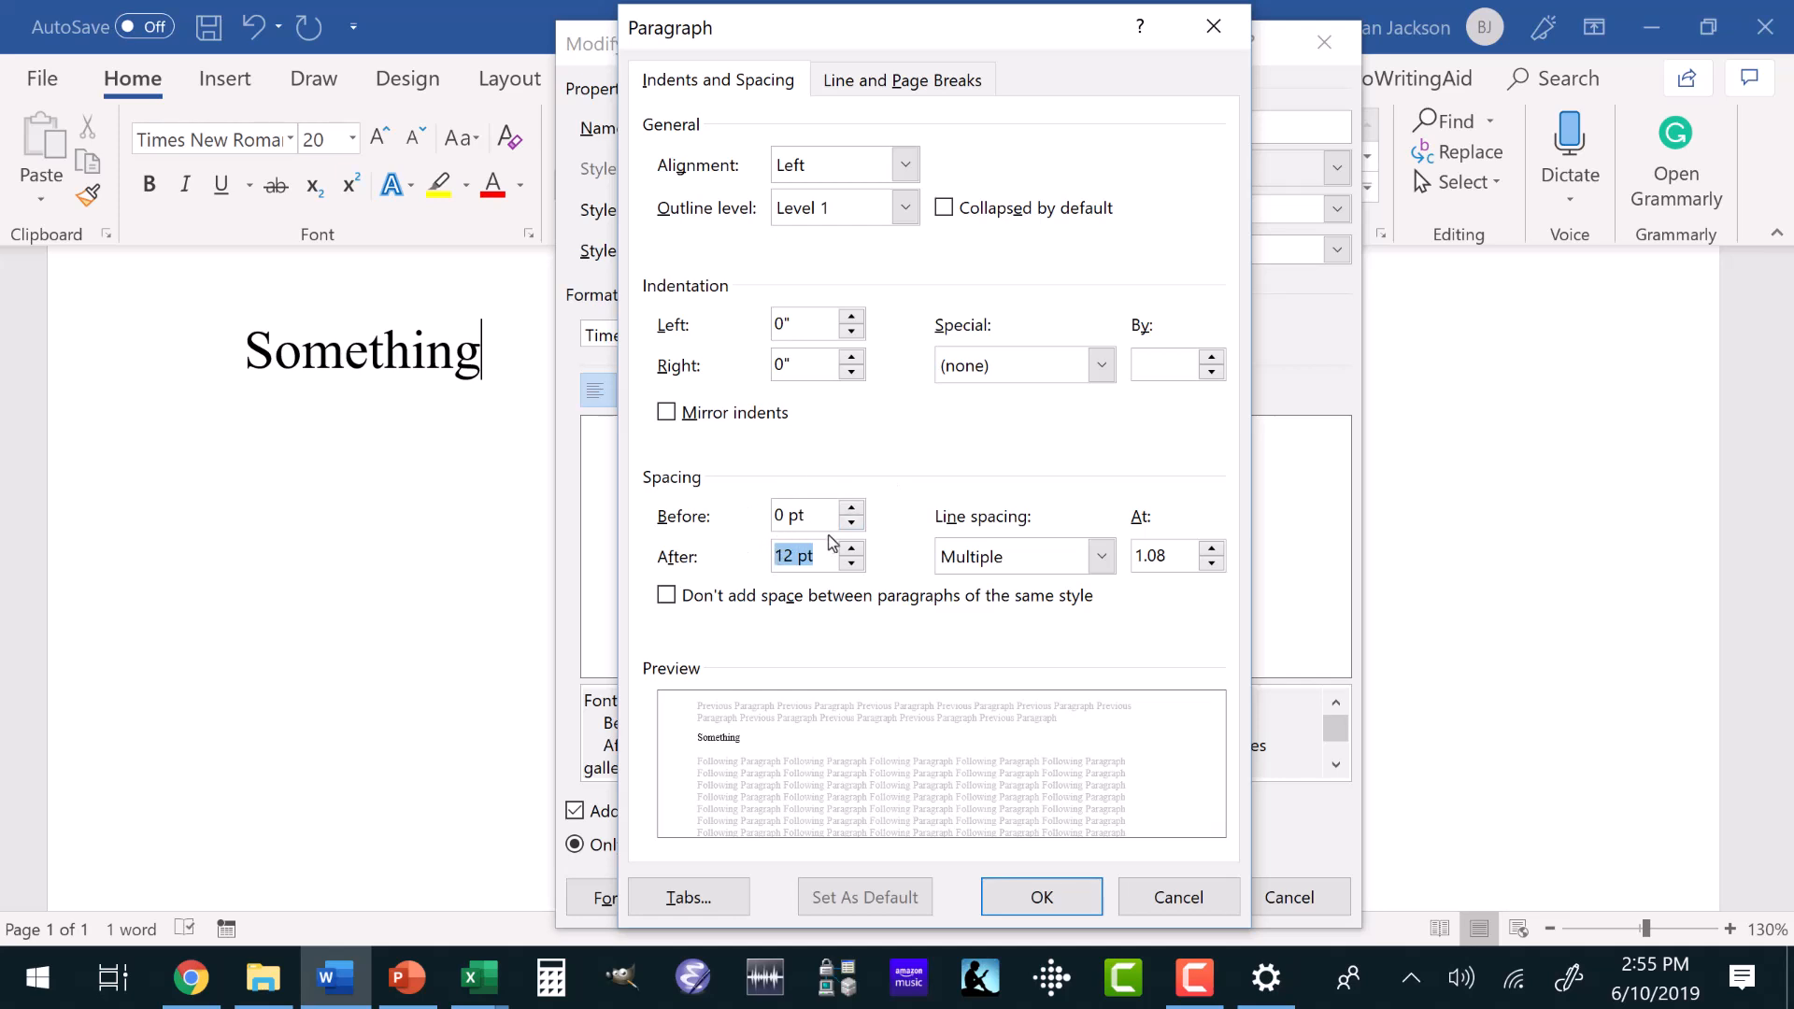
Enable a page break before Heading 1 paragraphs and apply the style changes.
left_click(889, 80)
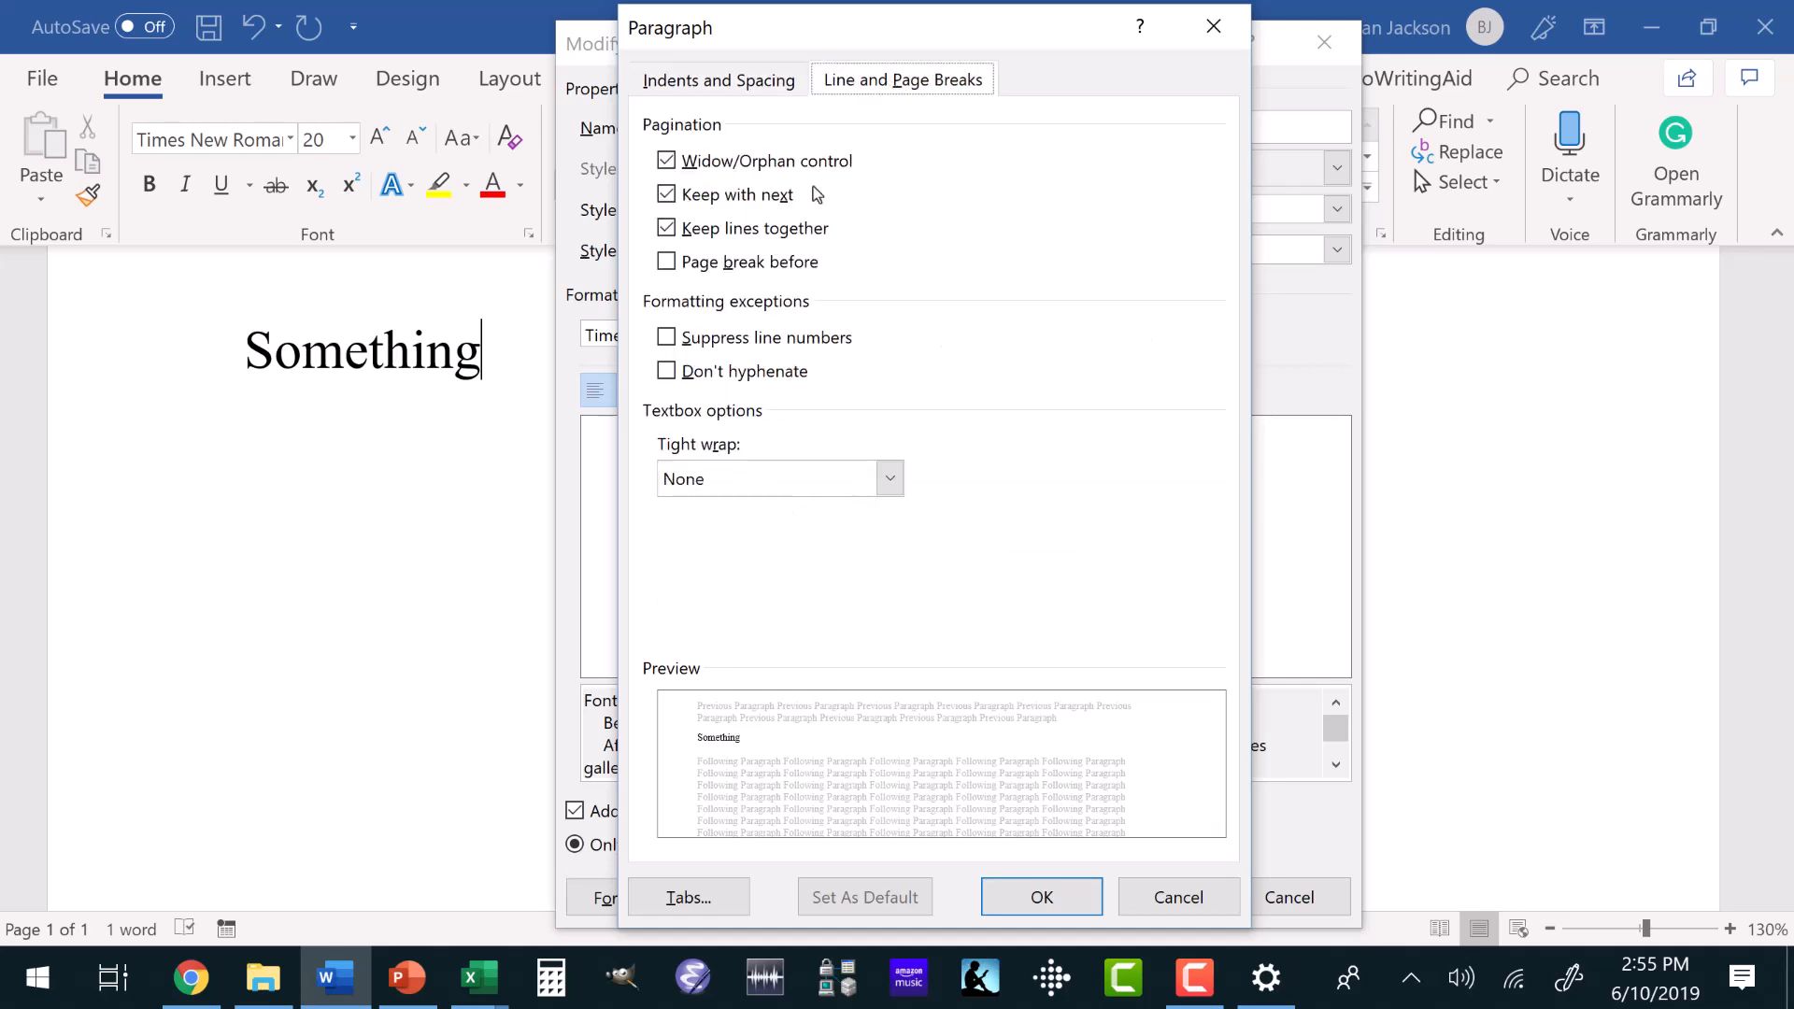
left_click(666, 262)
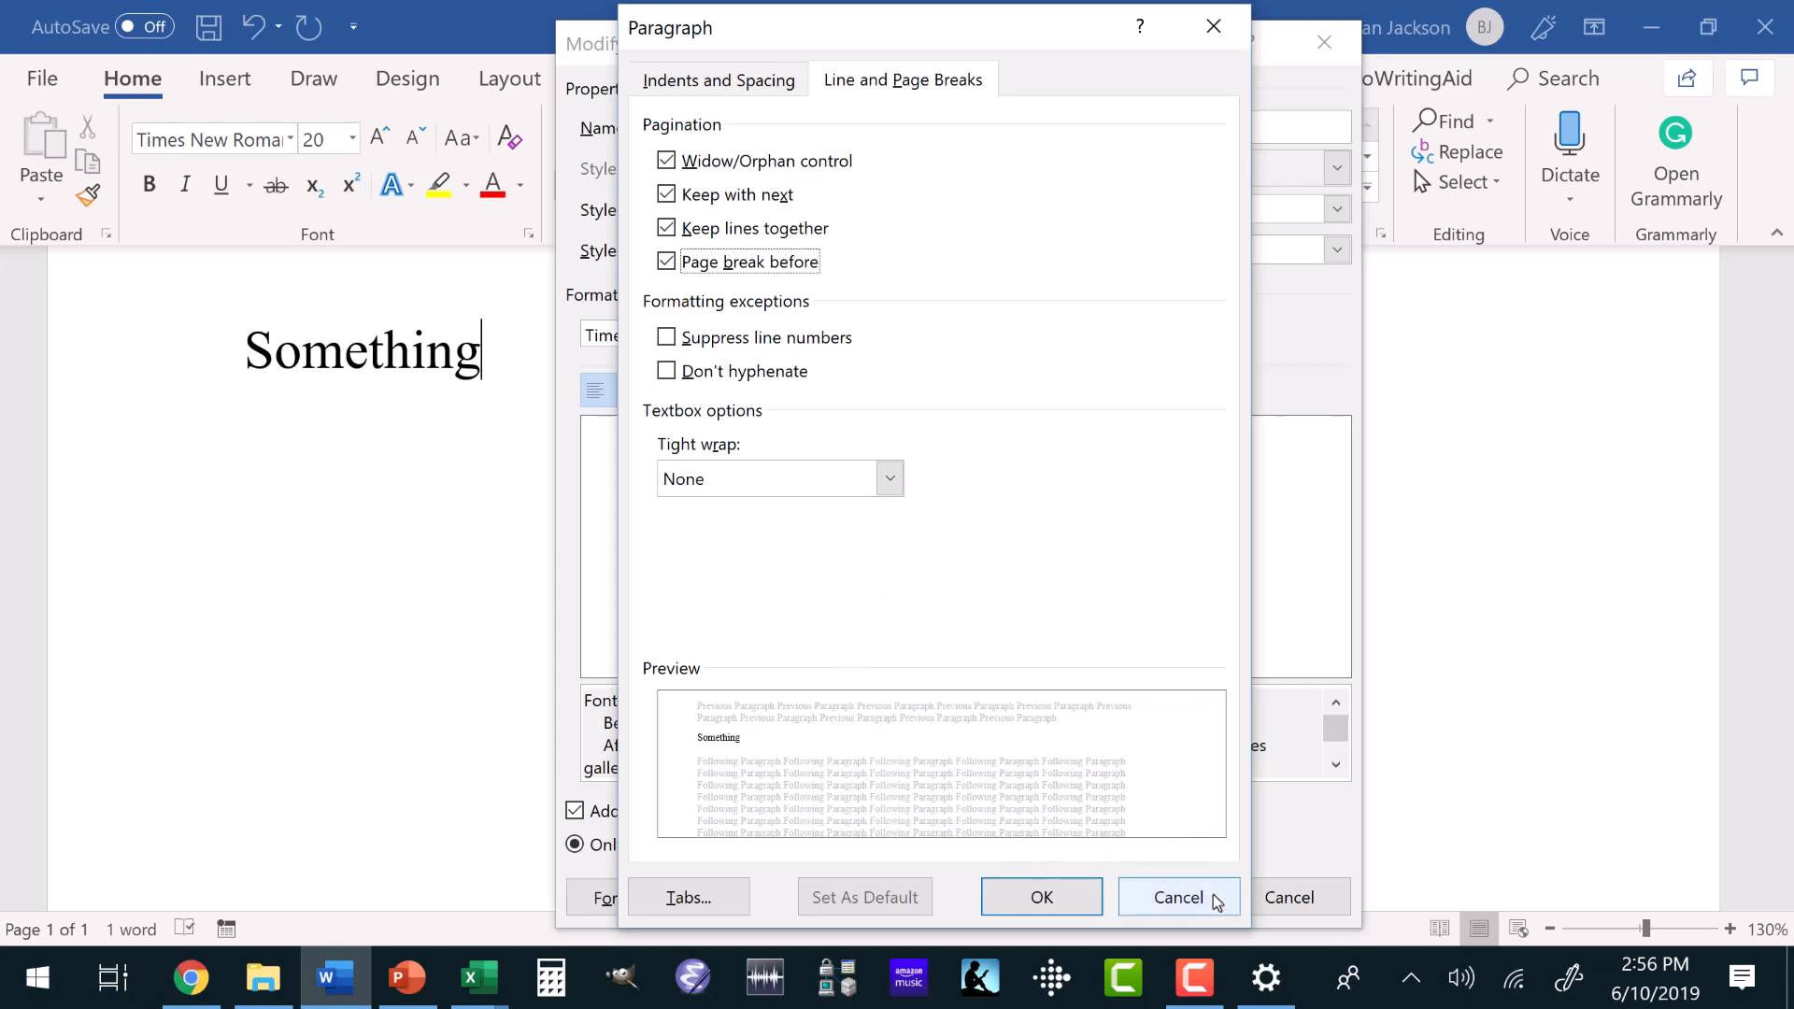
left_click(1067, 898)
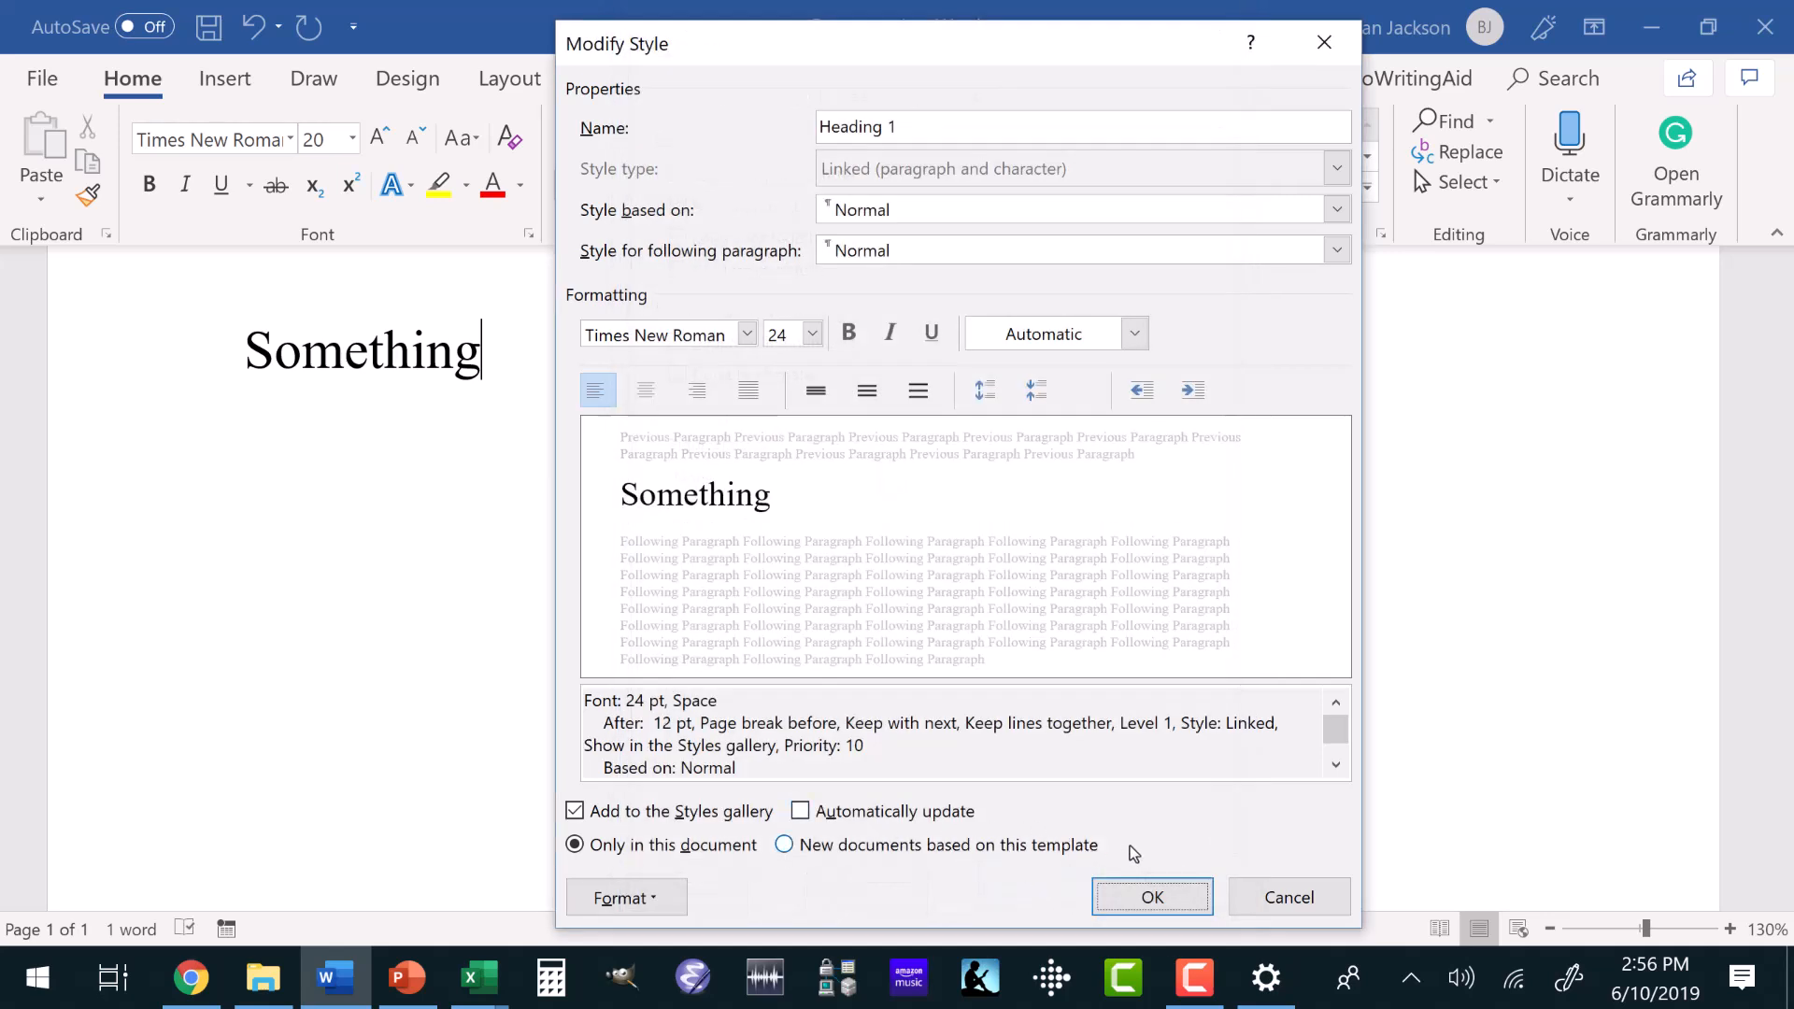
left_click(1154, 899)
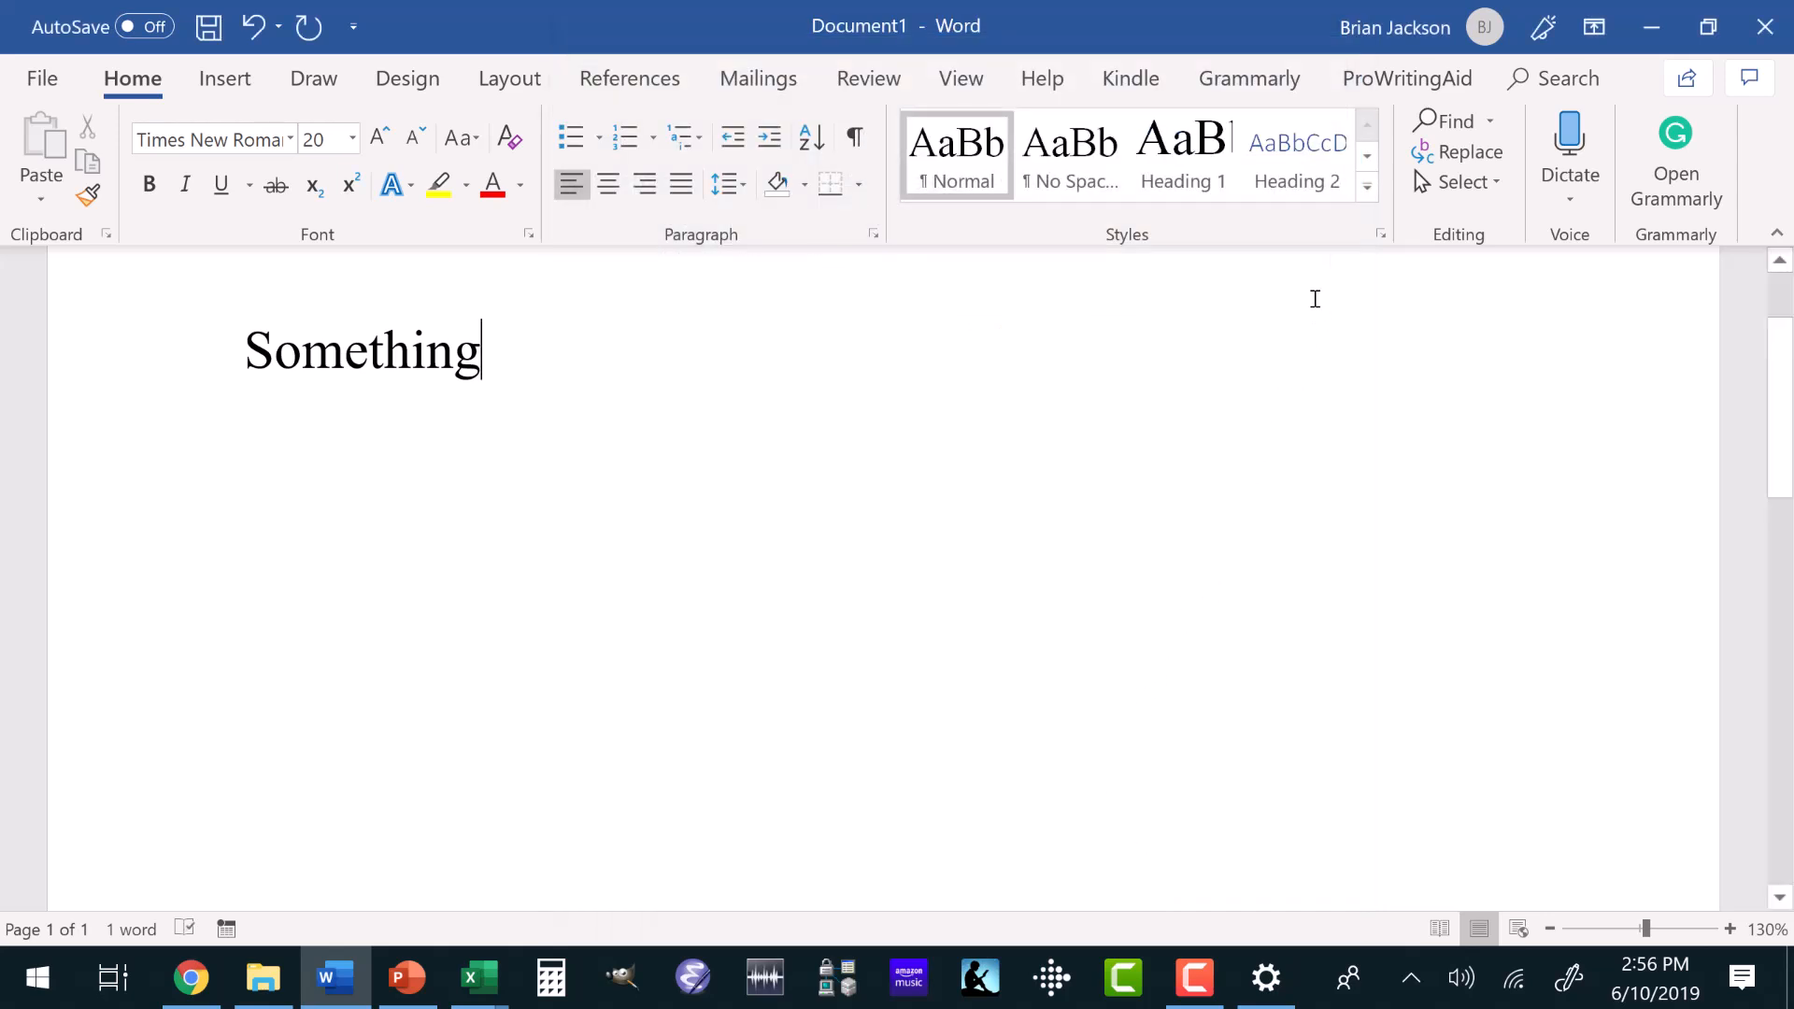
Modify the Heading 2 style to use Times New Roman at size 24 with the Automatic font color.
right_click(1283, 154)
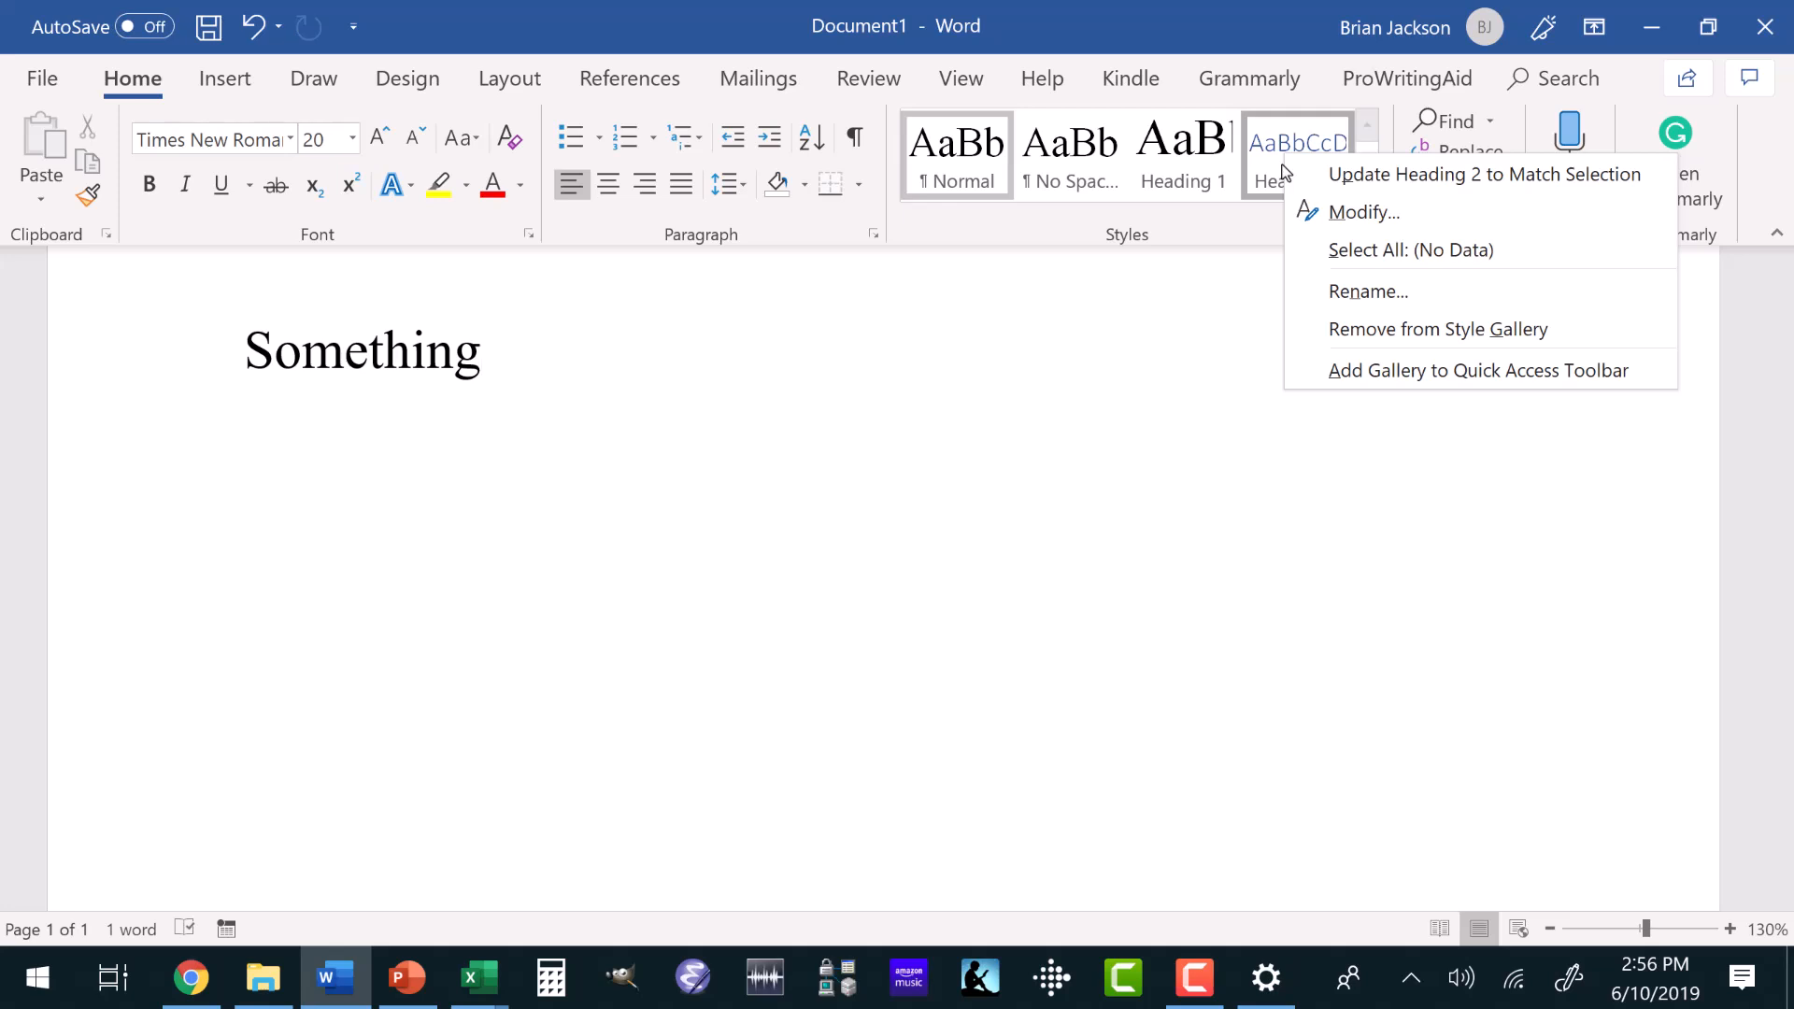
left_click(1362, 213)
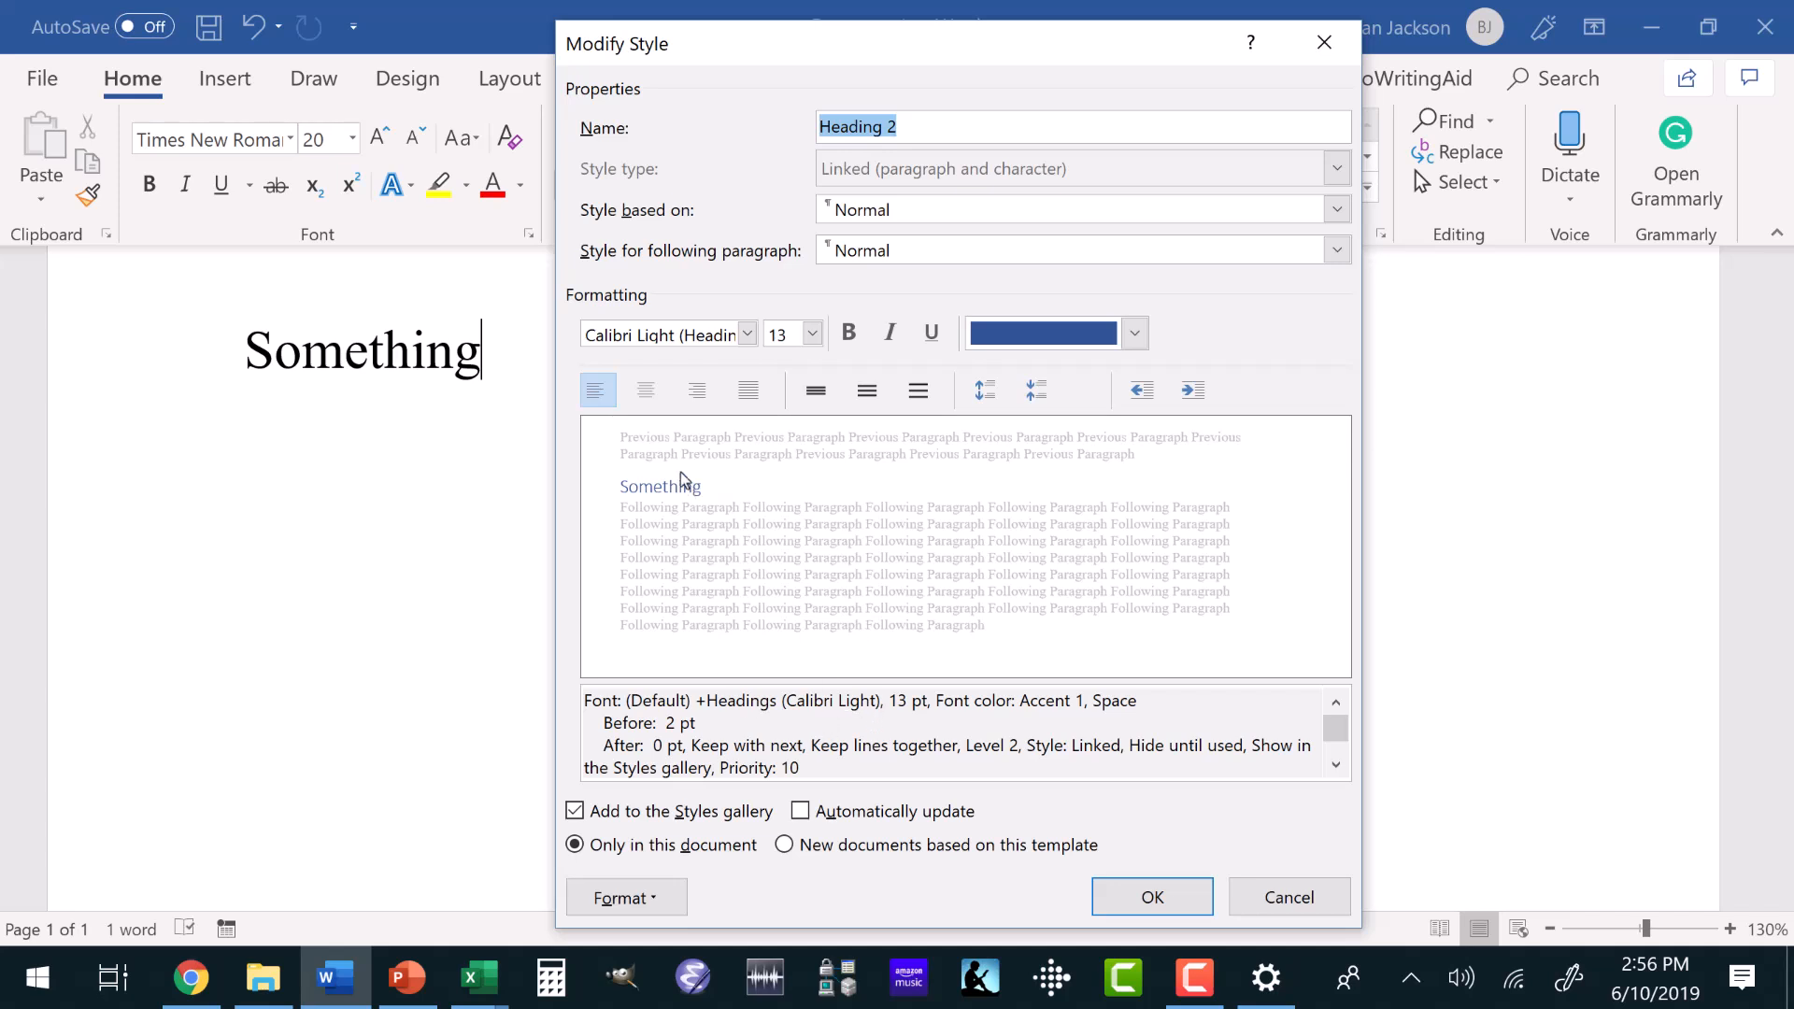
left_click(747, 335)
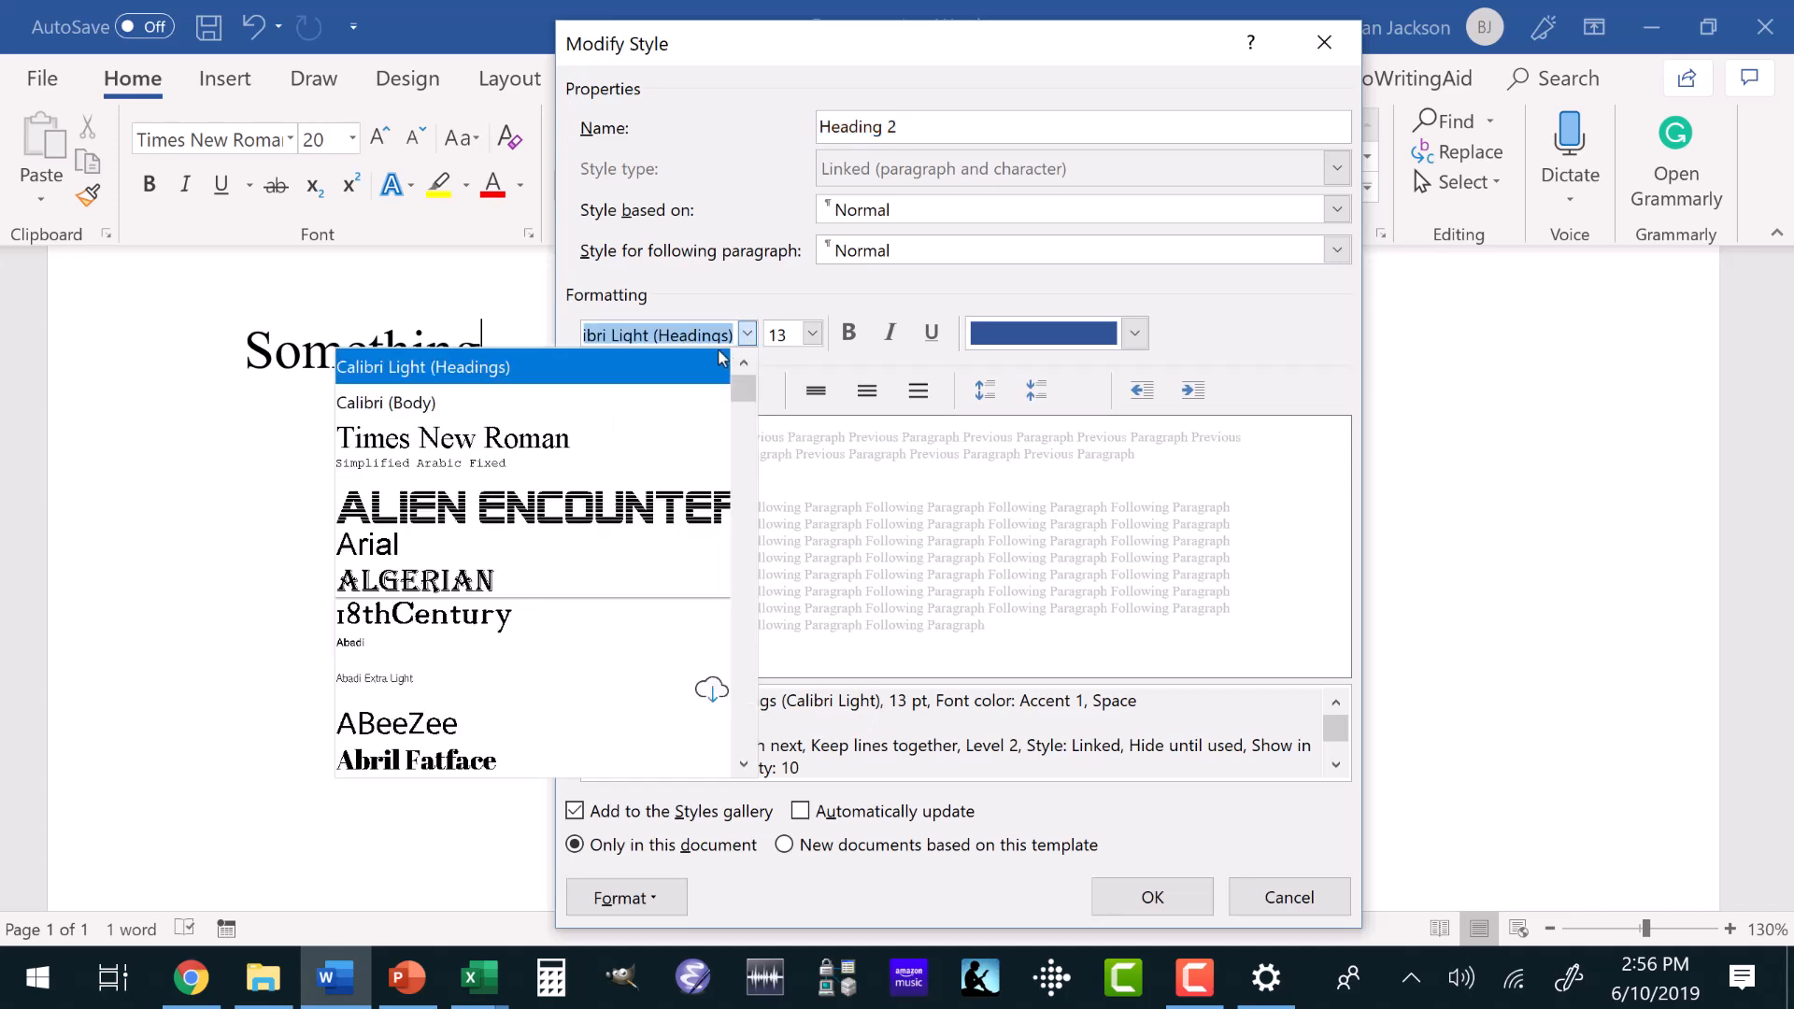
left_click(449, 438)
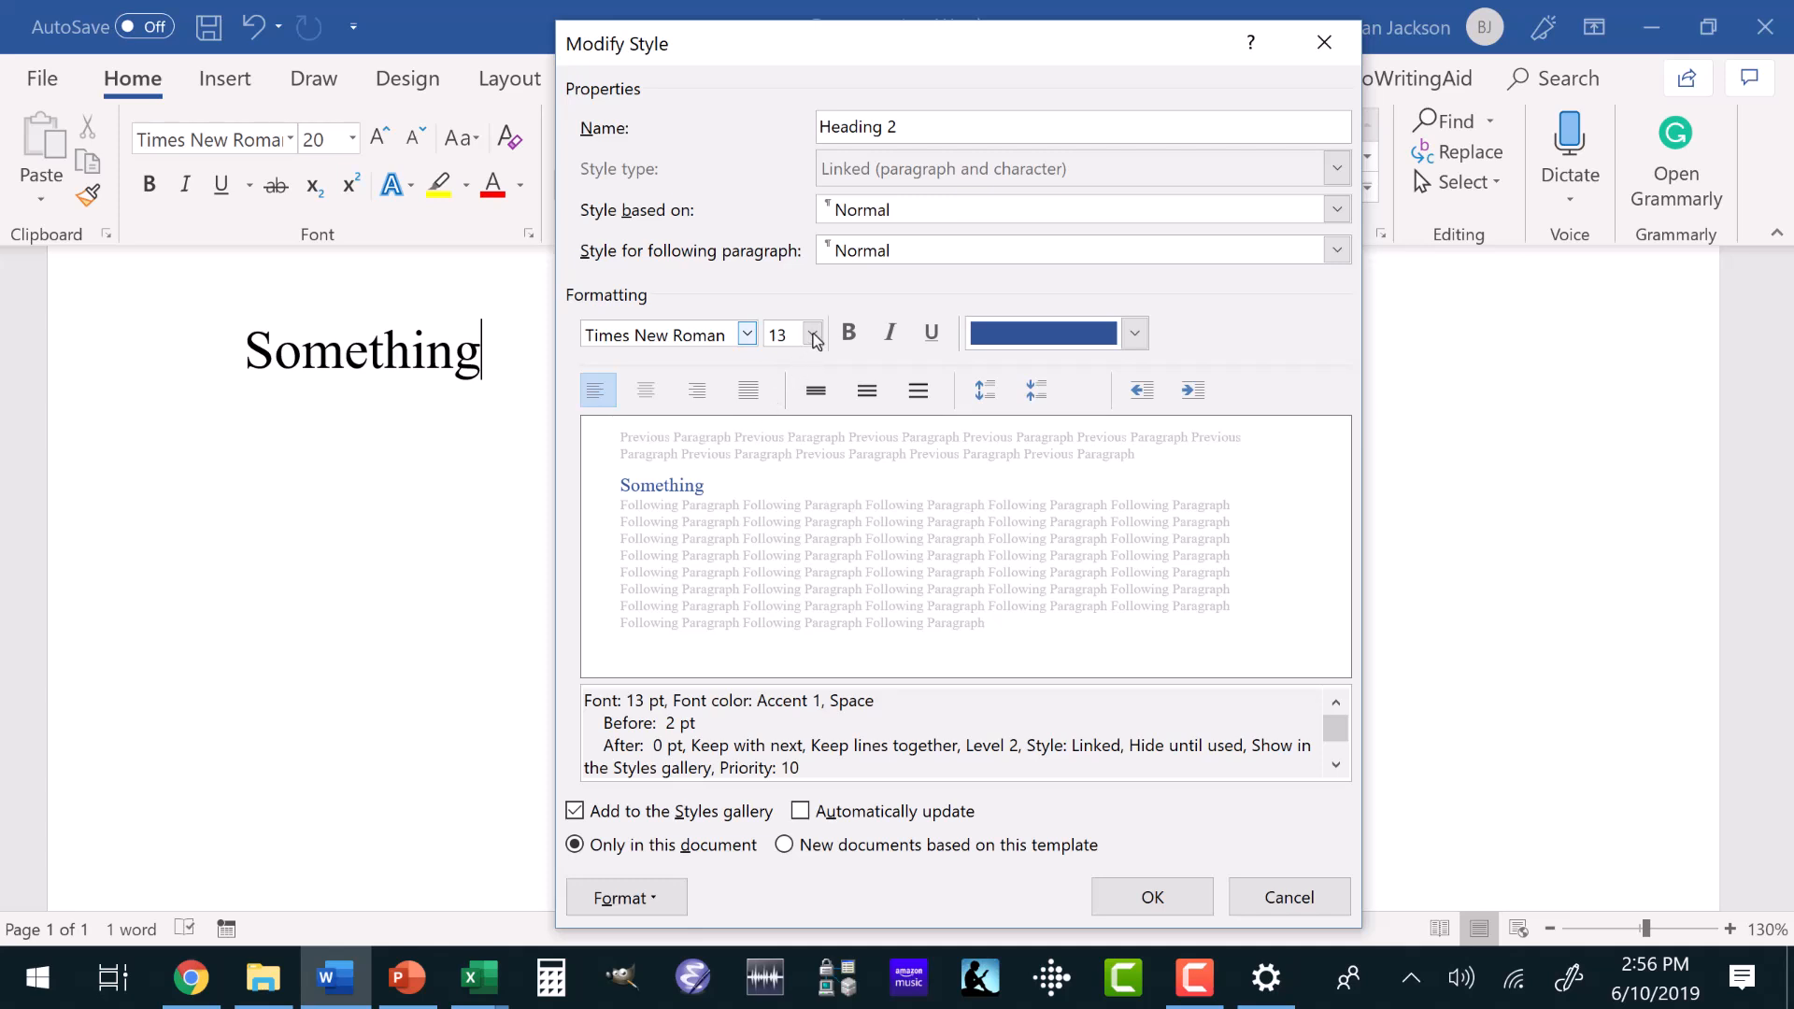
left_click(812, 335)
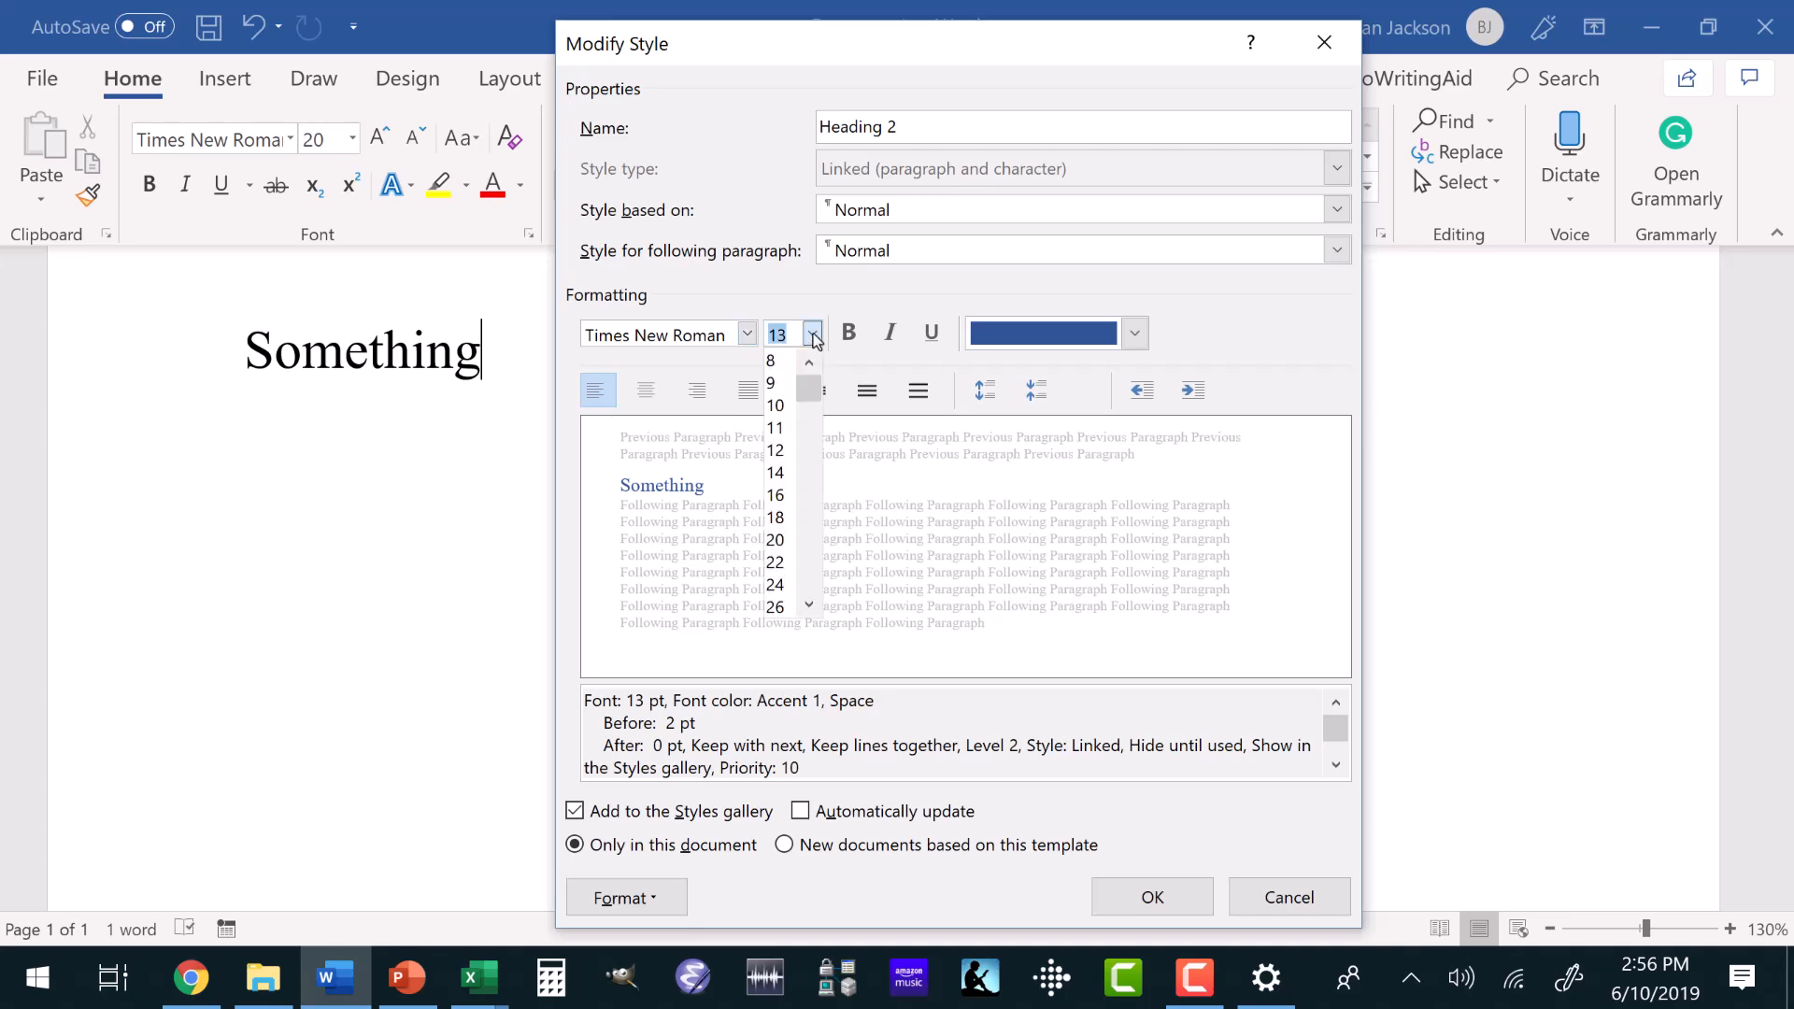
left_click(774, 586)
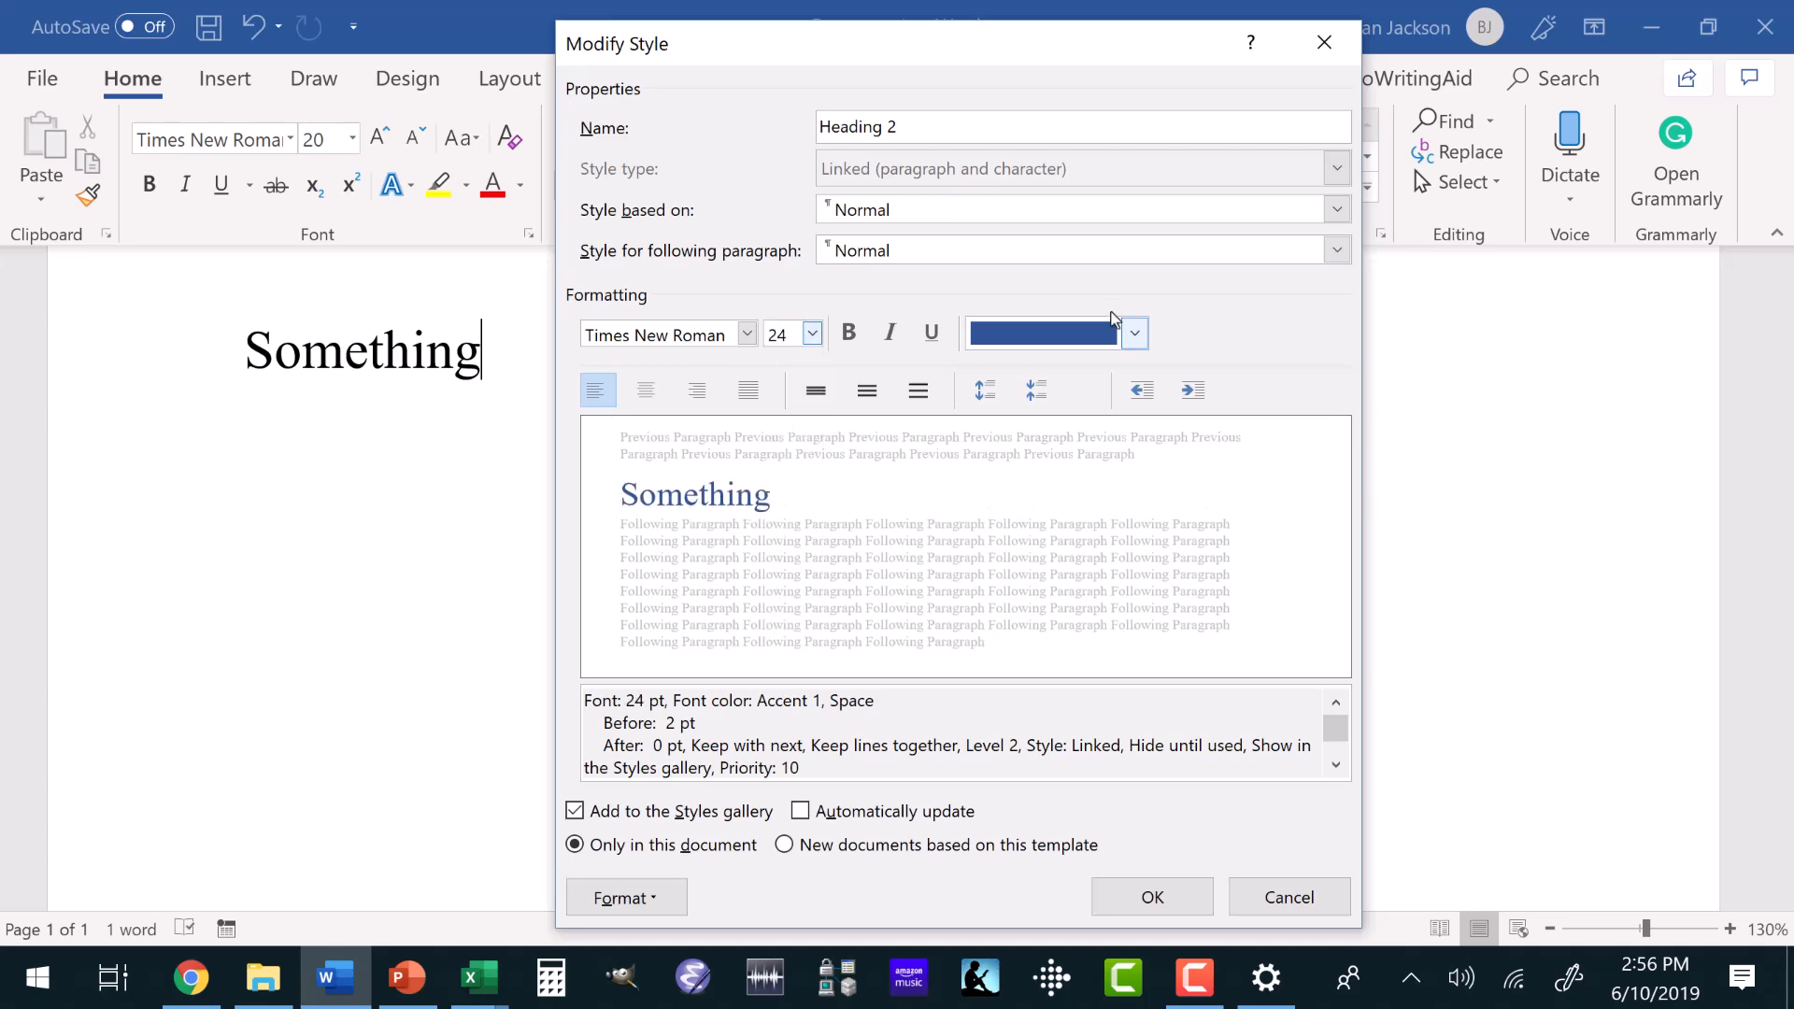
left_click(1134, 333)
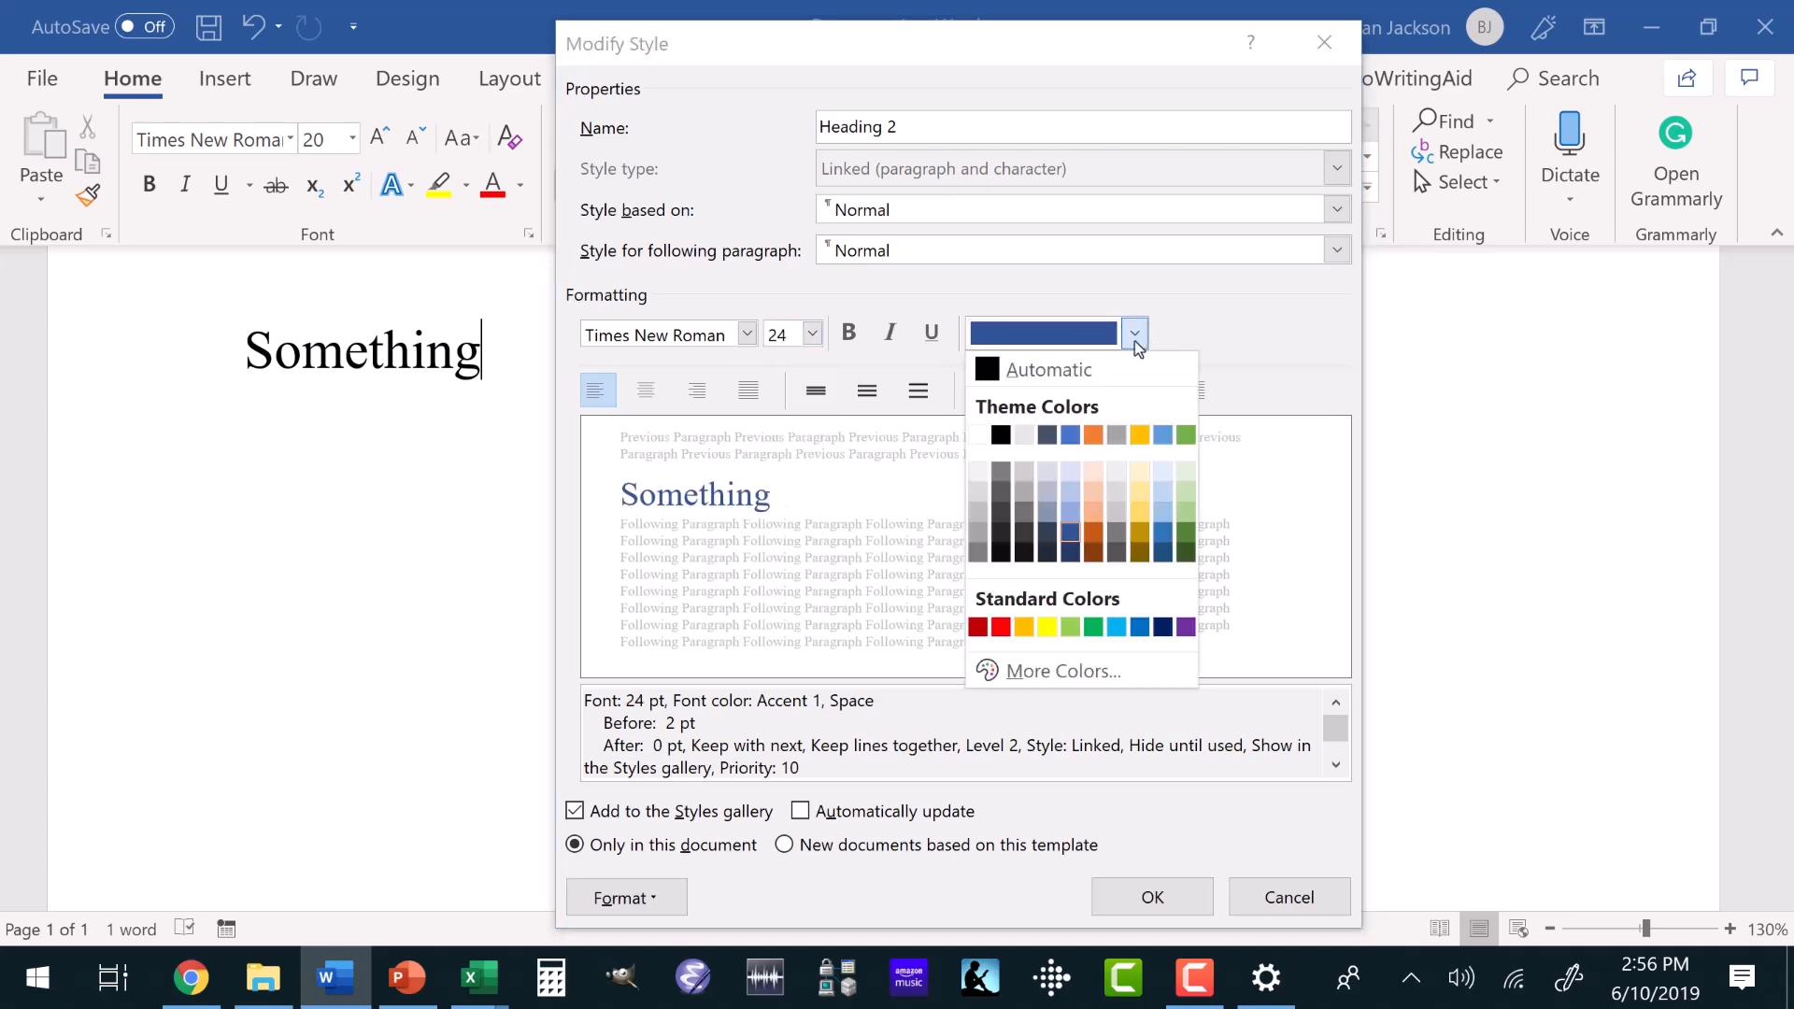
left_click(1069, 372)
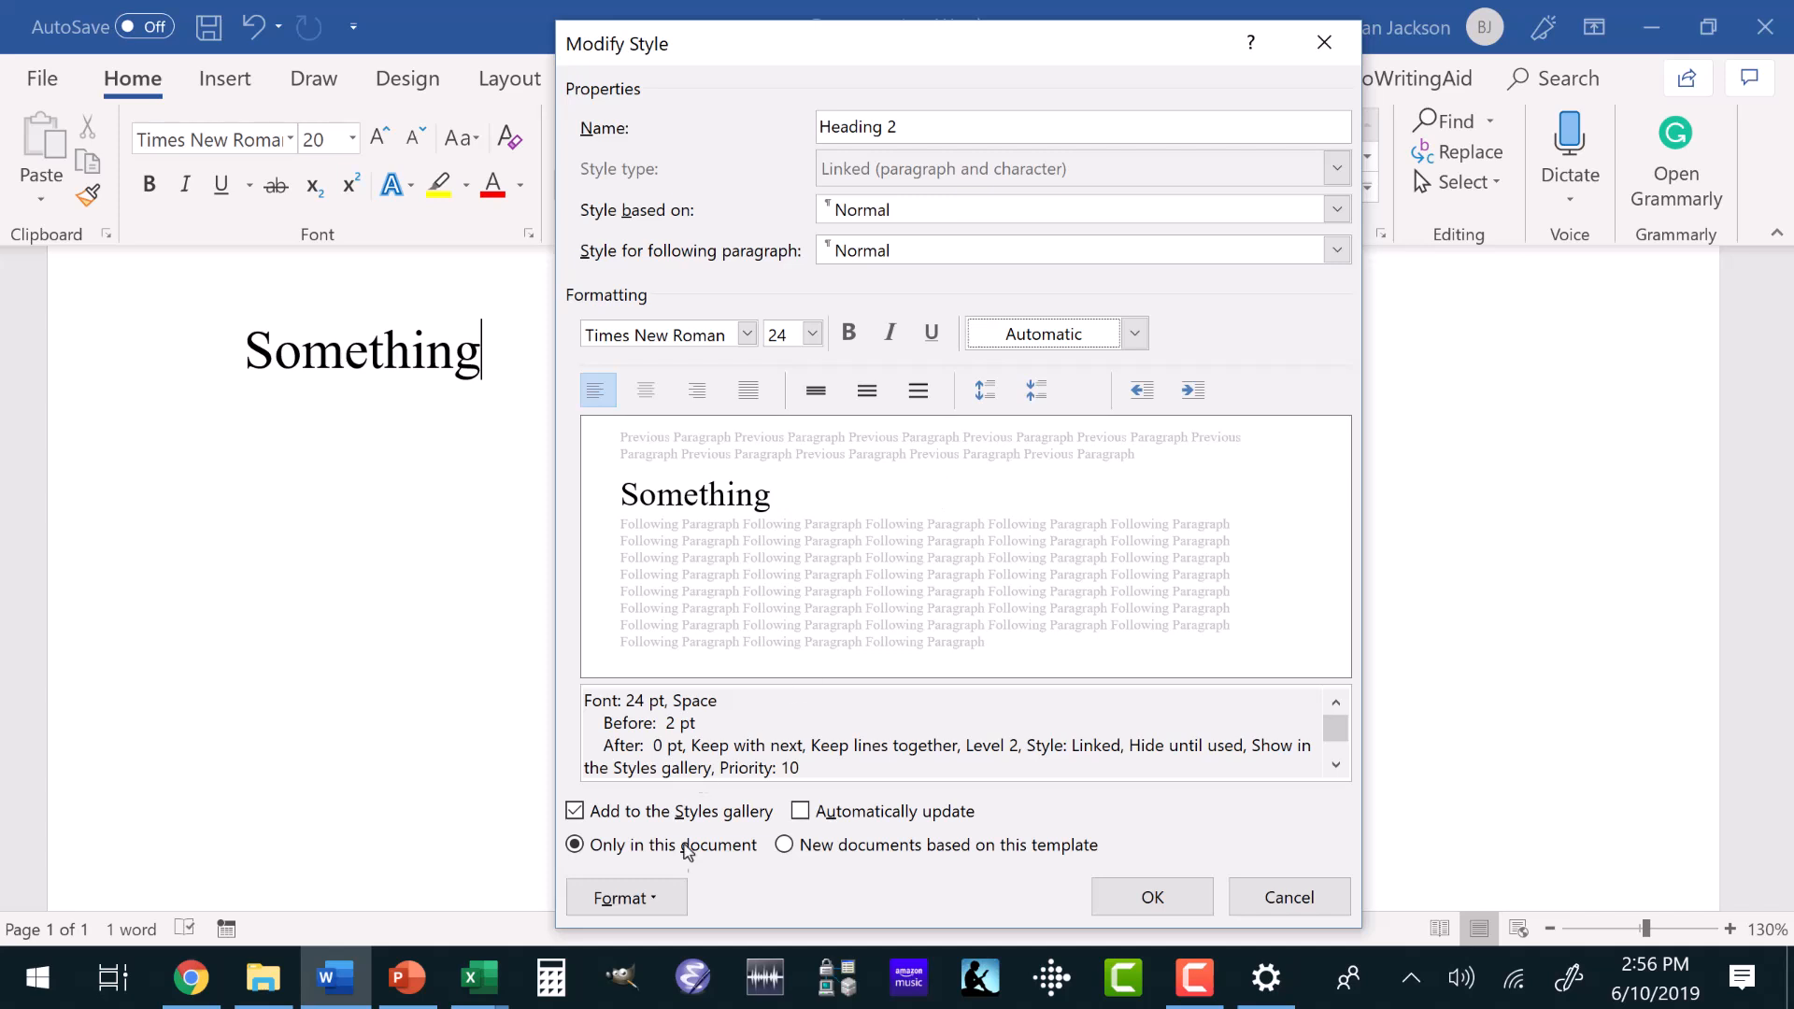
Set the Heading 2 style's paragraph spacing to 12 pt before and 12 pt after.
left_click(626, 897)
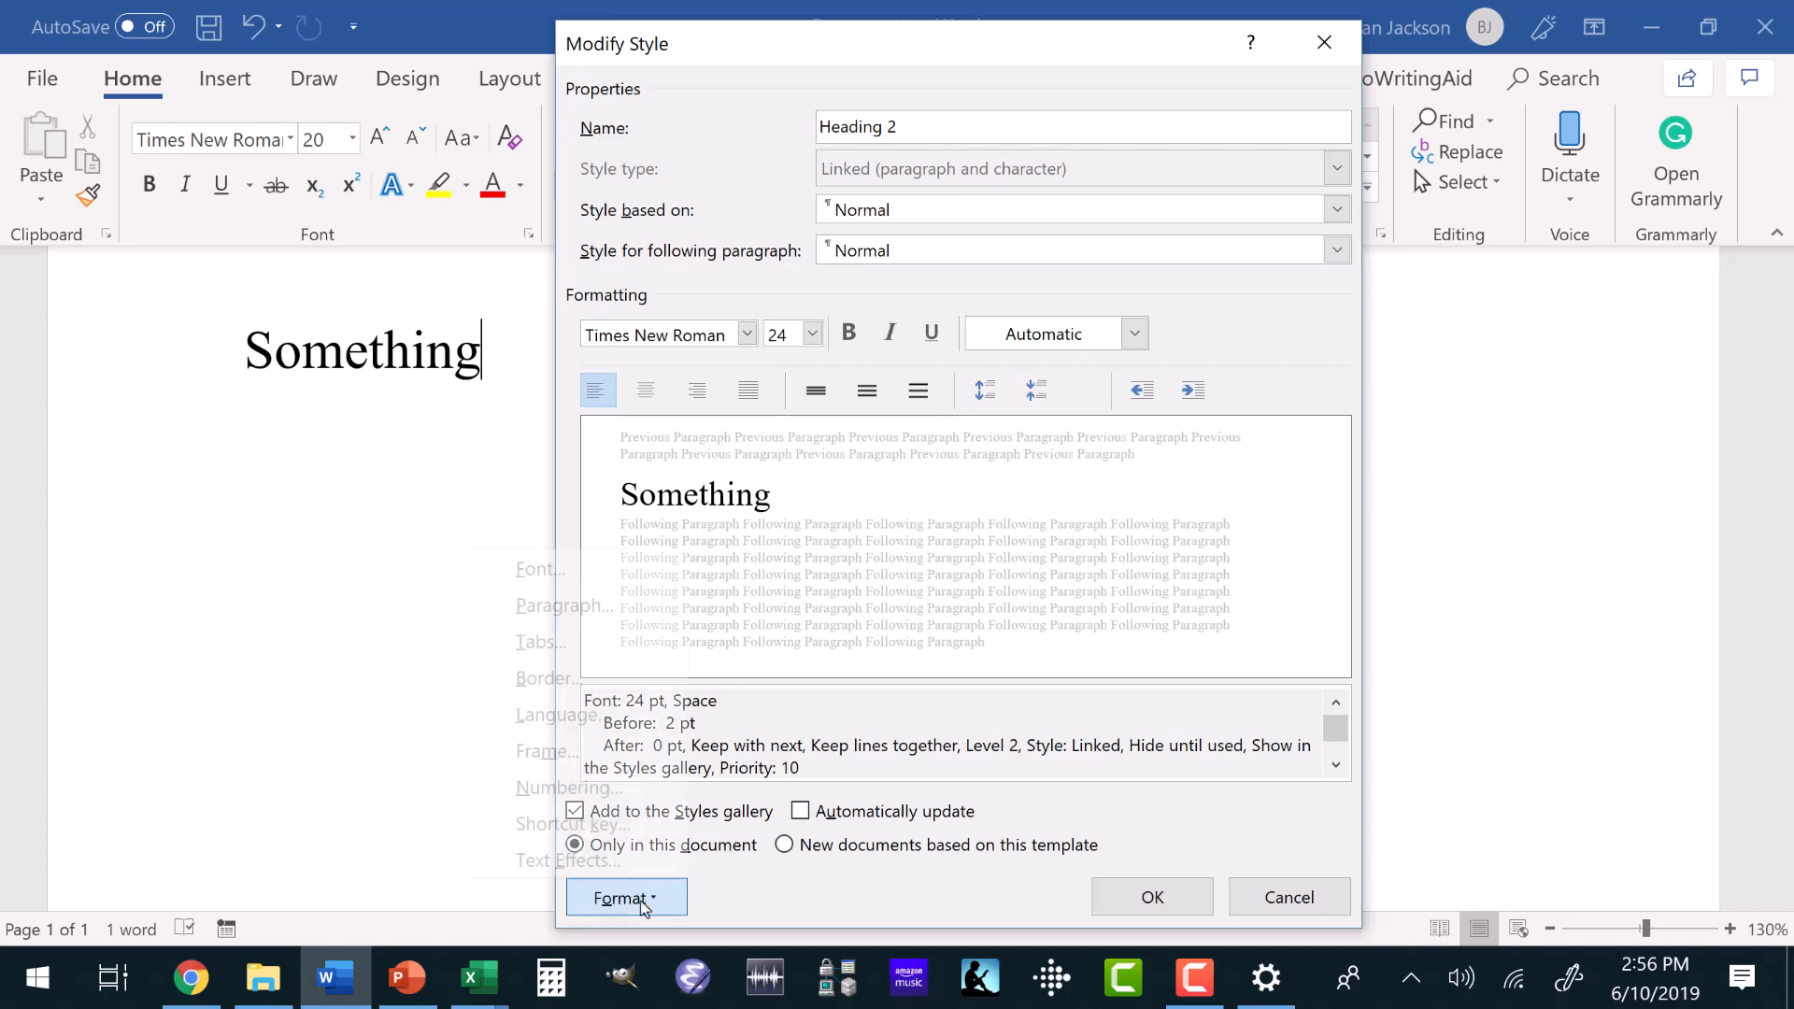
left_click(587, 614)
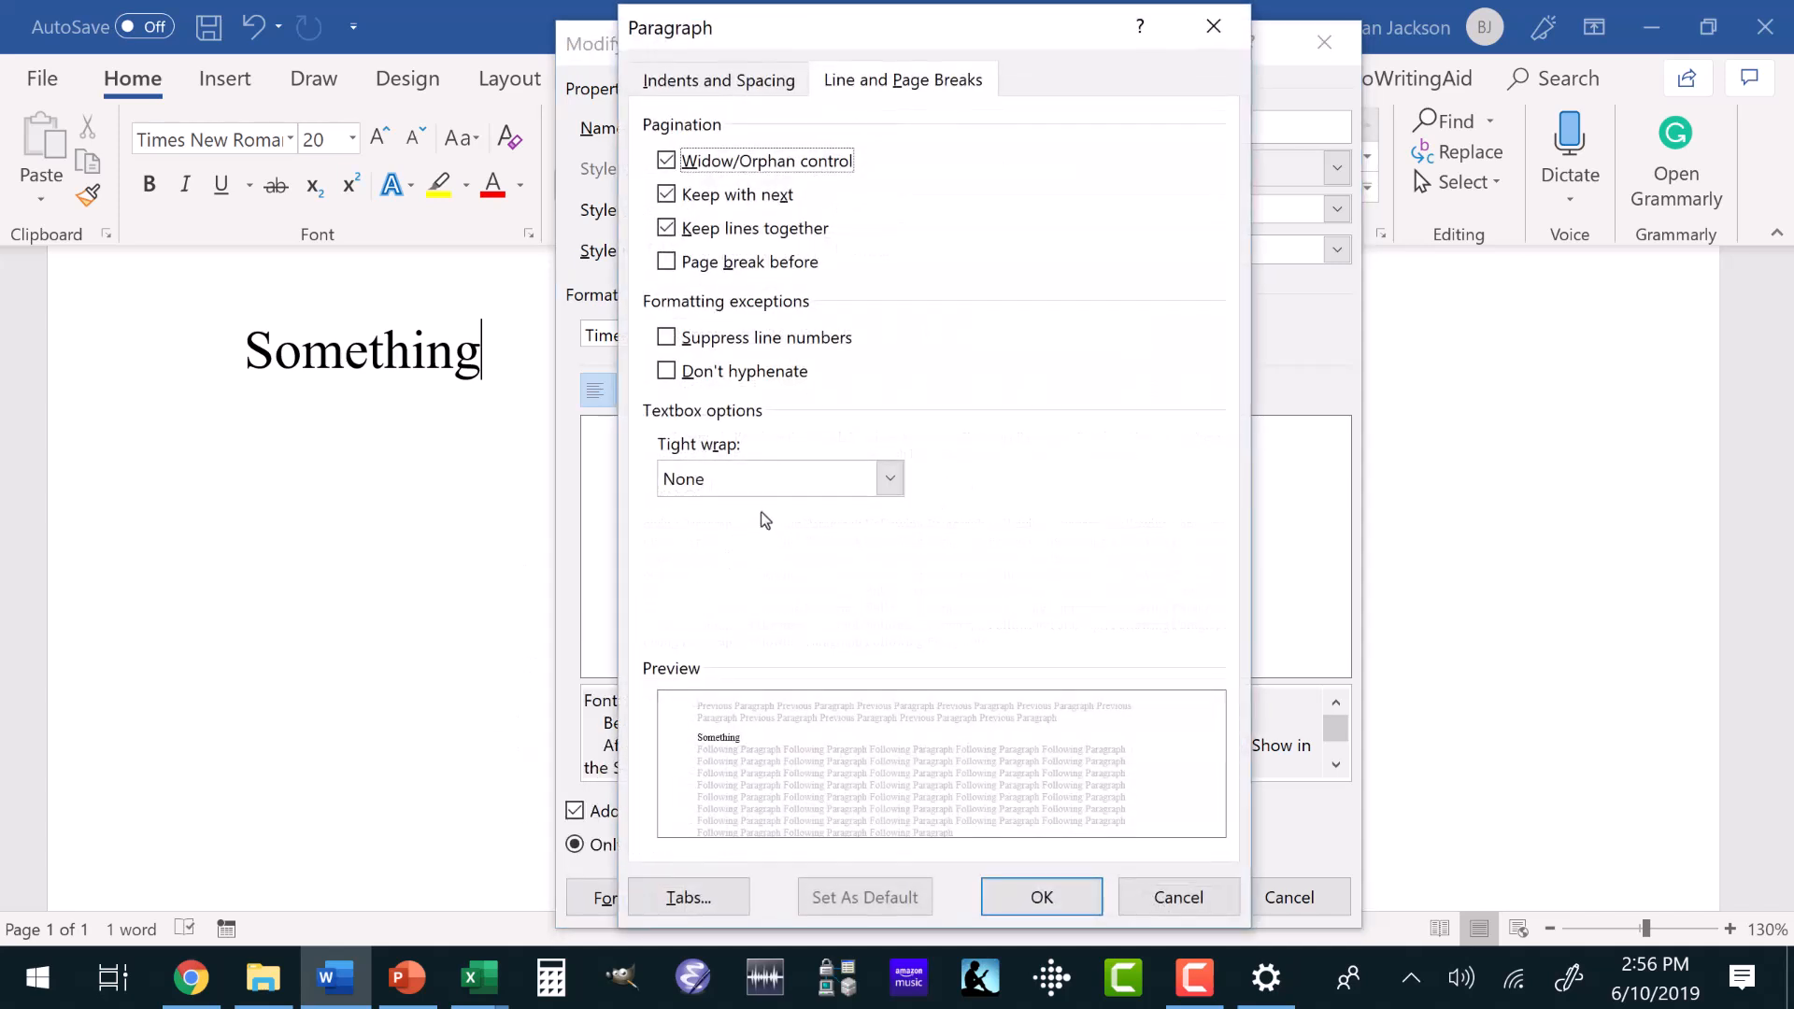
left_click(759, 92)
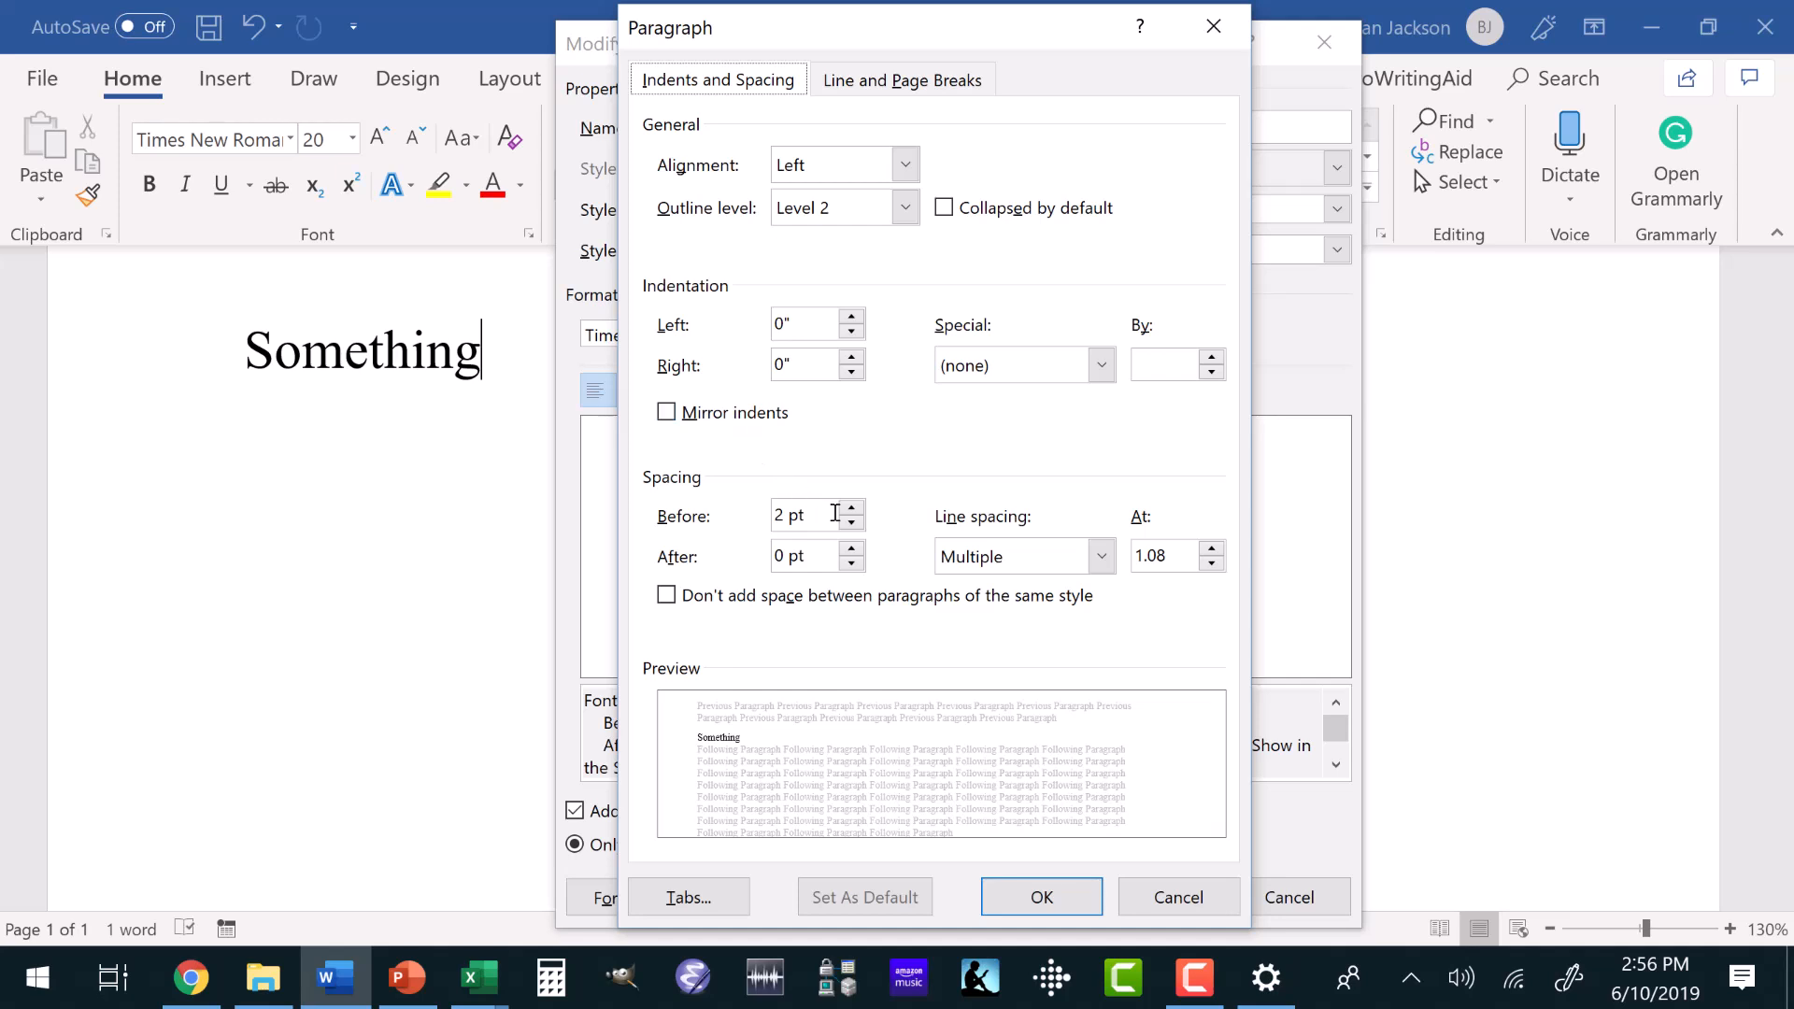
left_click(851, 510)
left_click(850, 510)
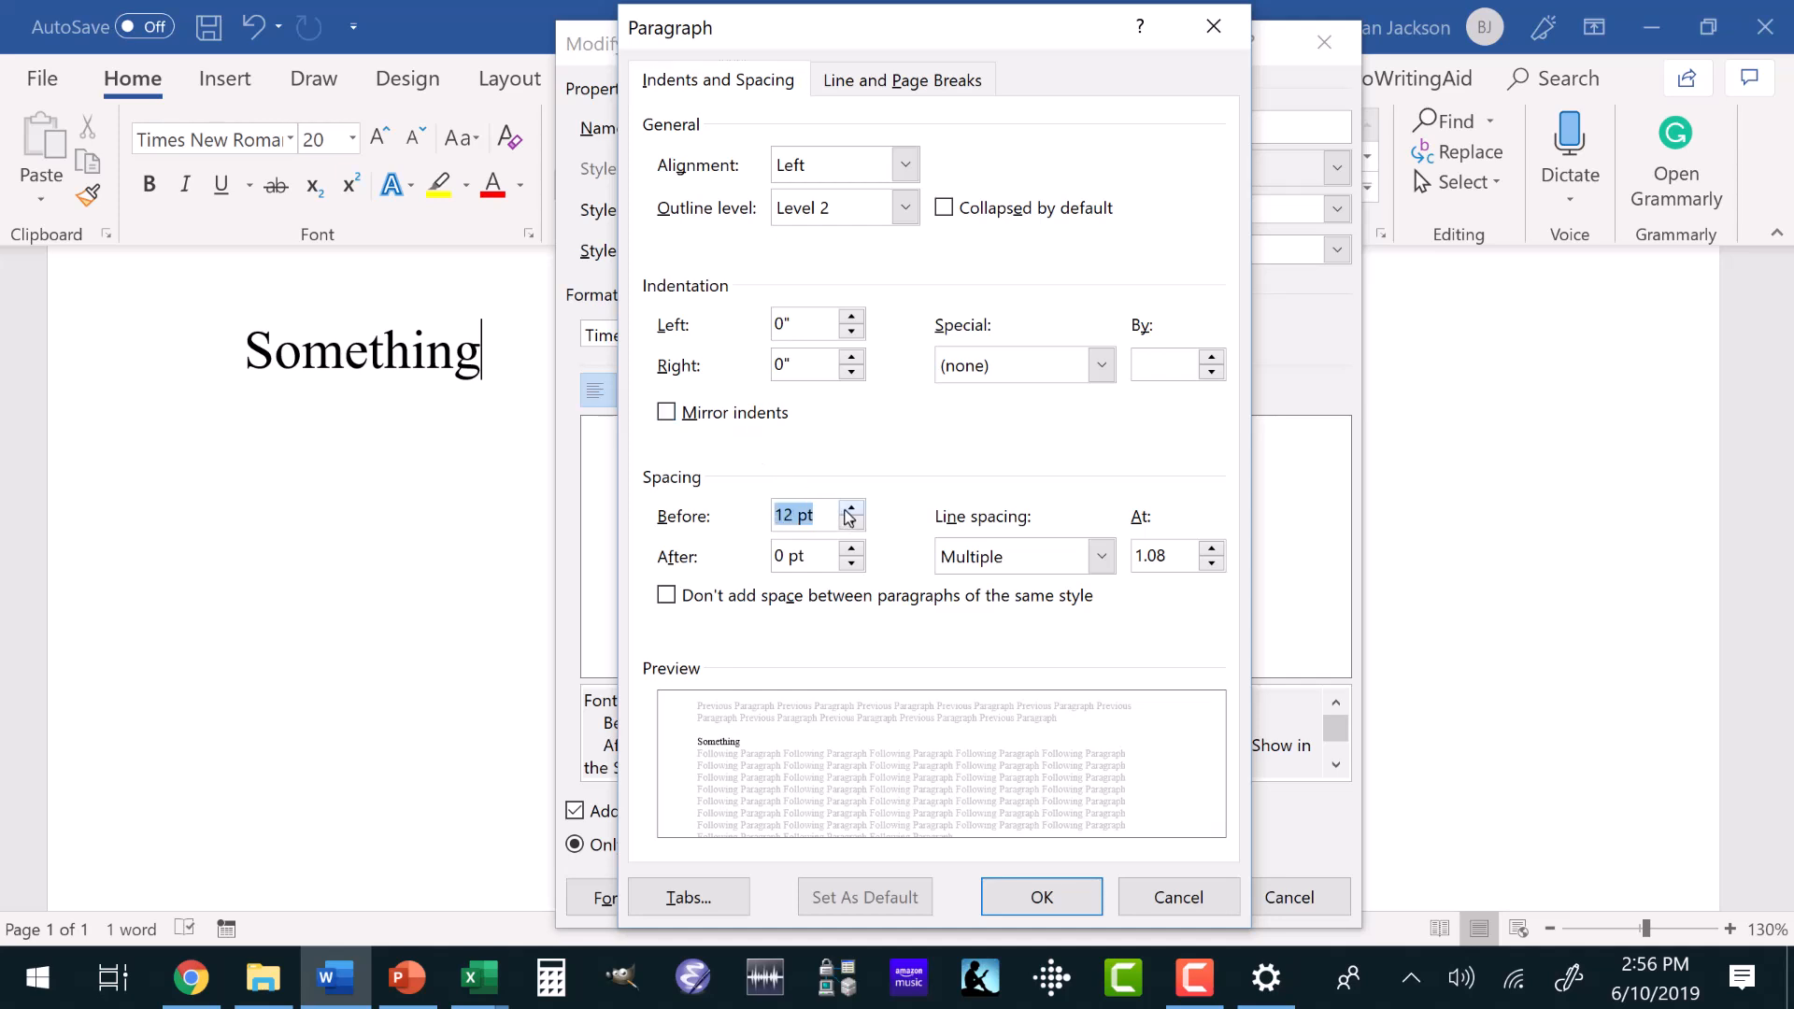
left_click(851, 548)
left_click(851, 548)
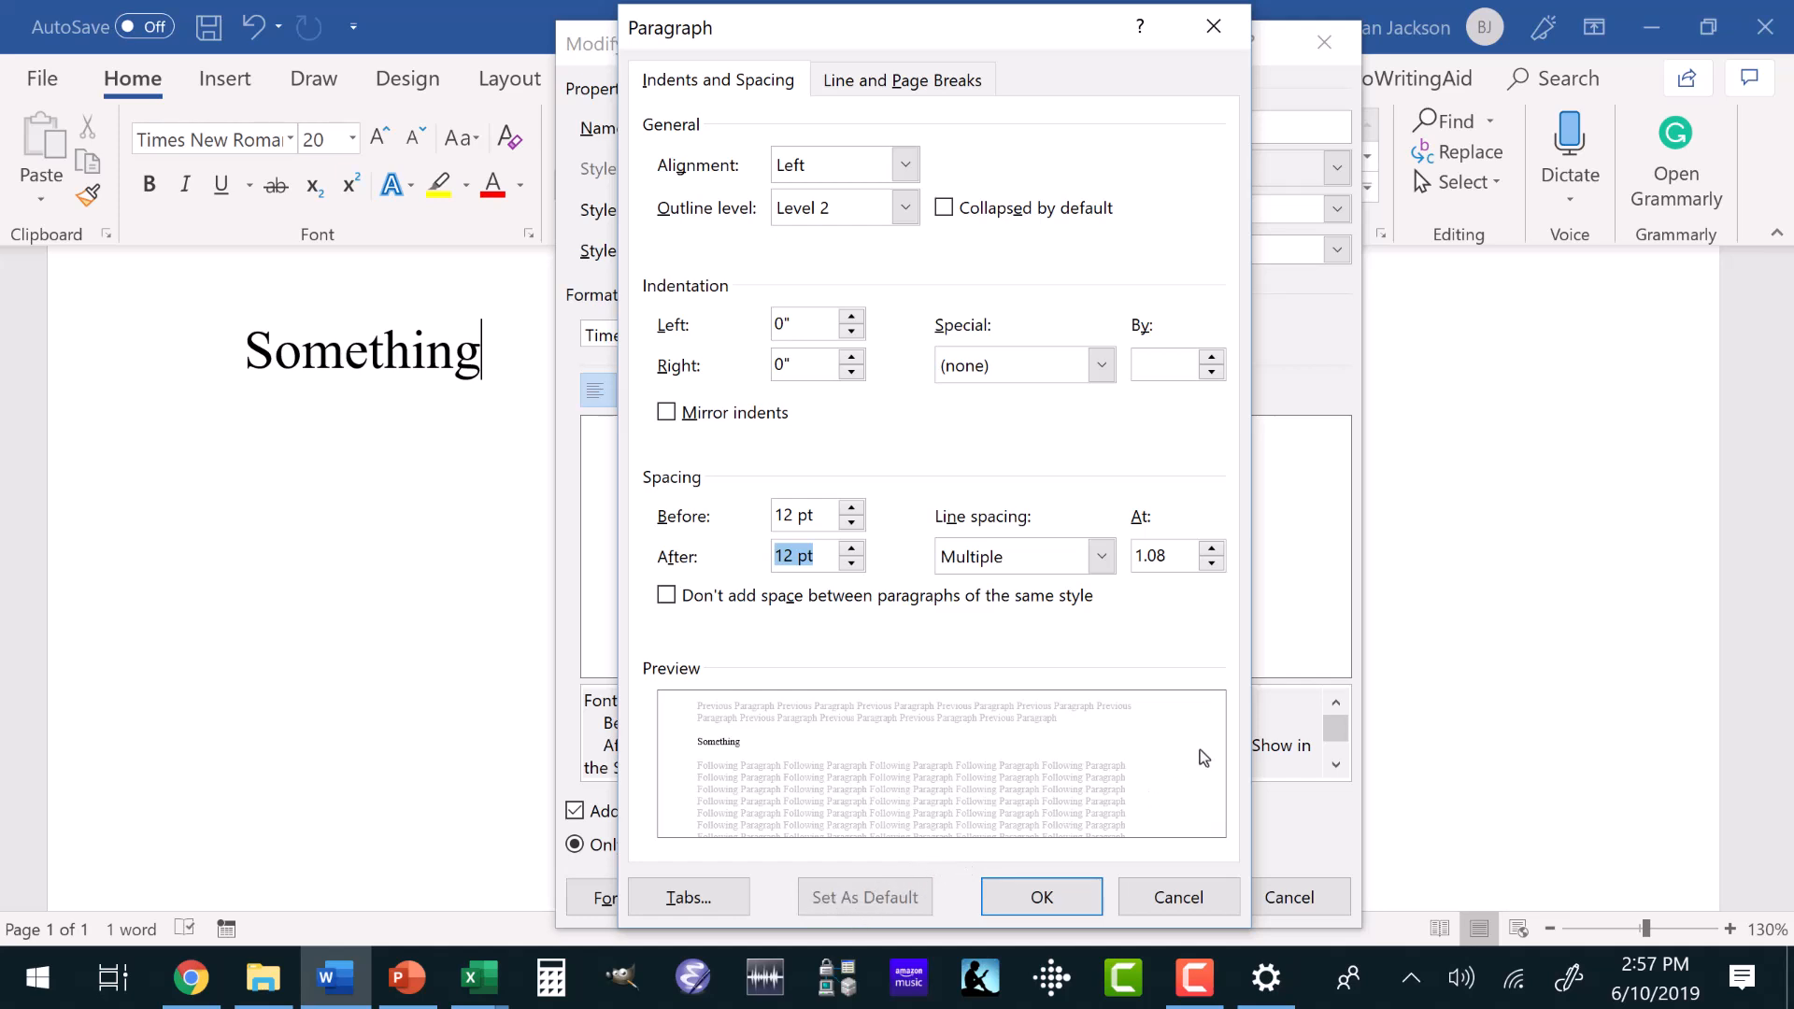
left_click(1097, 910)
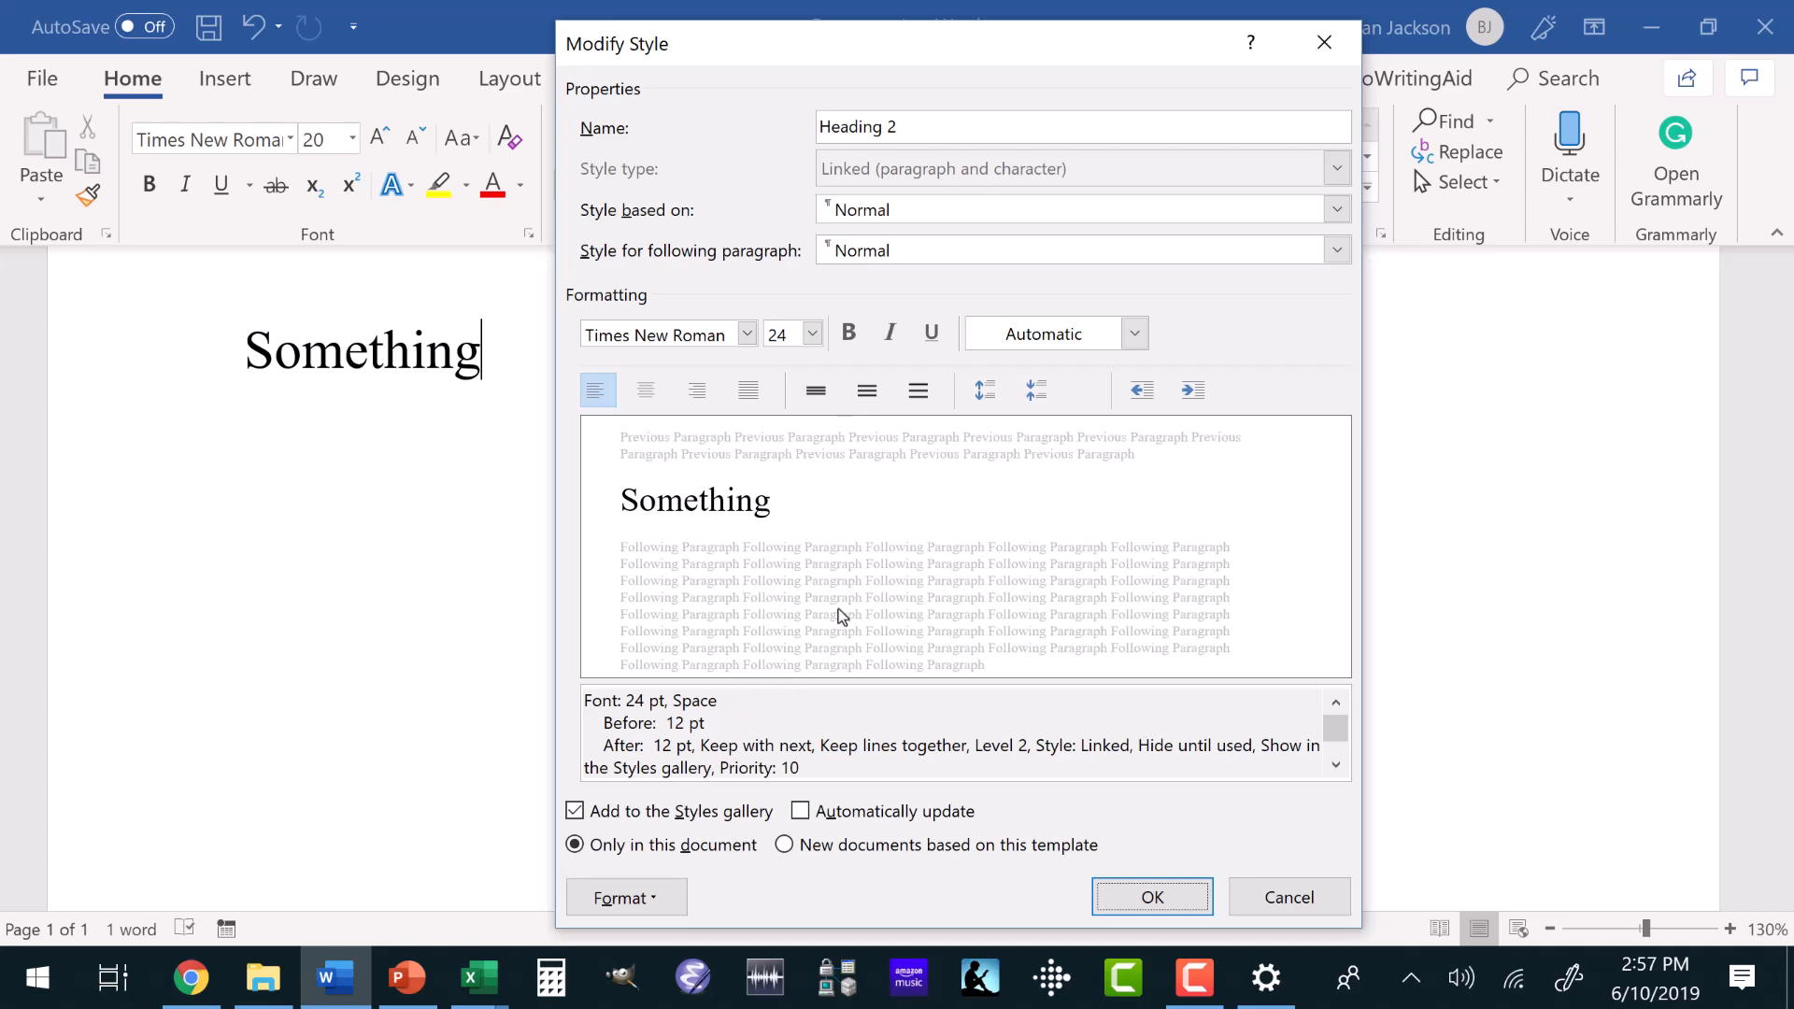
Make both the Heading 2 and Heading 1 styles bold and apply the changes.
left_click(852, 338)
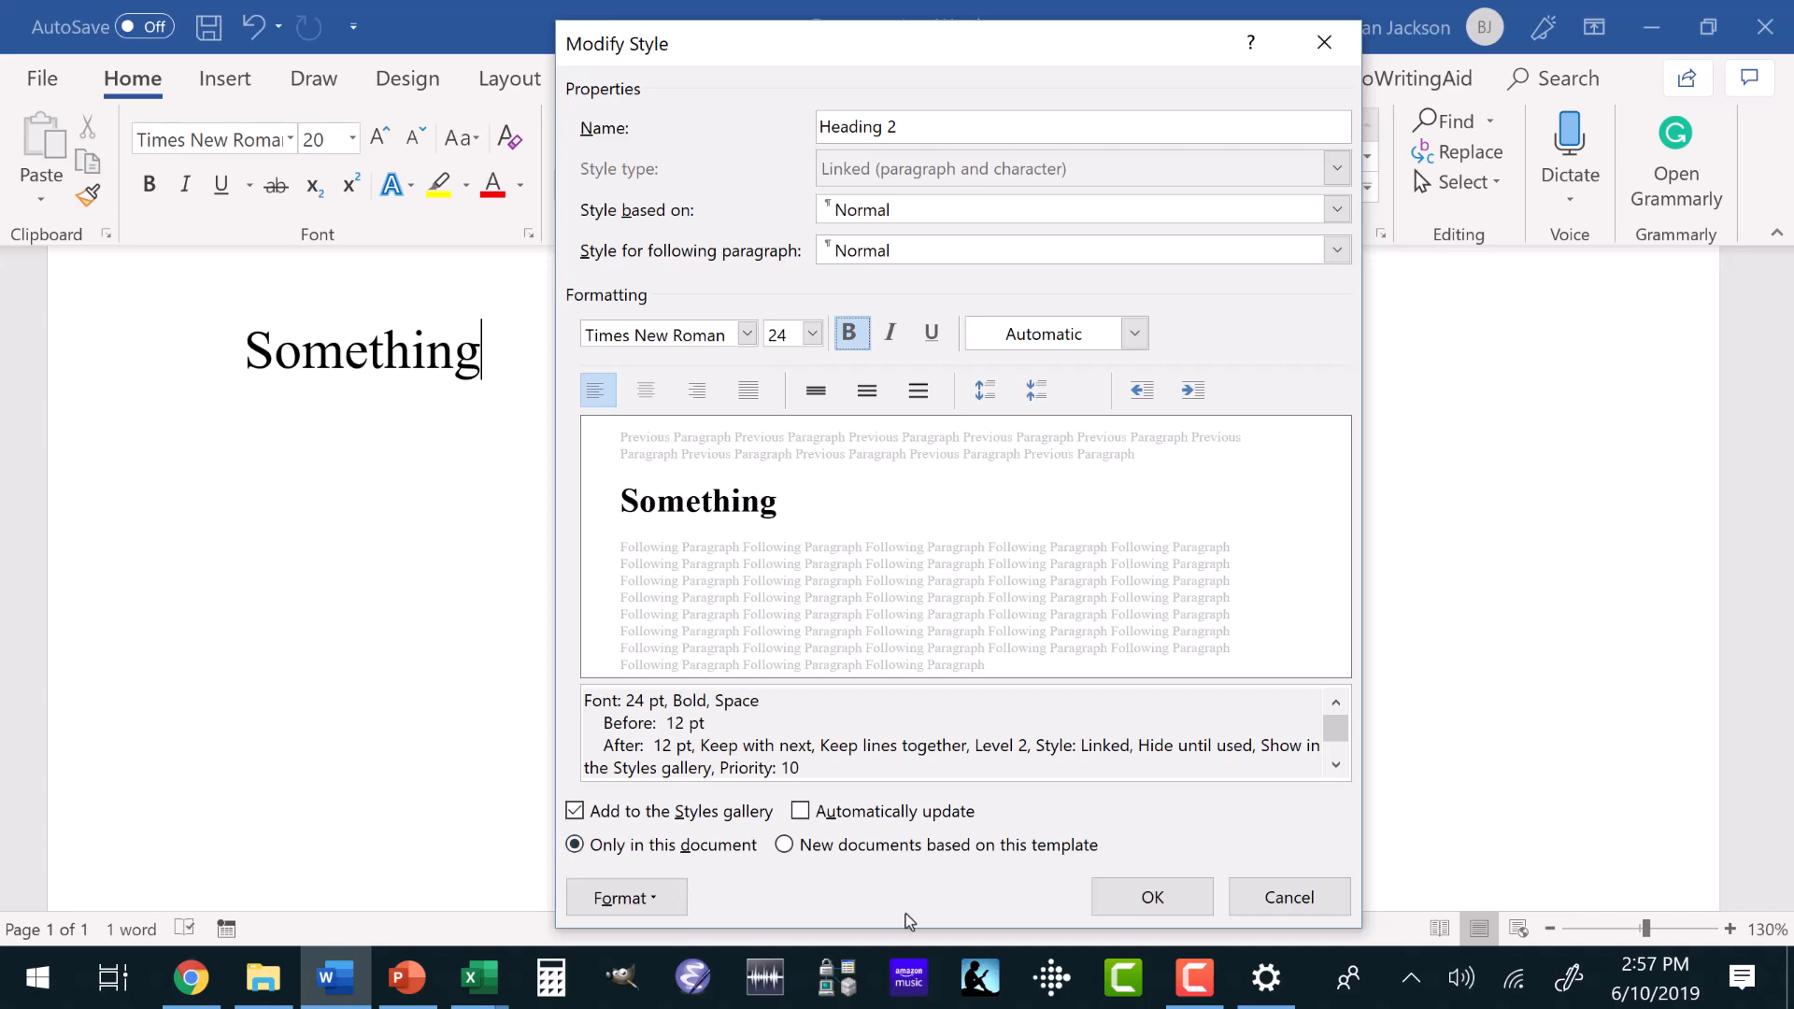
left_click(1145, 891)
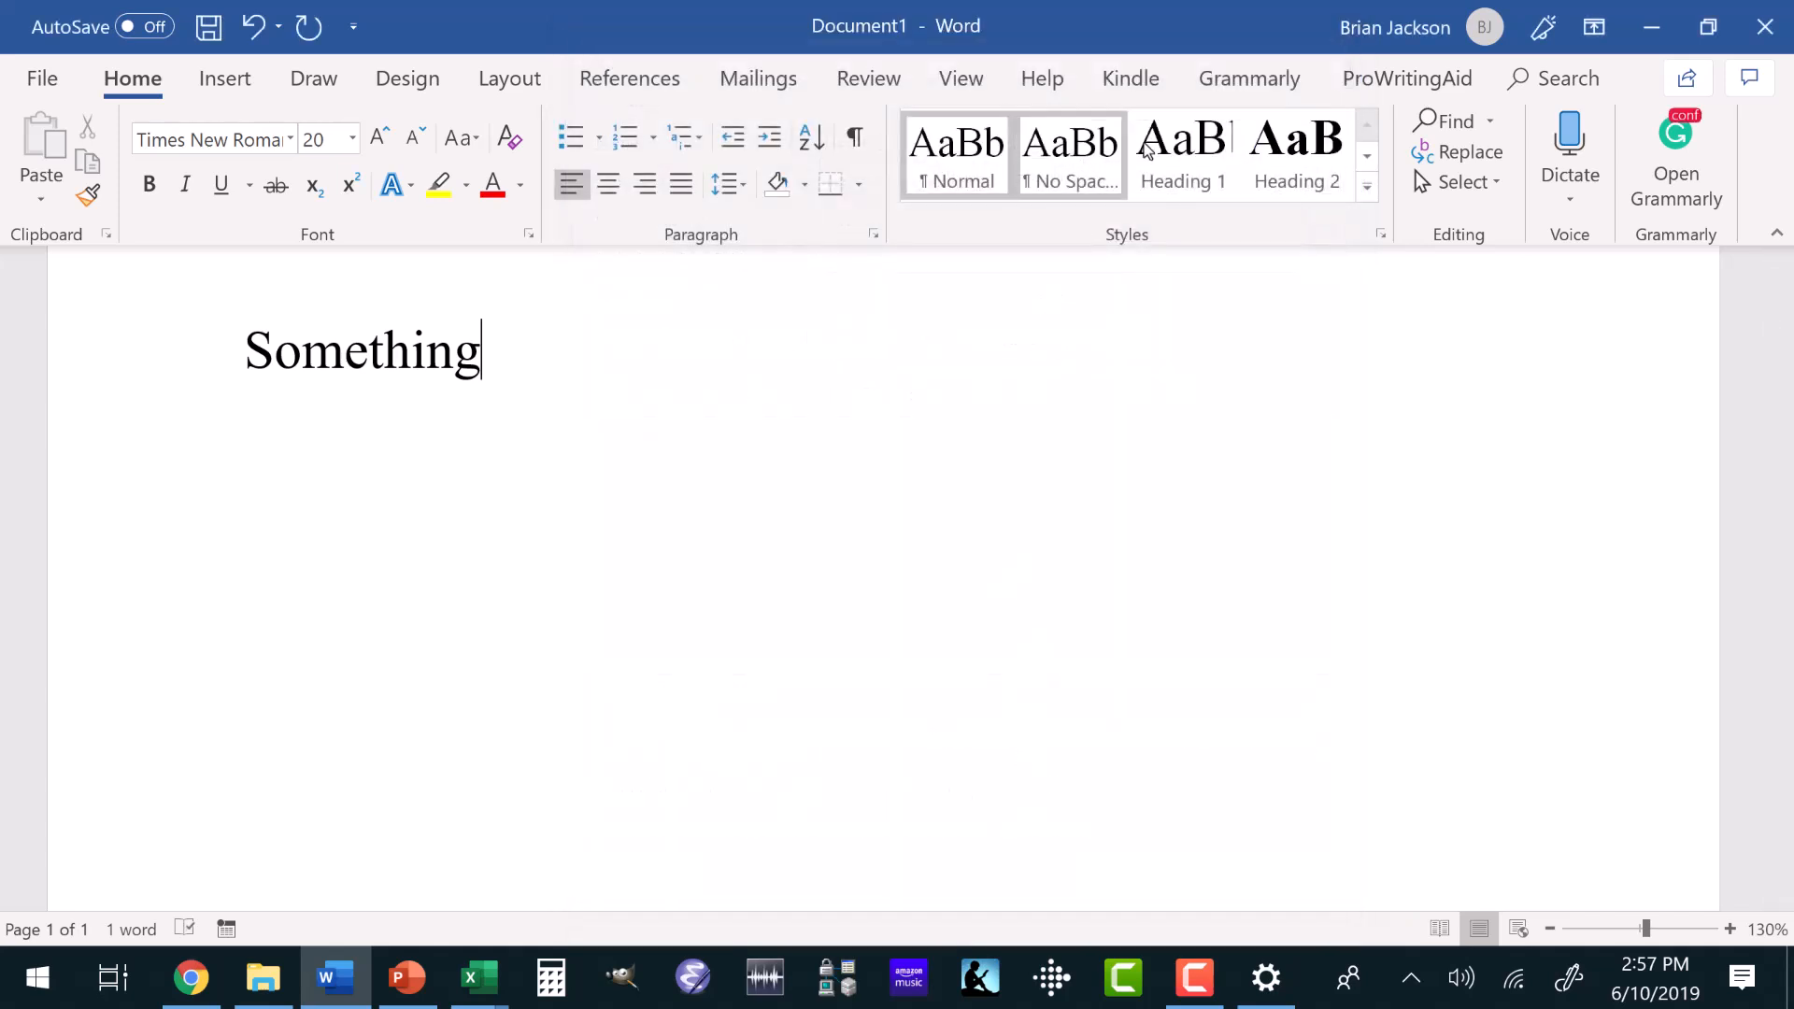
right_click(1158, 146)
left_click(1220, 198)
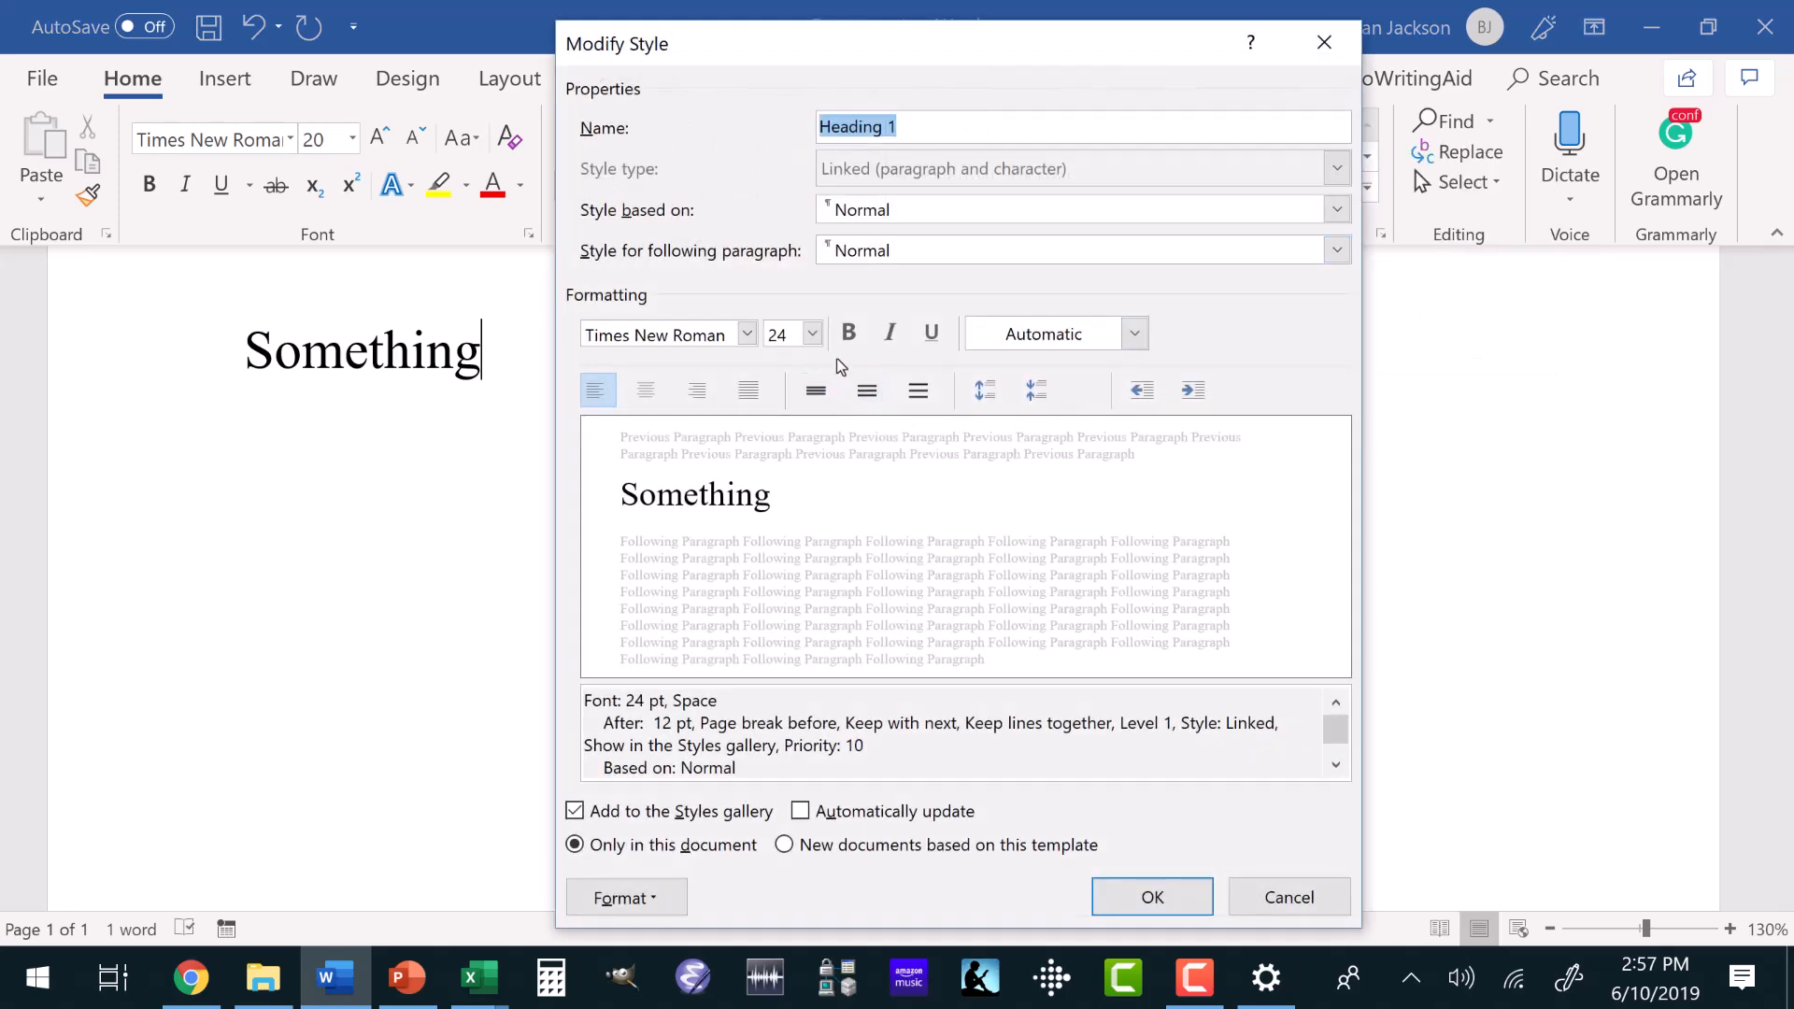
left_click(848, 332)
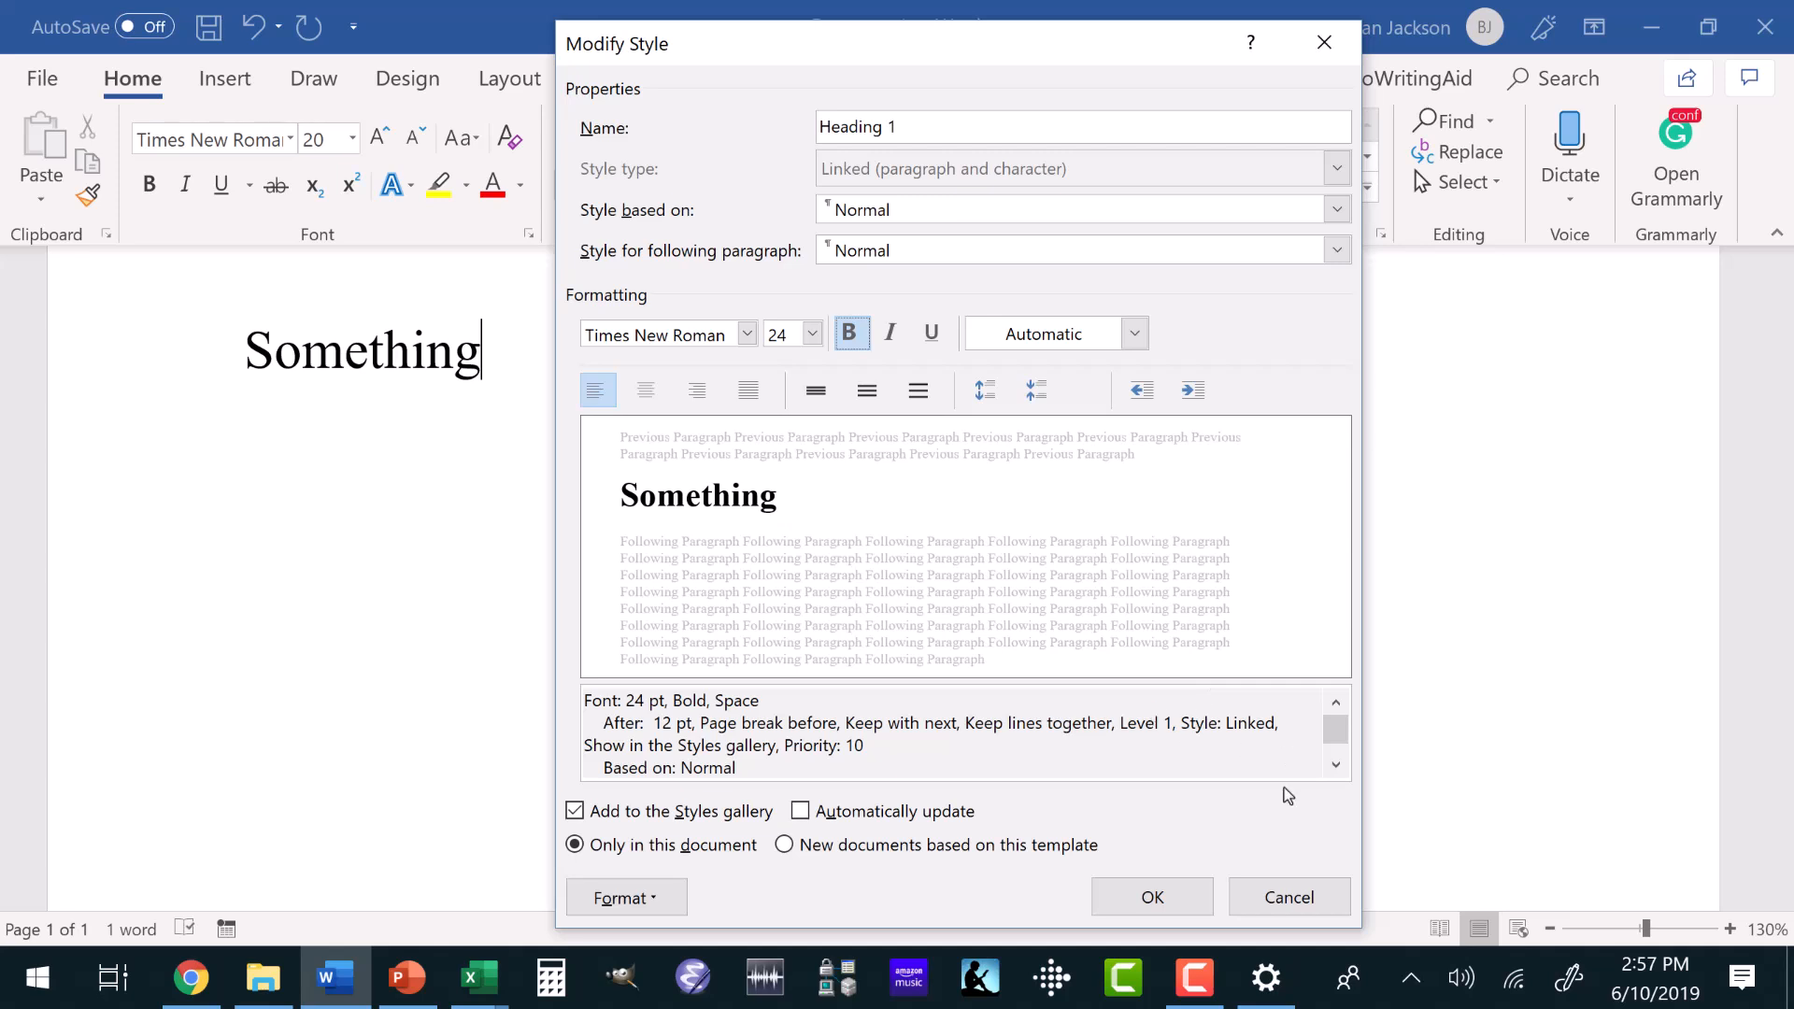
left_click(1173, 878)
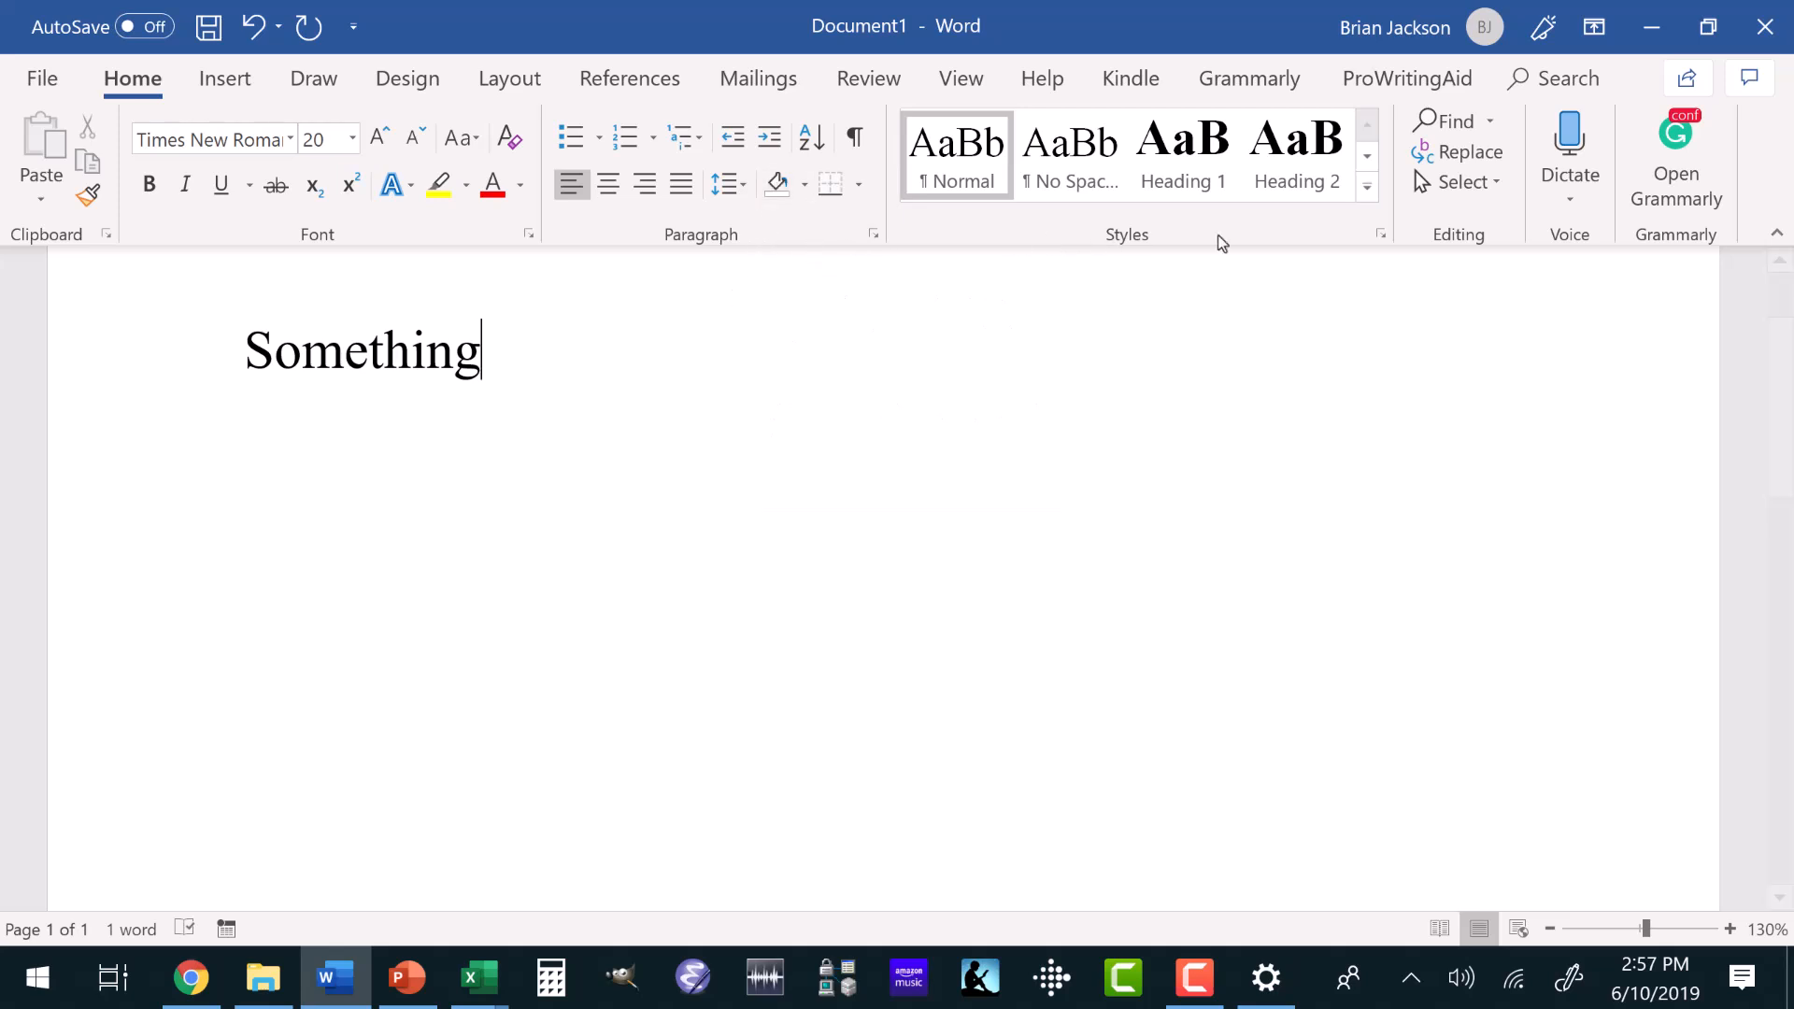
Collapse the ribbon and show the Navigation Pane.
left_click(1777, 234)
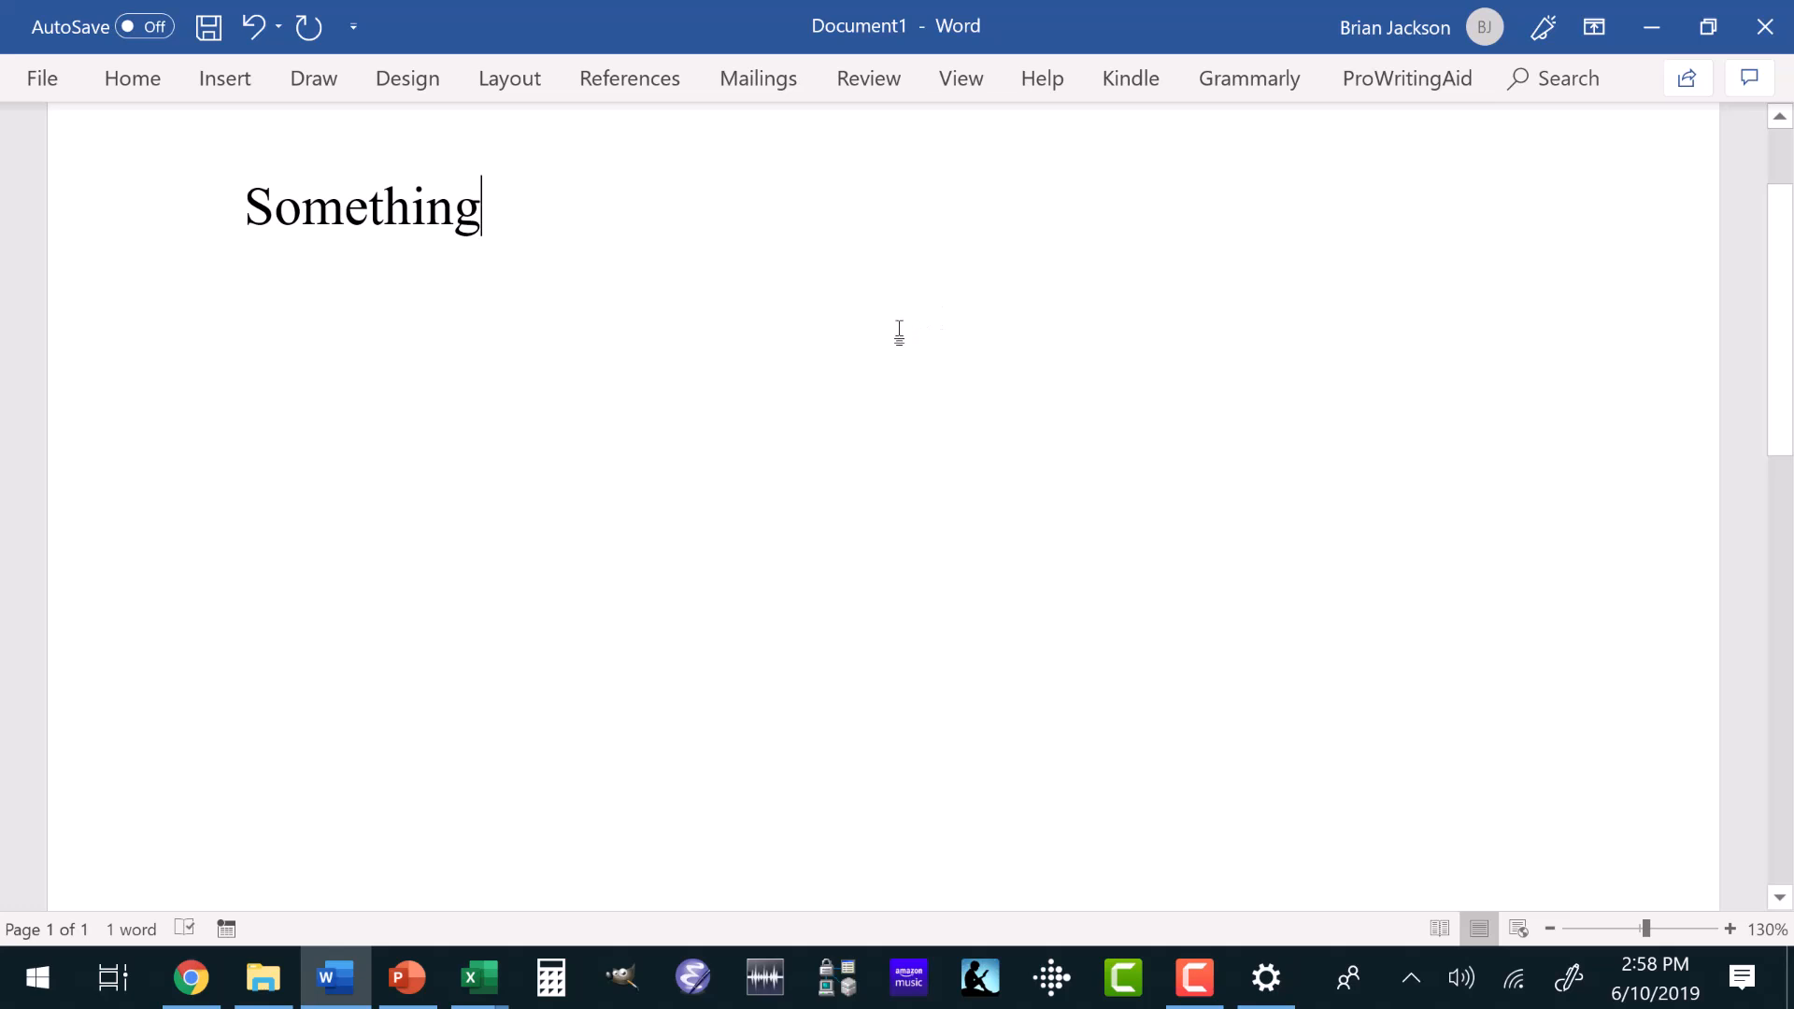
left_click(958, 80)
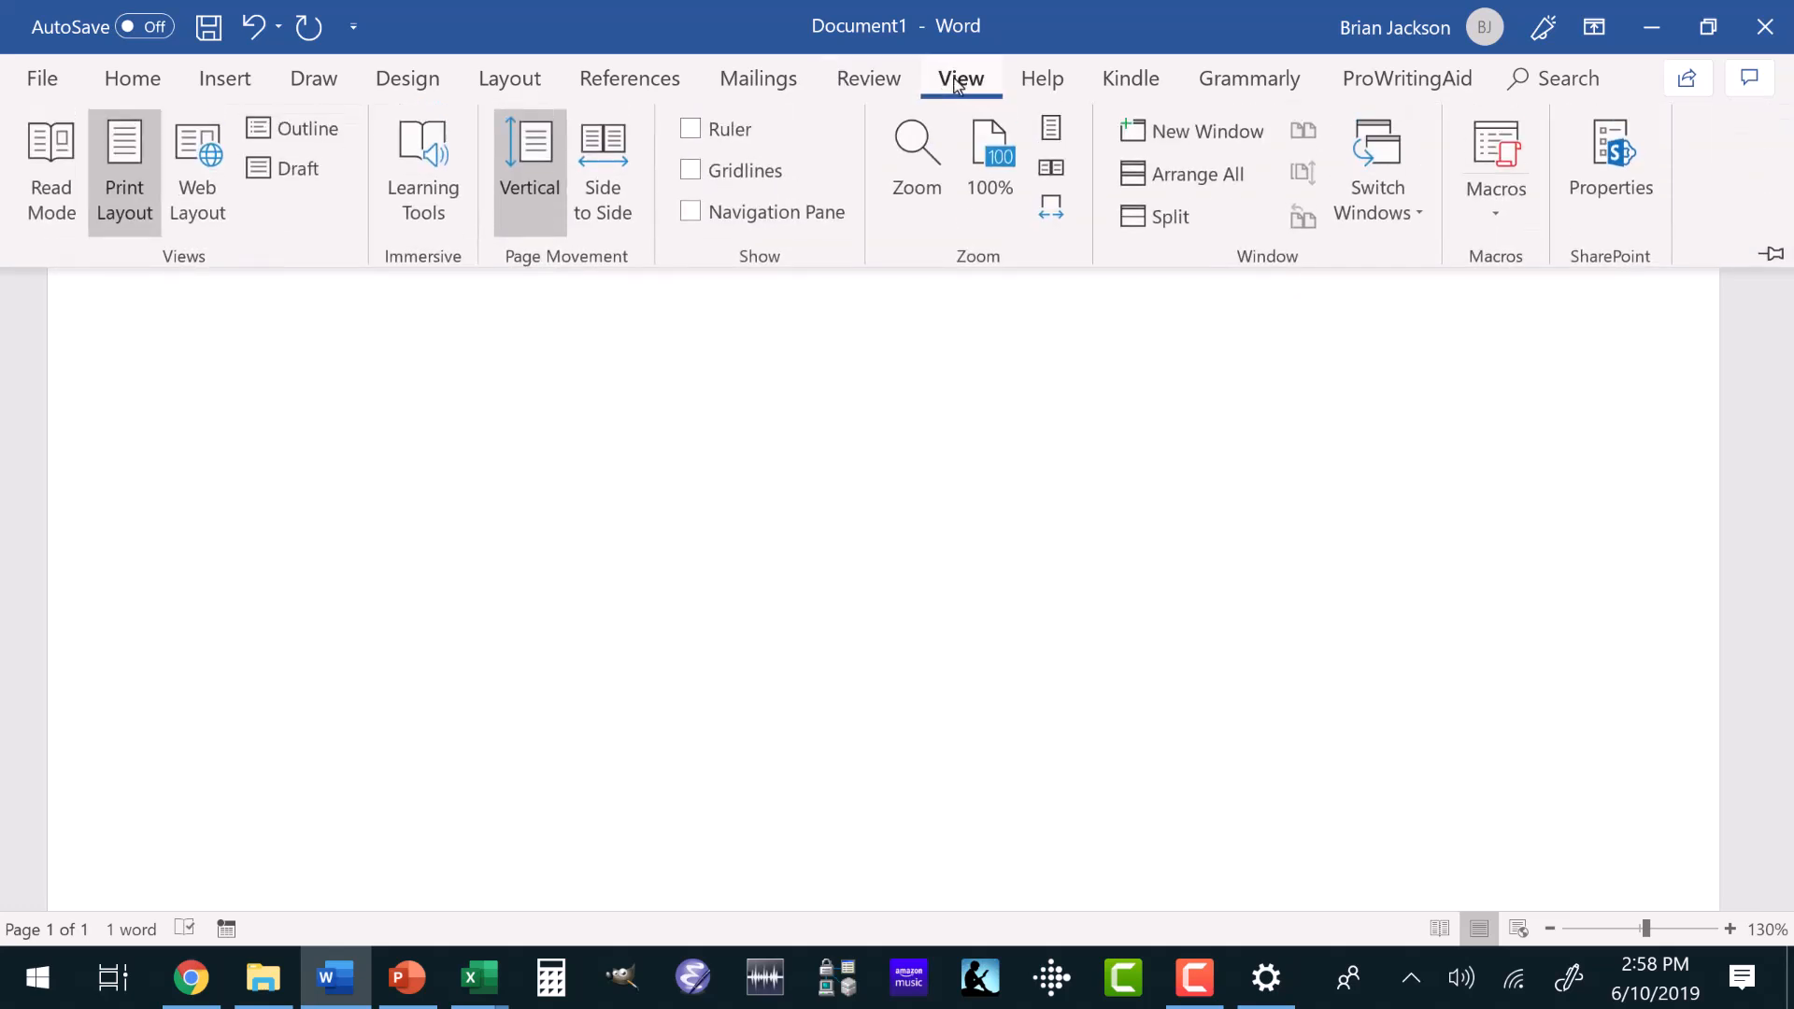
left_click(959, 81)
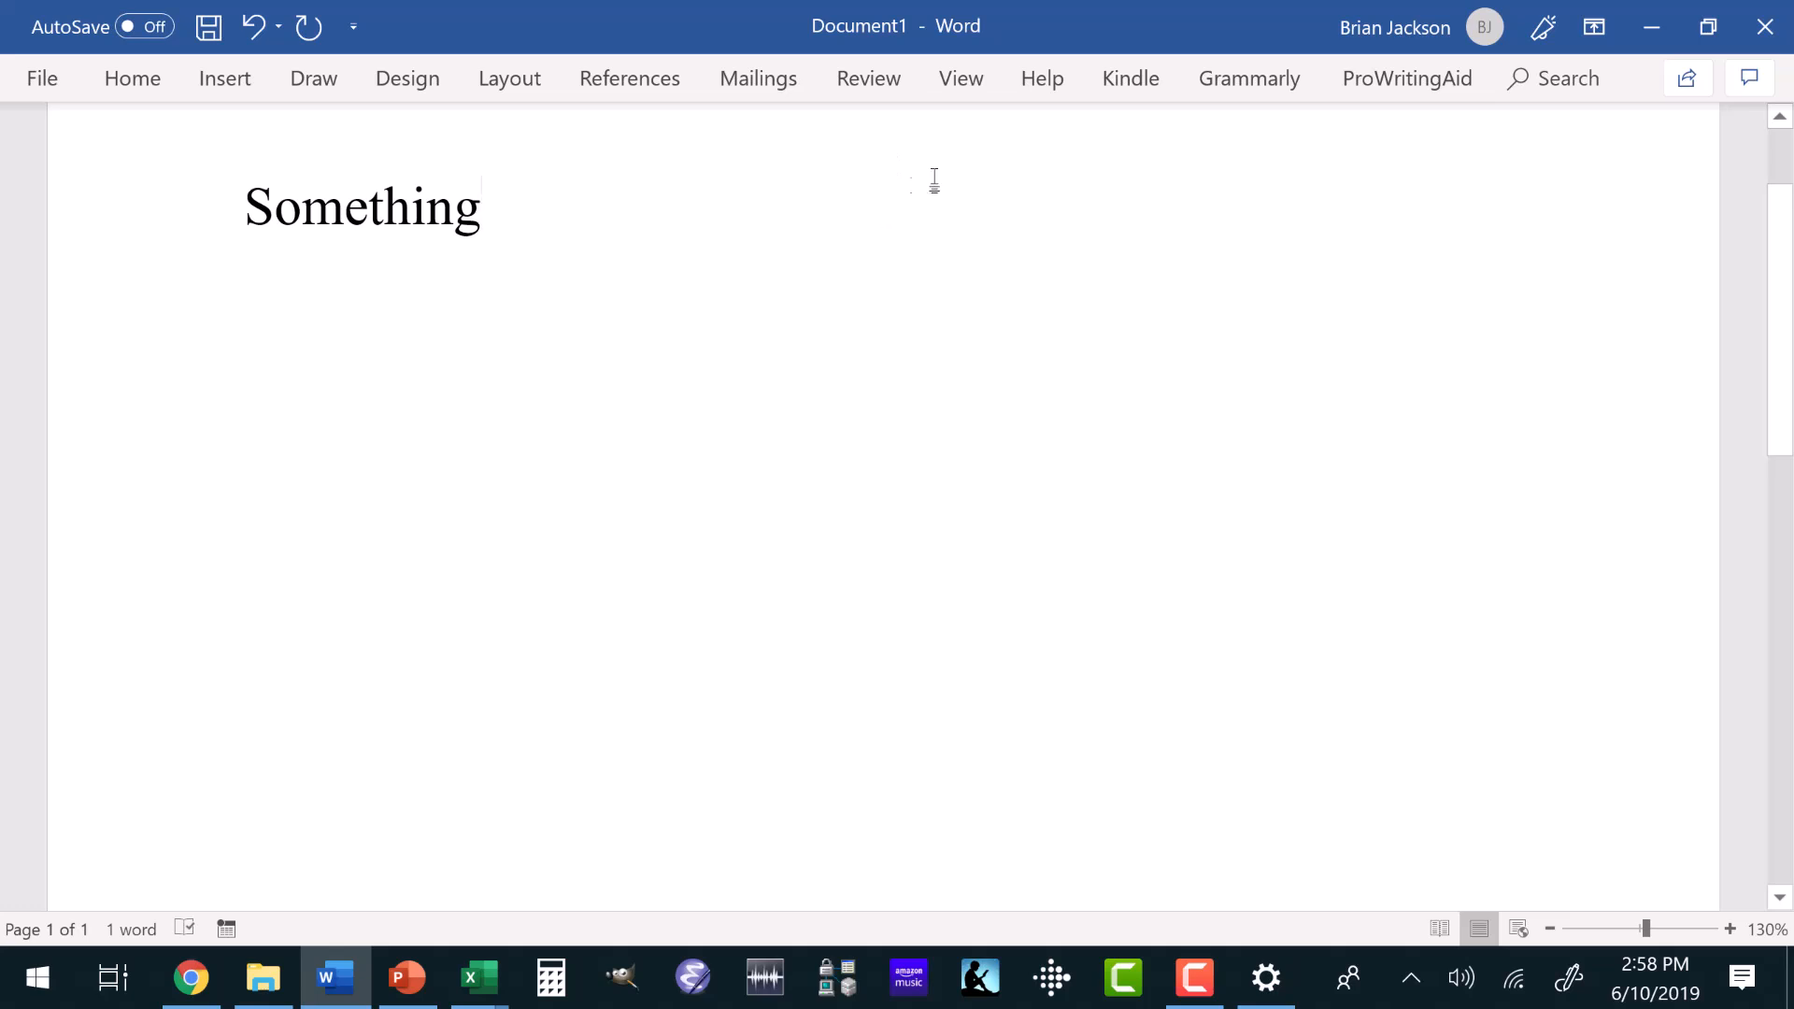
left_click(959, 83)
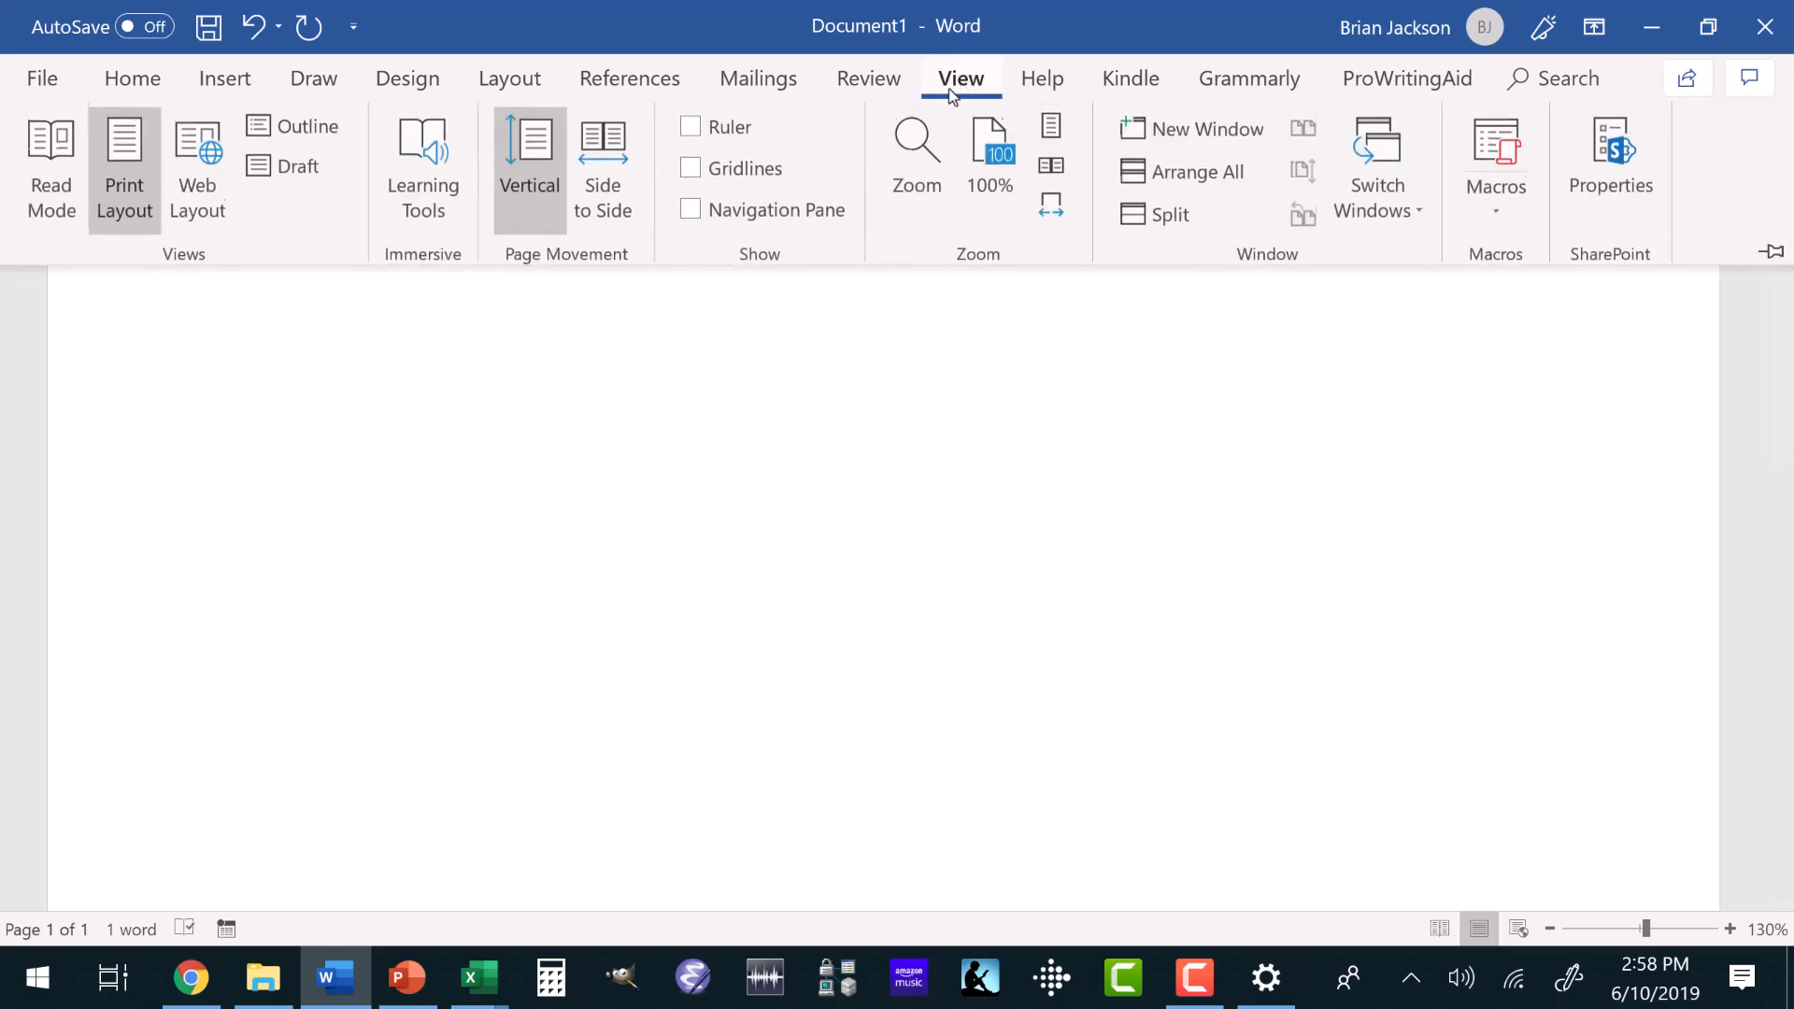
left_click(693, 212)
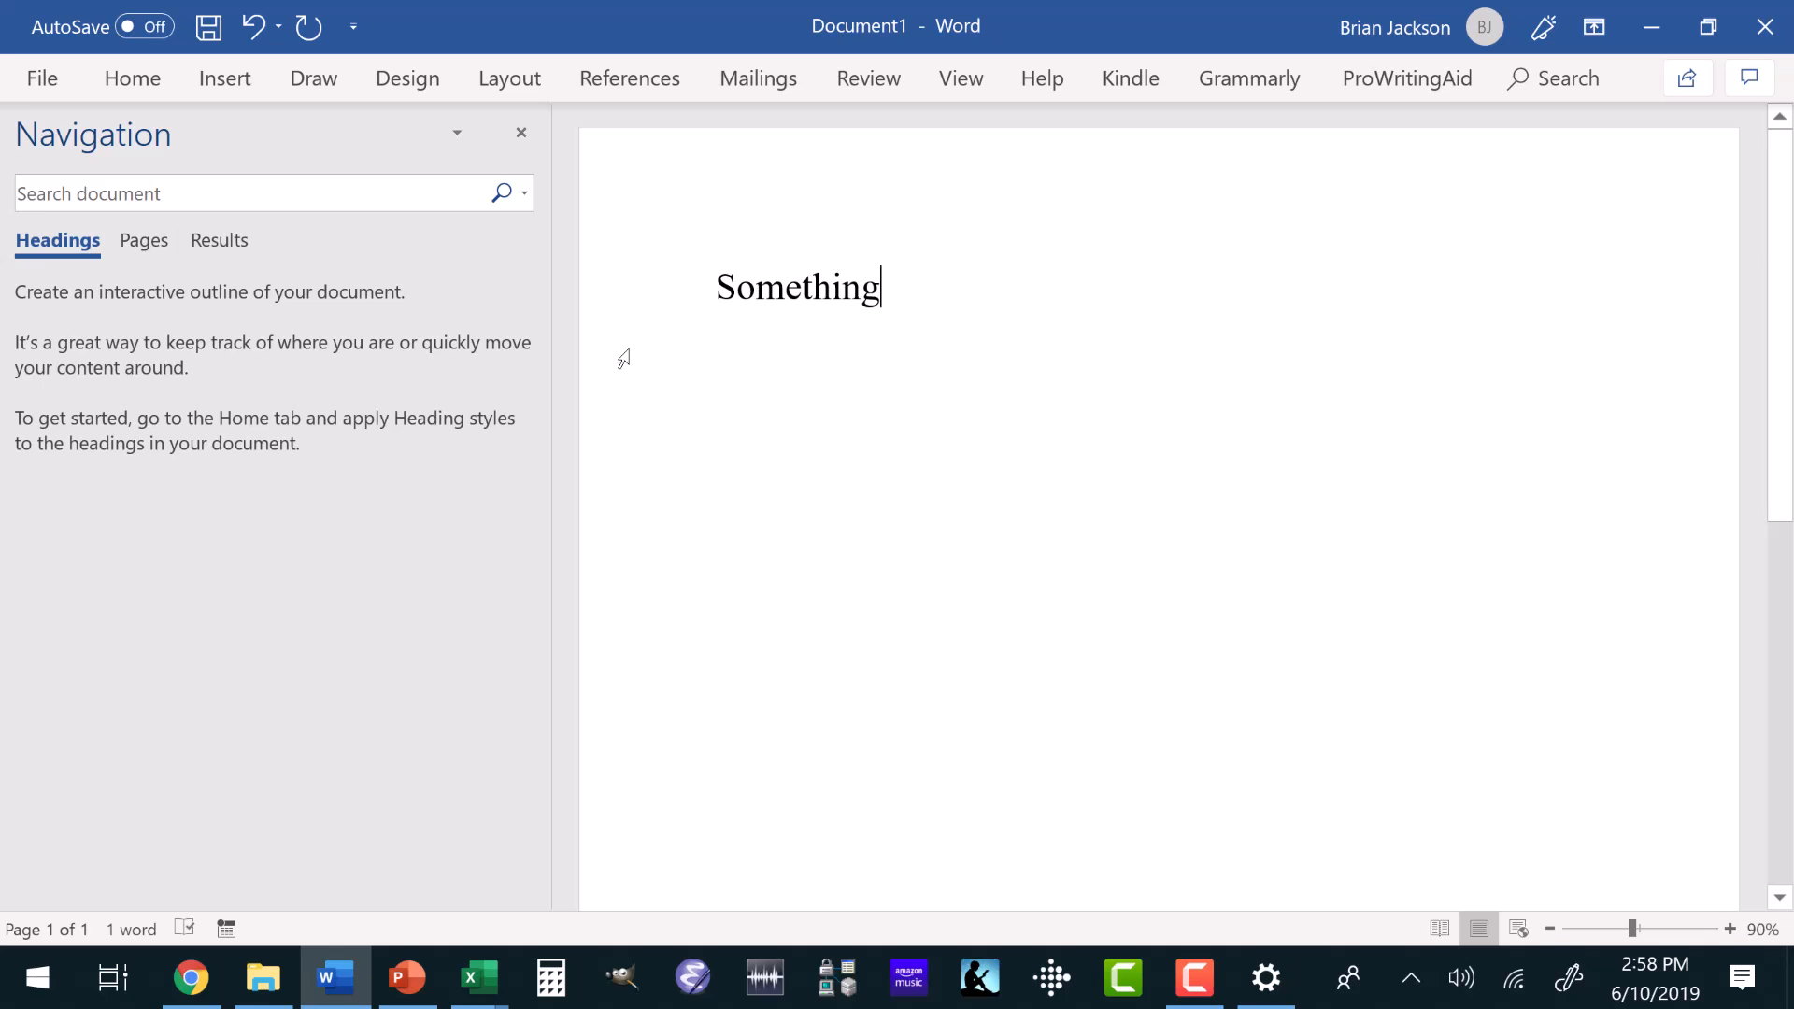
Replace the sample word "Something" with three separate lines reading Plot, People and Places.
key("BackSpace")
key("BackSpace")
key("BackSpace")
key("BackSpace")
key("BackSpace")
key("BackSpace")
key("BackSpace")
key("BackSpace")
key("BackSpace")
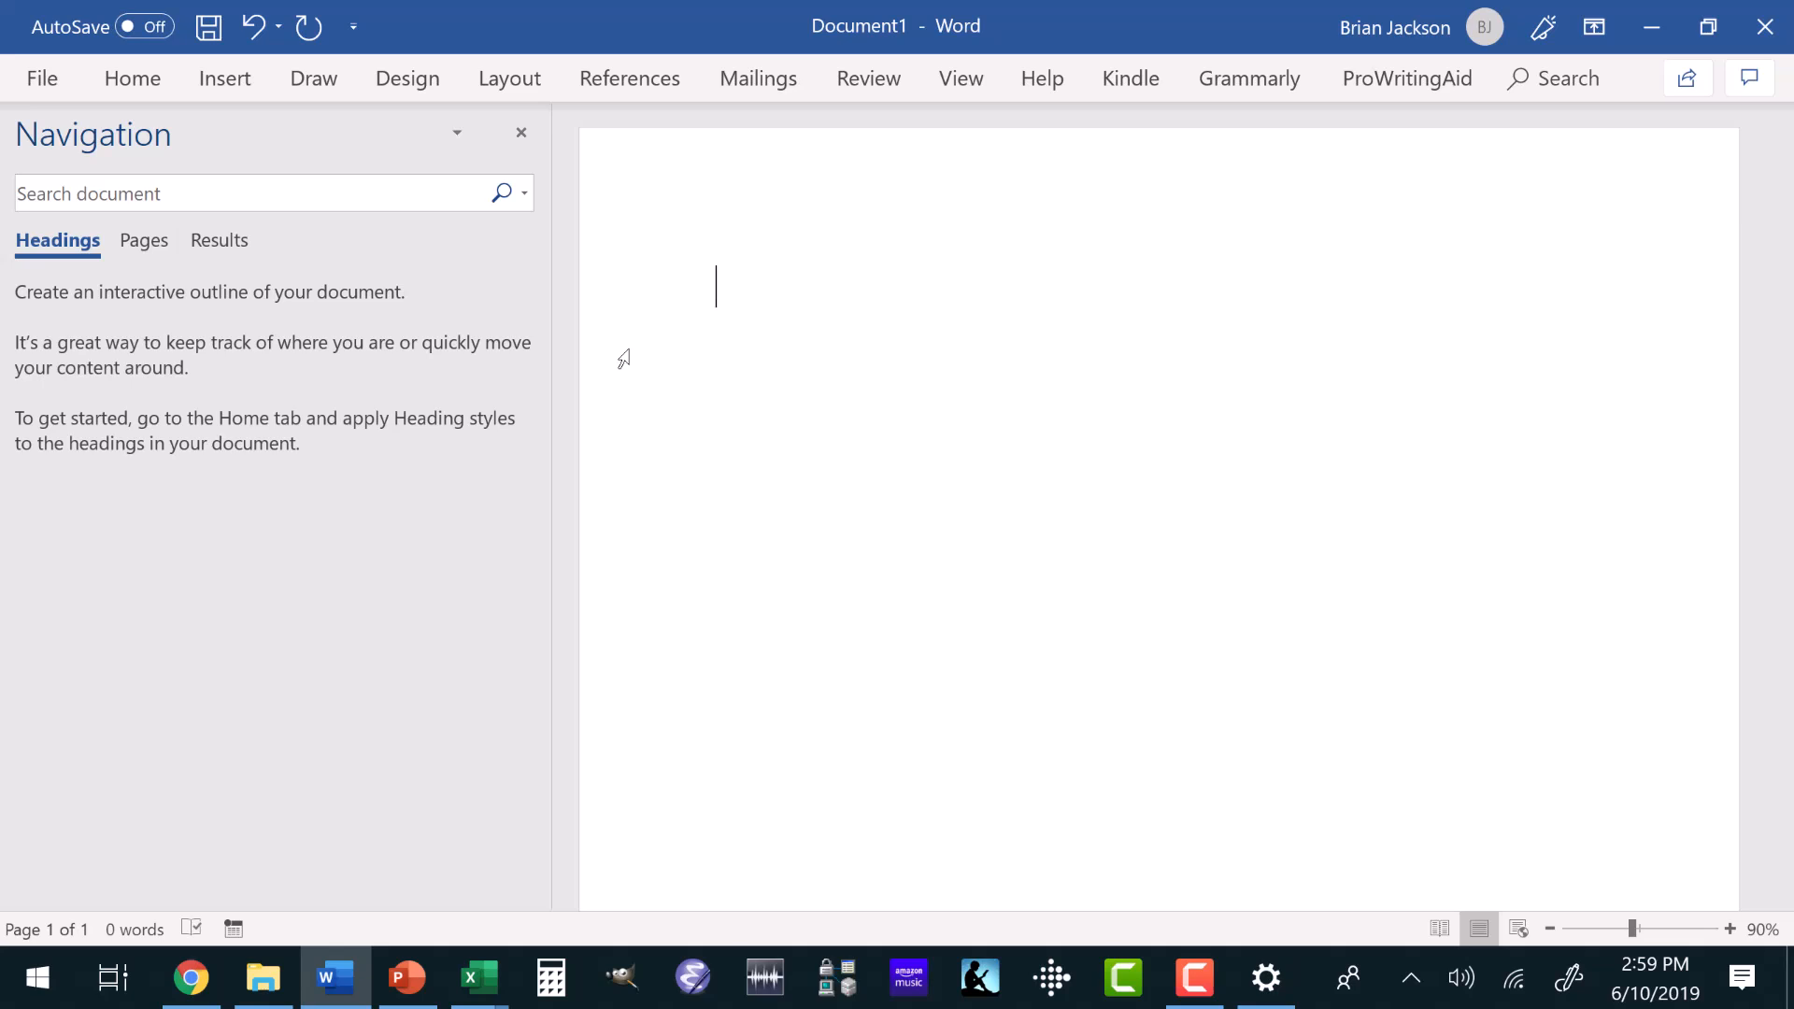
type("Plot ")
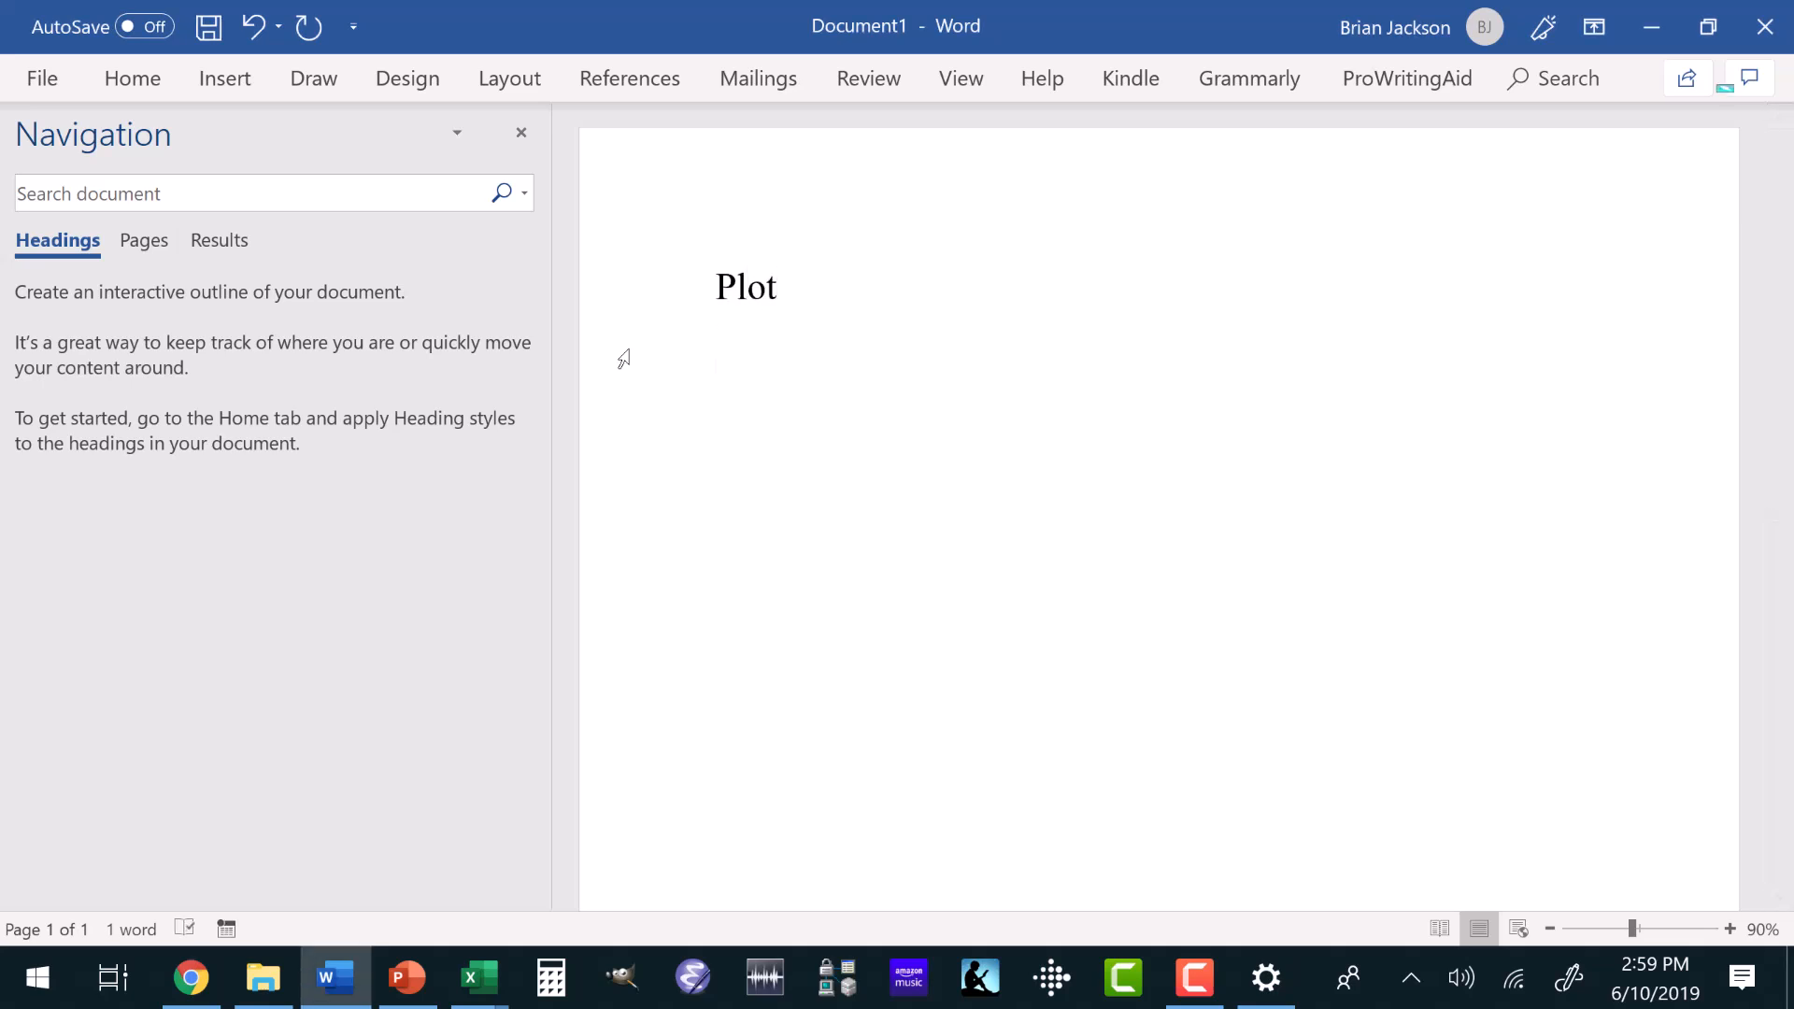
type("Pe")
type("ople ")
type("Places")
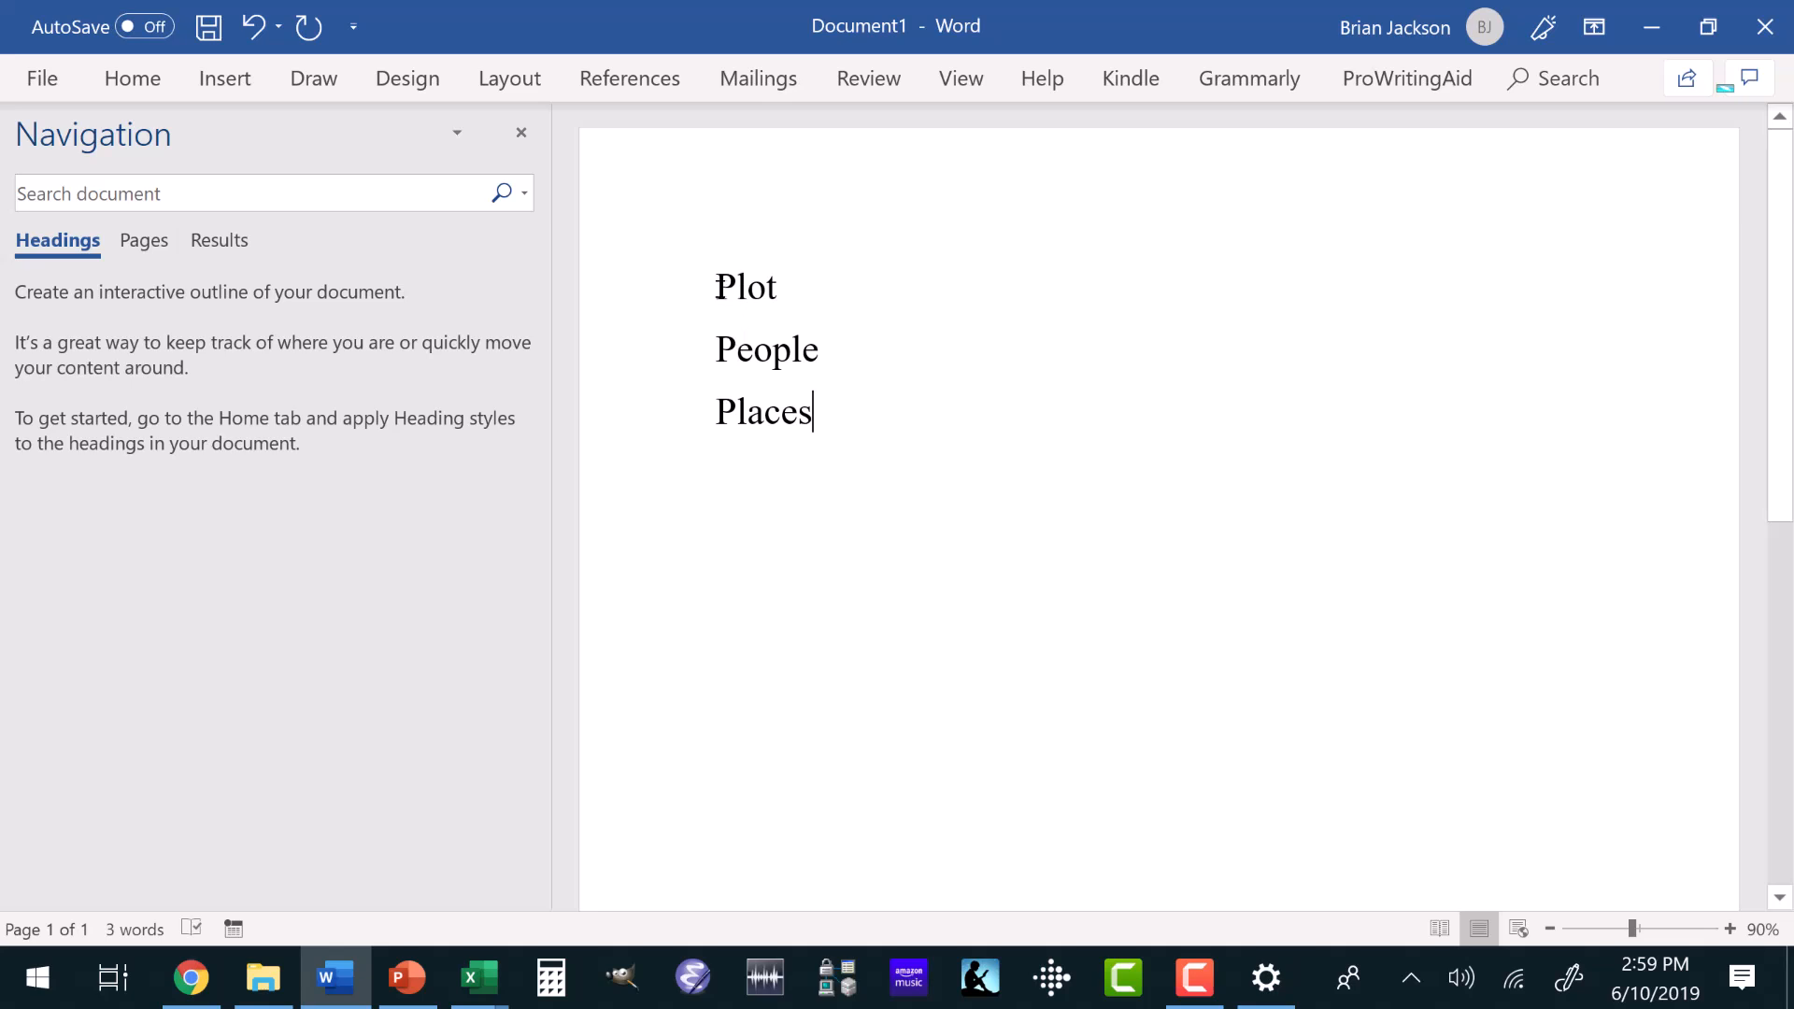
Apply the Heading 1 style to the Plot, People and Places lines.
left_click_drag(716, 286, 866, 410)
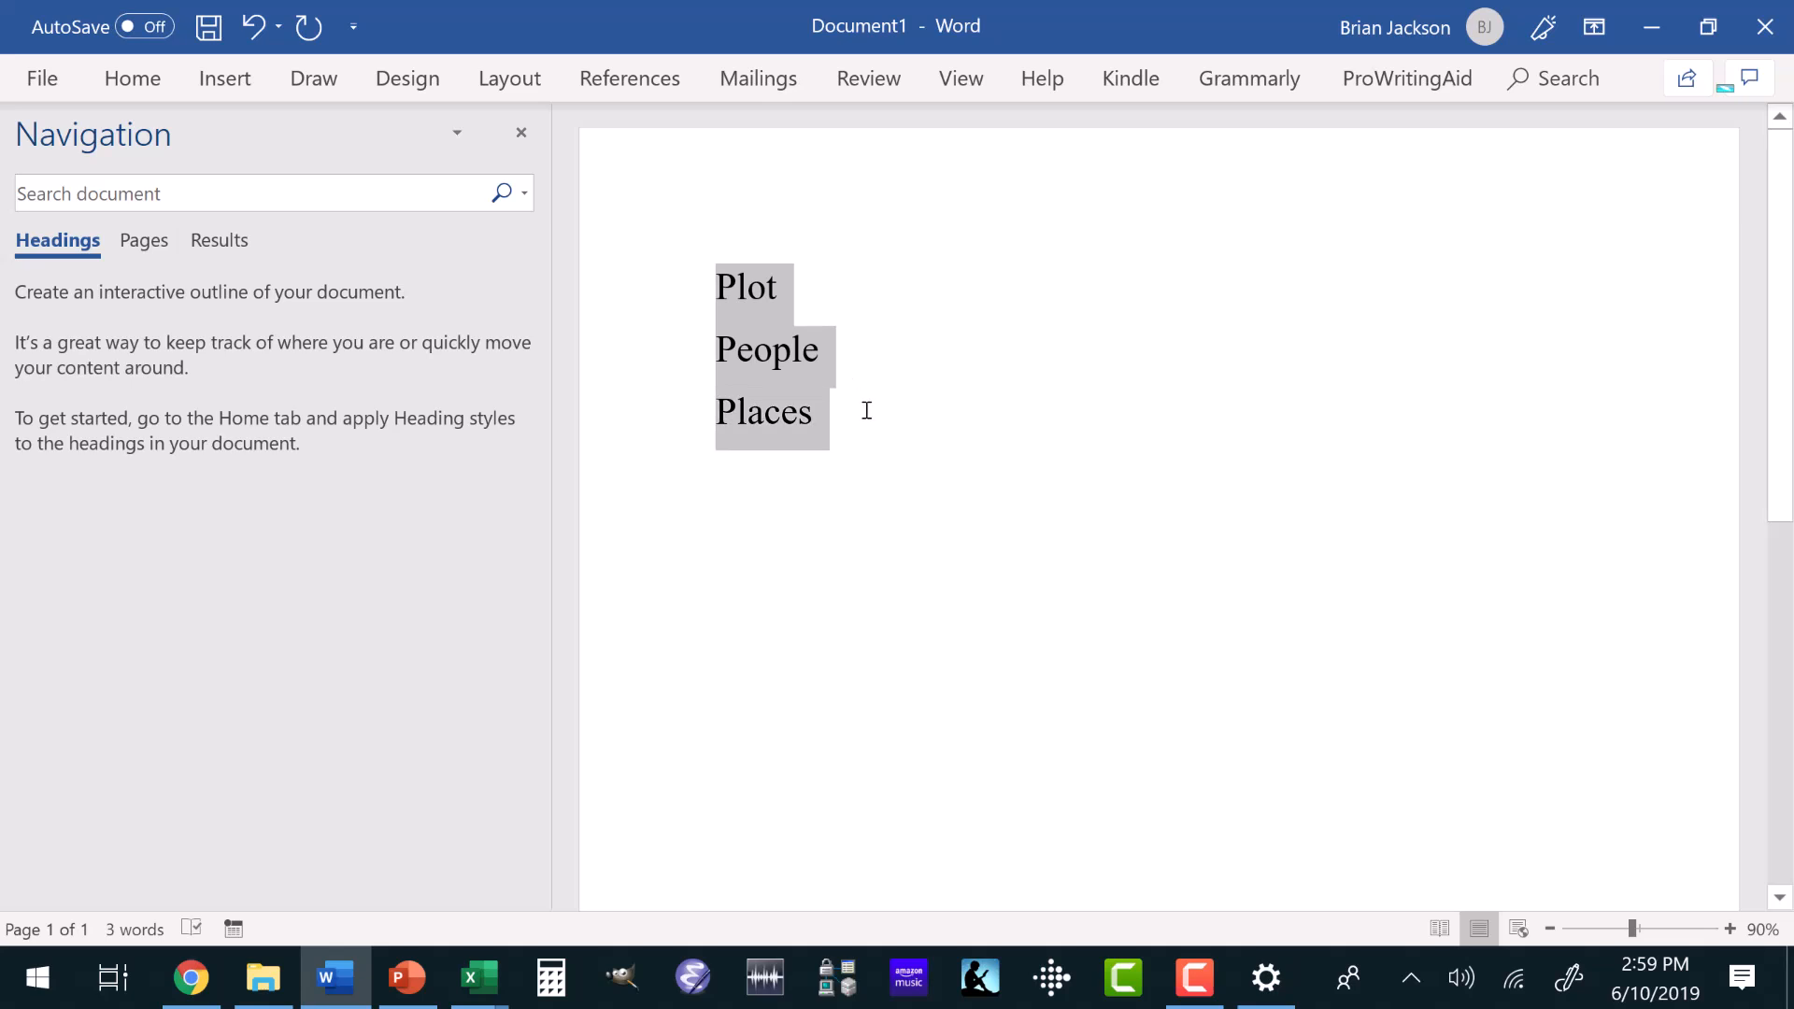
left_click(133, 82)
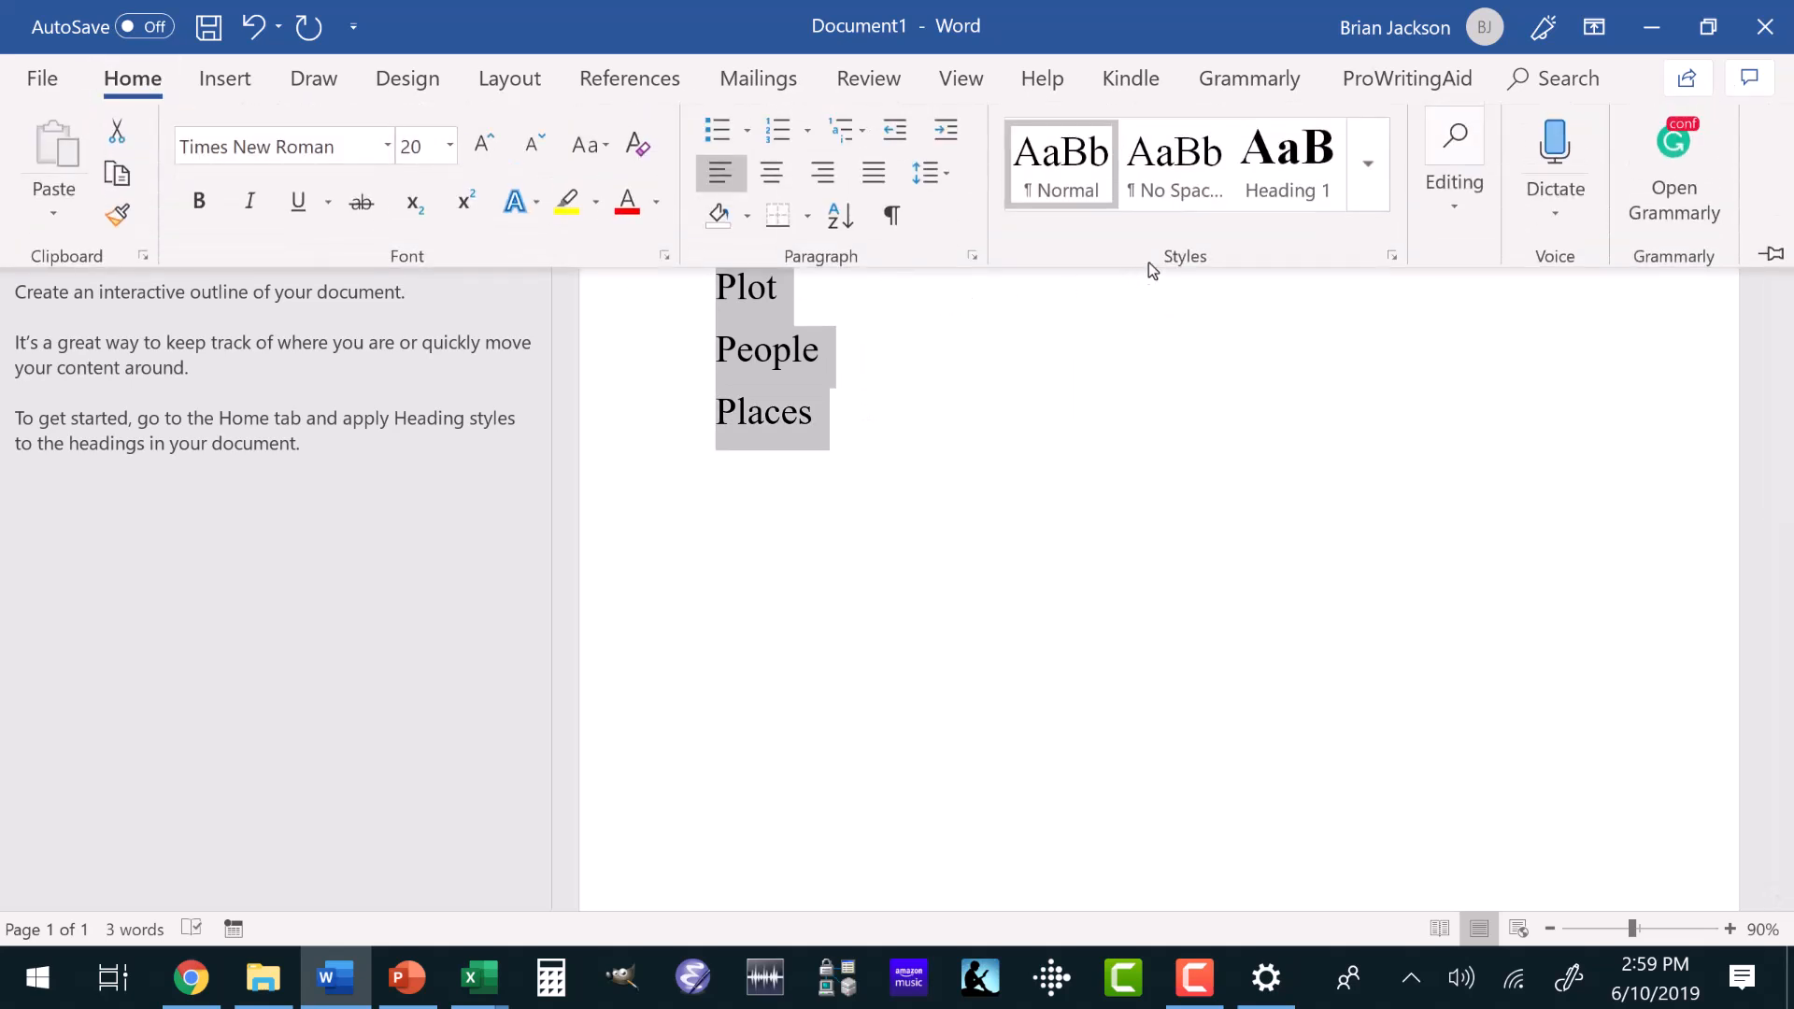
left_click(1286, 164)
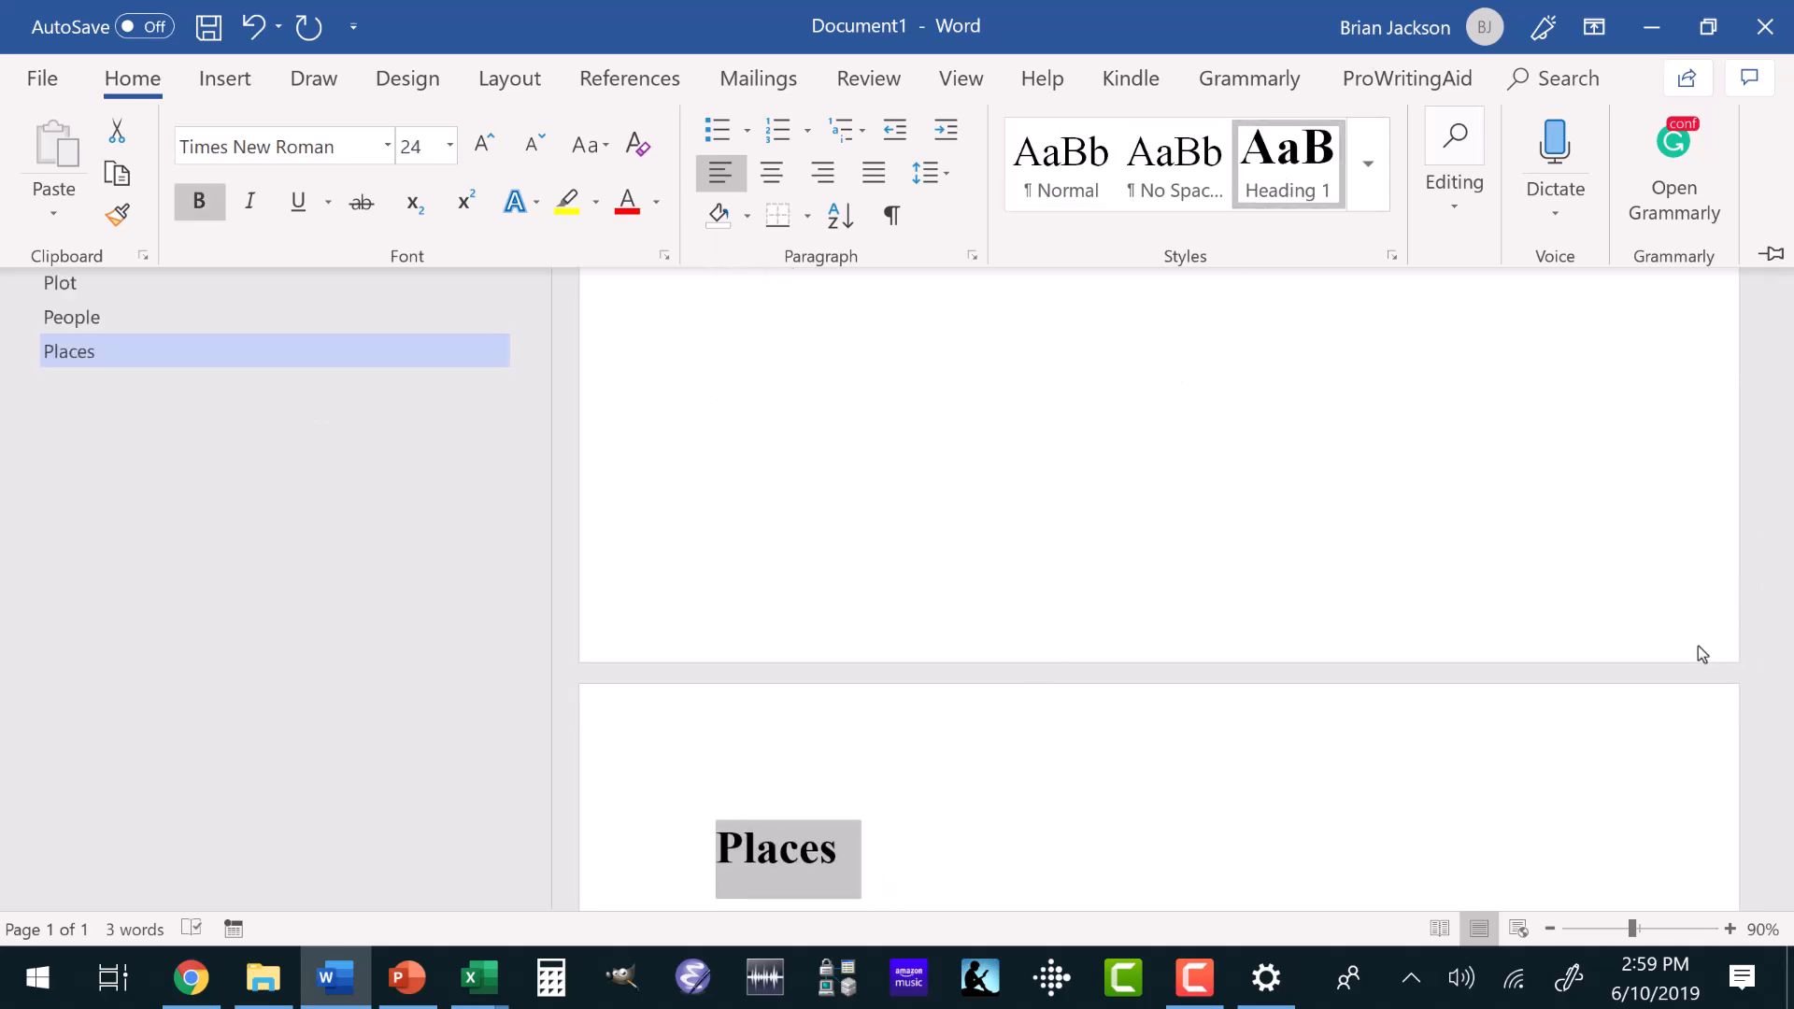
scroll(1315, 587, "up", 2)
scroll(1307, 575, "up", 12)
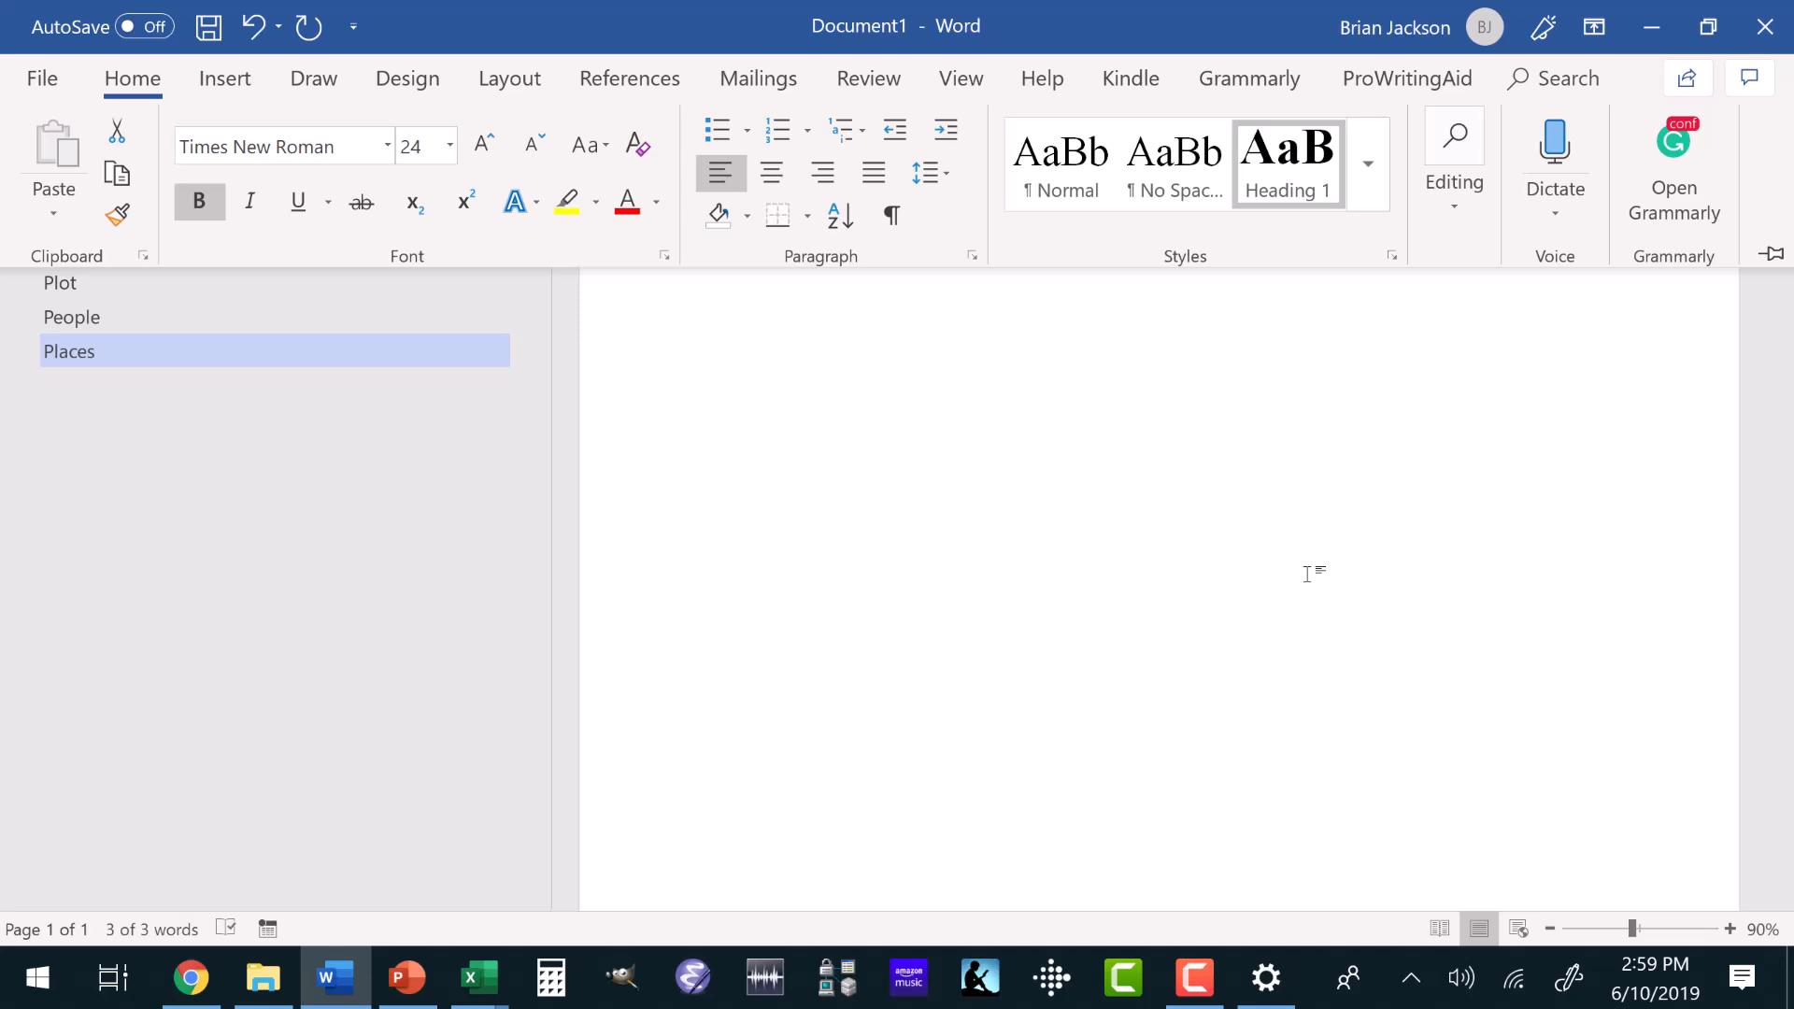
scroll(1307, 575, "up", 10)
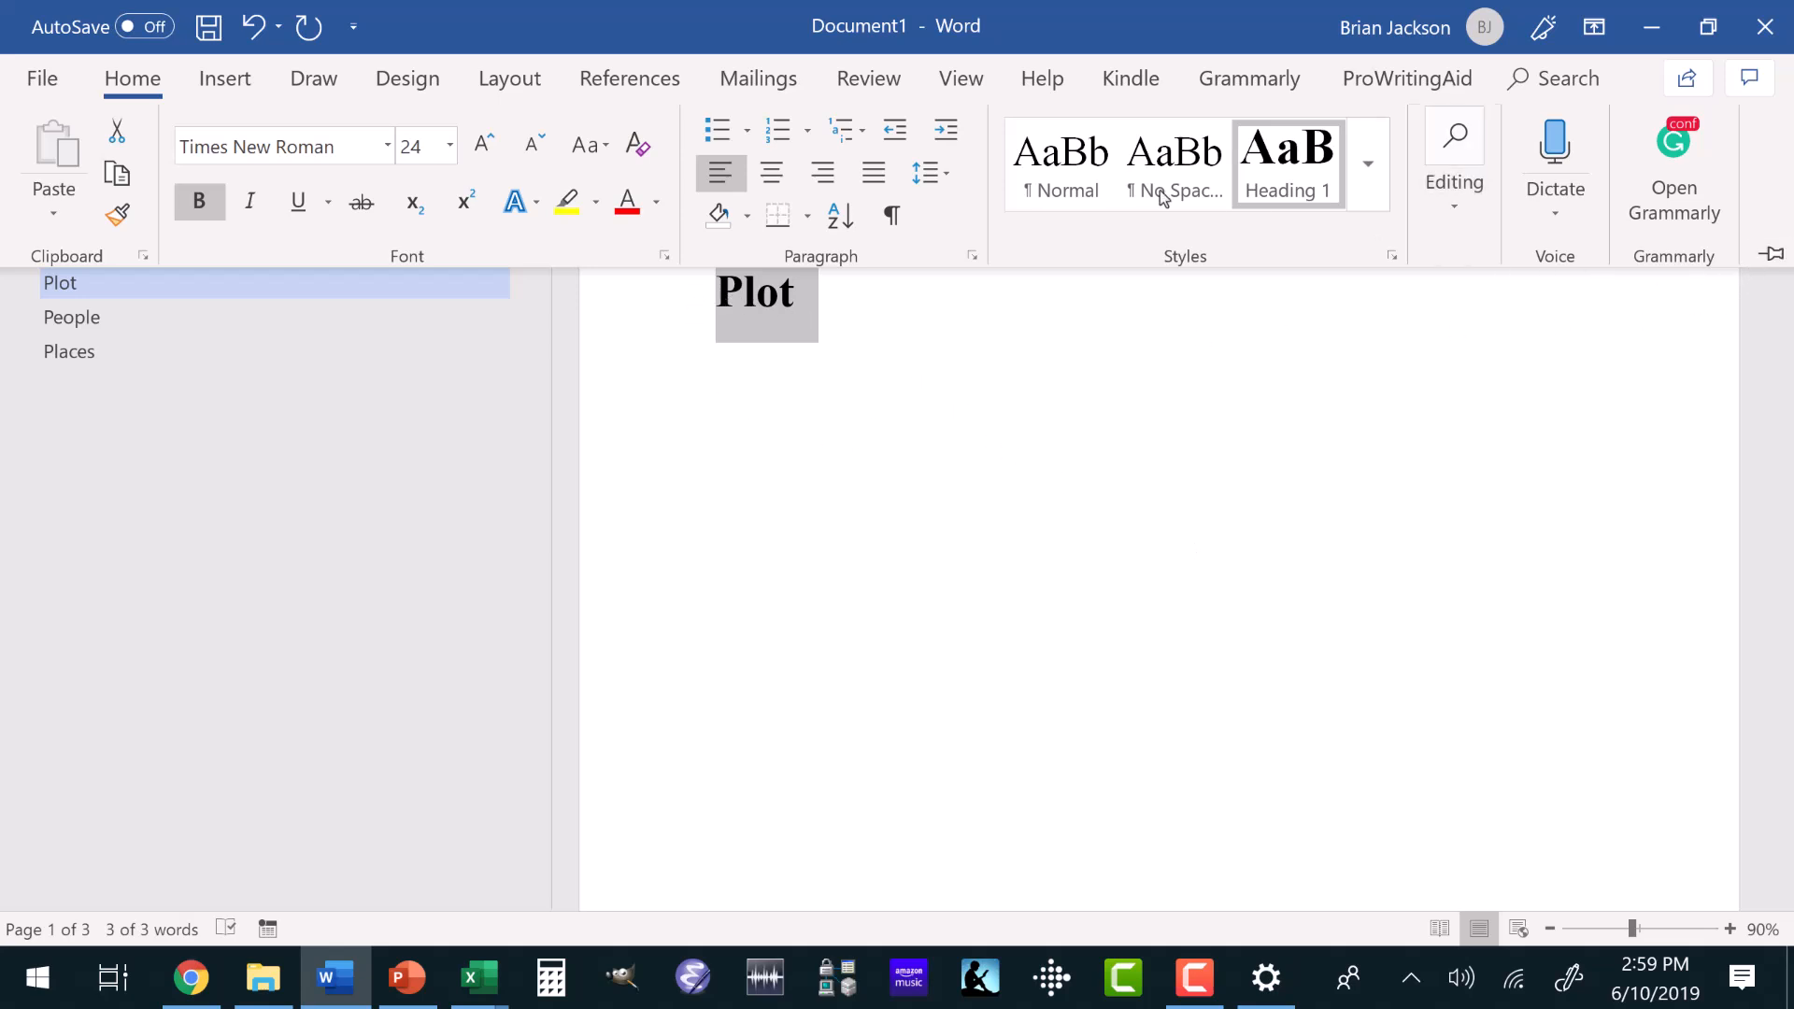
left_click(133, 78)
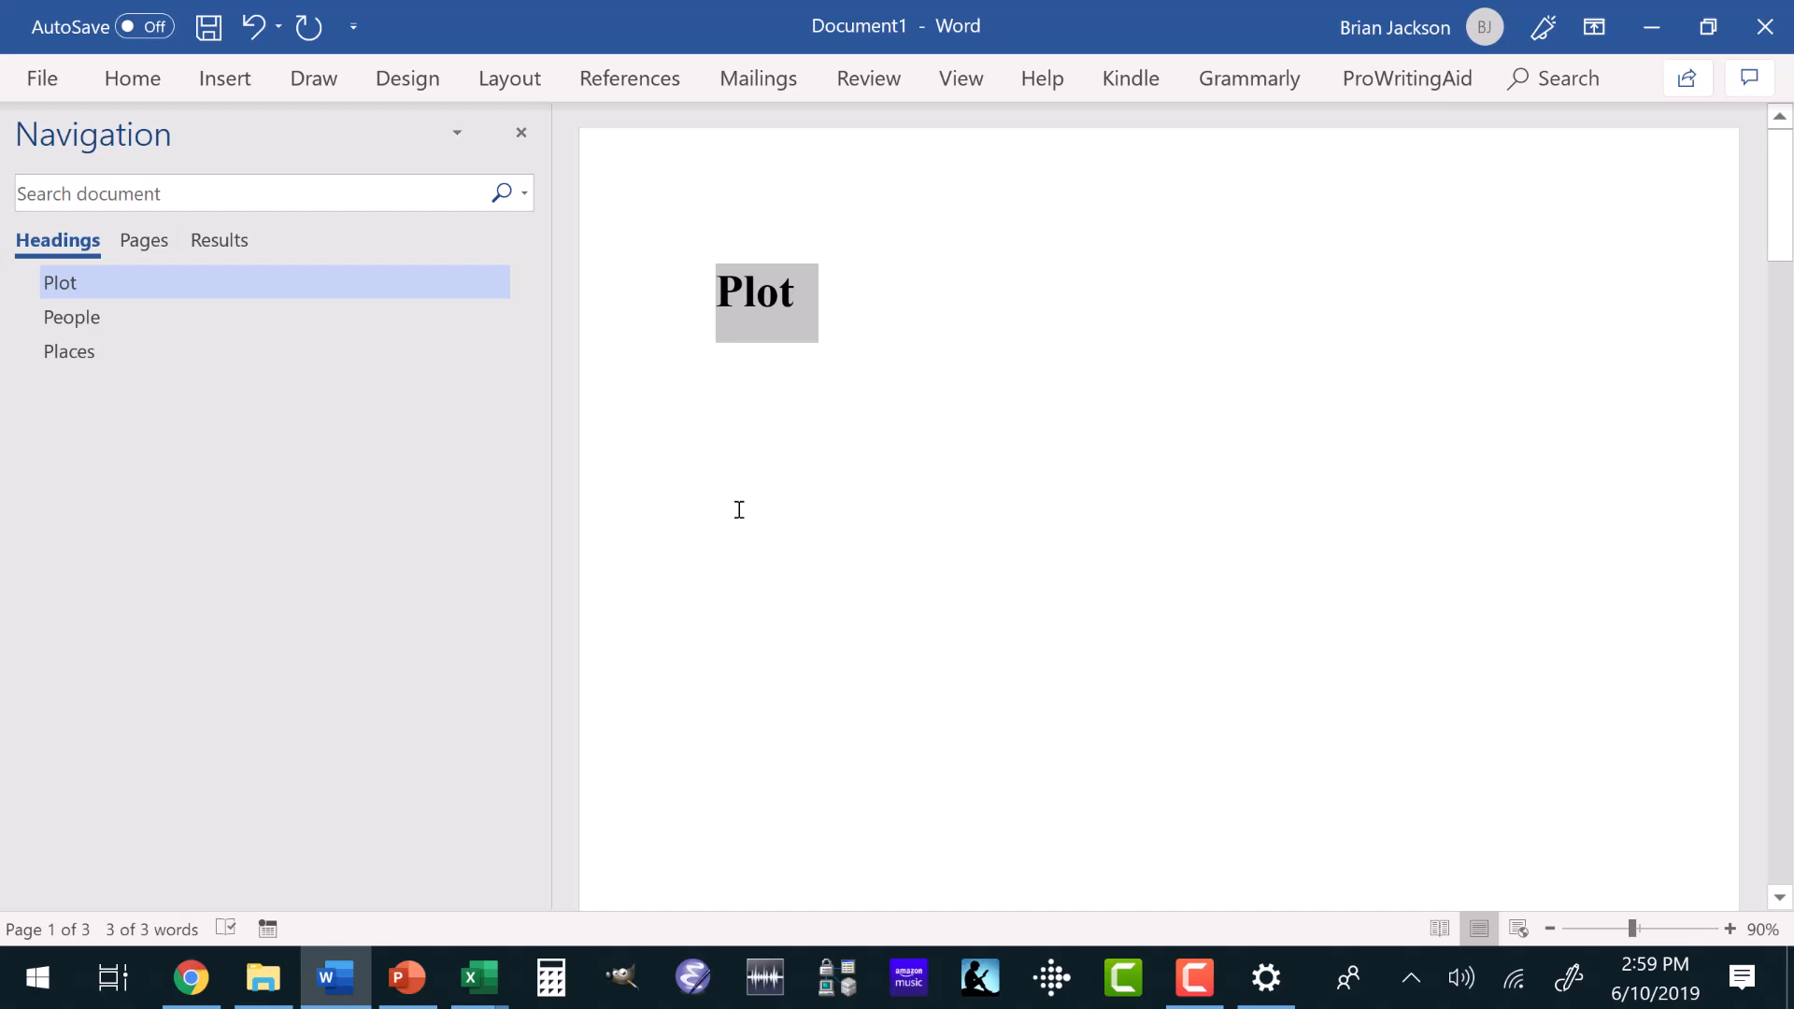
Look through the document's pages to check how the Plot, People and Places headings are laid out.
scroll(738, 509, "down", 8)
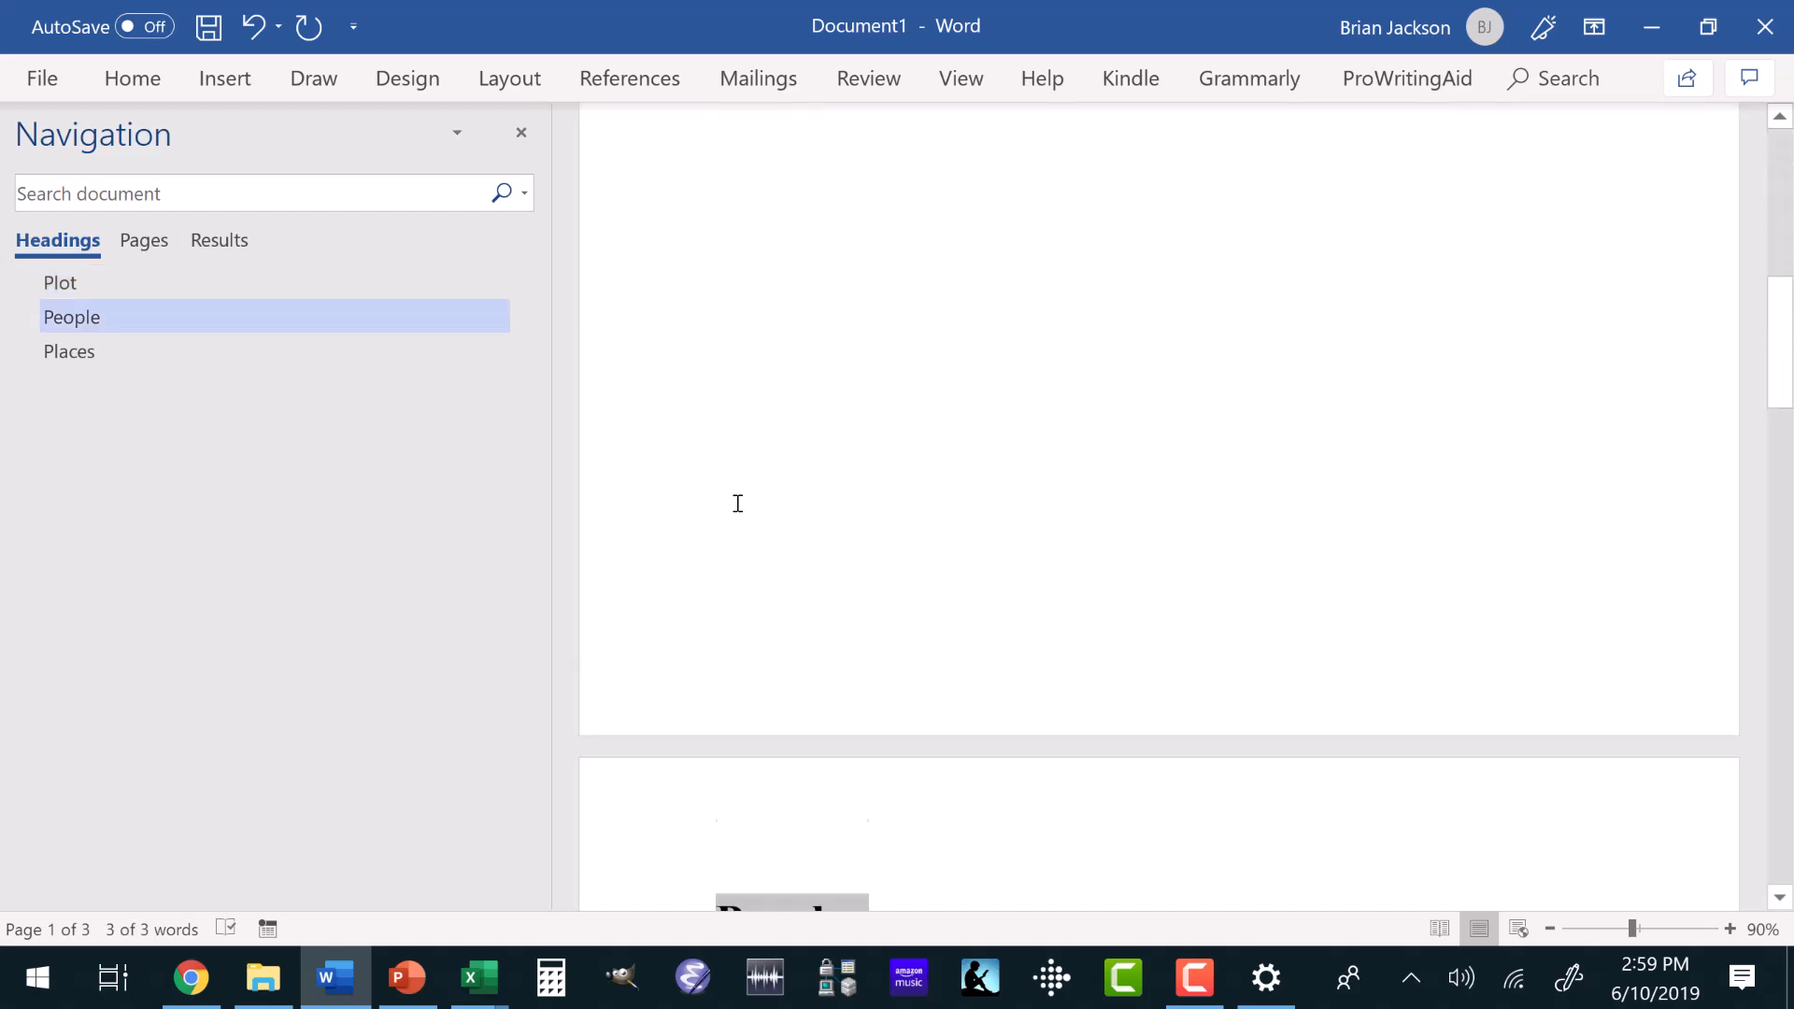
scroll(738, 511, "down", 2)
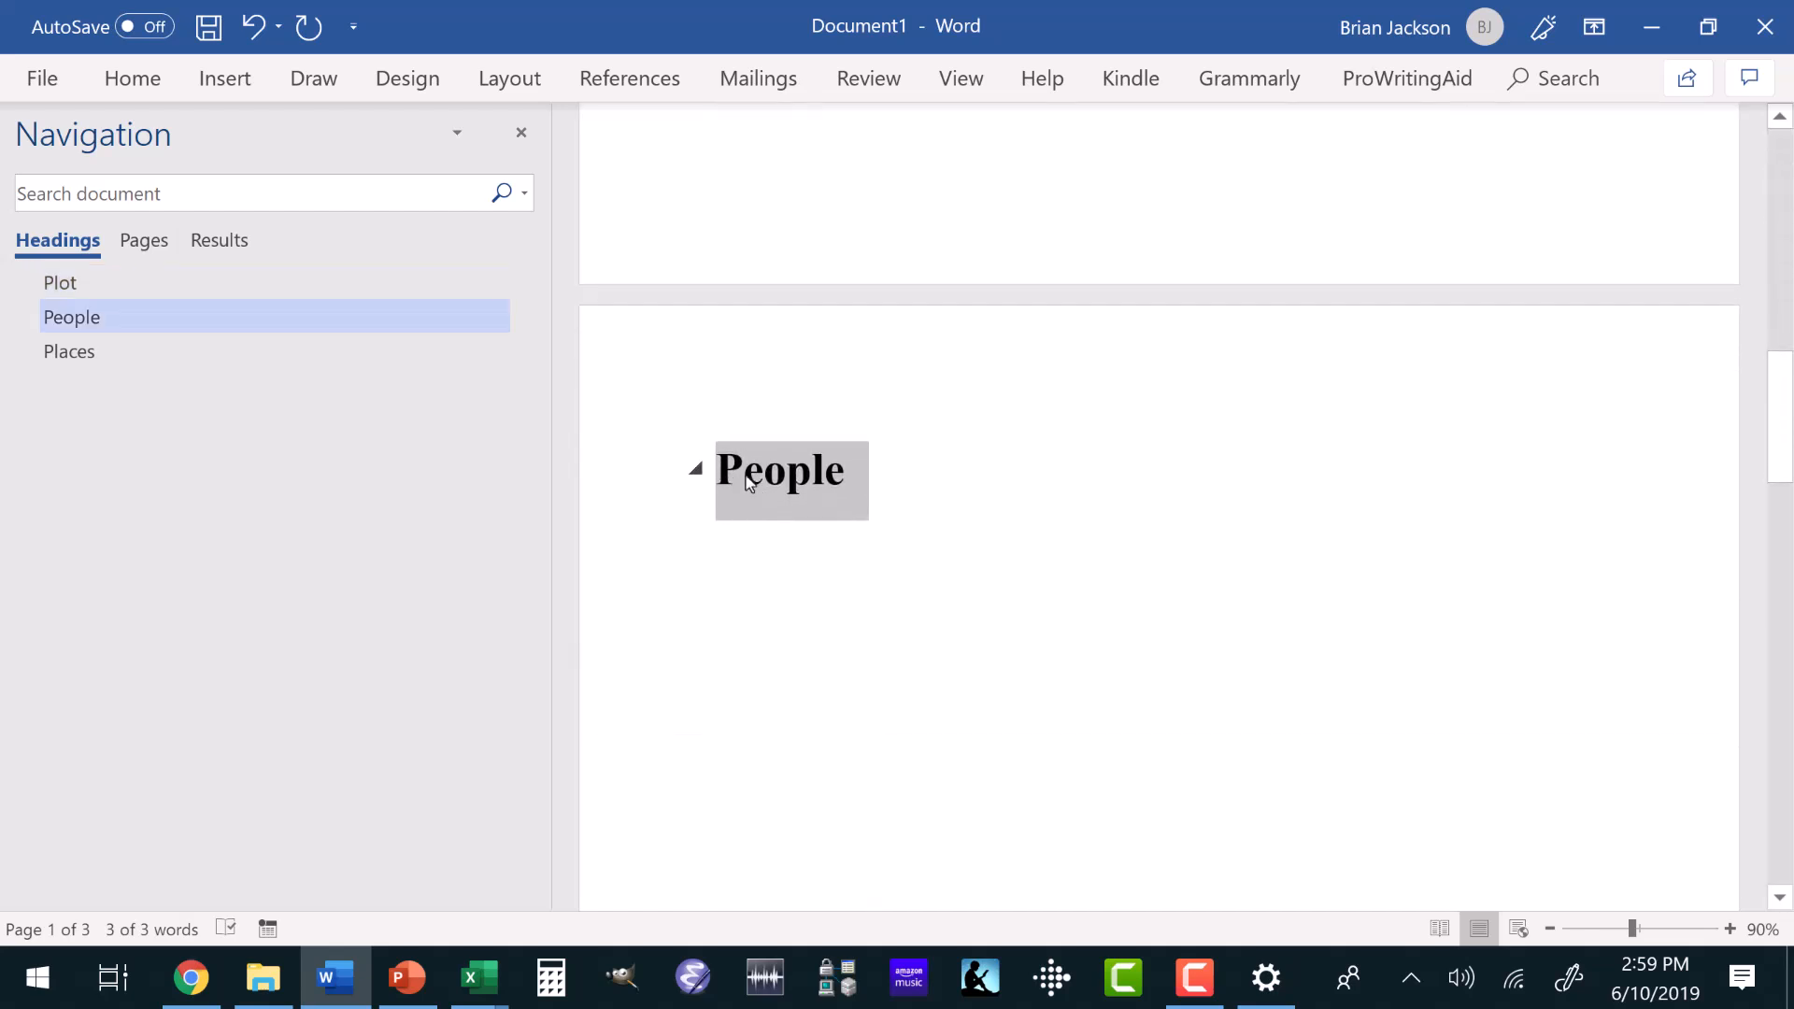
scroll(734, 512, "down", 5)
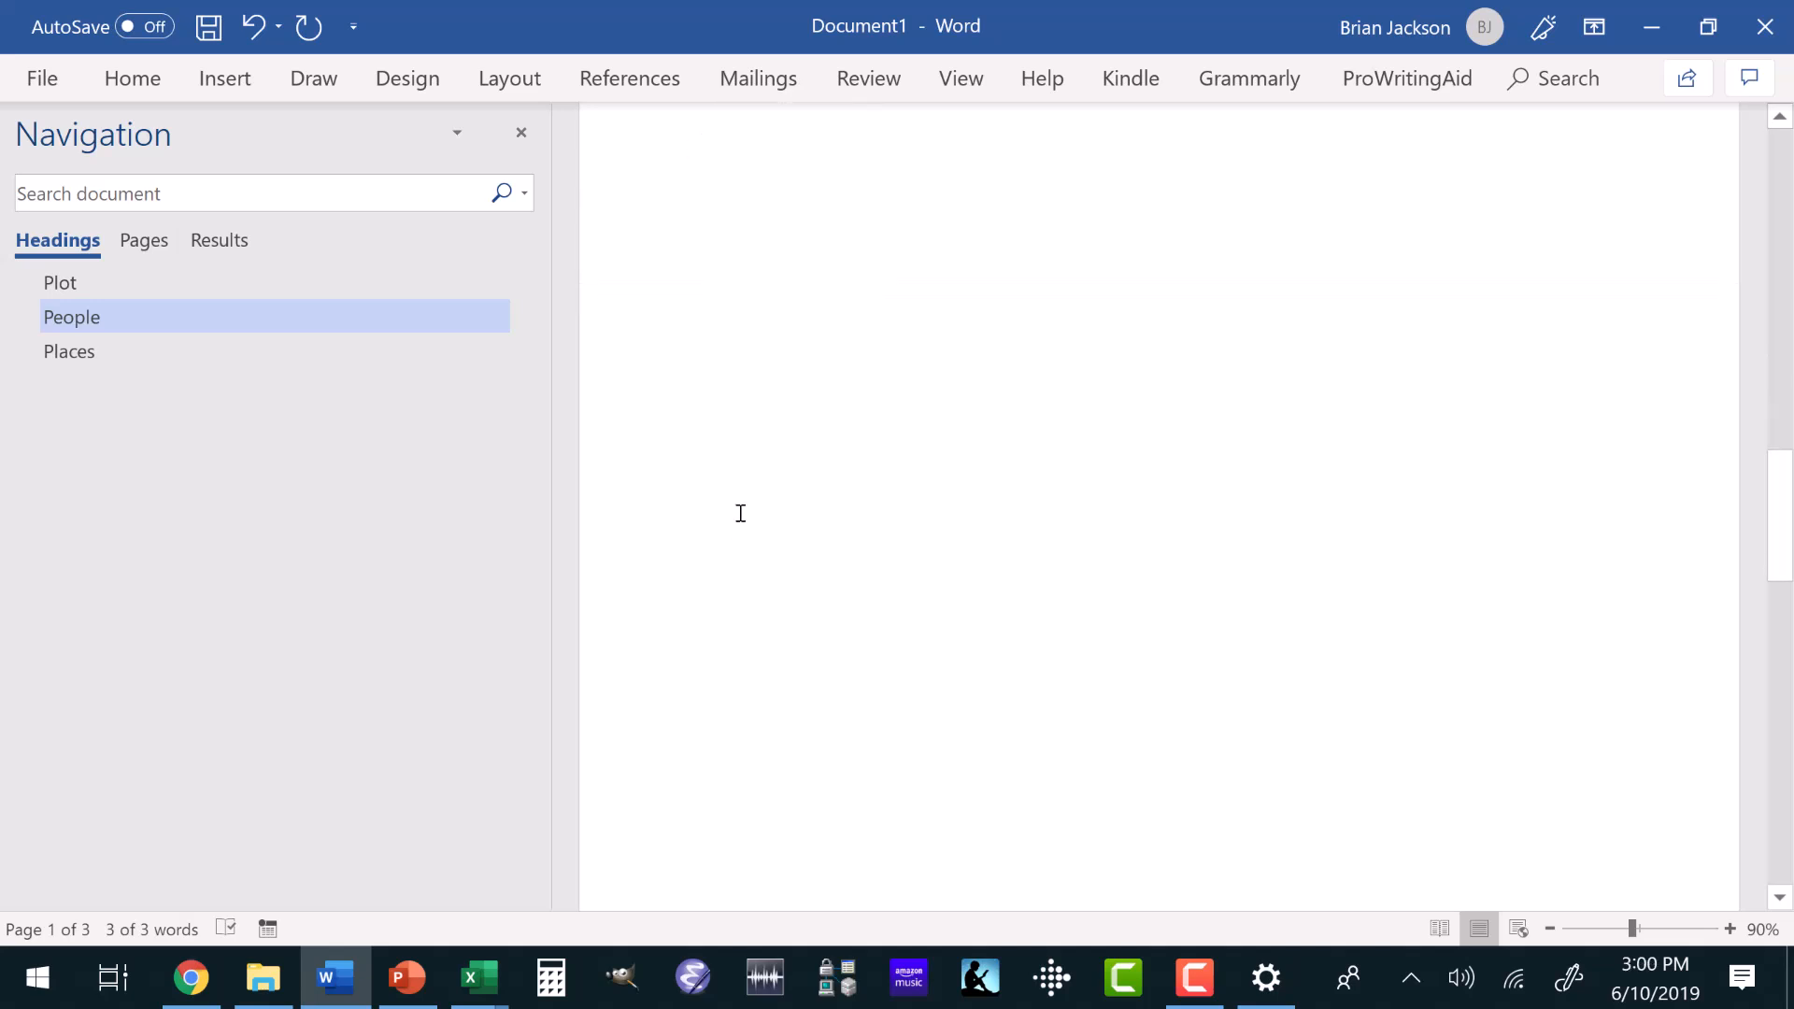
scroll(740, 513, "down", 5)
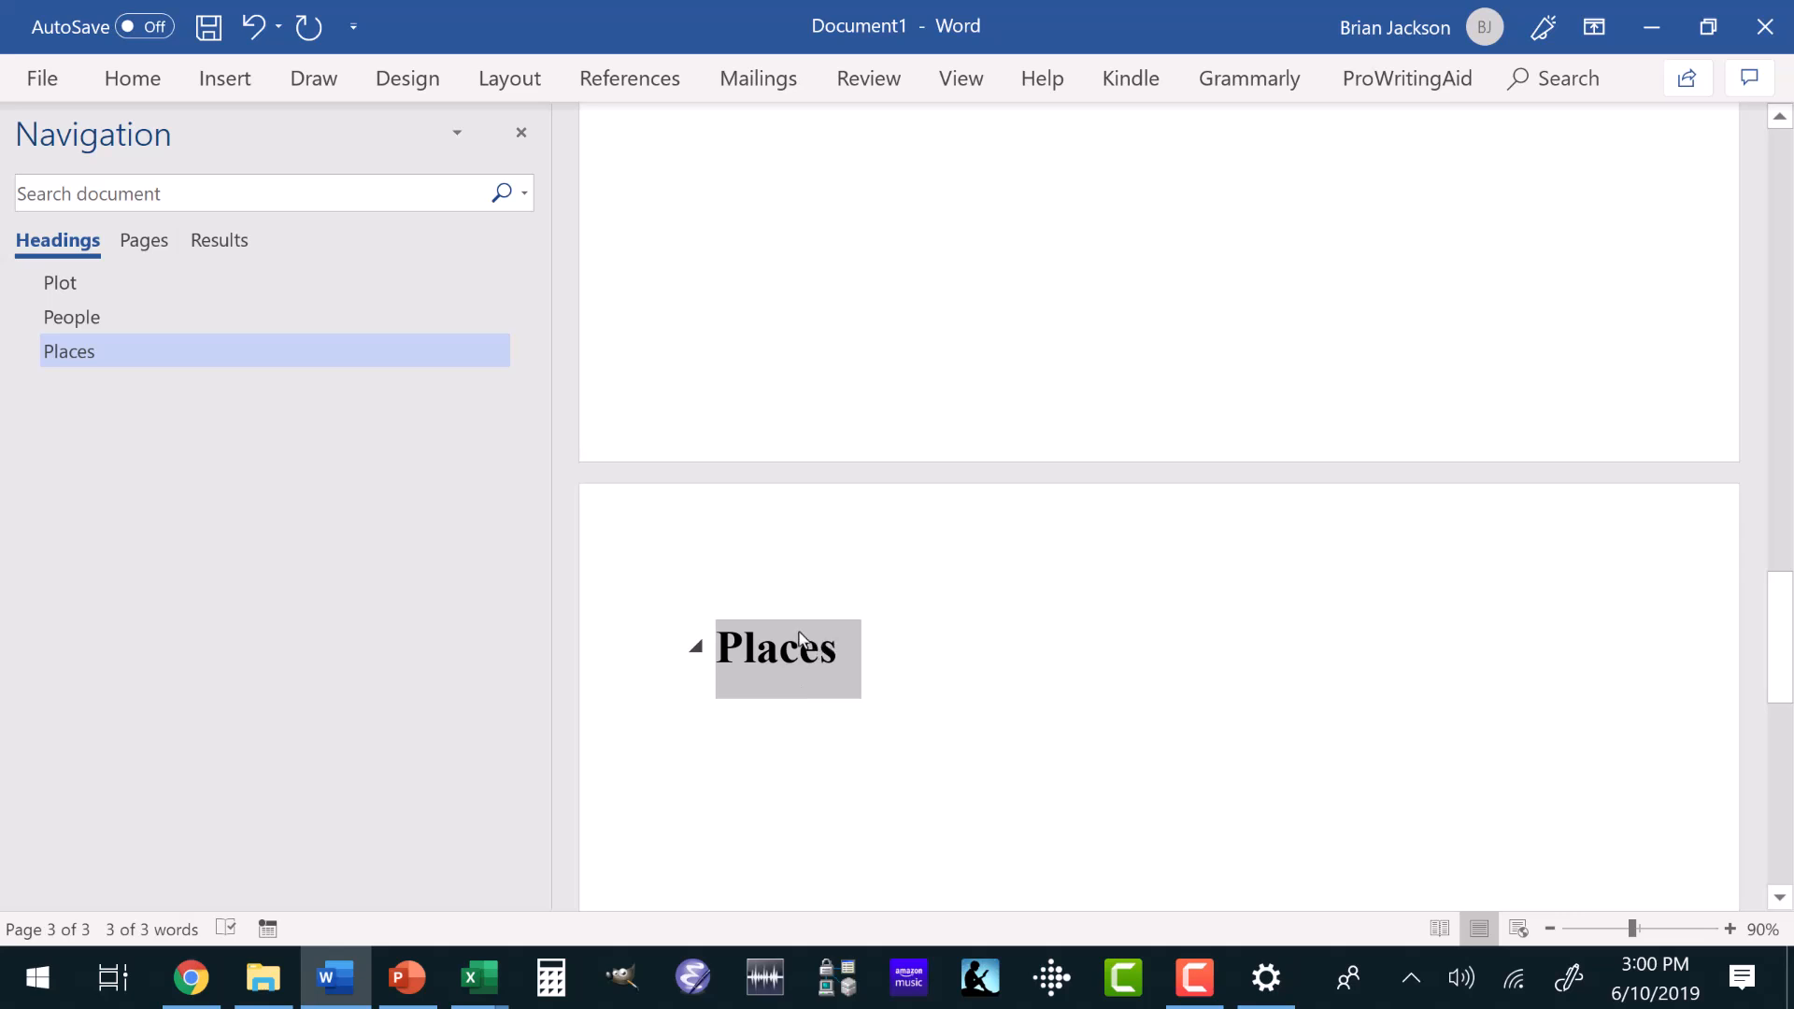
scroll(783, 634, "up", 3)
scroll(783, 634, "up", 7)
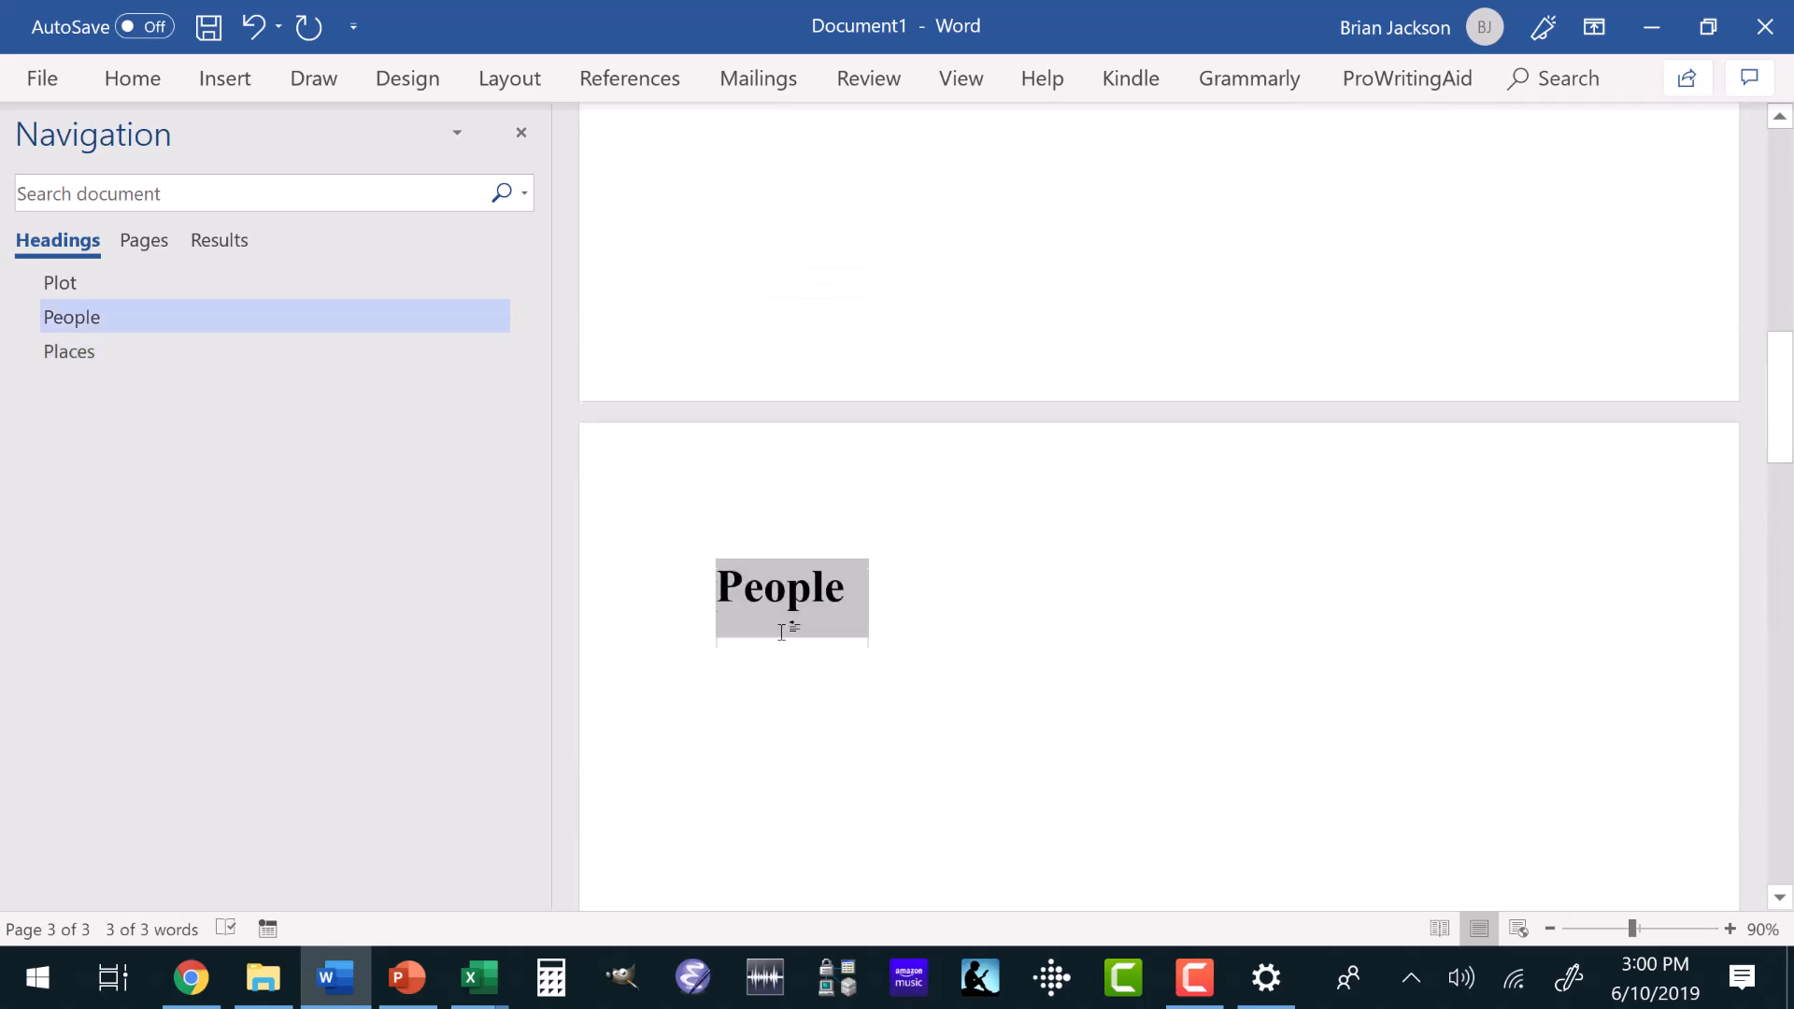
scroll(783, 633, "up", 10)
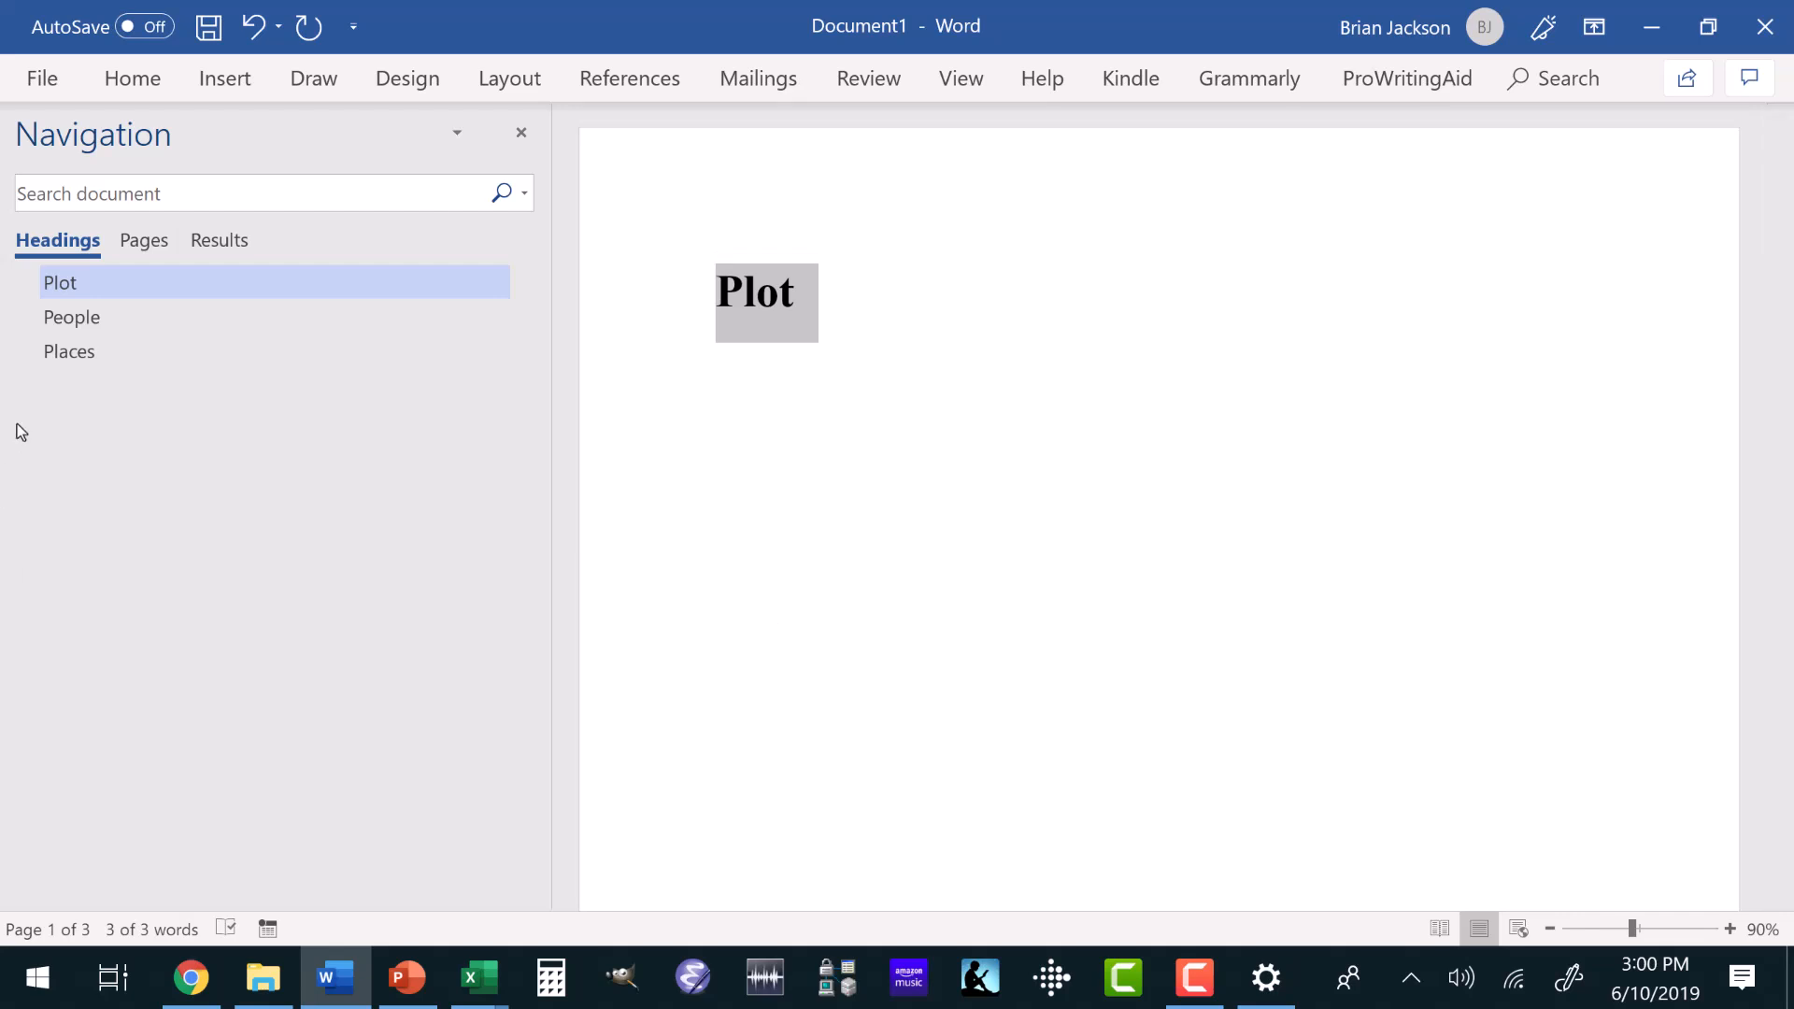
Jump through the outline to the People, Places and Plot headings, and place the text cursor at the end of Plot.
left_click(61, 320)
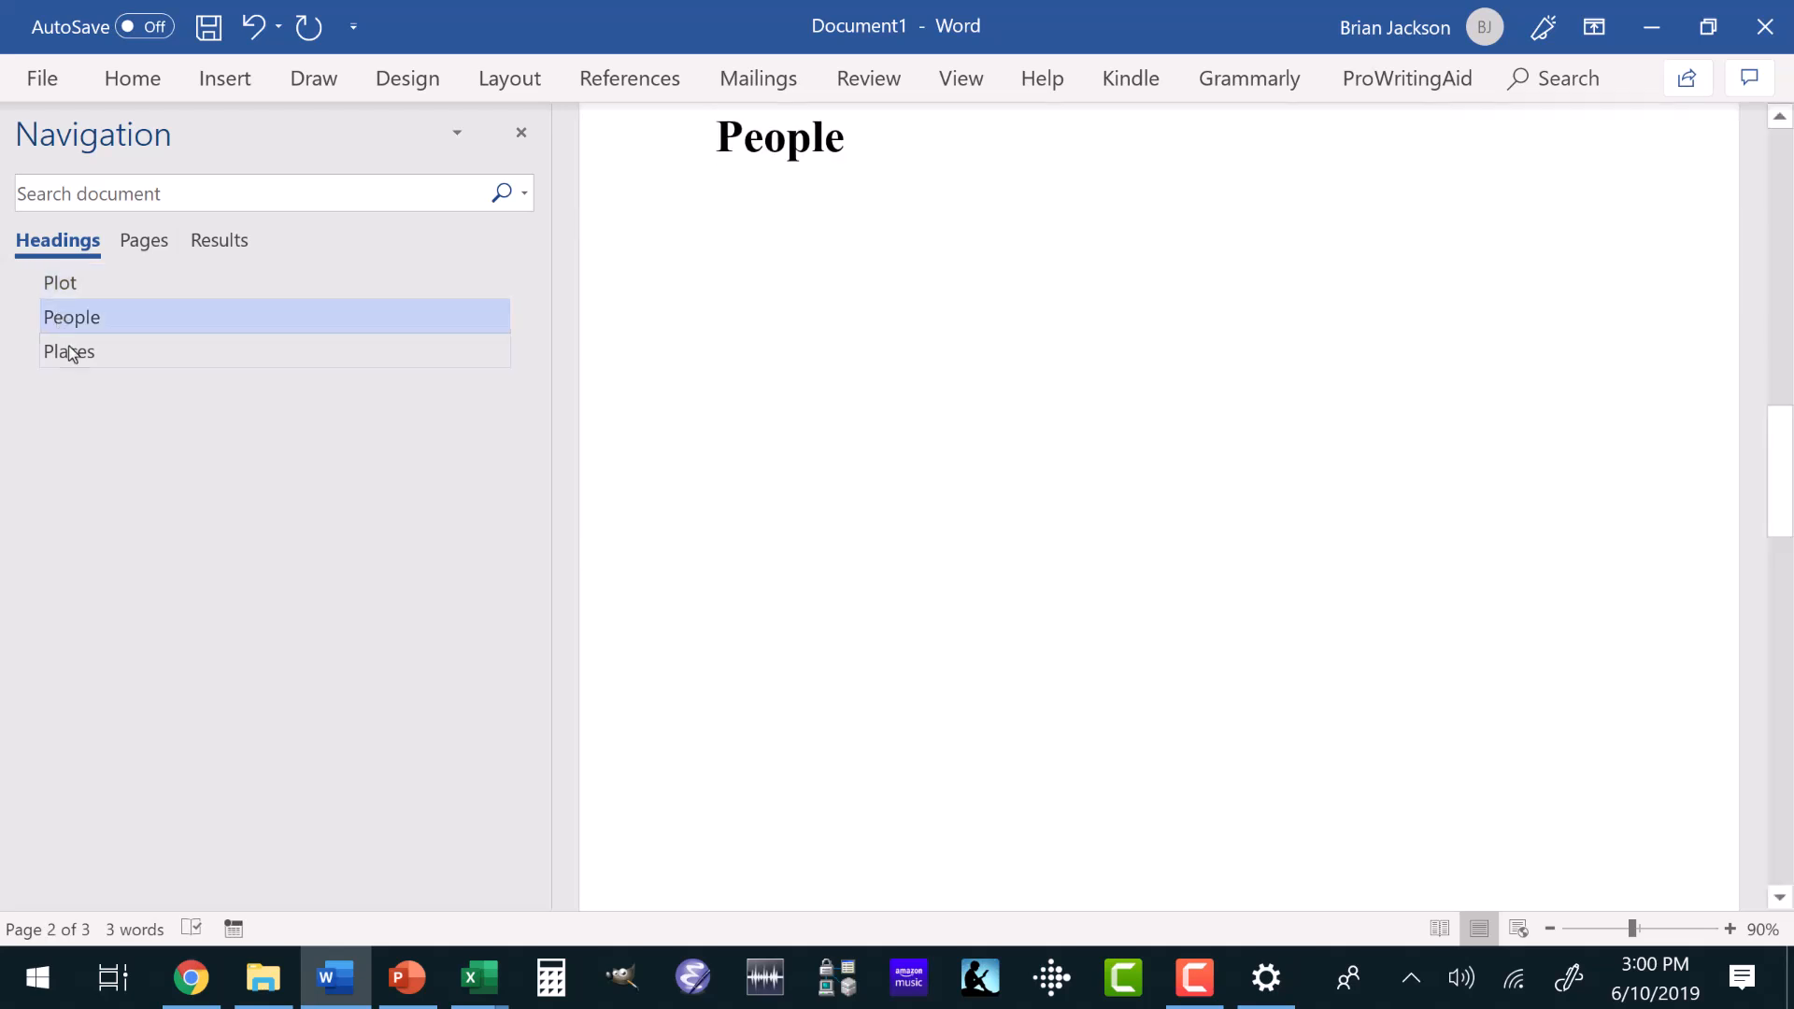
left_click(70, 353)
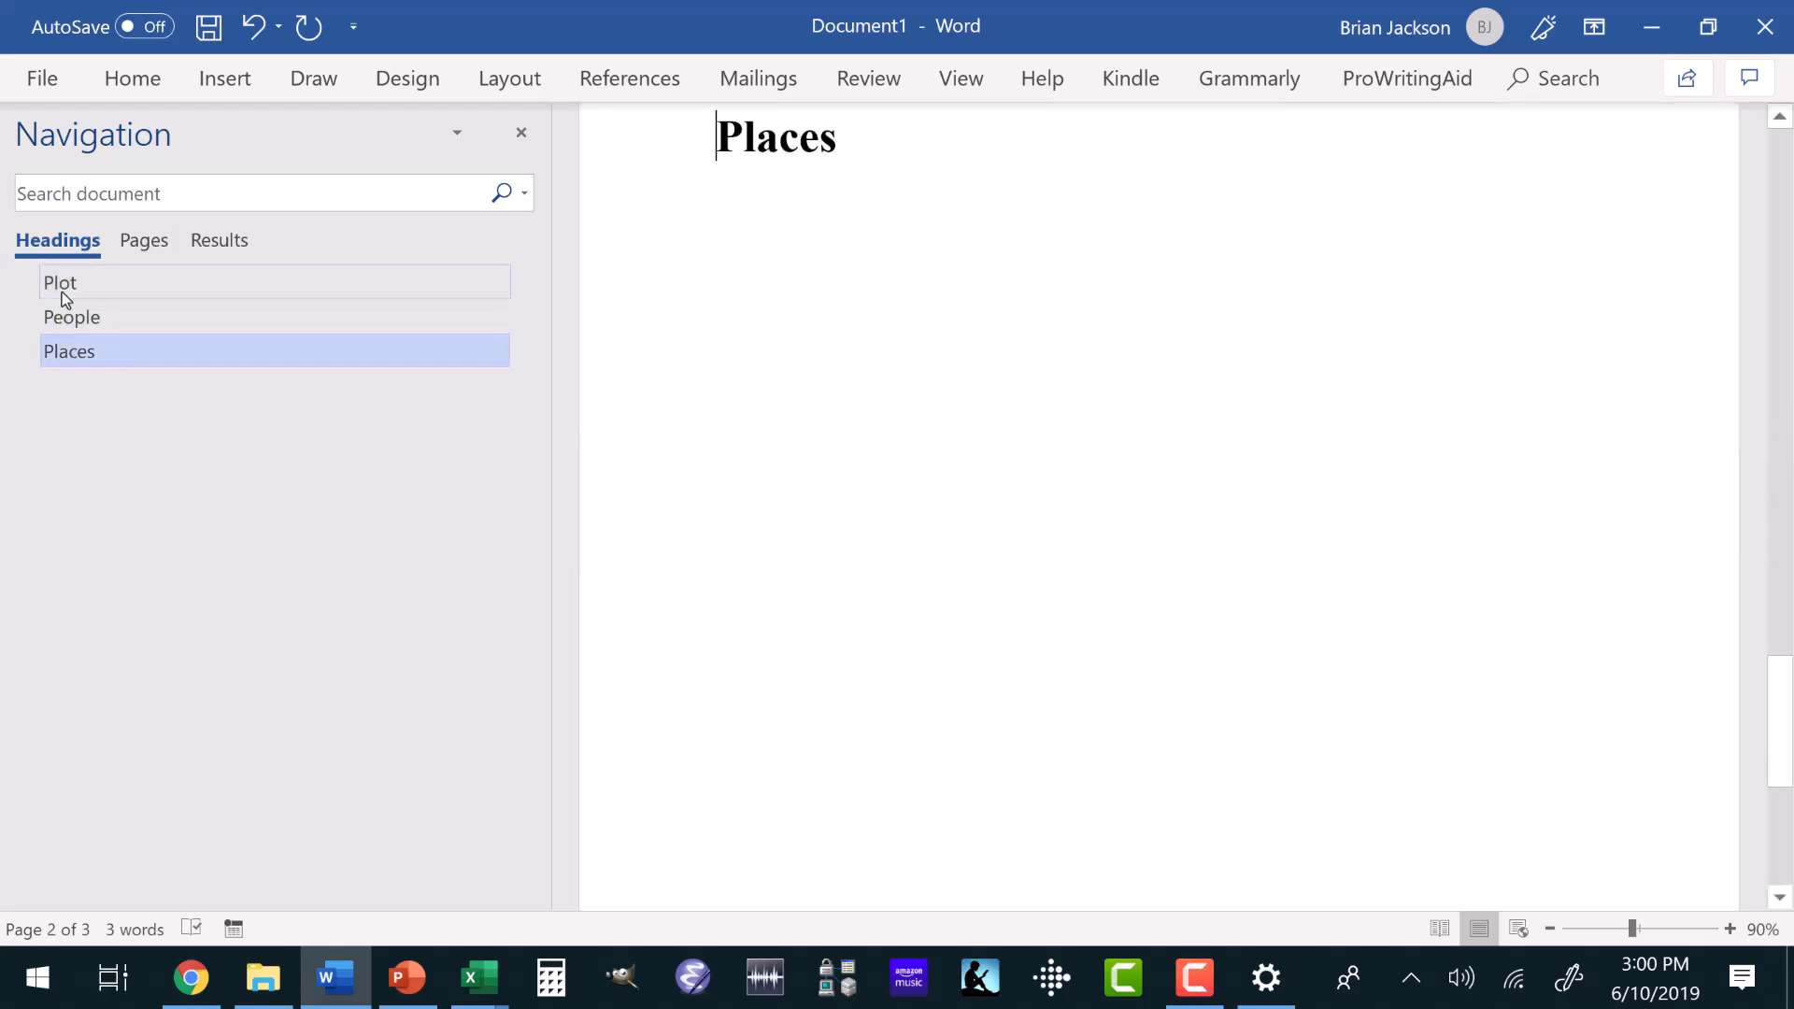
left_click(61, 292)
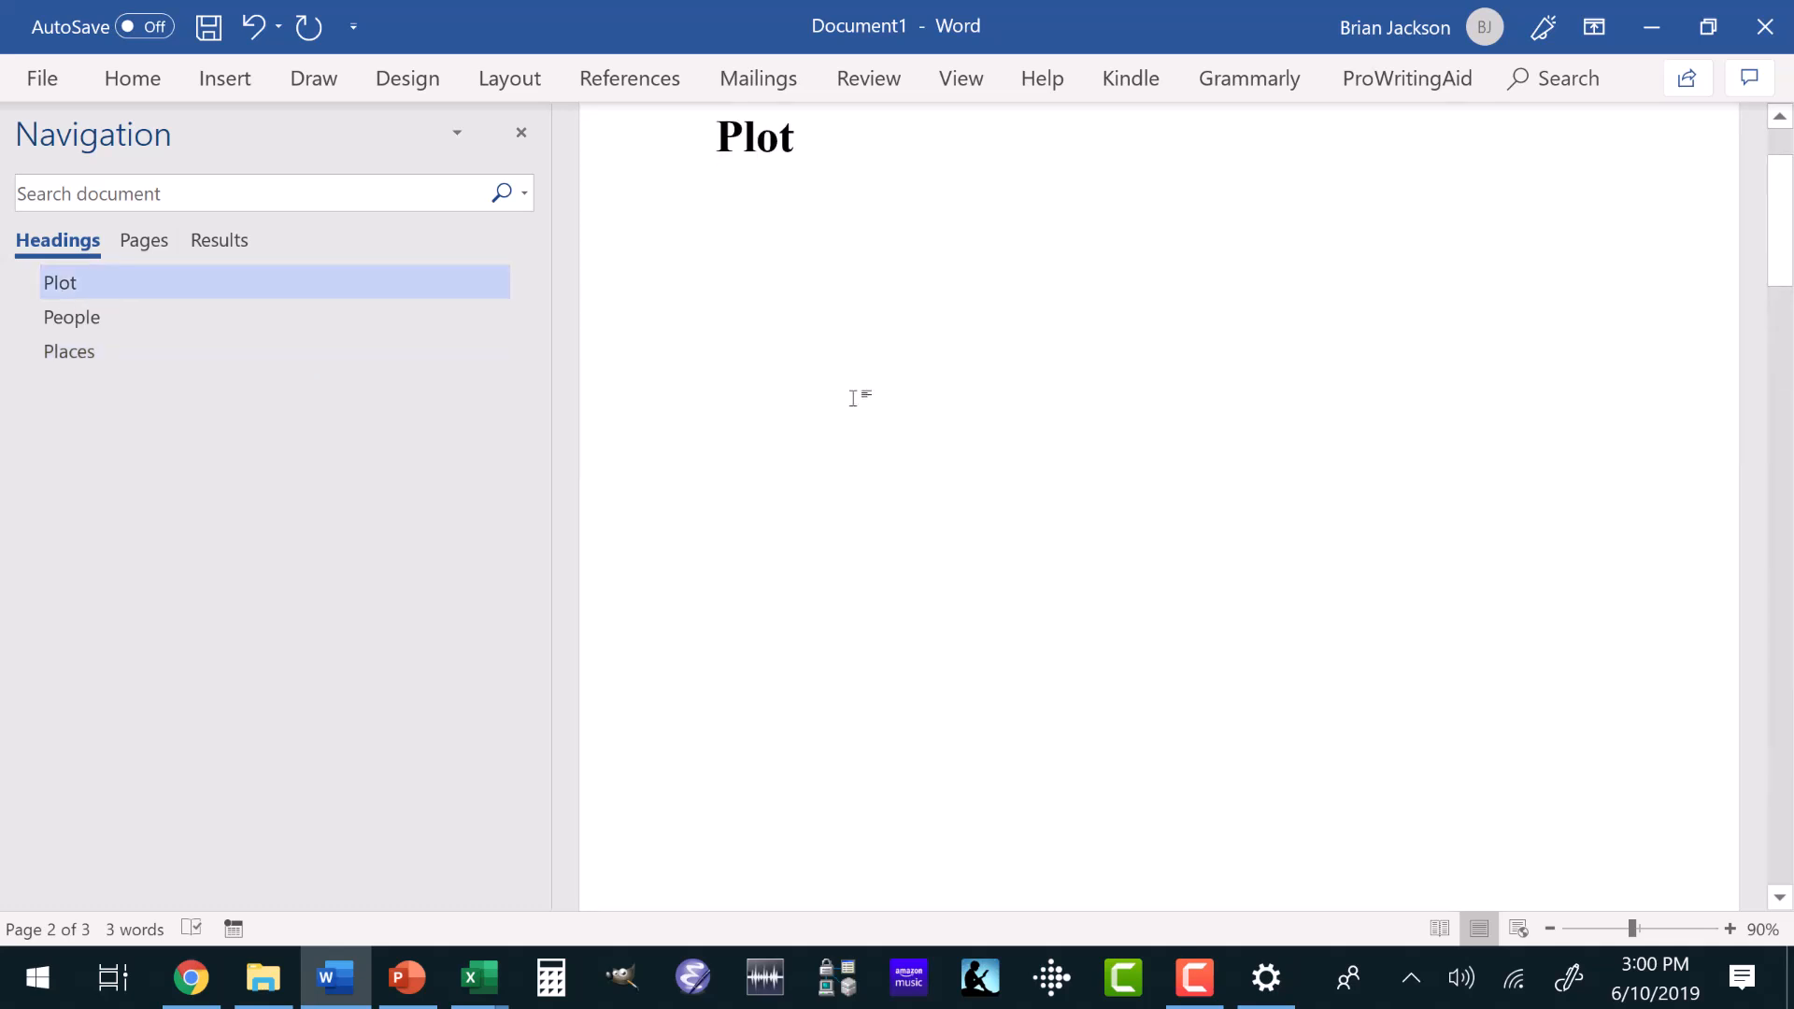
left_click(812, 144)
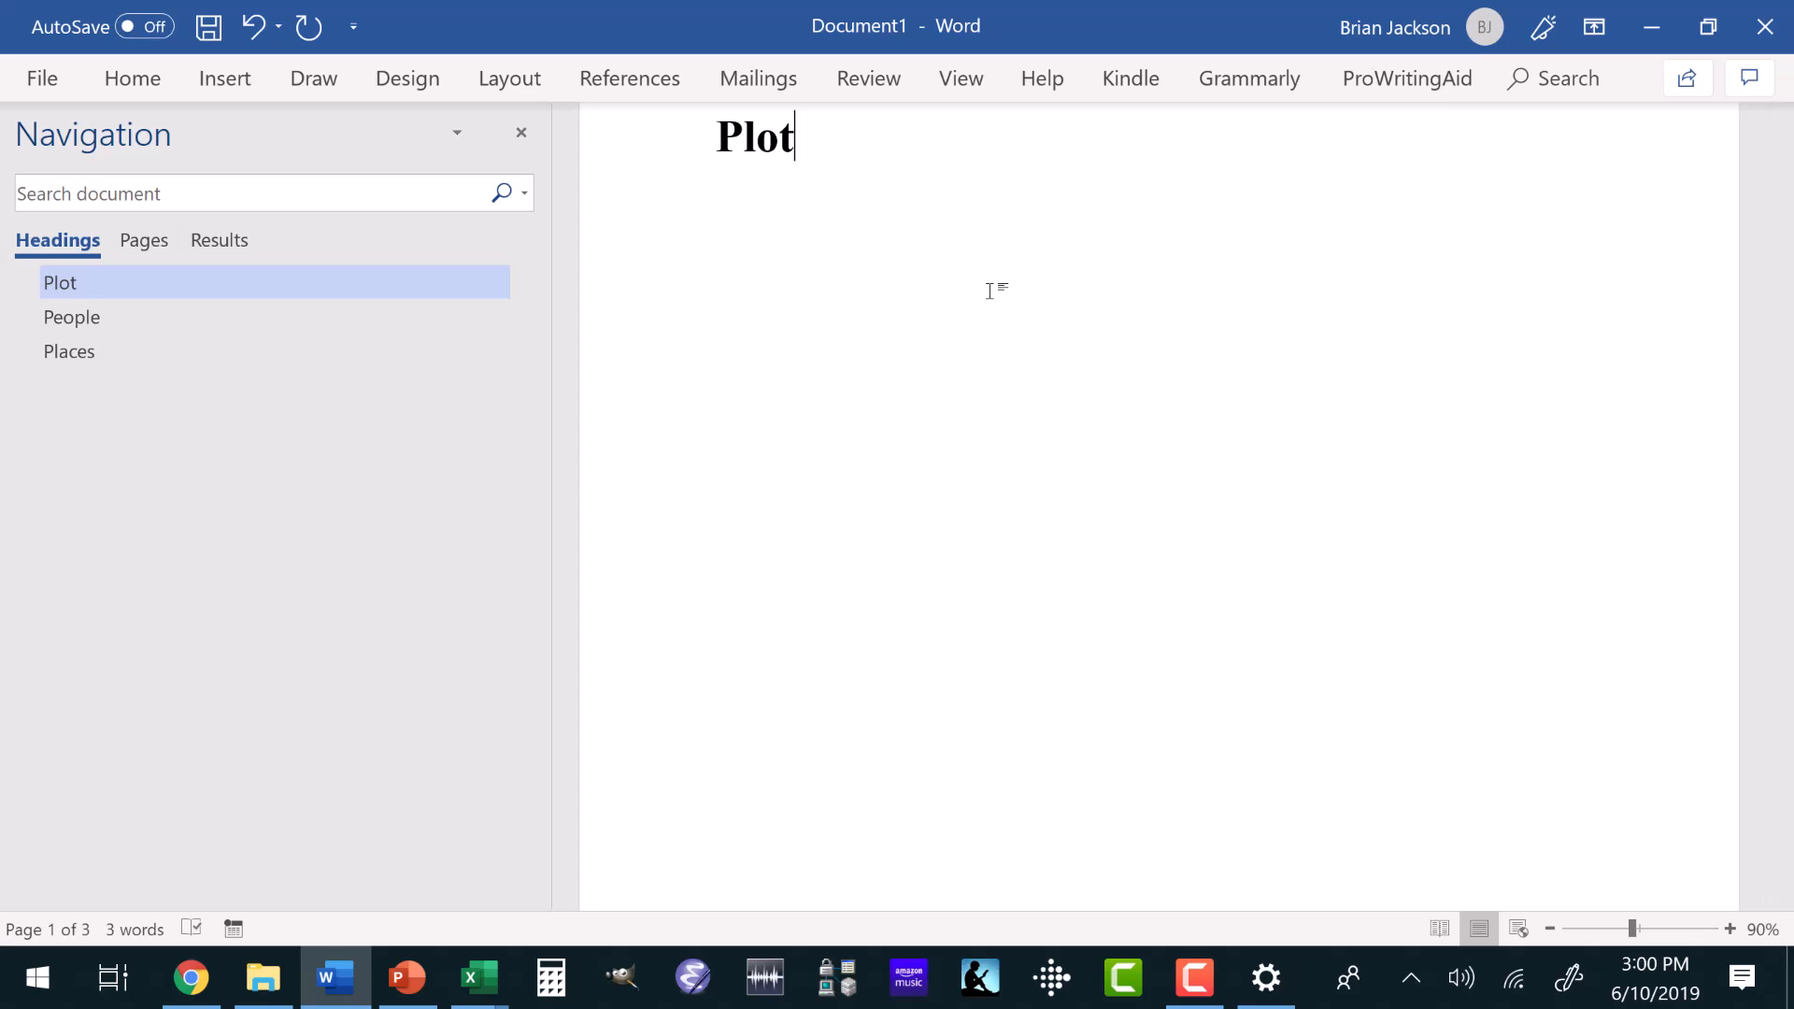
Add the line "Man goes to airport" beneath the Plot heading.
key("Return")
type("Man goes to airport")
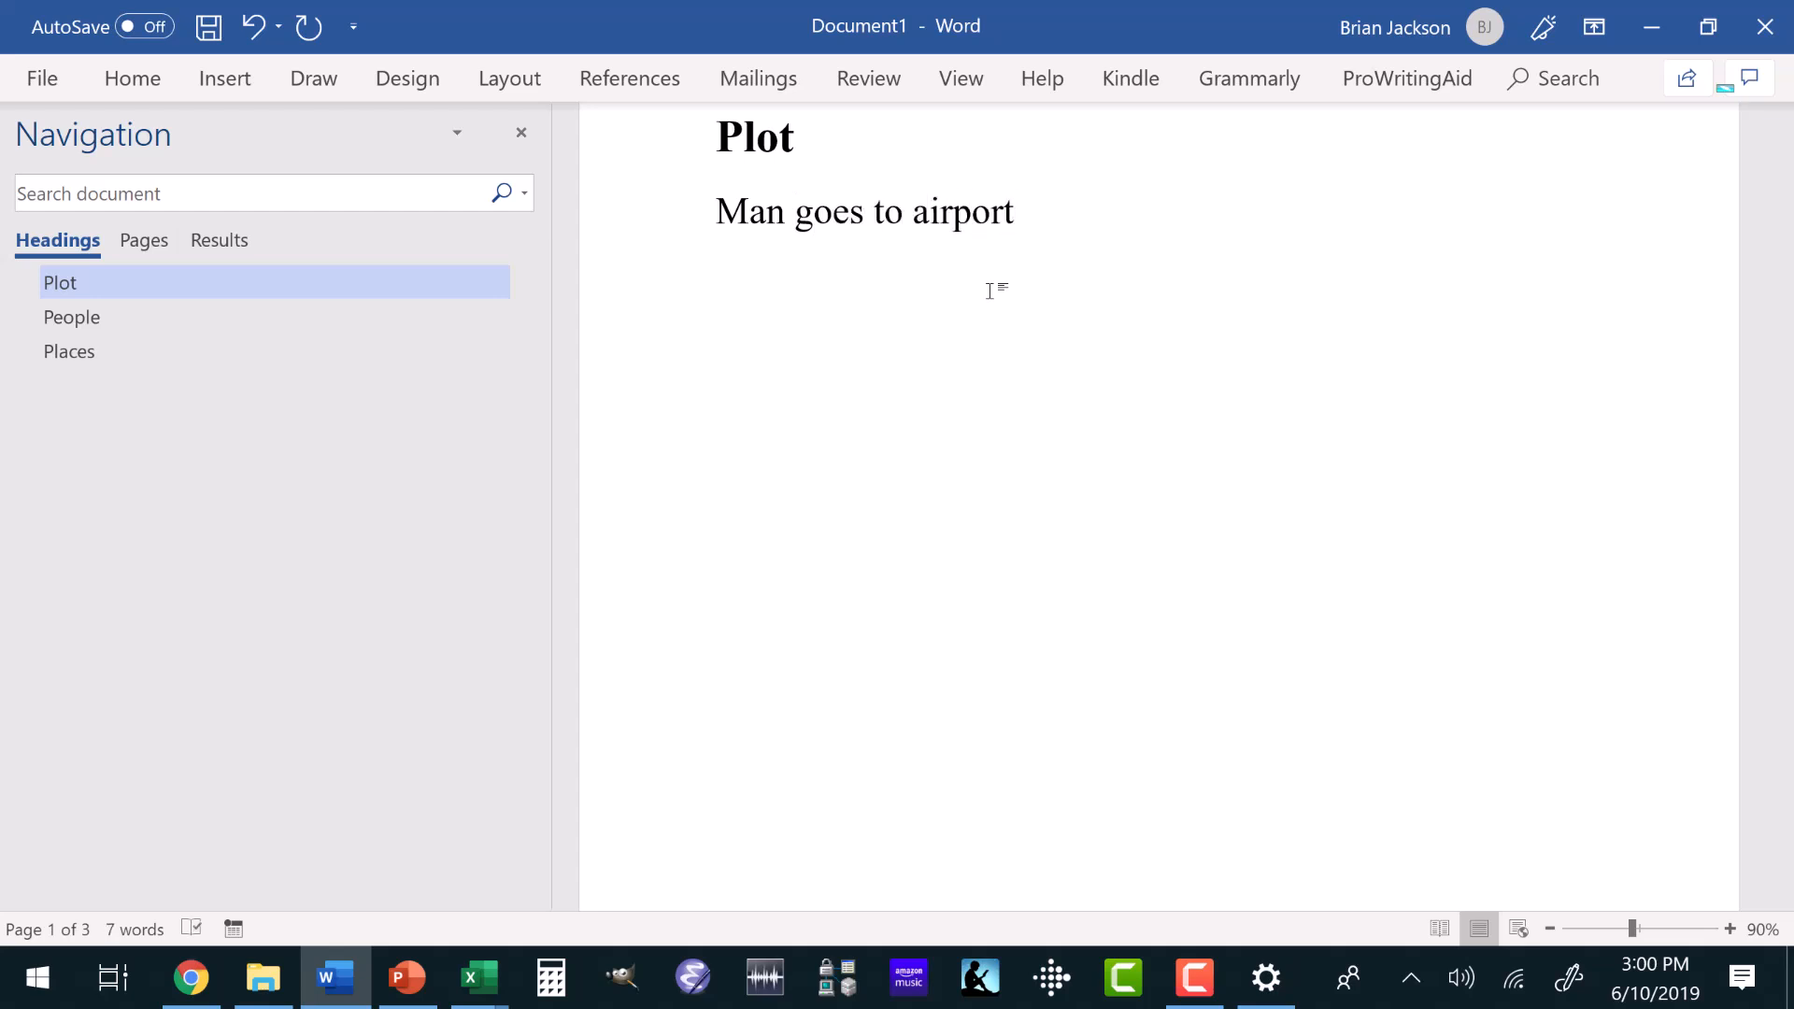
Add a second plot line reading "He’s carrying drugs in his suitcase".
key("Return")
type("He’s carr")
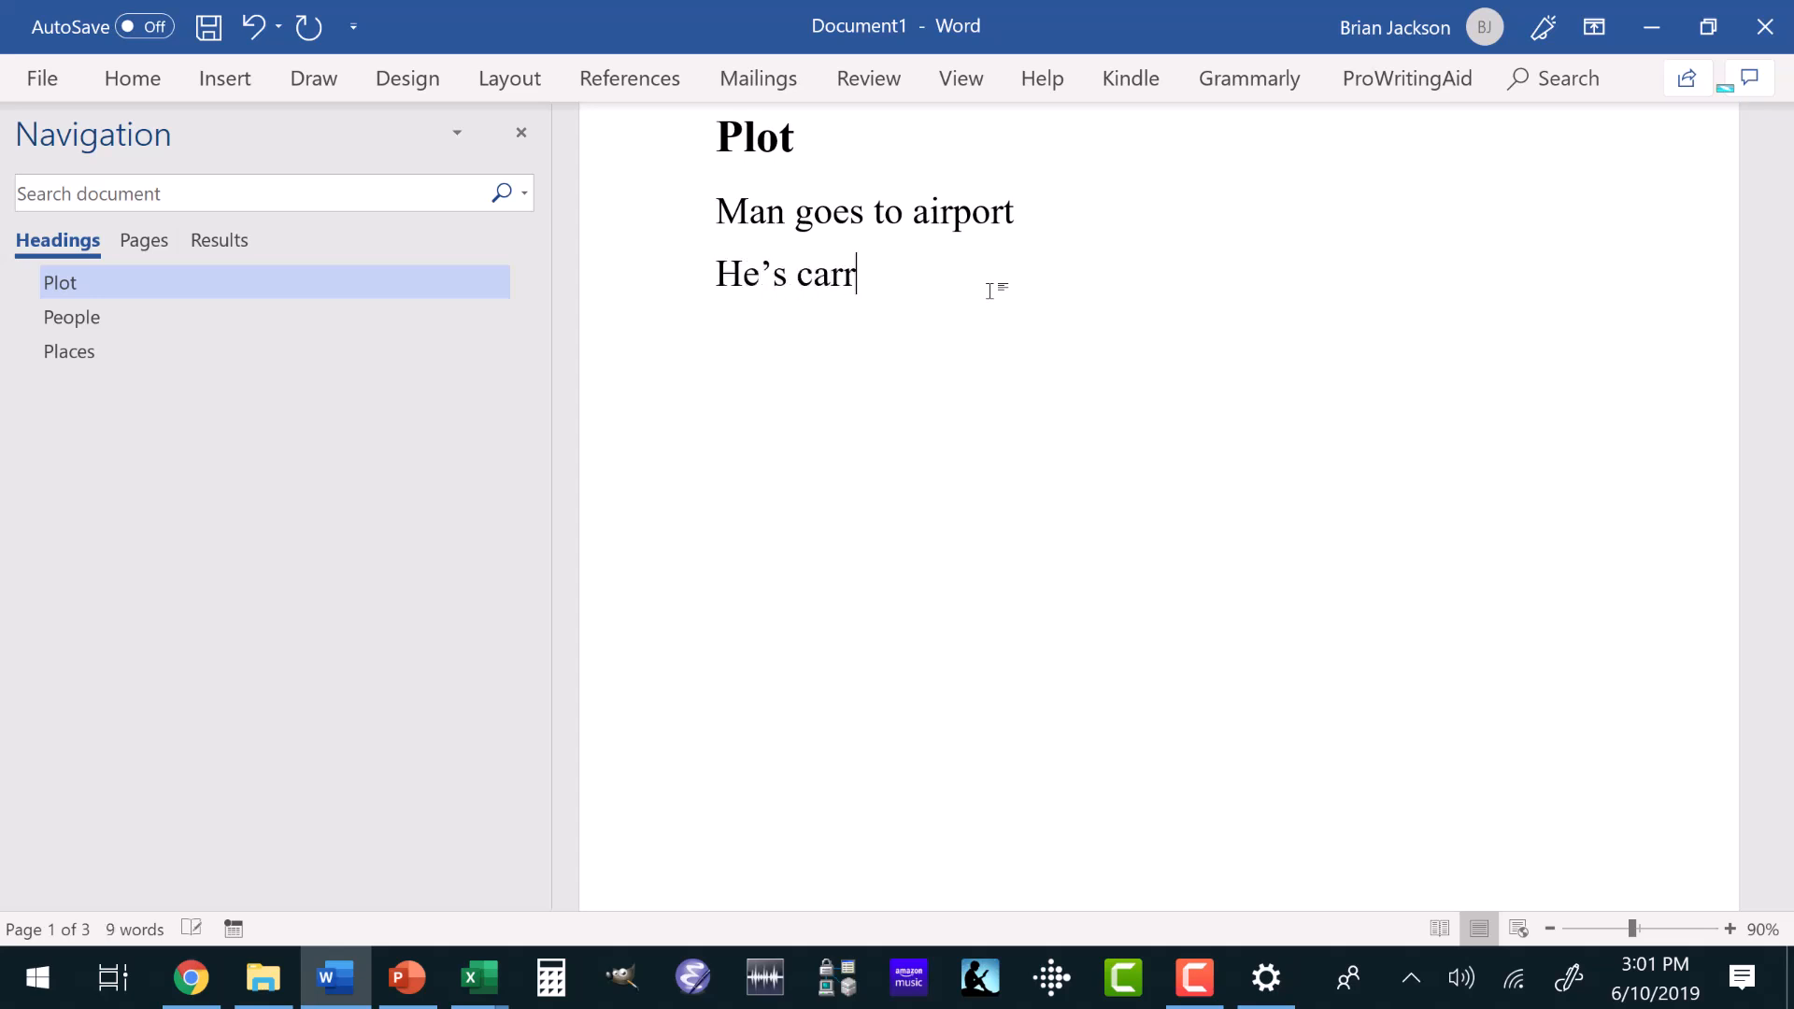
type("ying drugs in ")
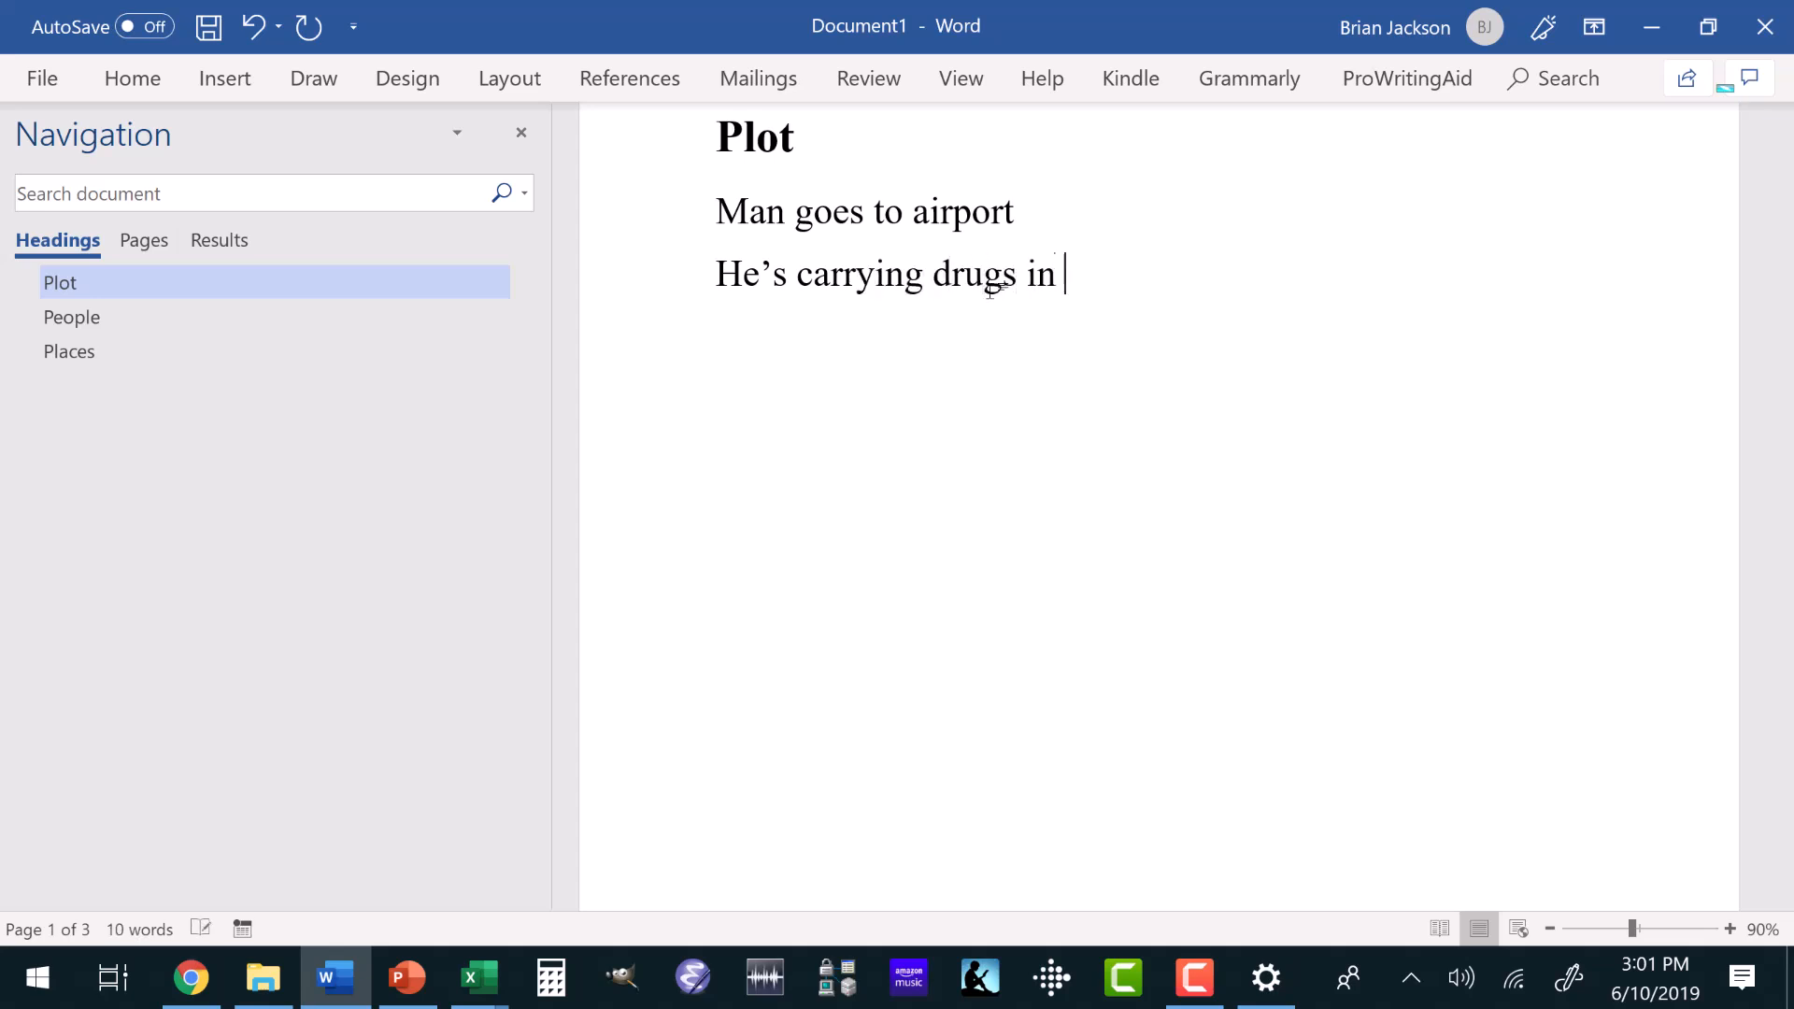
type("his suitc")
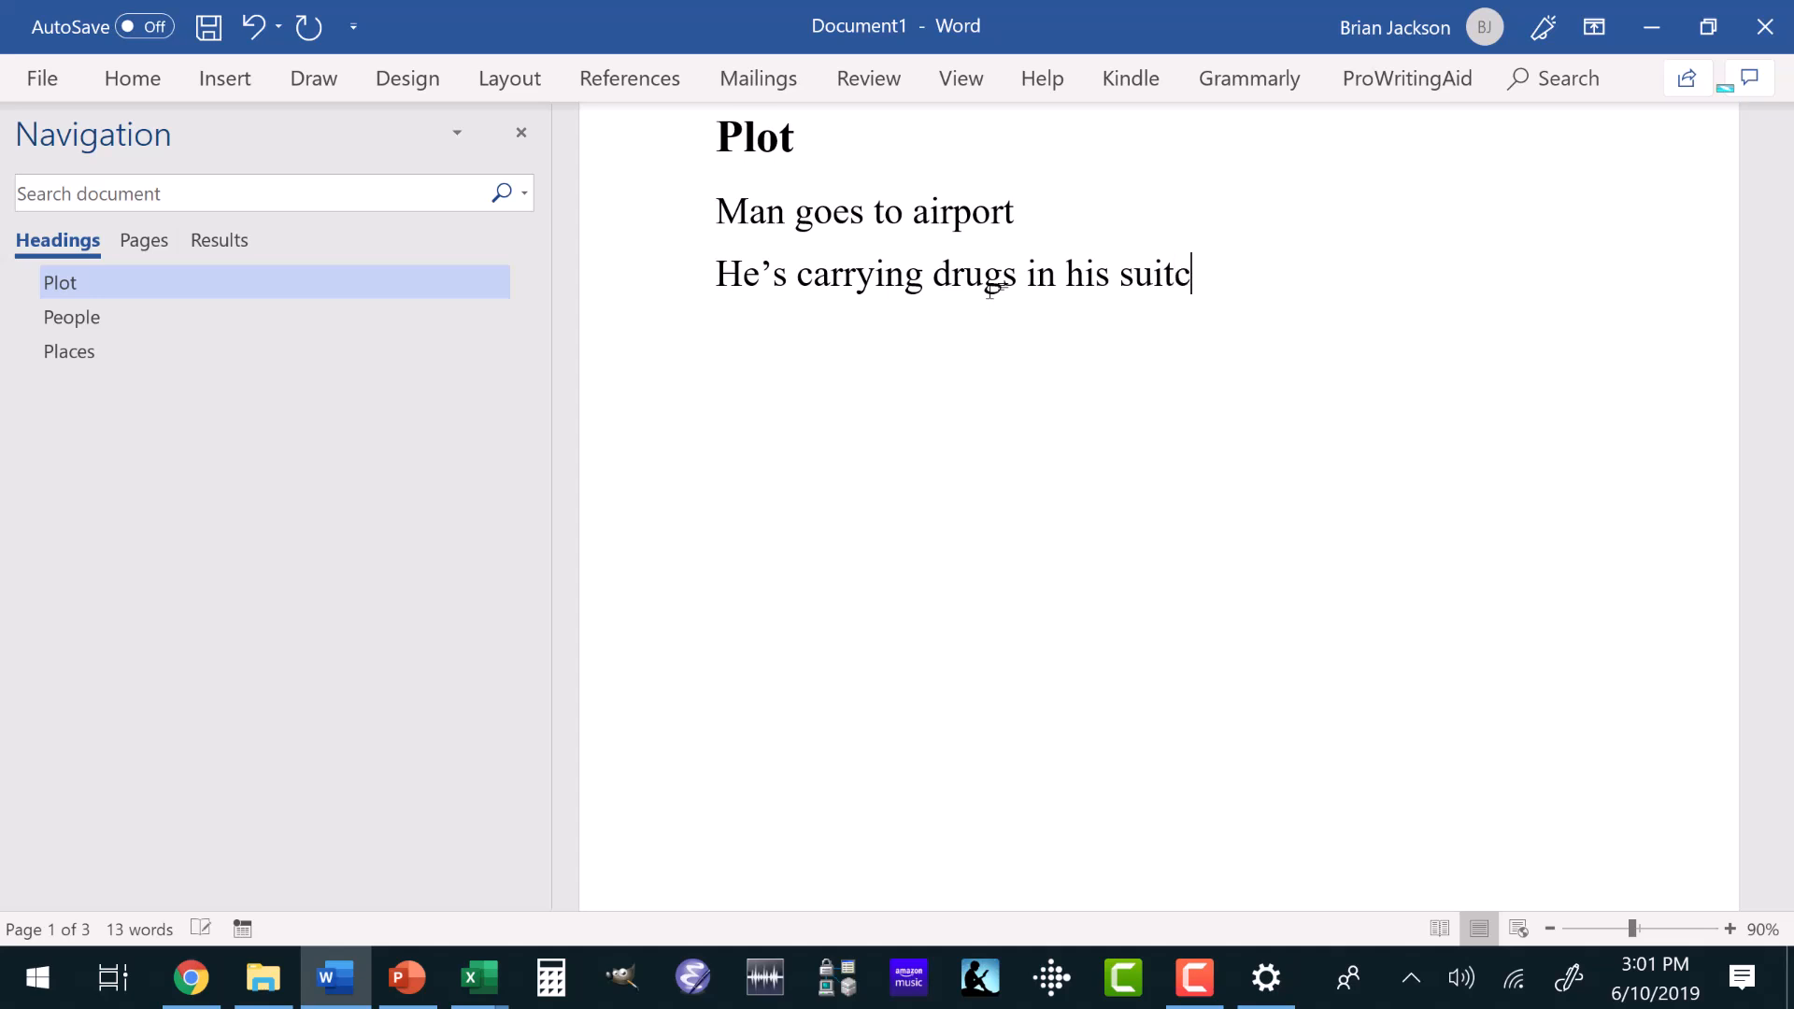
type("ase")
Add a third plot line reading "Unforunatel, a drug sniffing dog is at the airport".
key("Return")
type("Un")
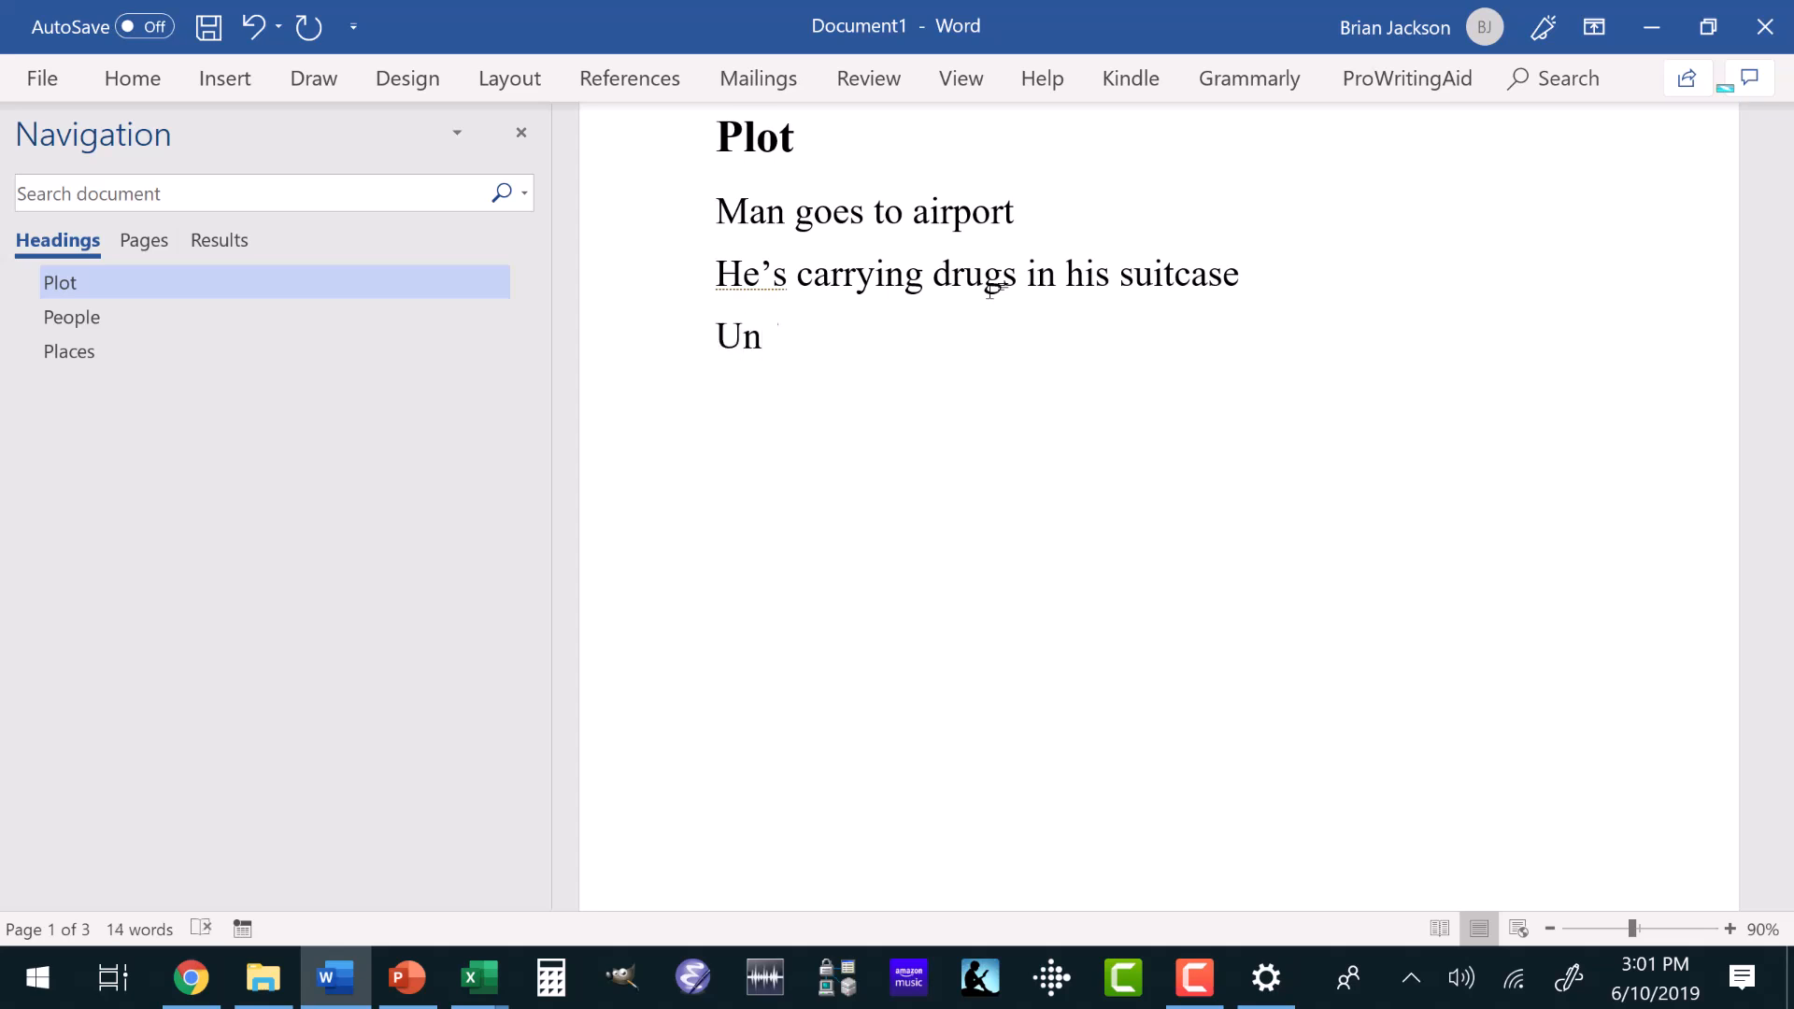
type("forunatel")
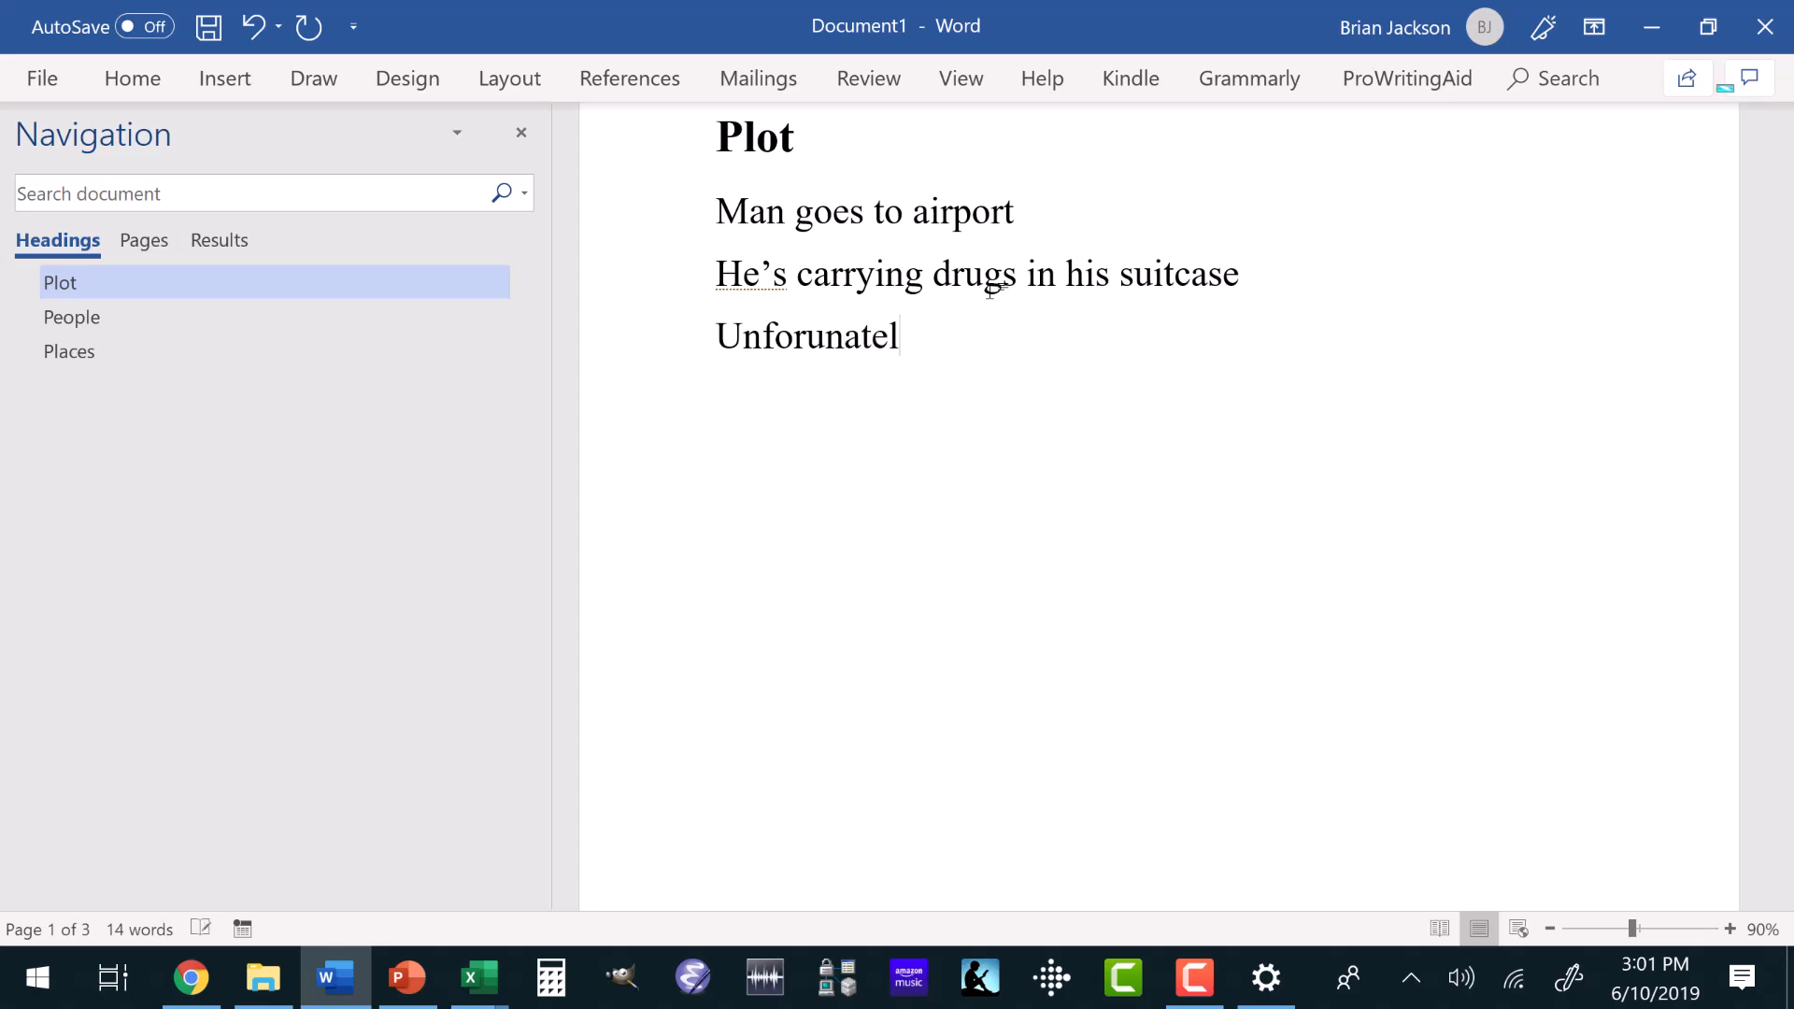
type(", a drug sniffing dog is at the airport")
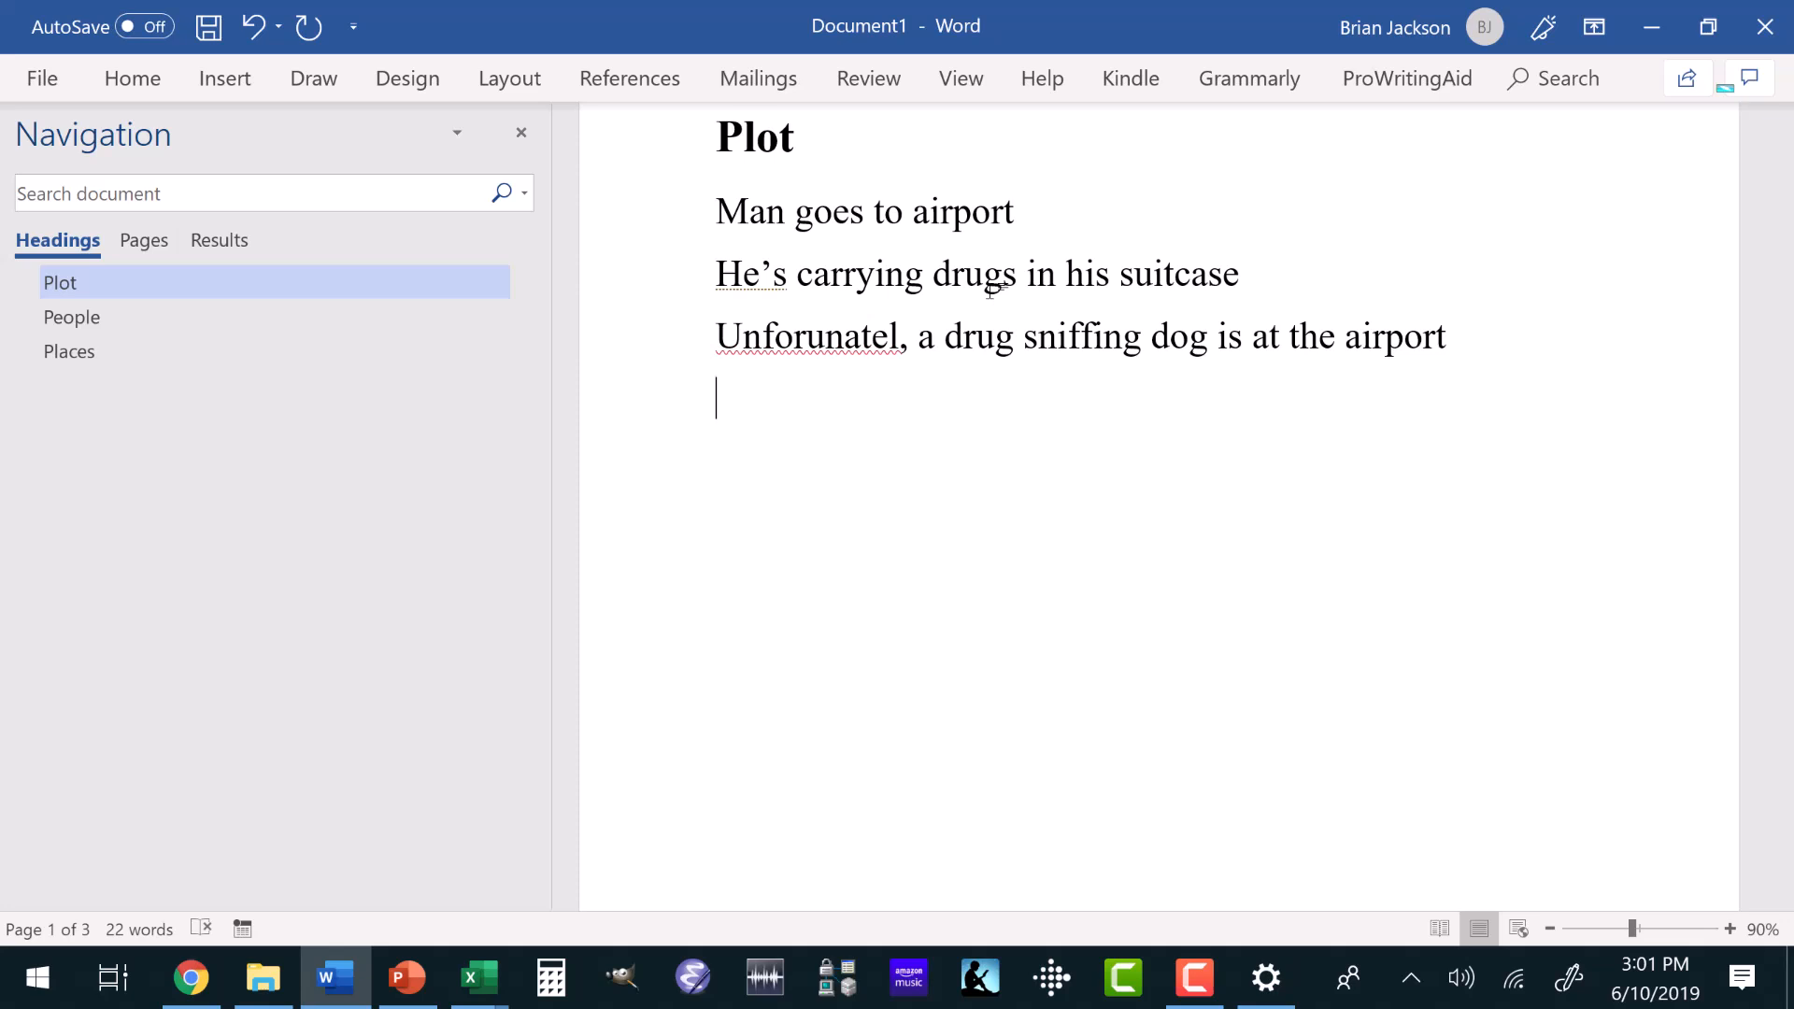
Add a fourth plot line reading "He’s hauled away to the police station".
key("Return")
type("He's hall")
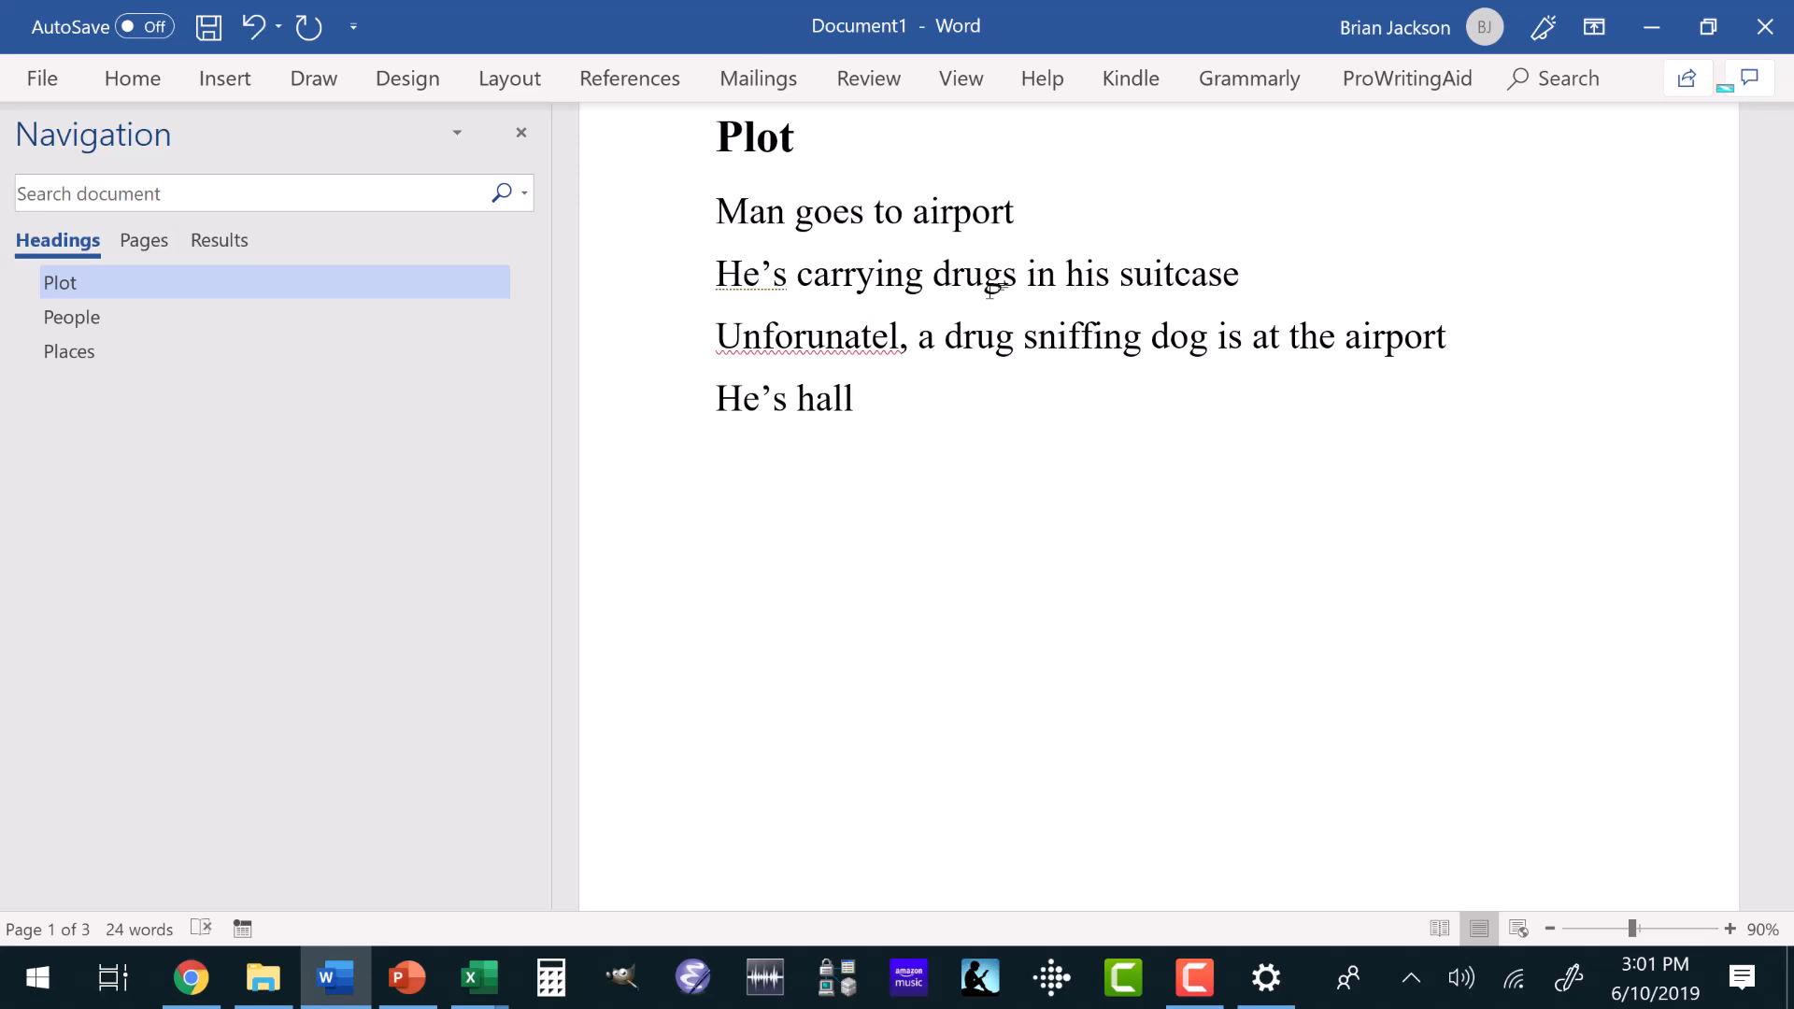
key("BackSpace")
key("BackSpace")
type("uled awa")
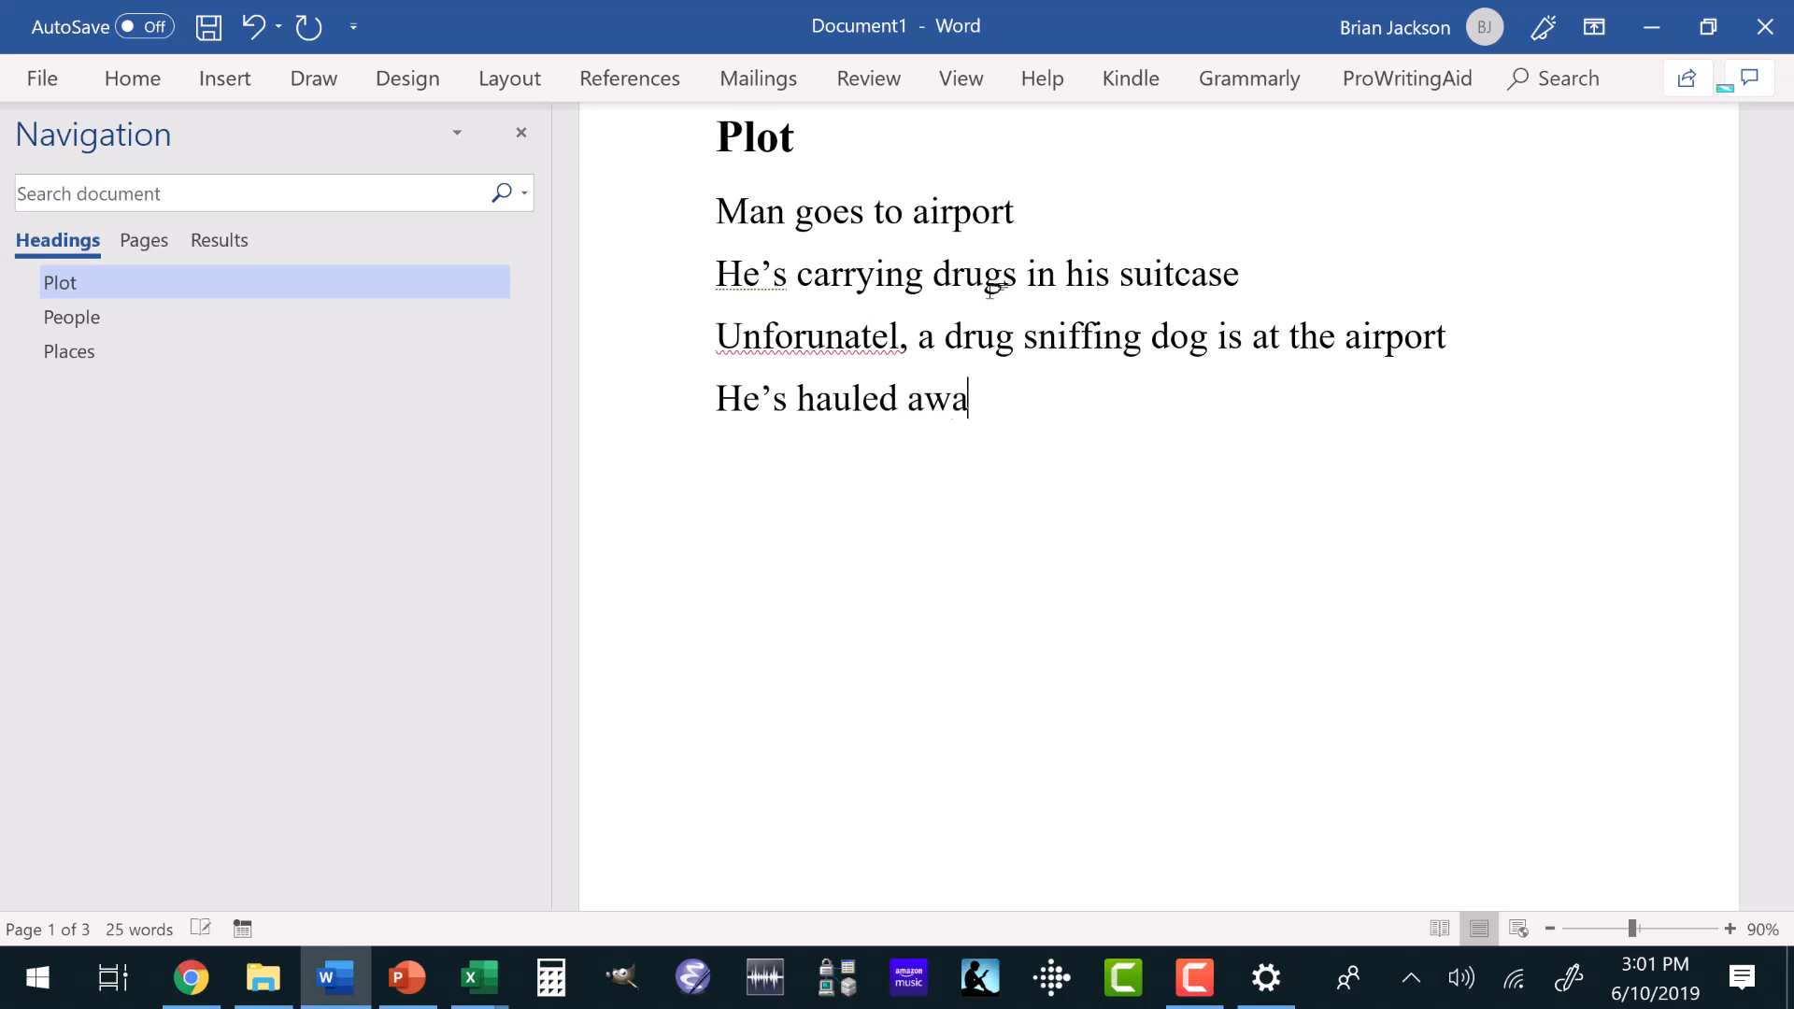
type("y to the police station")
Add a fifth plot line reading "The police find out that he’s a wanted criminal".
key("Return")
key("Tab")
key("BackSpace")
type("The police find ou t")
key("BackSpace")
key("BackSpace")
type("t ")
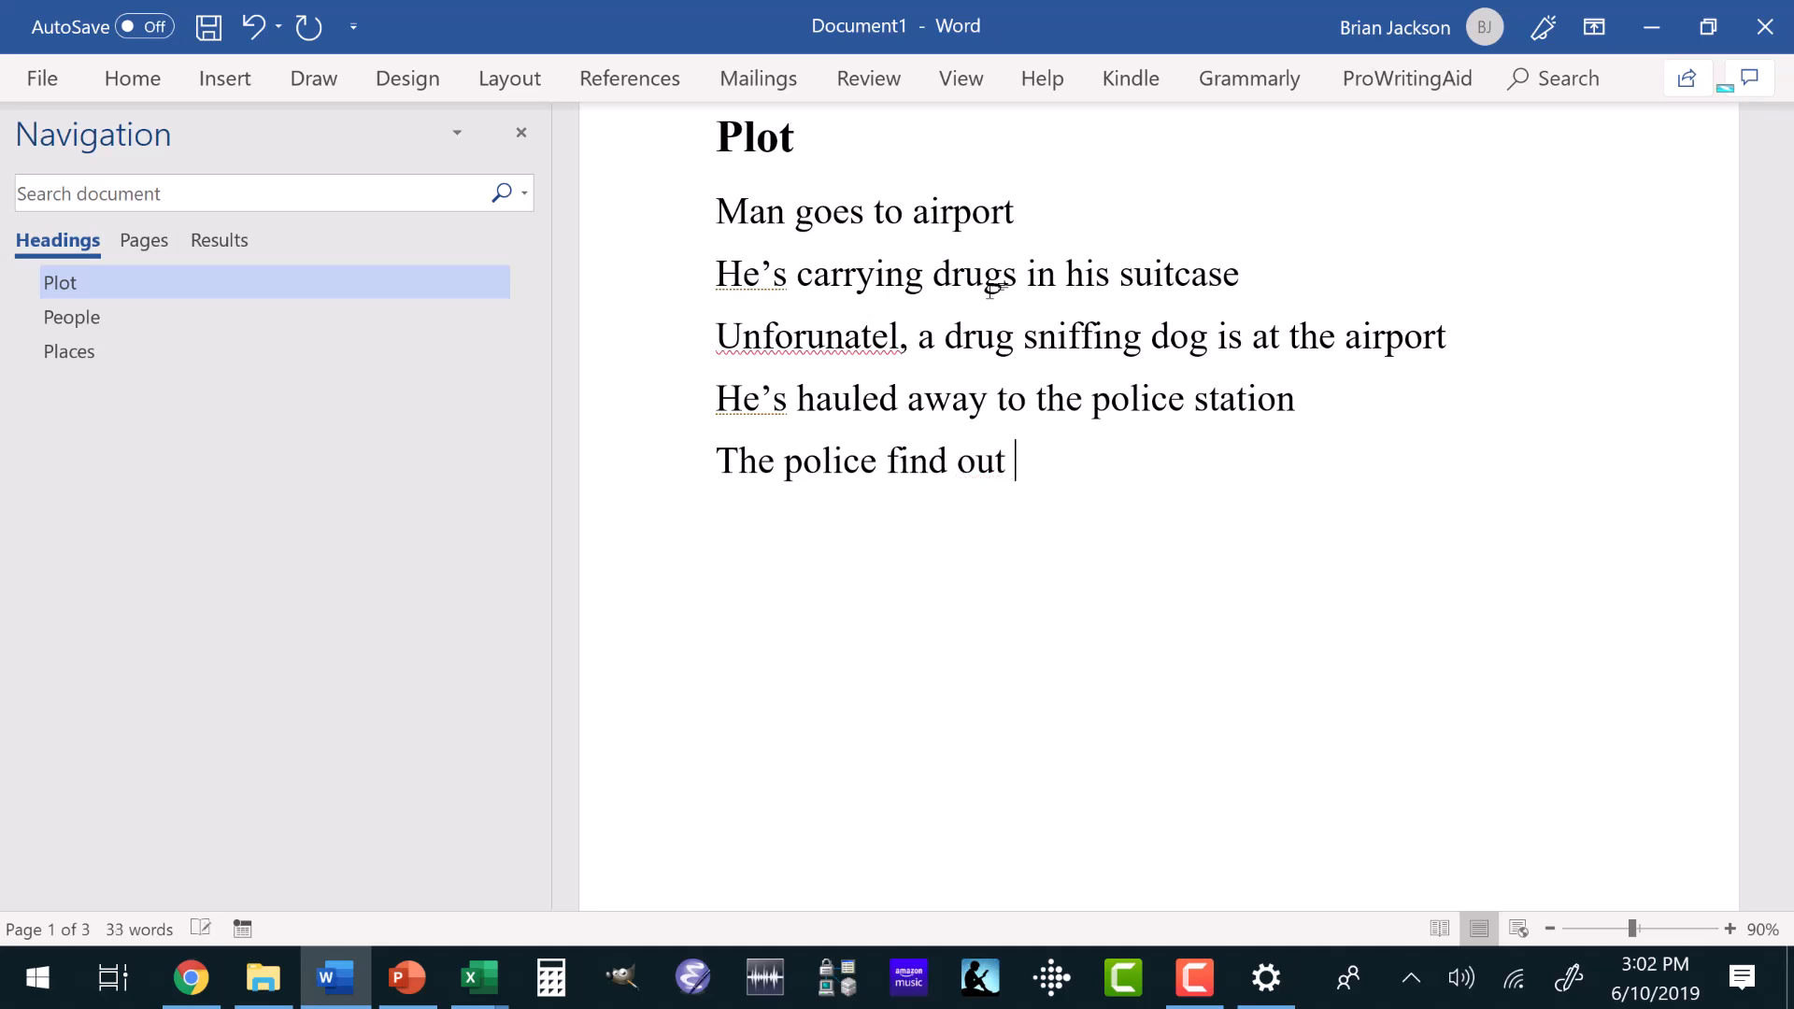
type("that he's a want")
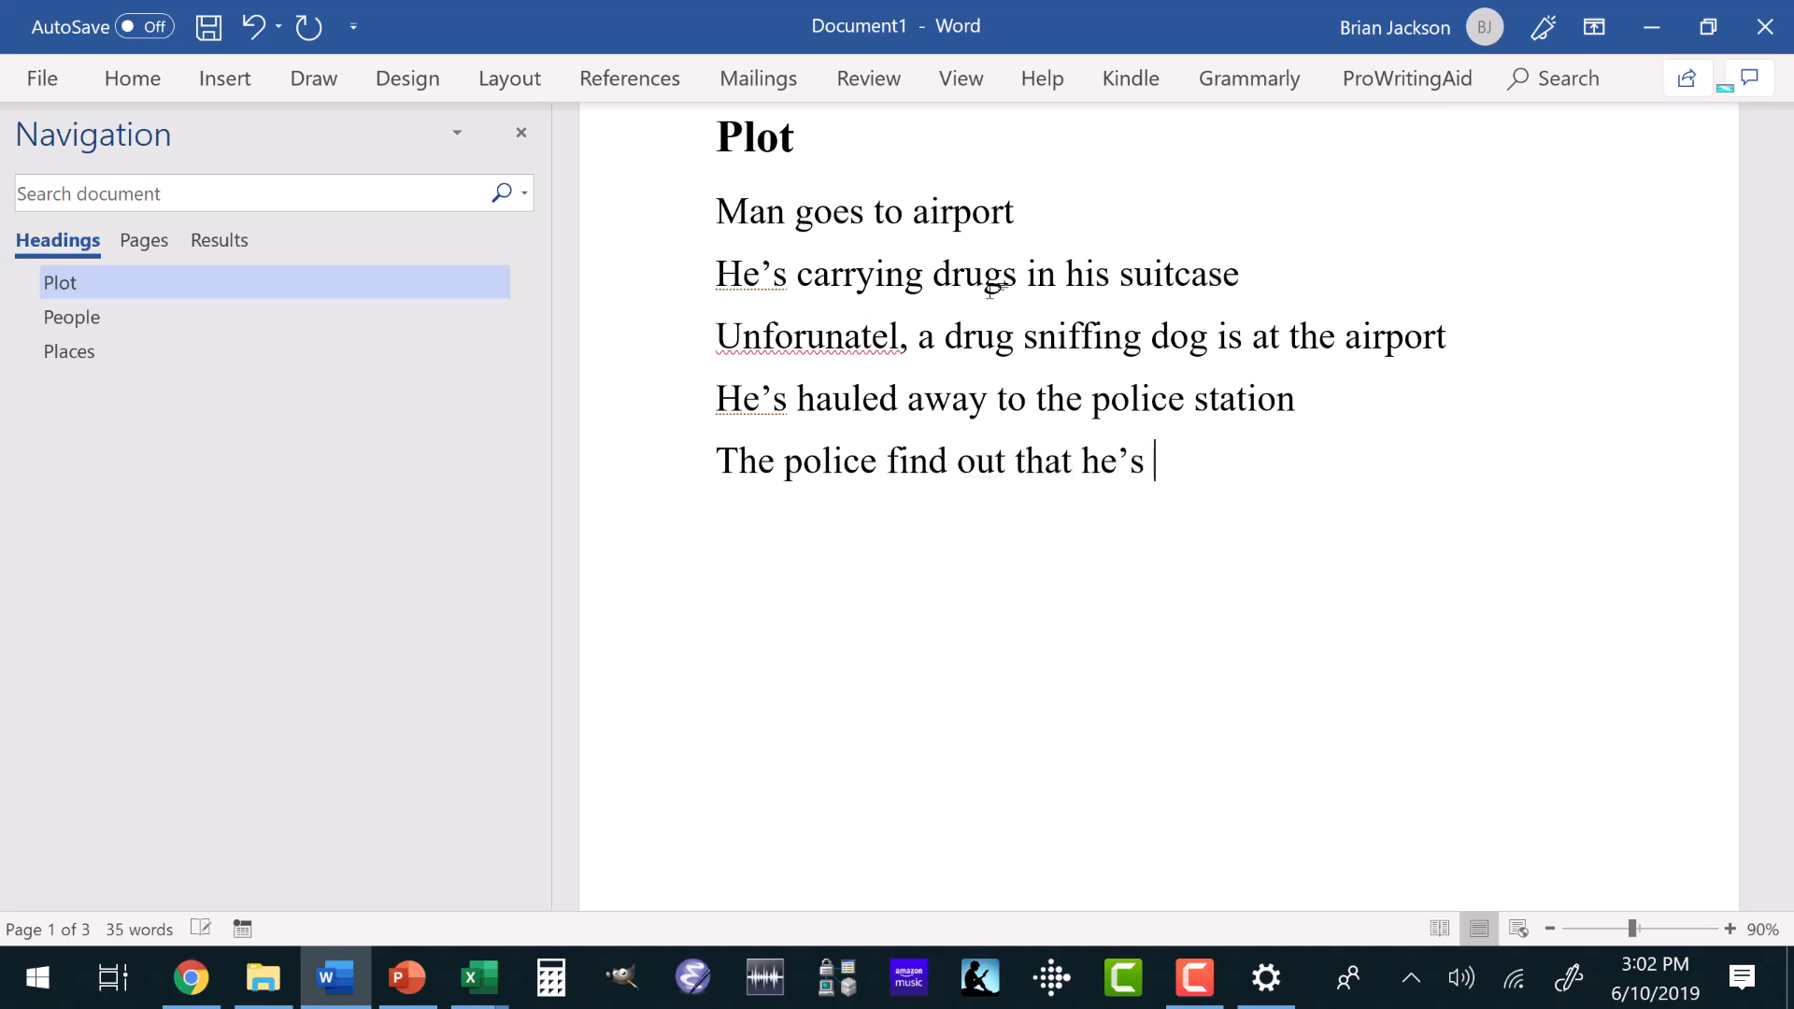
type("ed criminal")
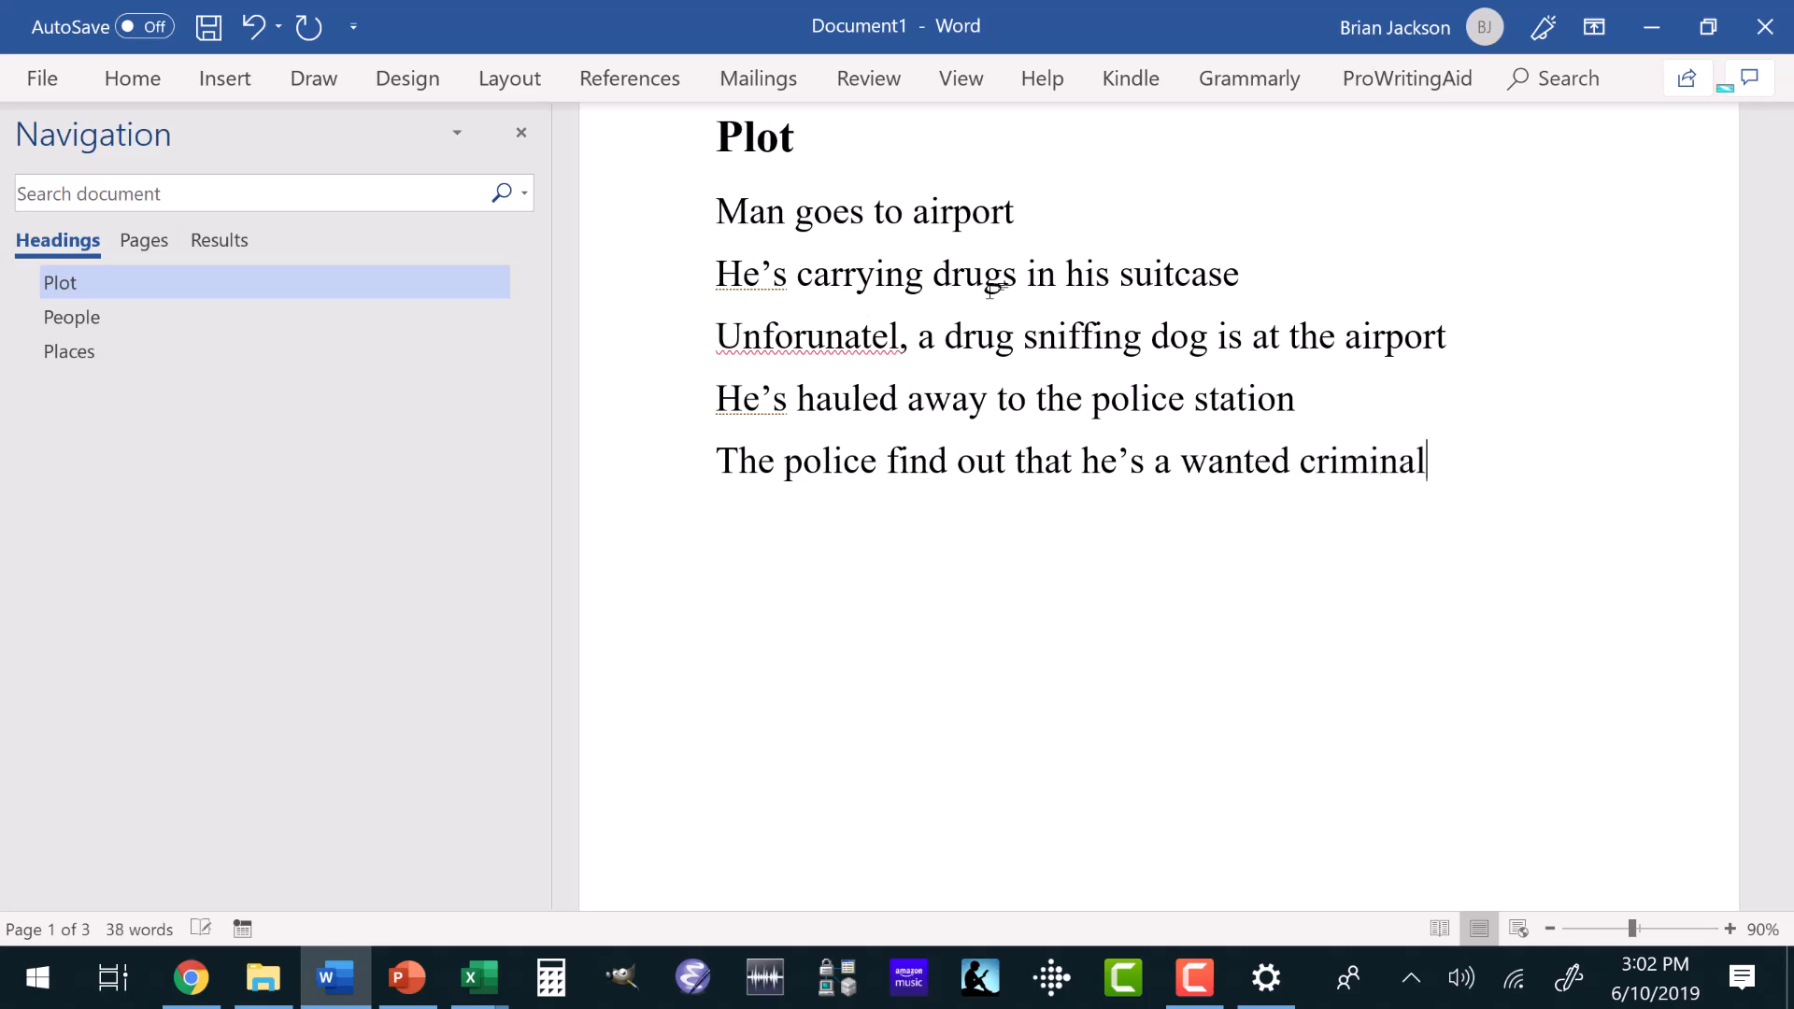
Add a sixth plot line reading "The man escapes and is on the run in an unknown city", followed by a blank line.
key("Return")
type("The man escapes and is on the run in an unknown city")
key("Return")
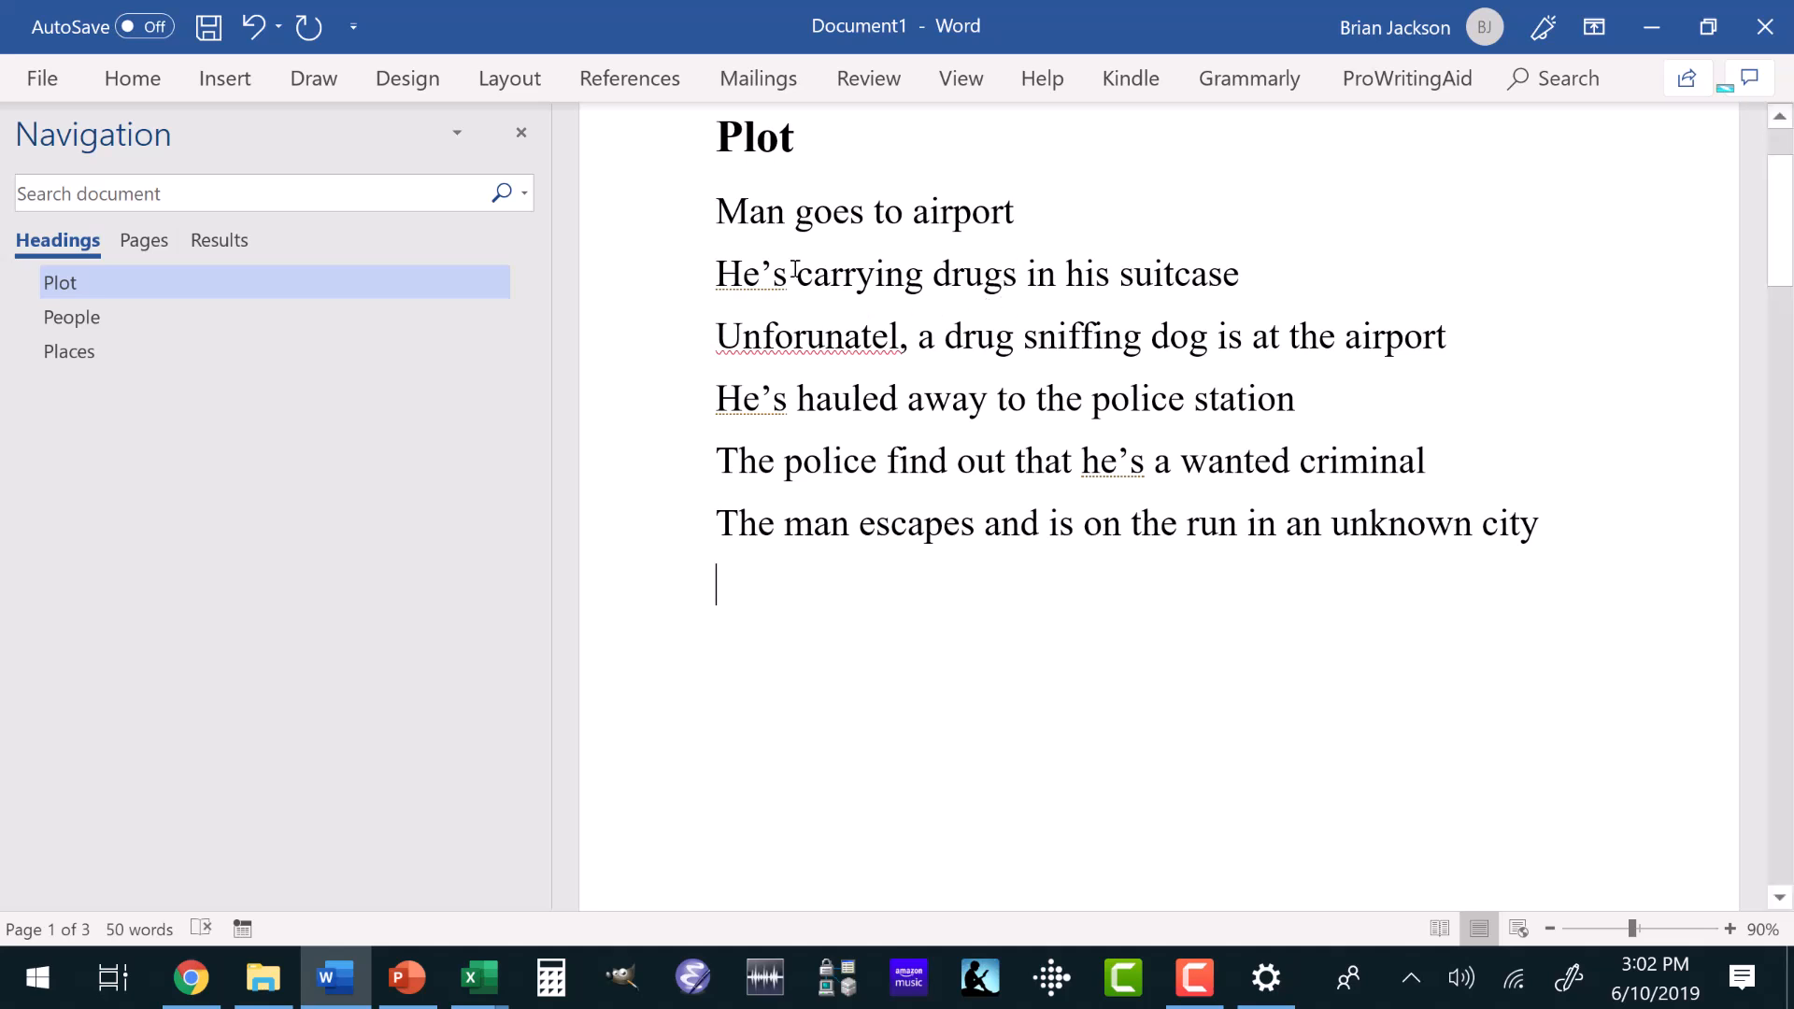
Insert a separate line reading "Chapter 1" between the Plot heading and "Man goes to airport".
left_click(717, 211)
left_click(148, 84)
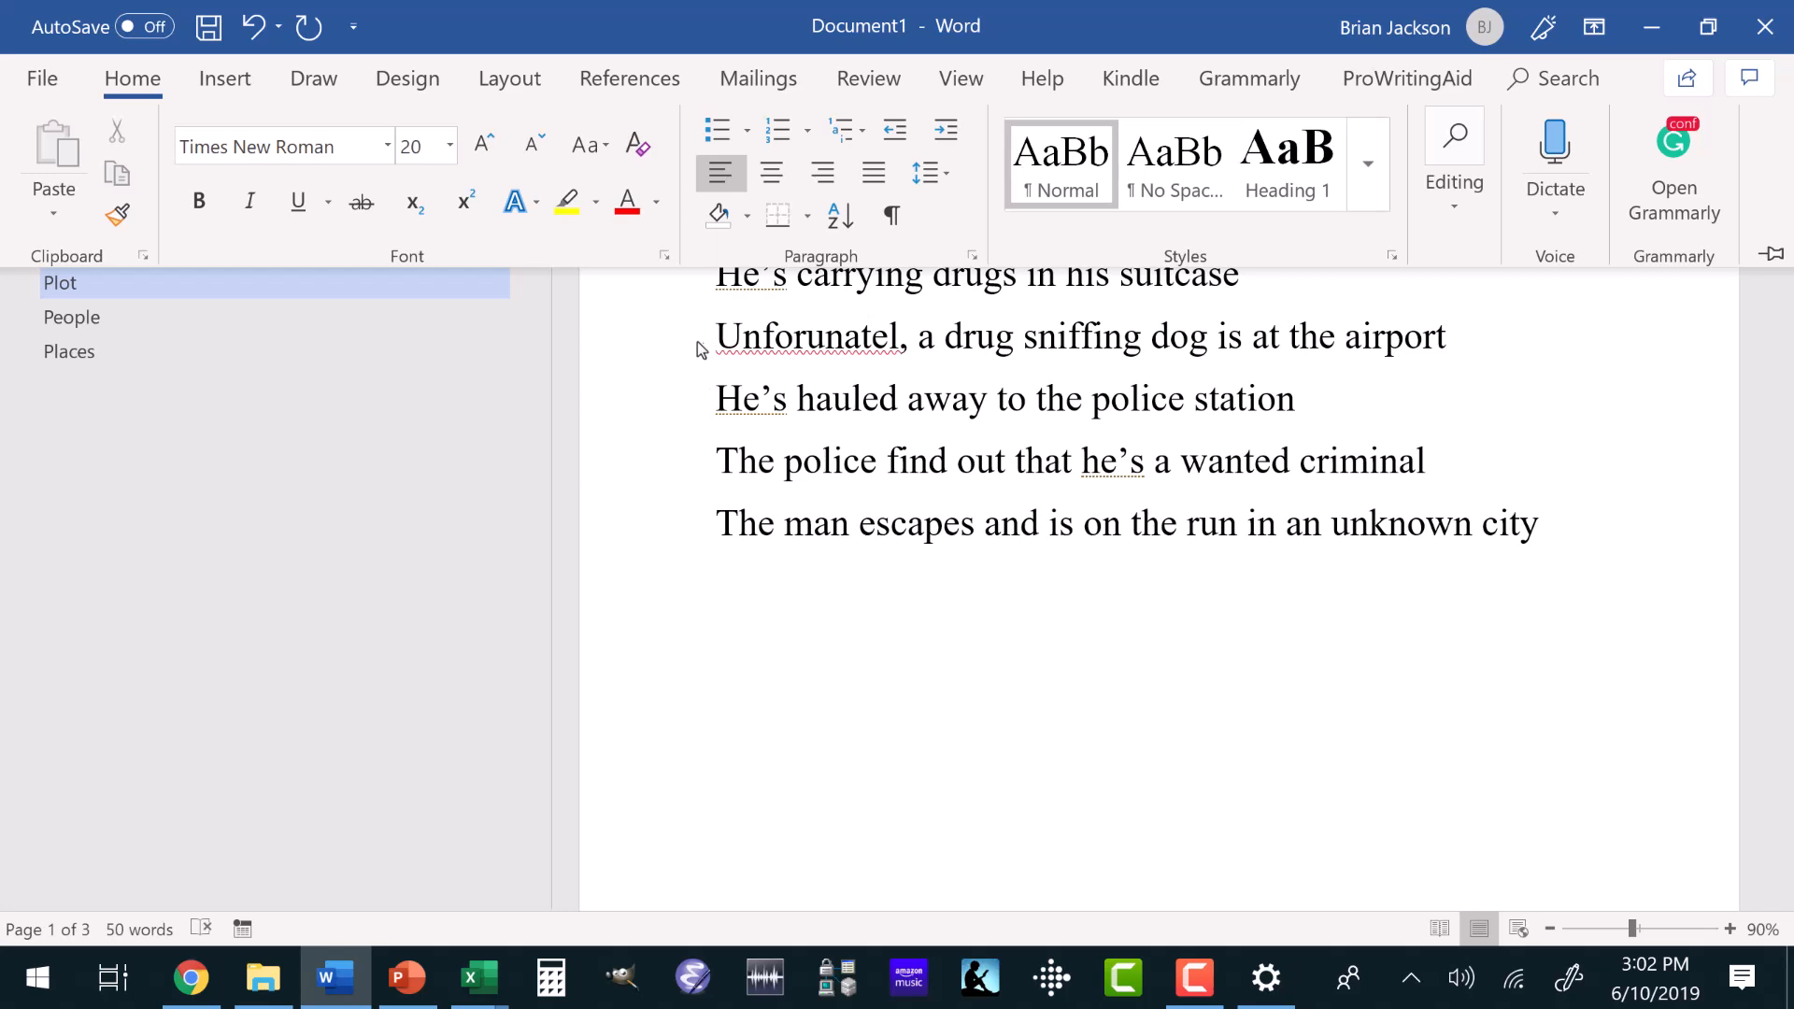
scroll(697, 349, "up", 3)
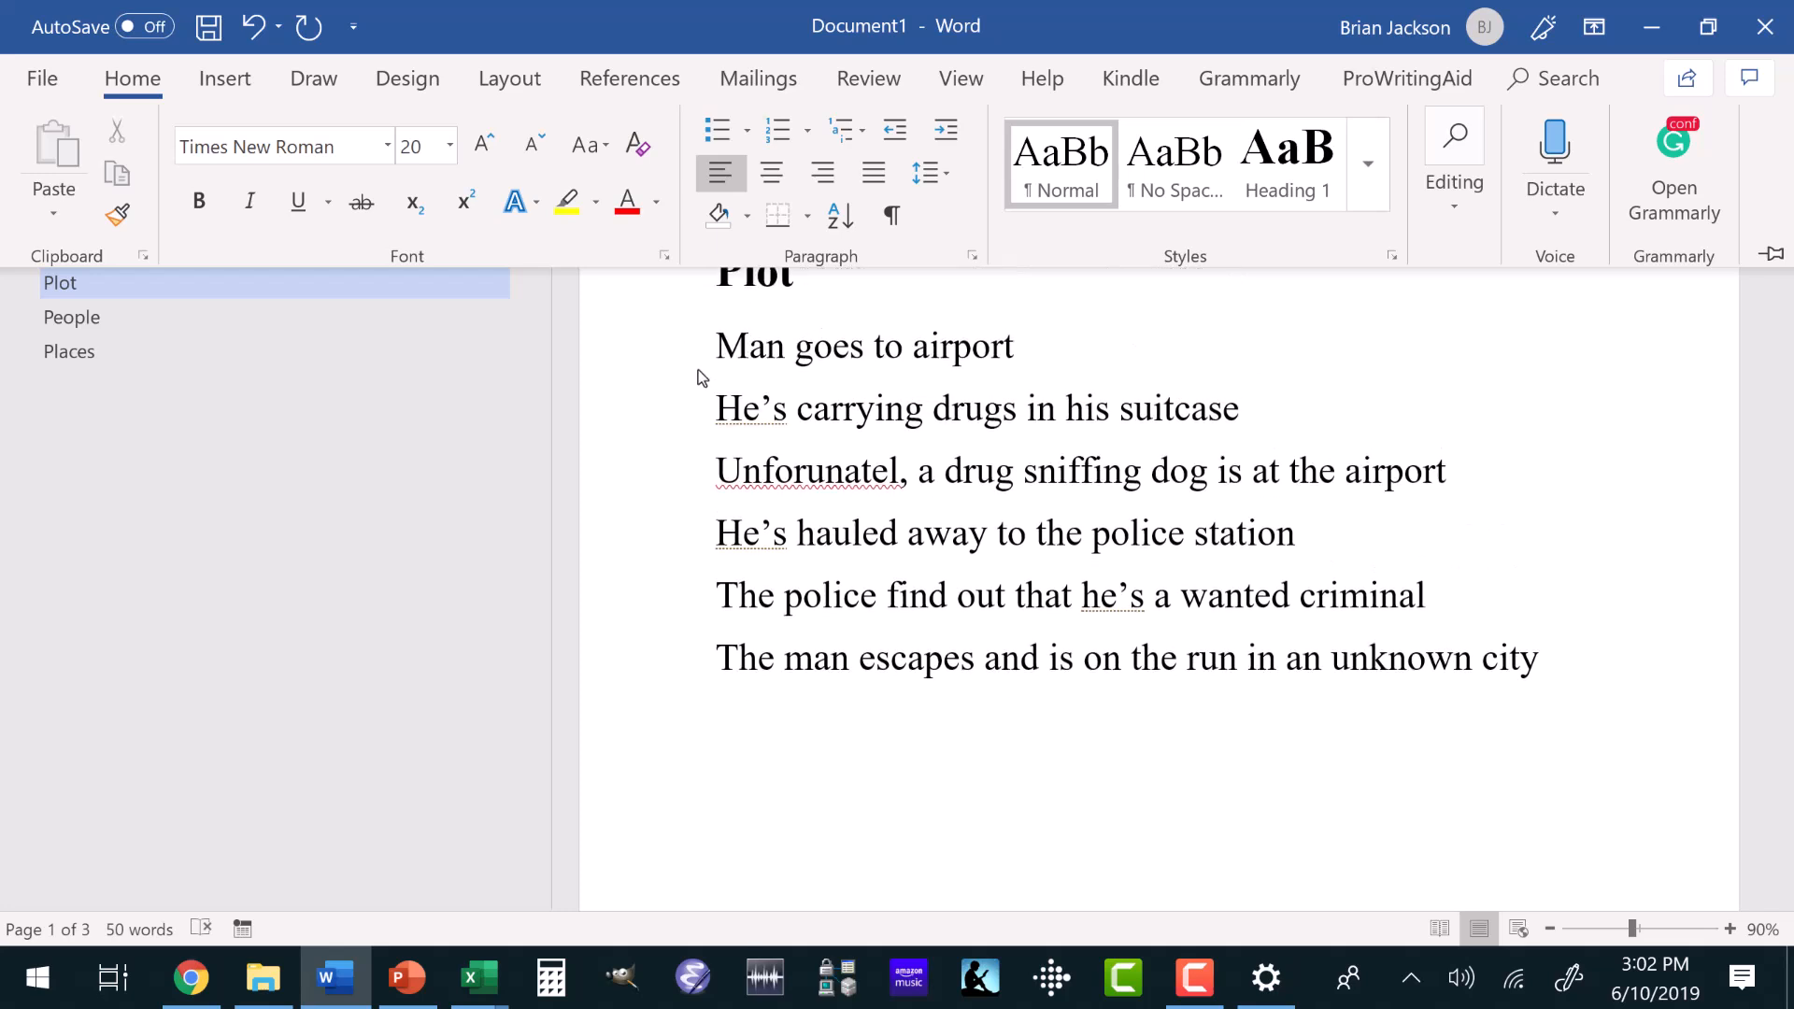
type("hapter ")
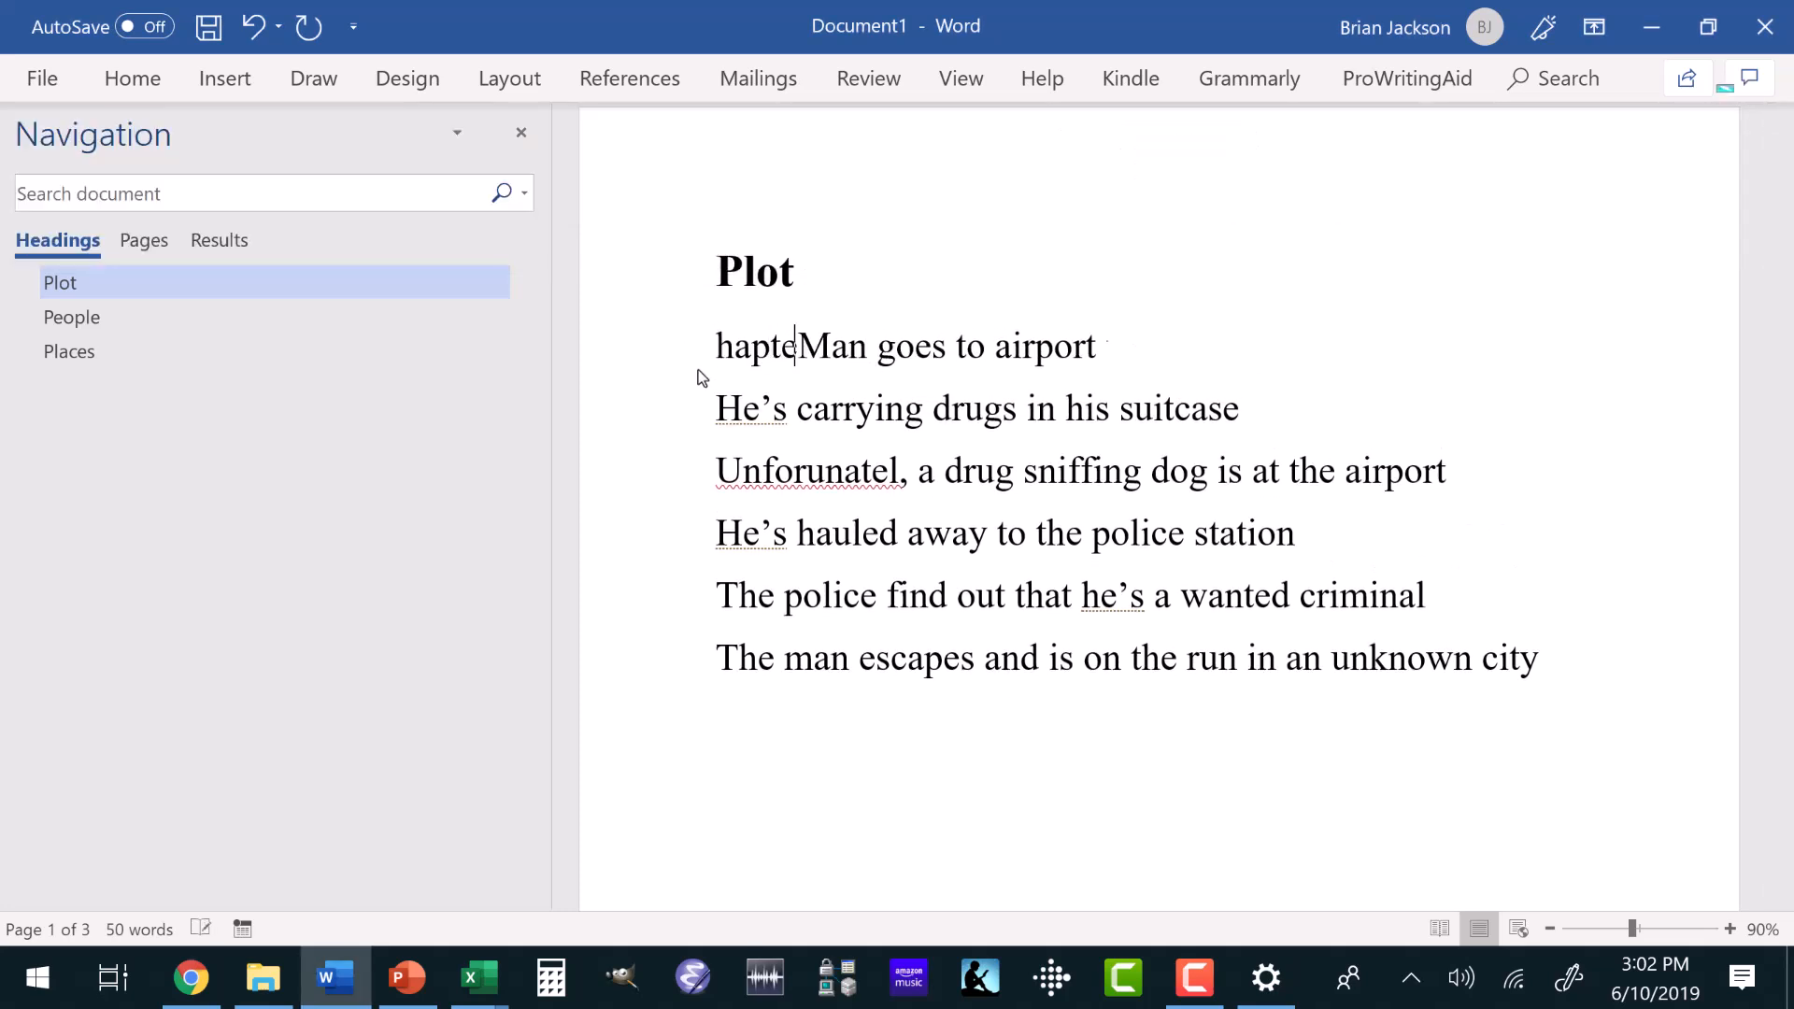
type("1")
key("Return")
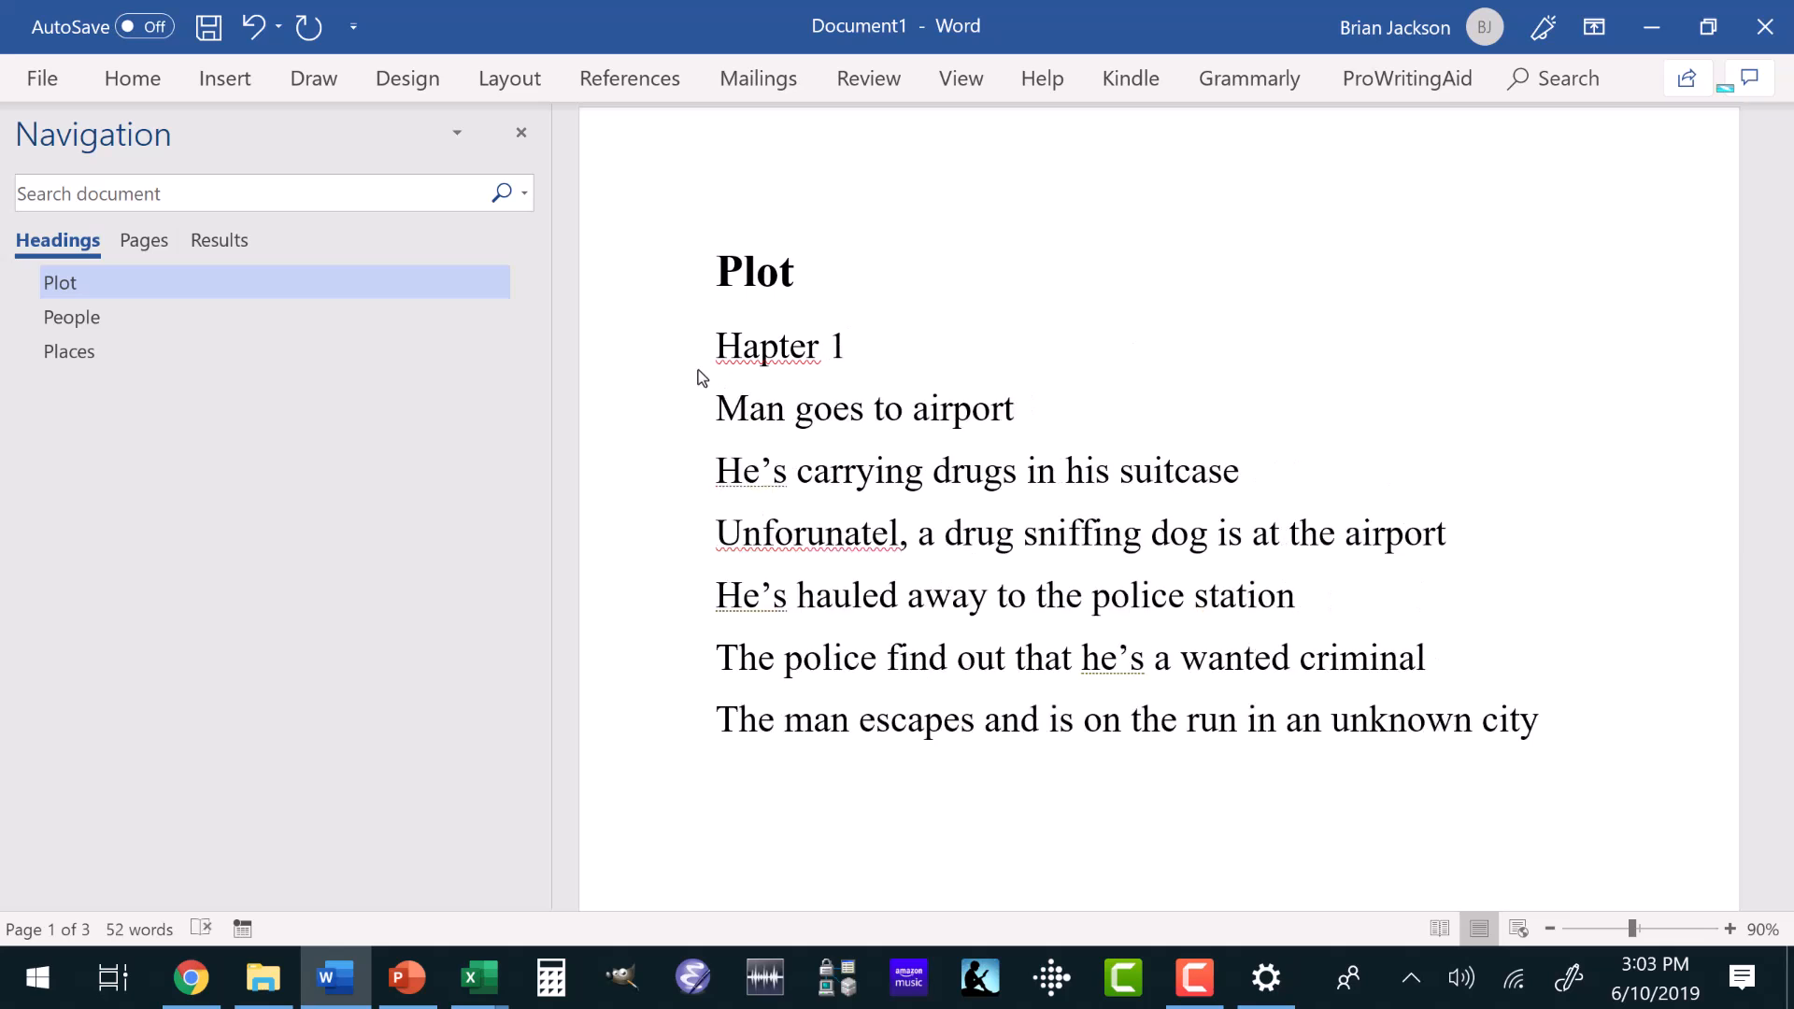
left_click(743, 346)
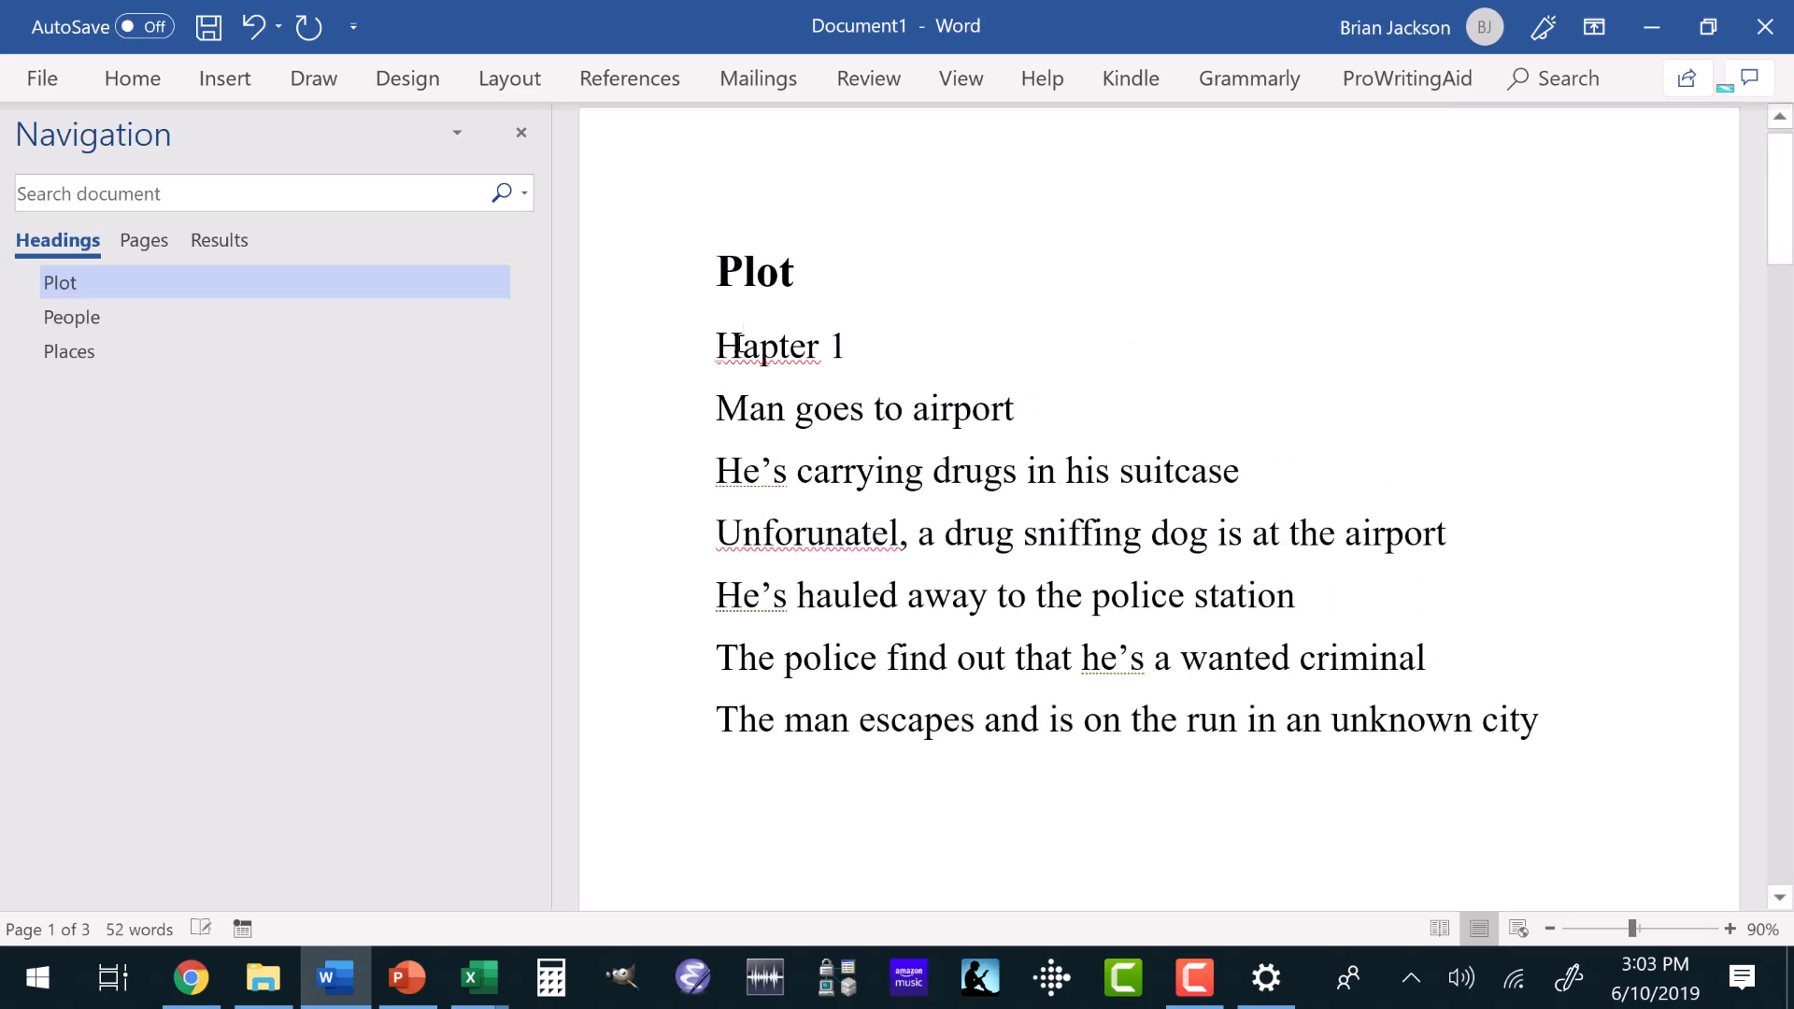
key("BackSpace")
type("Ch")
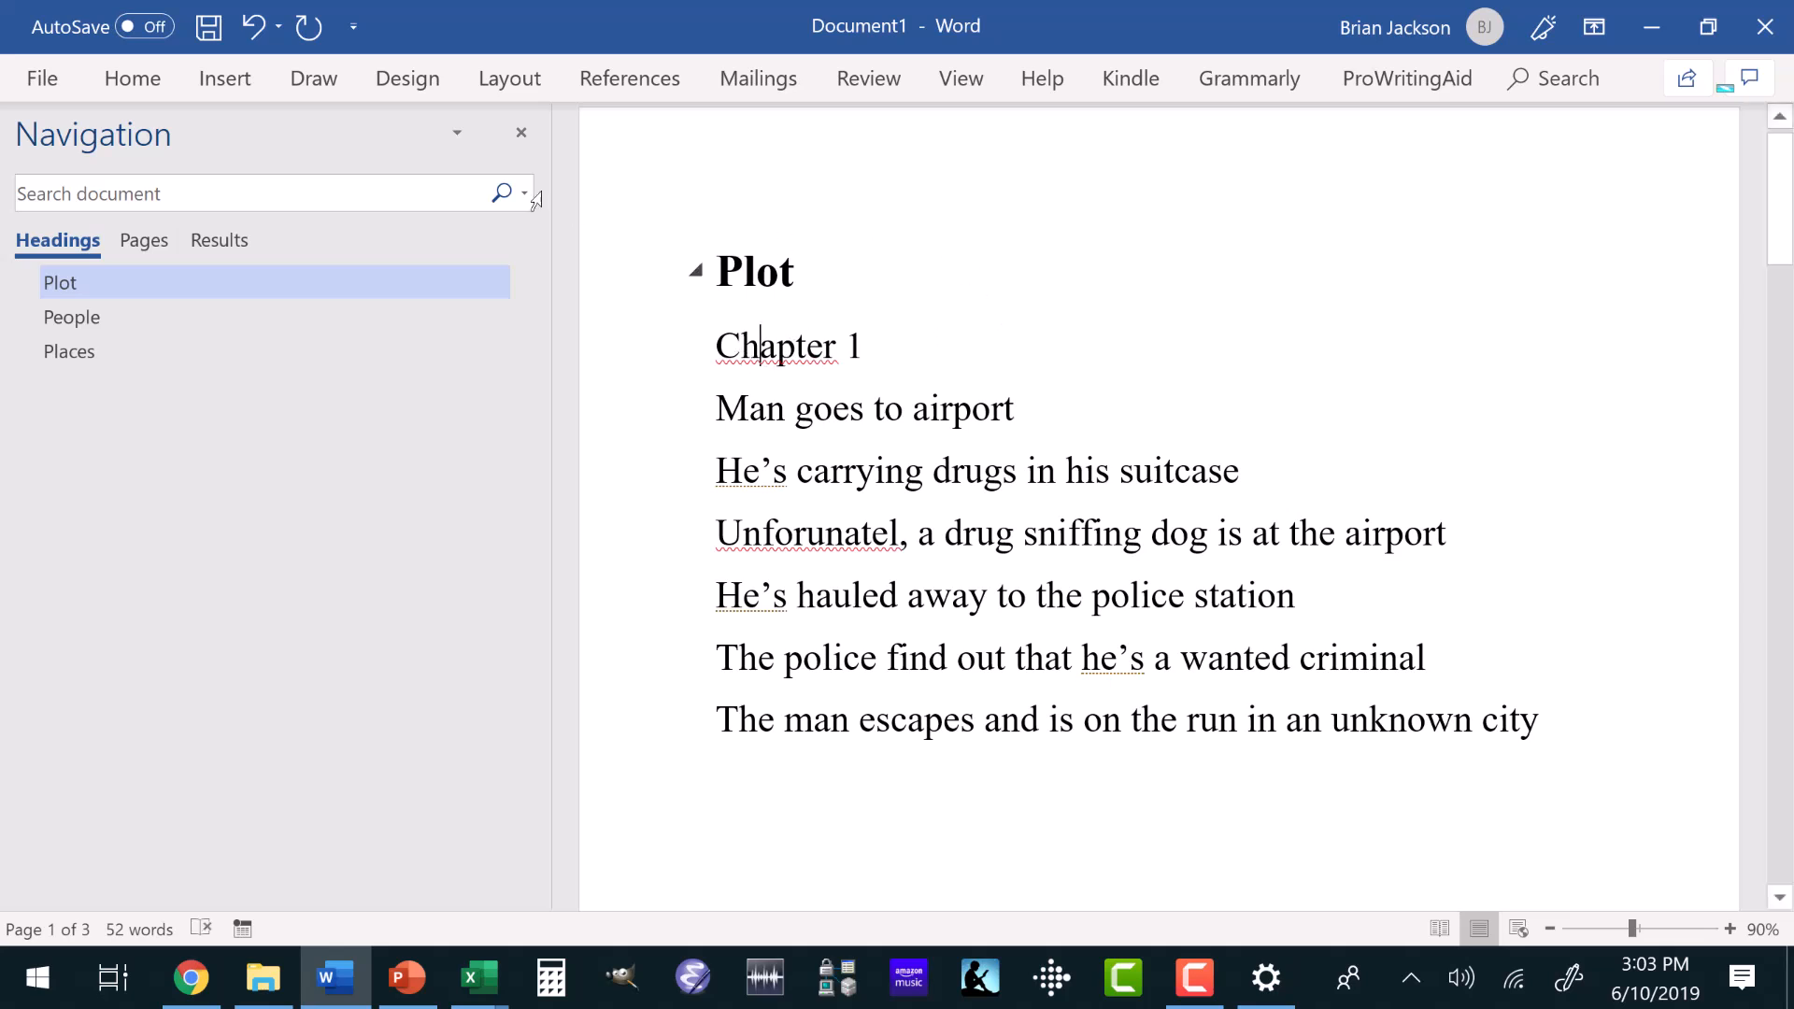
Apply the Heading 2 style to the Chapter 1 line.
left_click(133, 88)
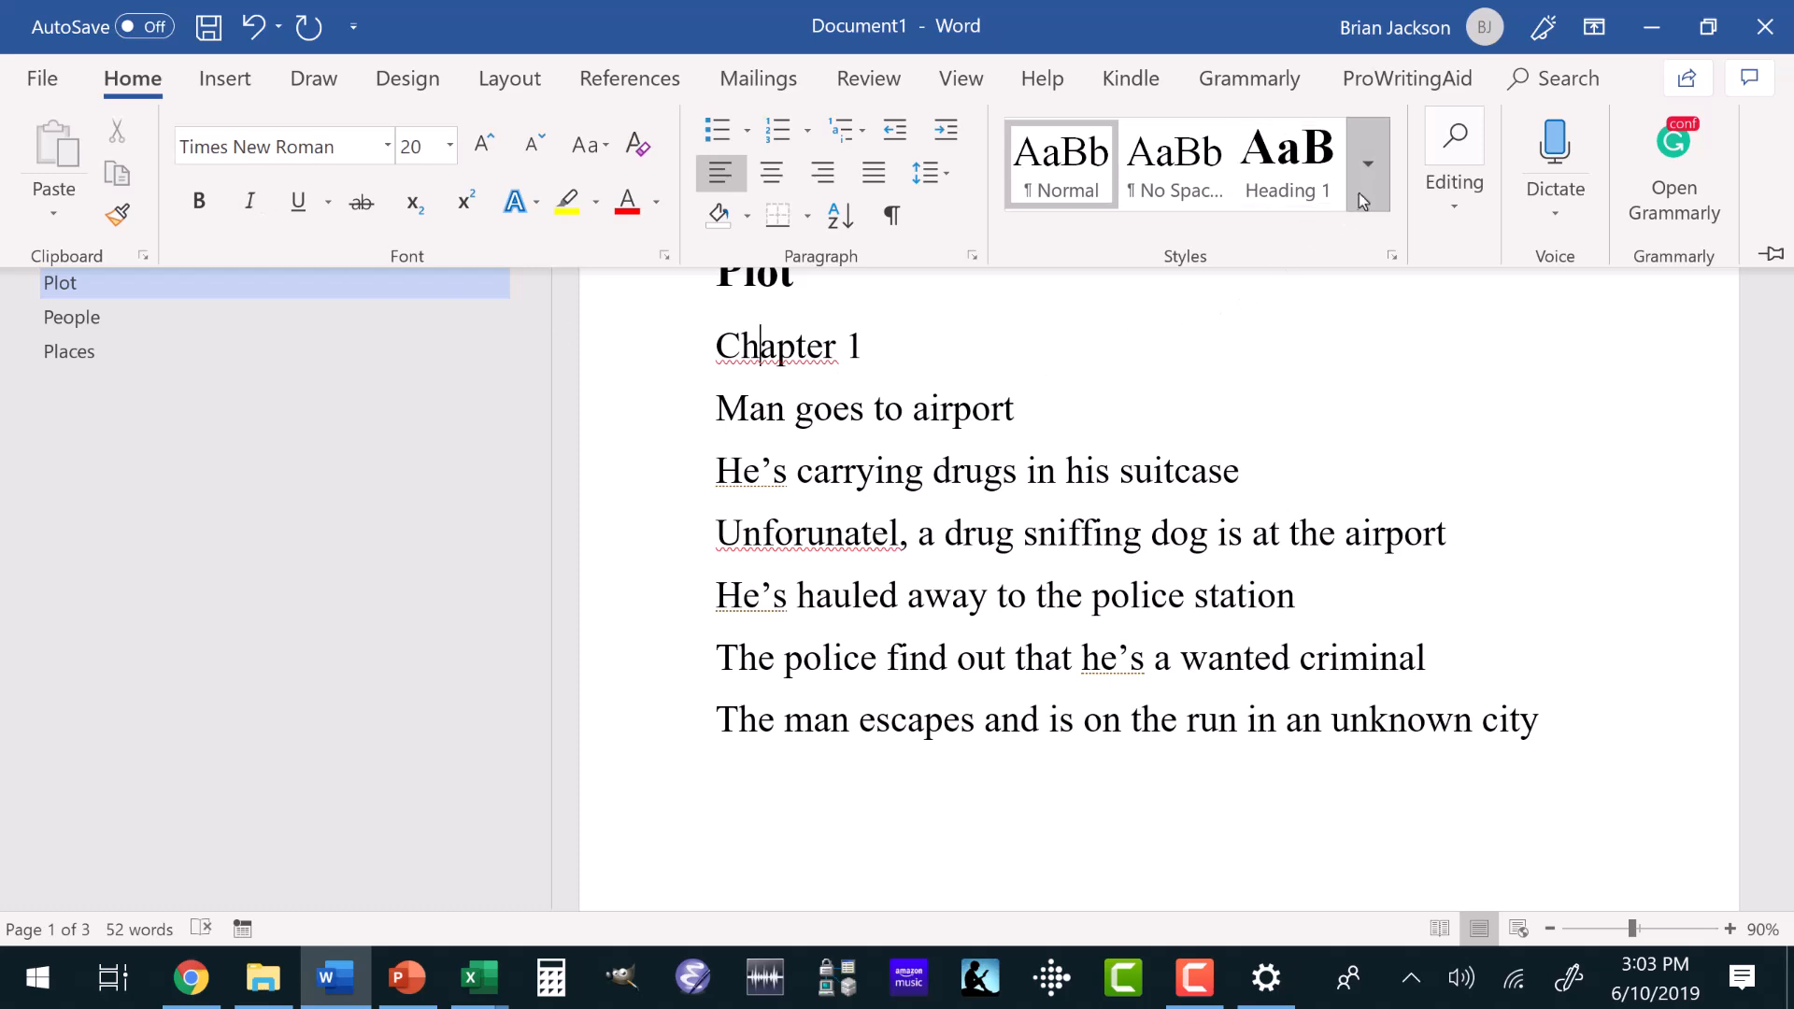
left_click(1360, 187)
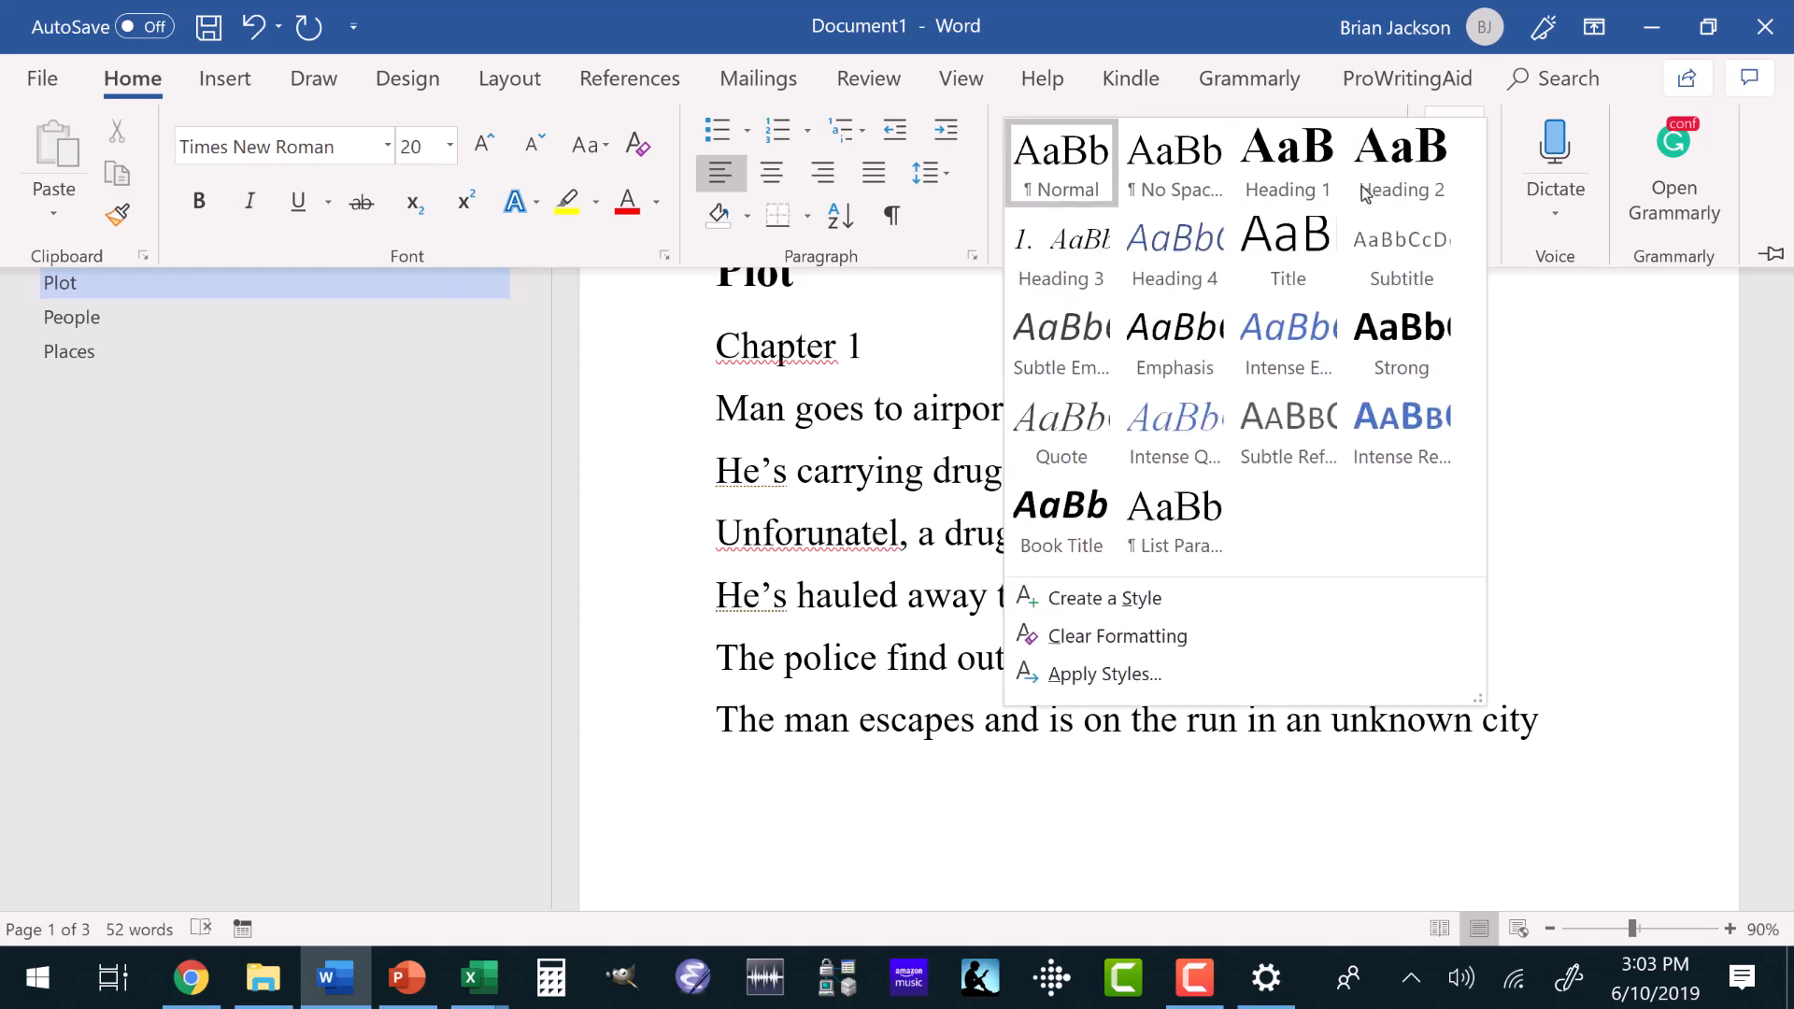
left_click(1364, 191)
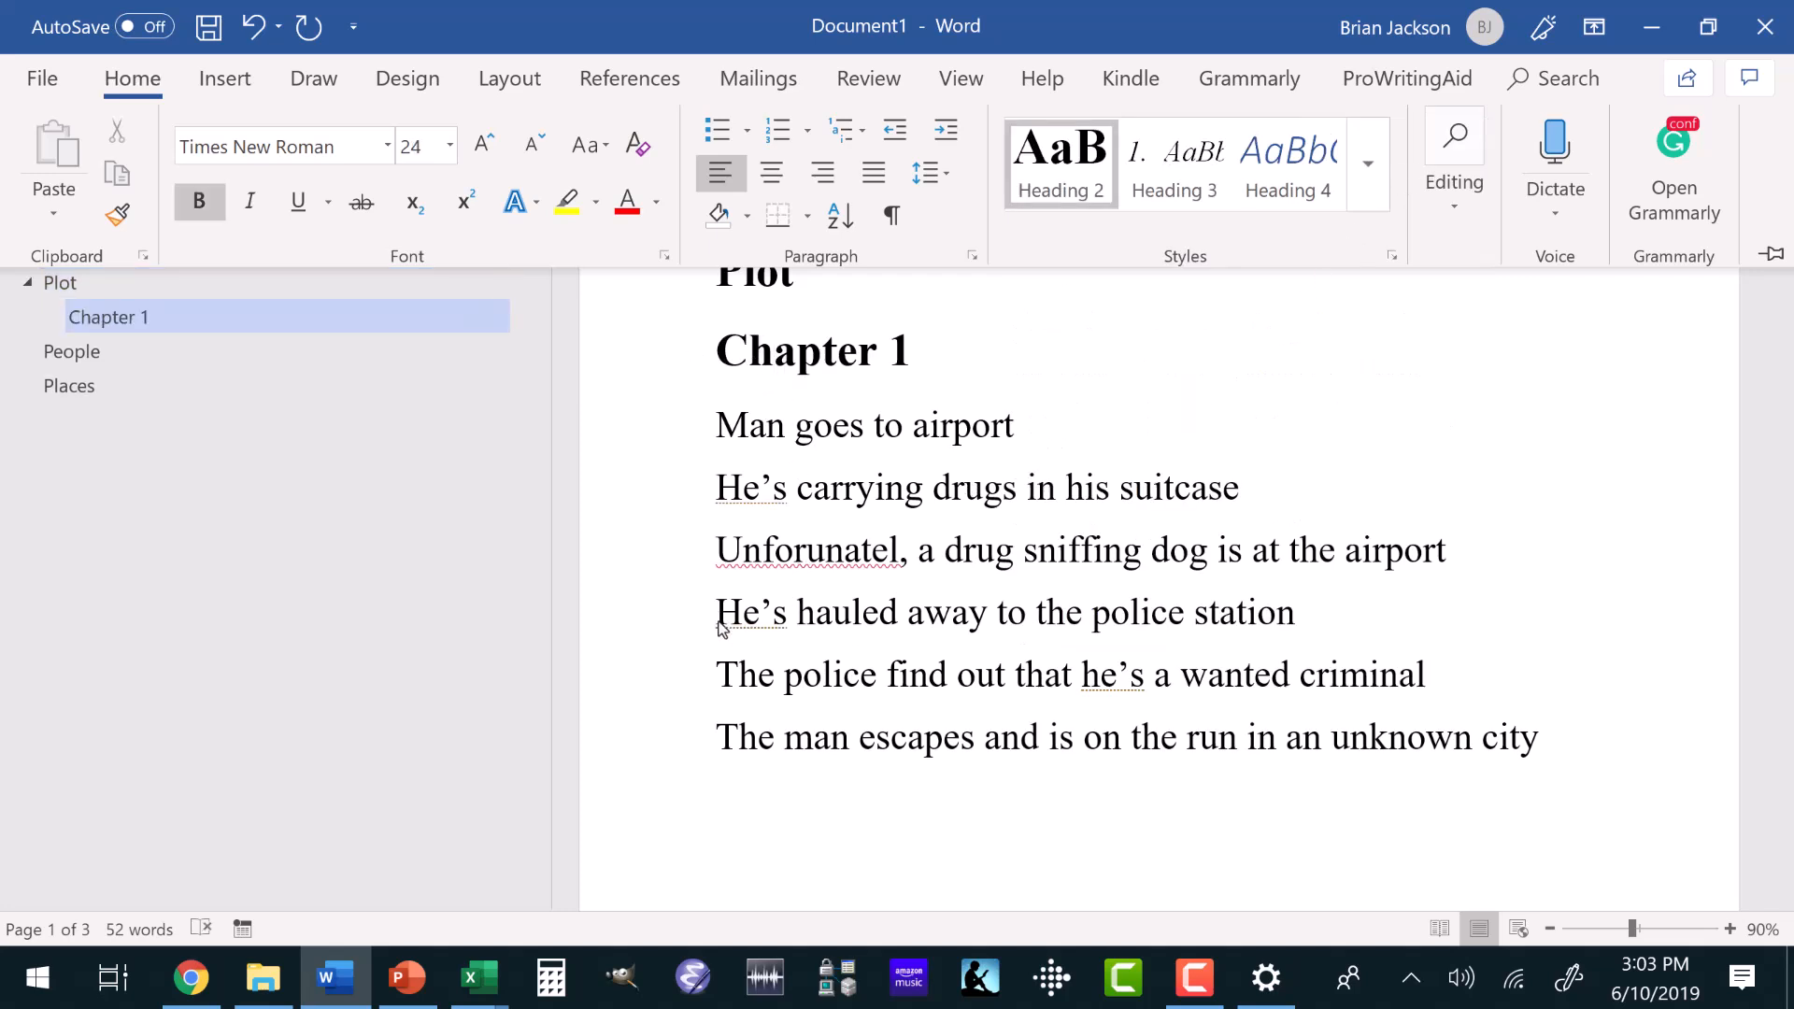
Insert a separate line reading "Chapter 2" above "The police find out that he’s a wanted criminal".
left_click(721, 673)
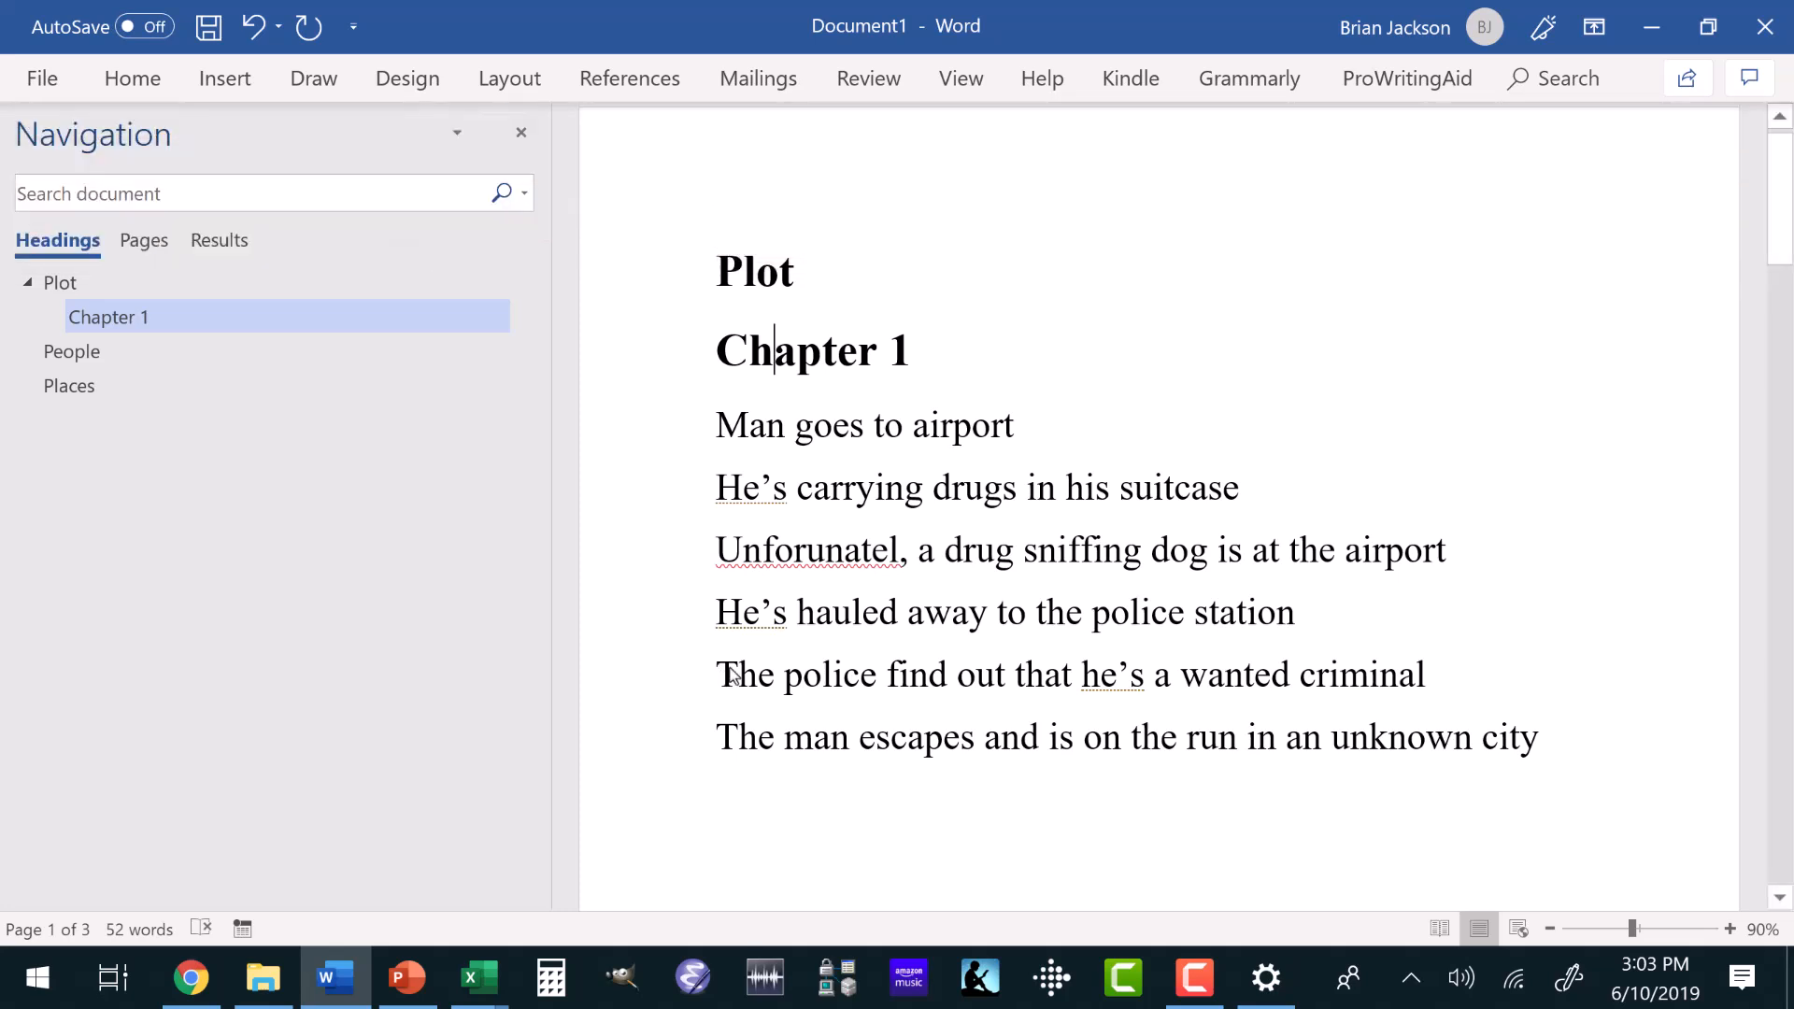
left_click(715, 672)
type("Chapter 2")
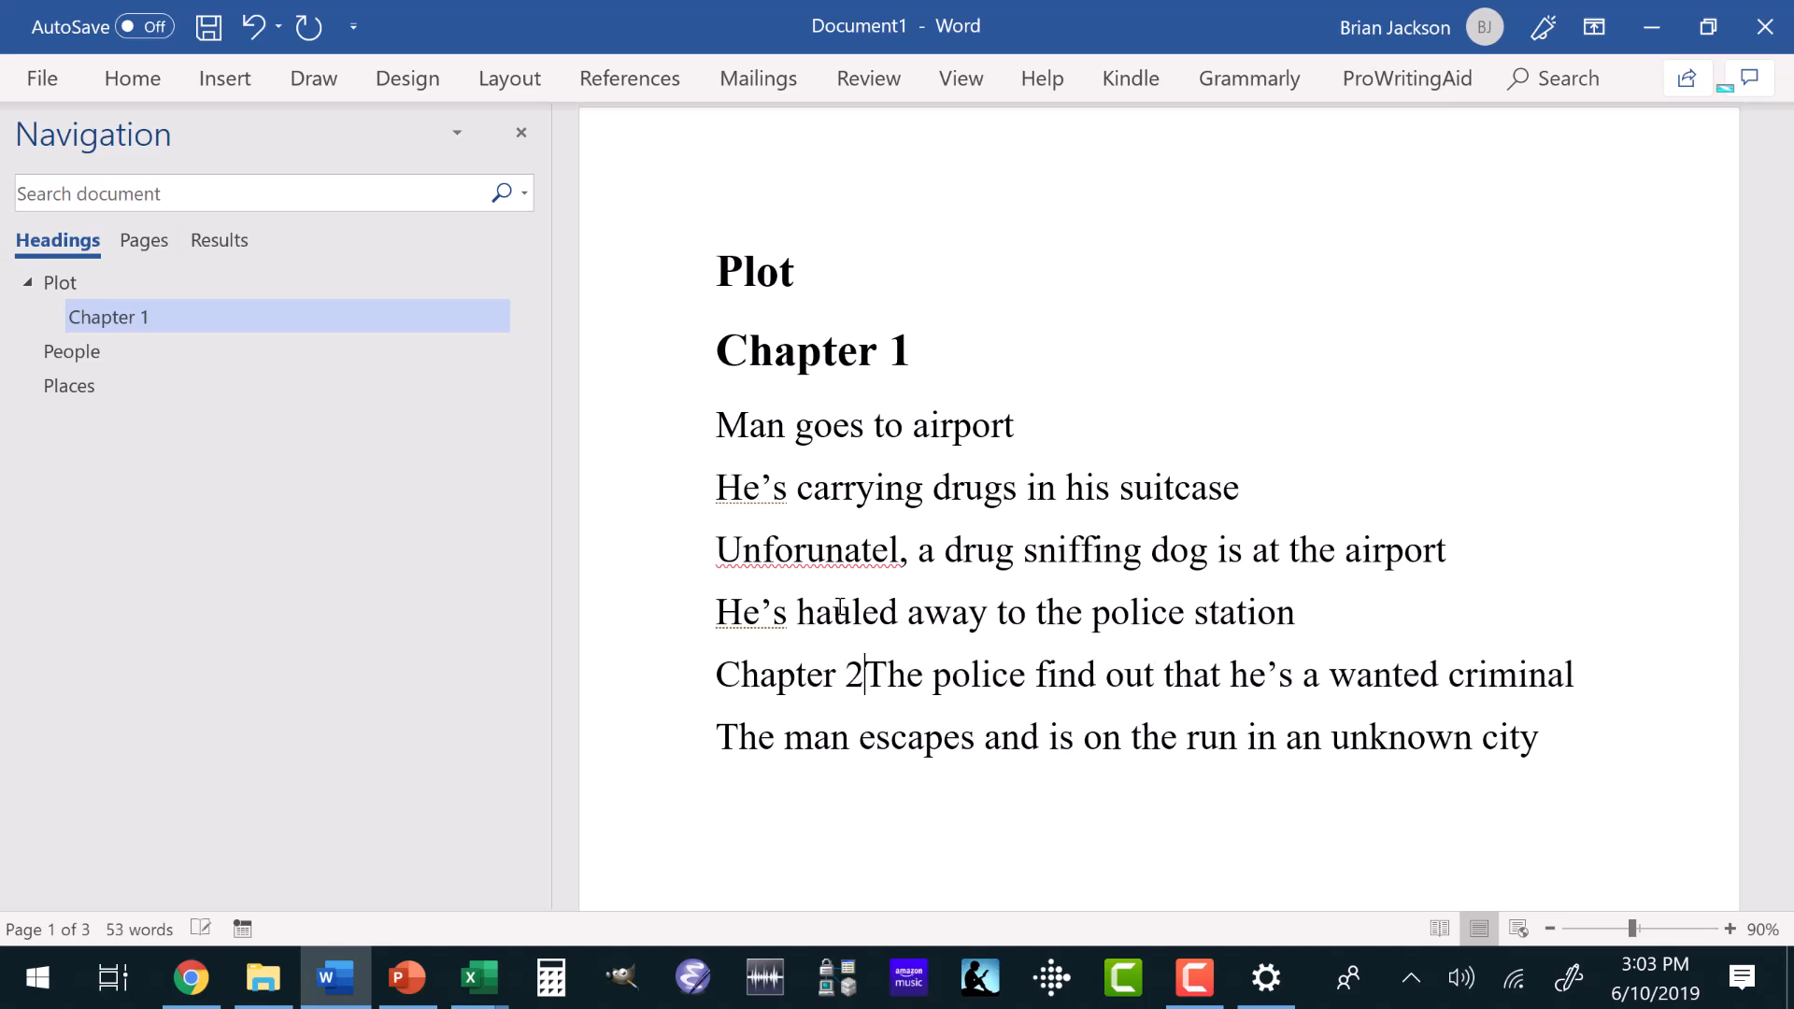
key("Return")
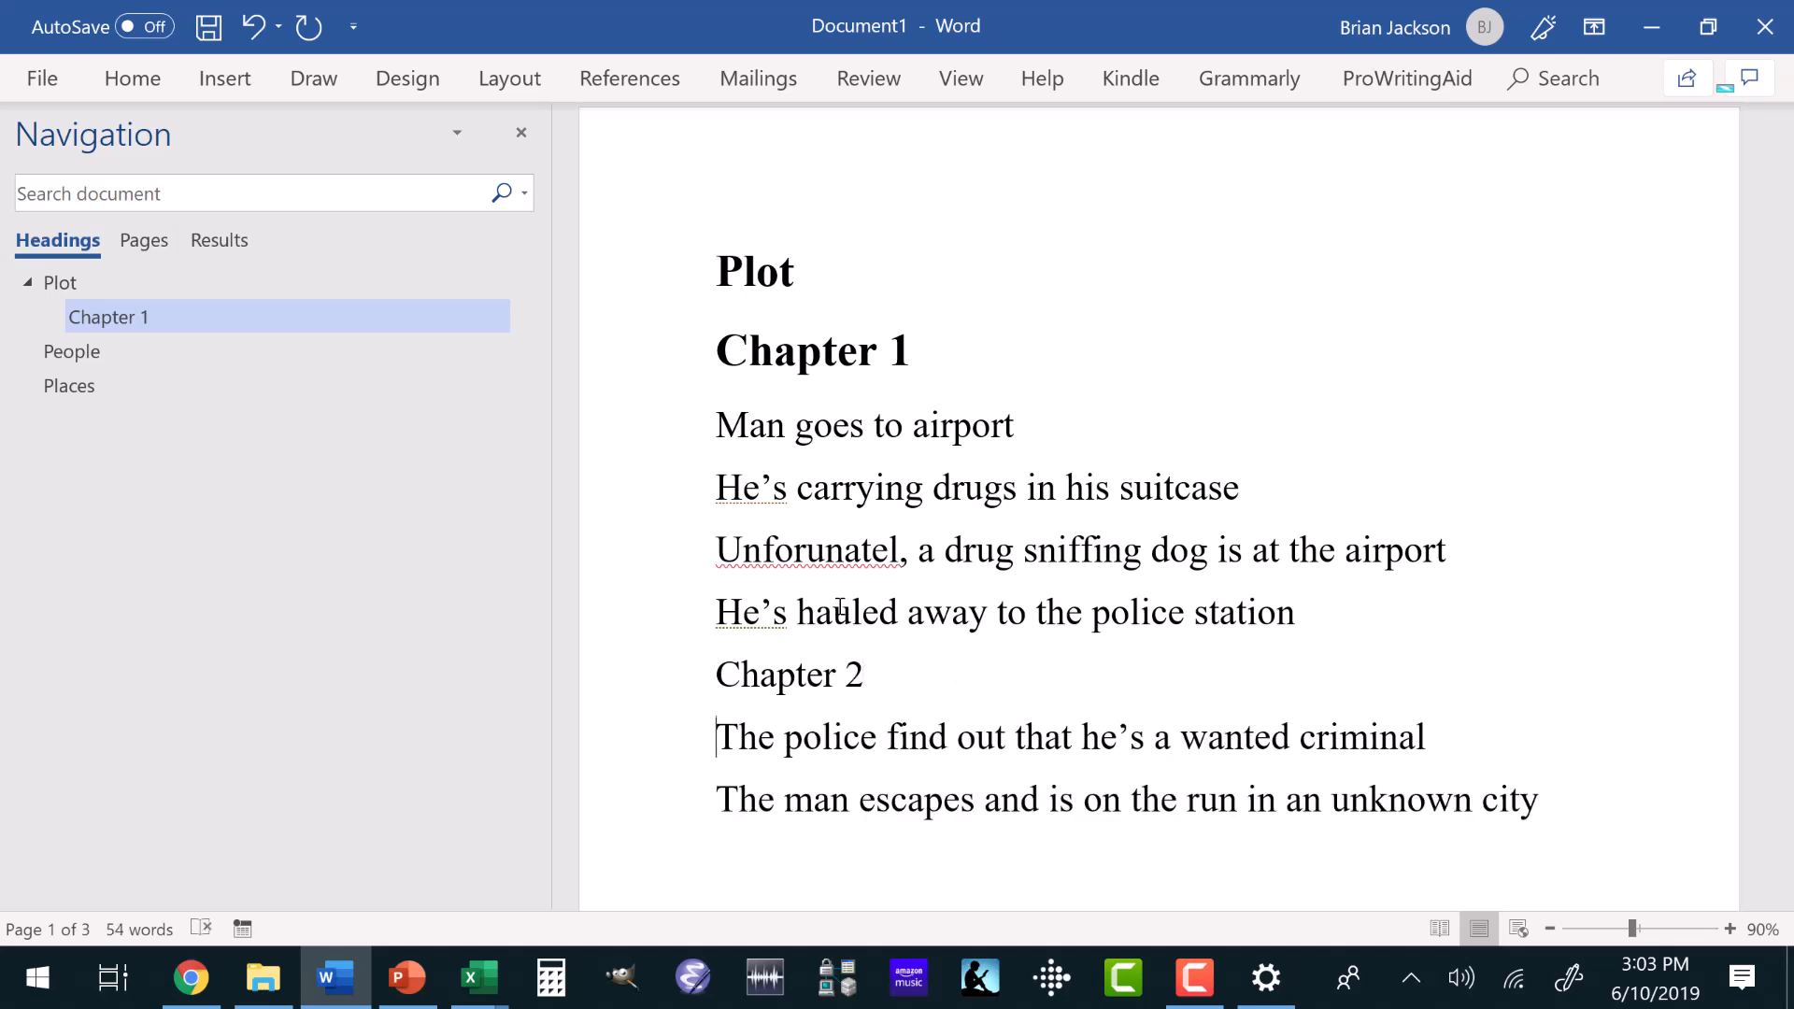
Apply the Heading 2 style to the Chapter 2 line.
left_click(776, 674)
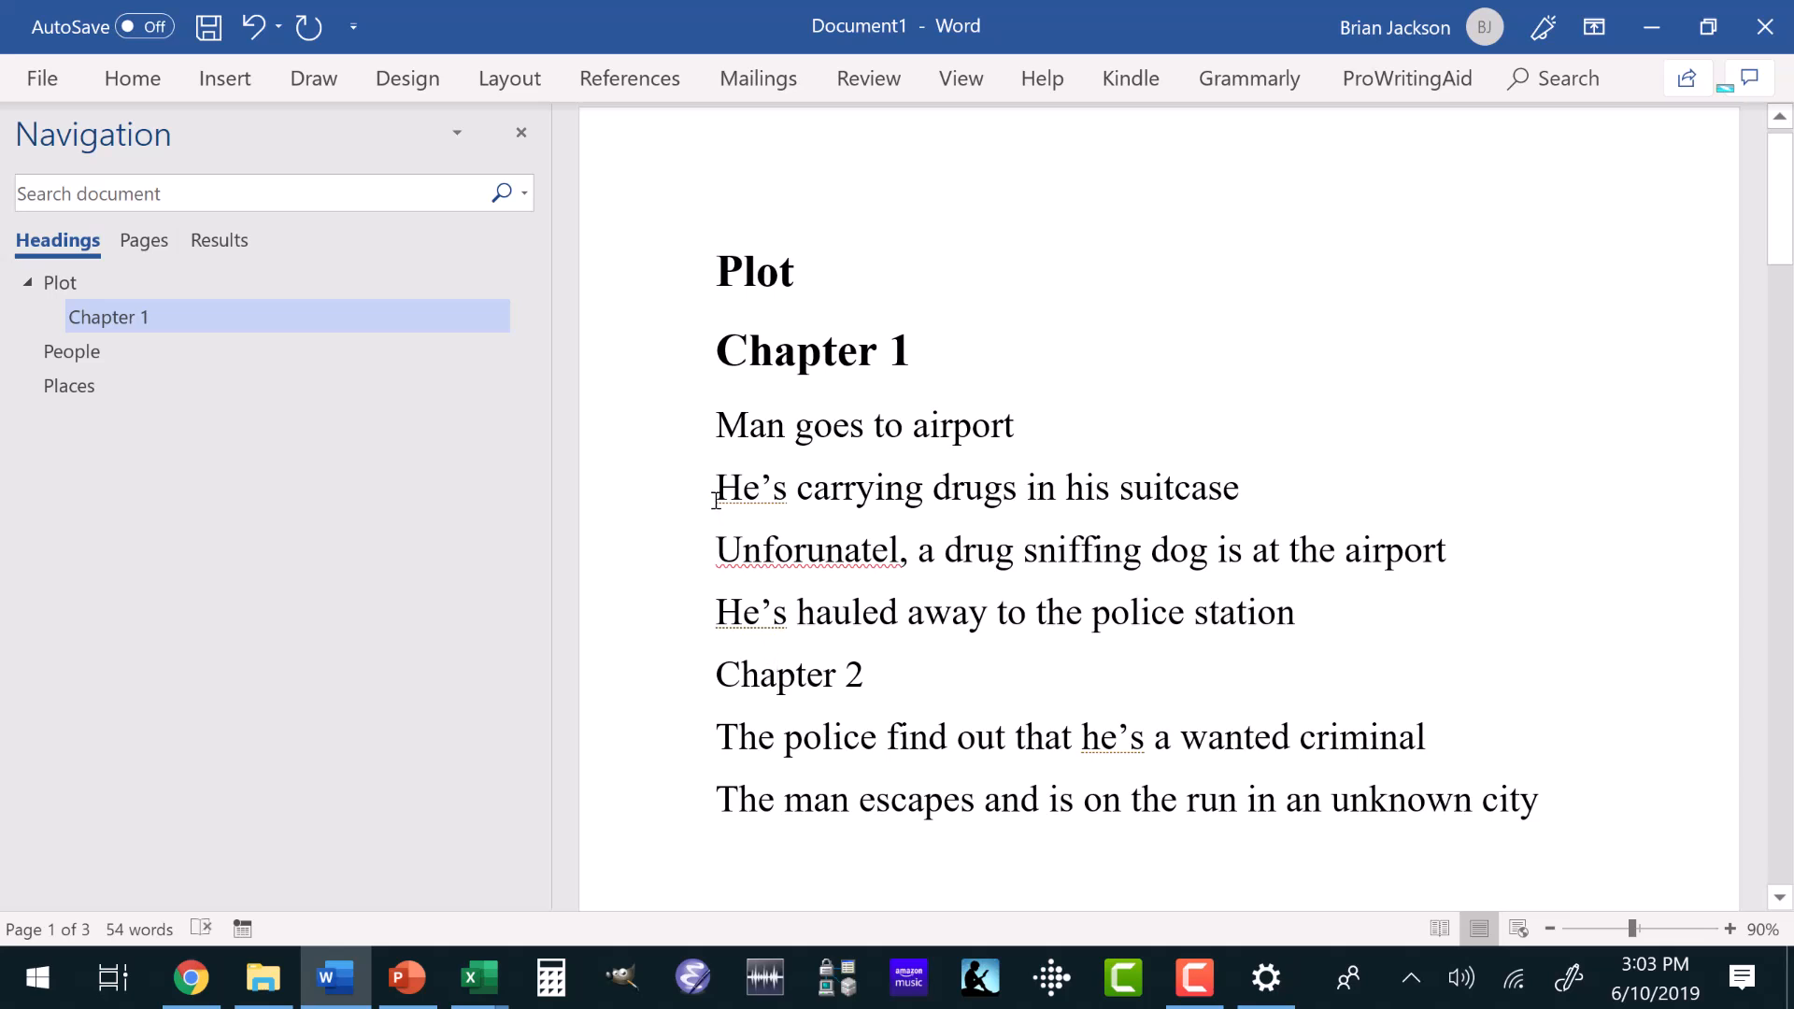
left_click(138, 87)
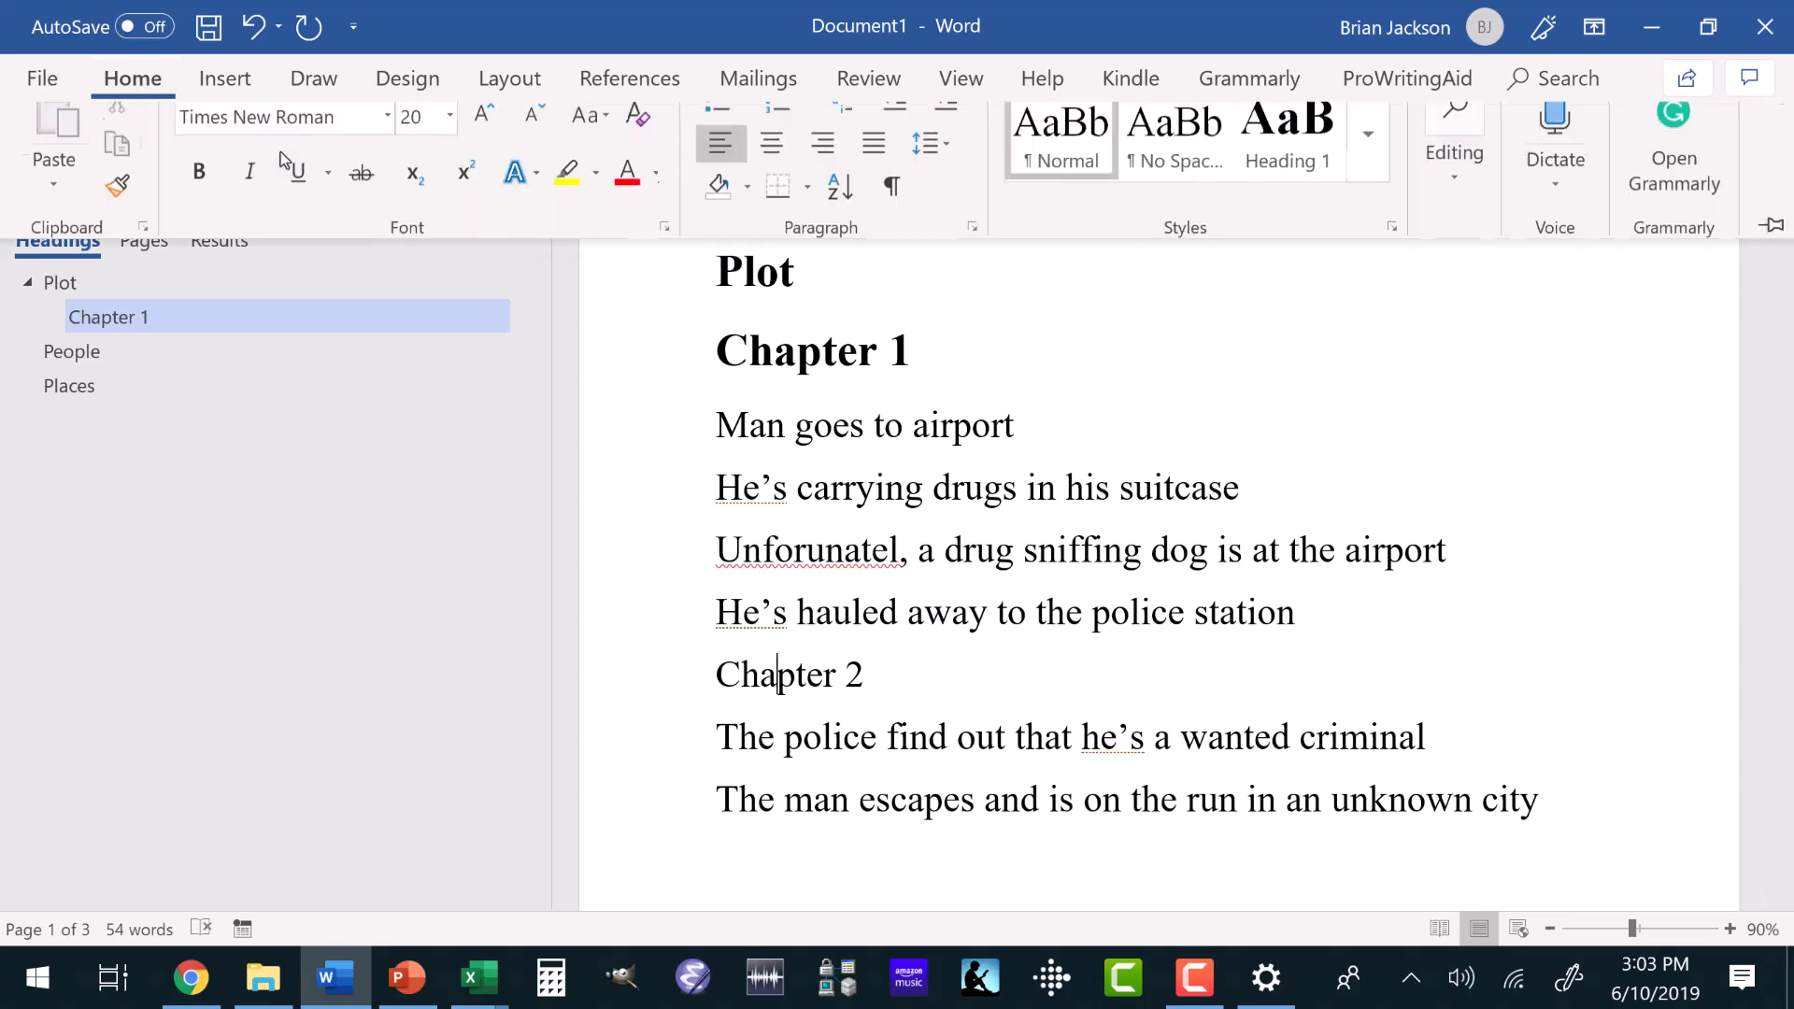
left_click(1359, 179)
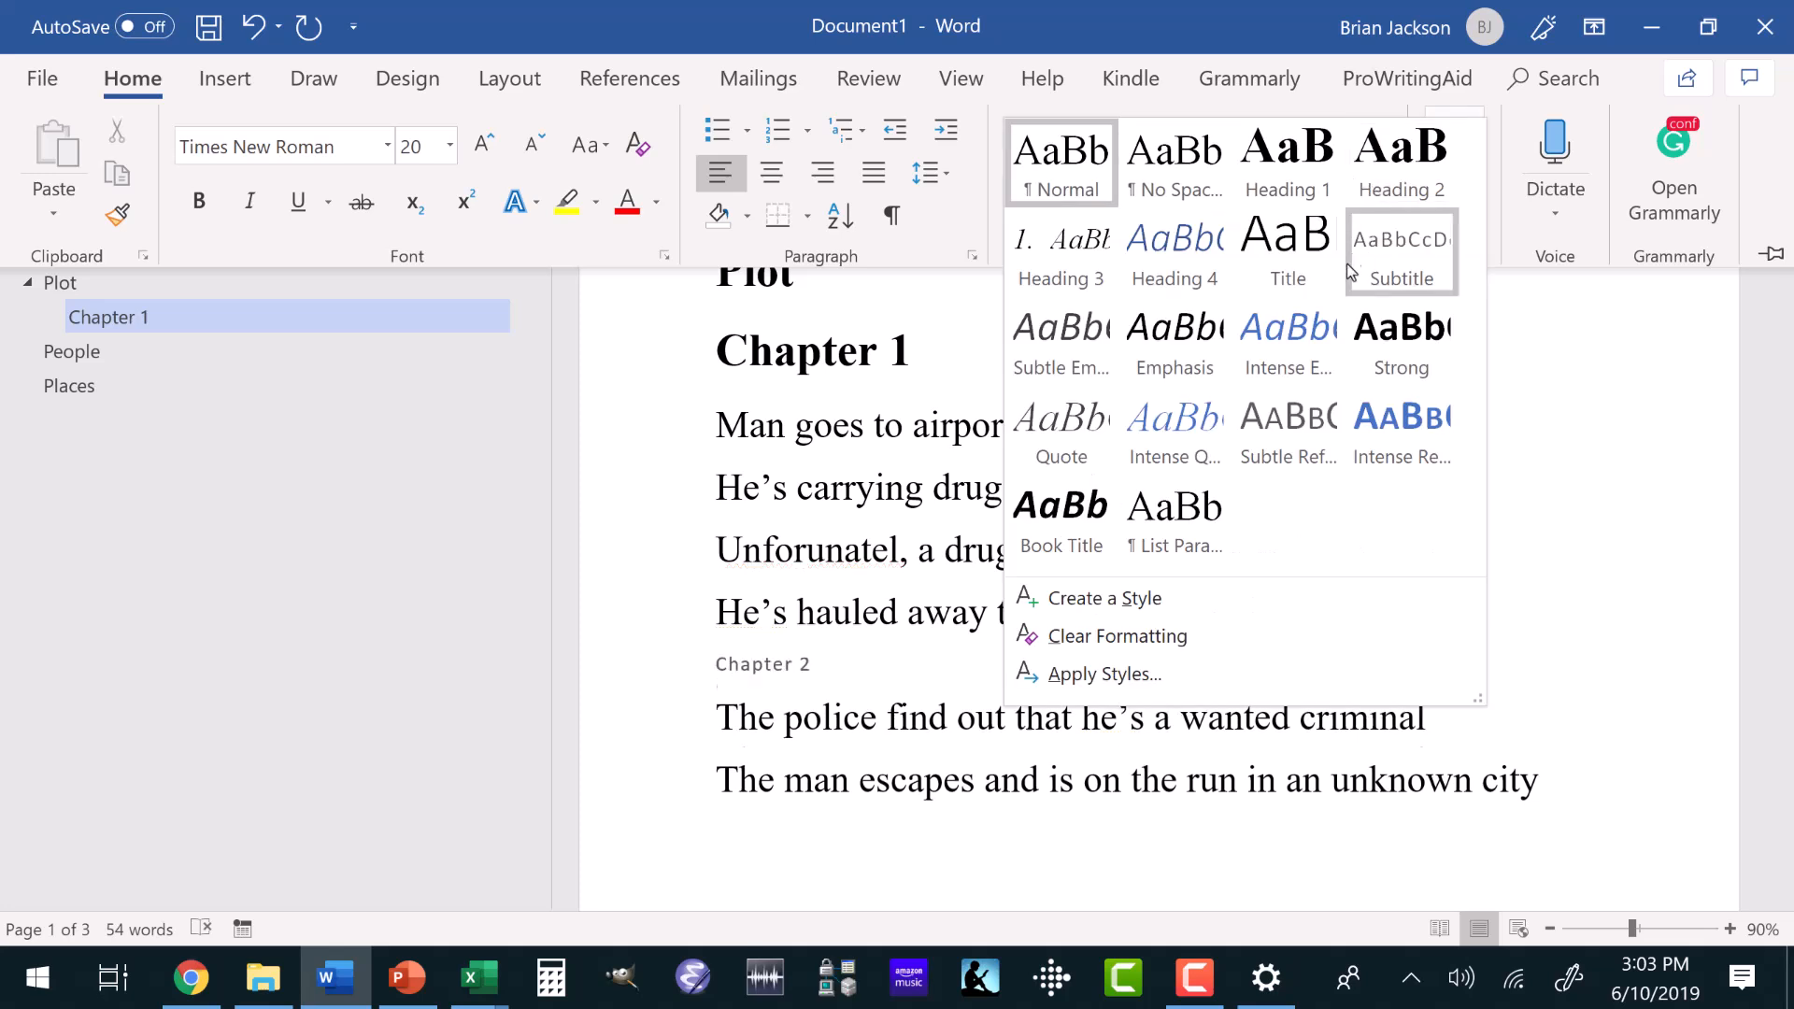
left_click(1392, 177)
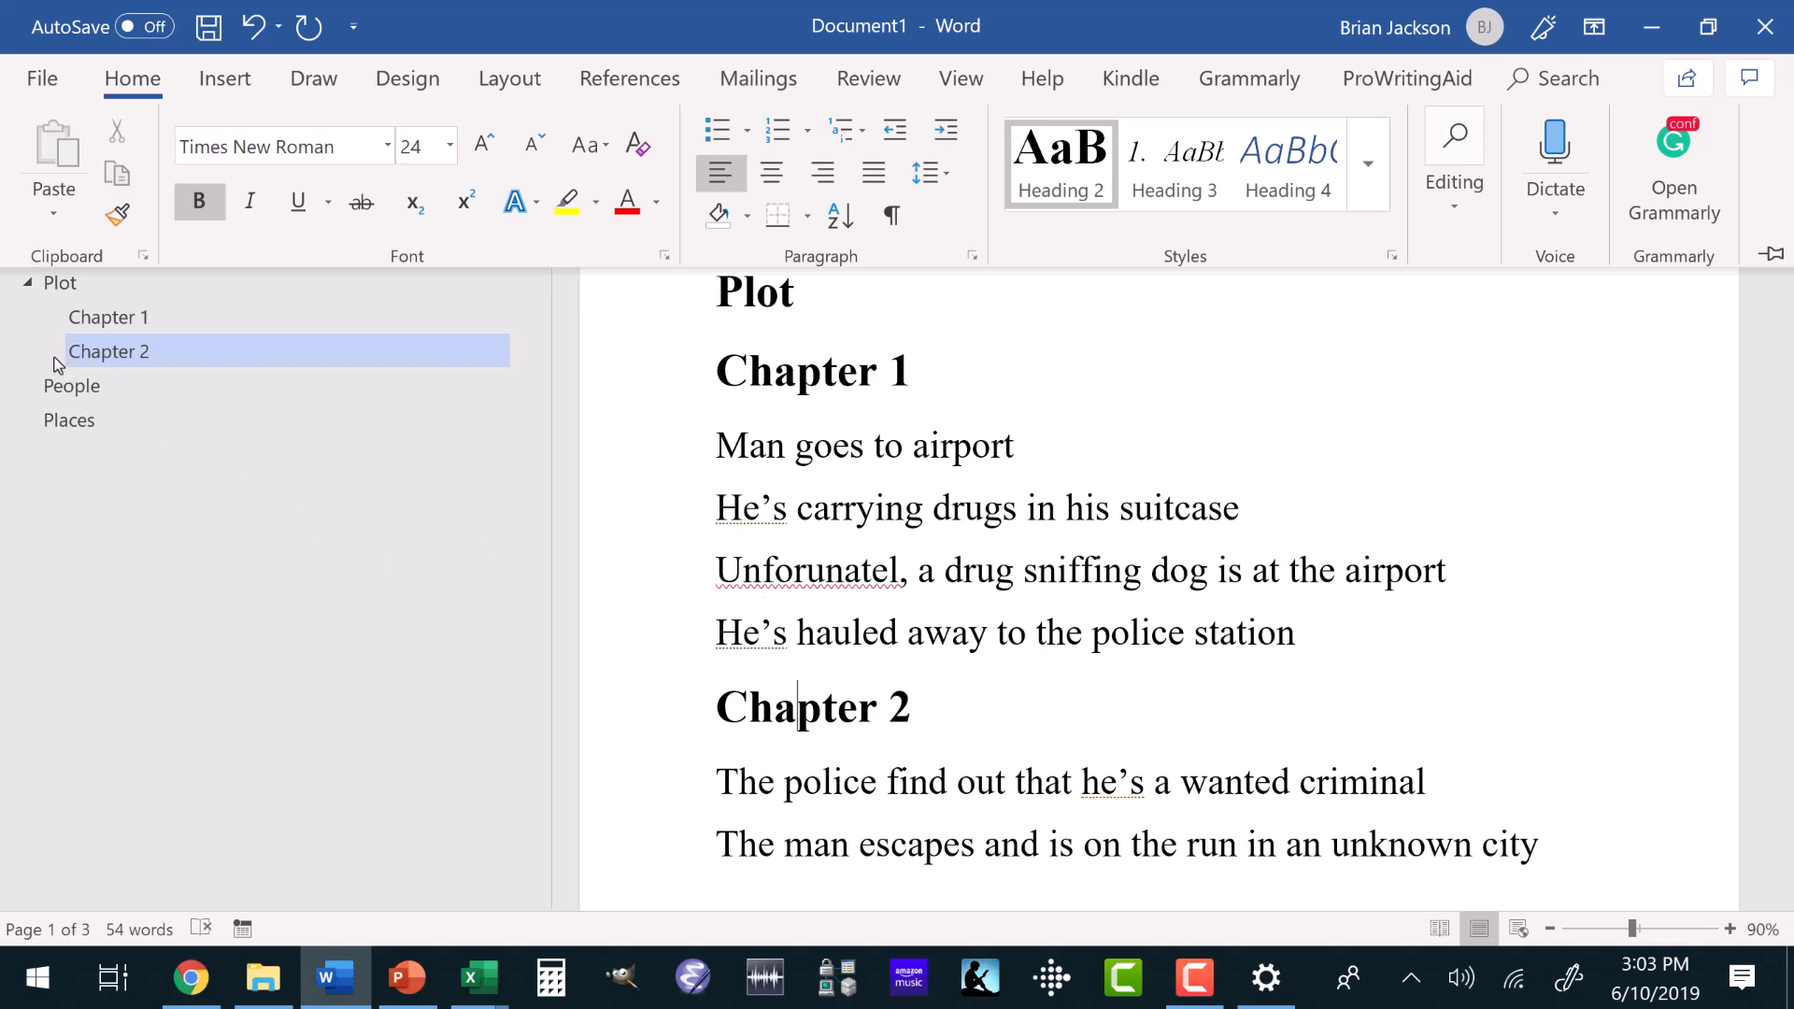
Jump through the outline to the Plot, Chapter 1 and Chapter 2 headings.
left_click(53, 283)
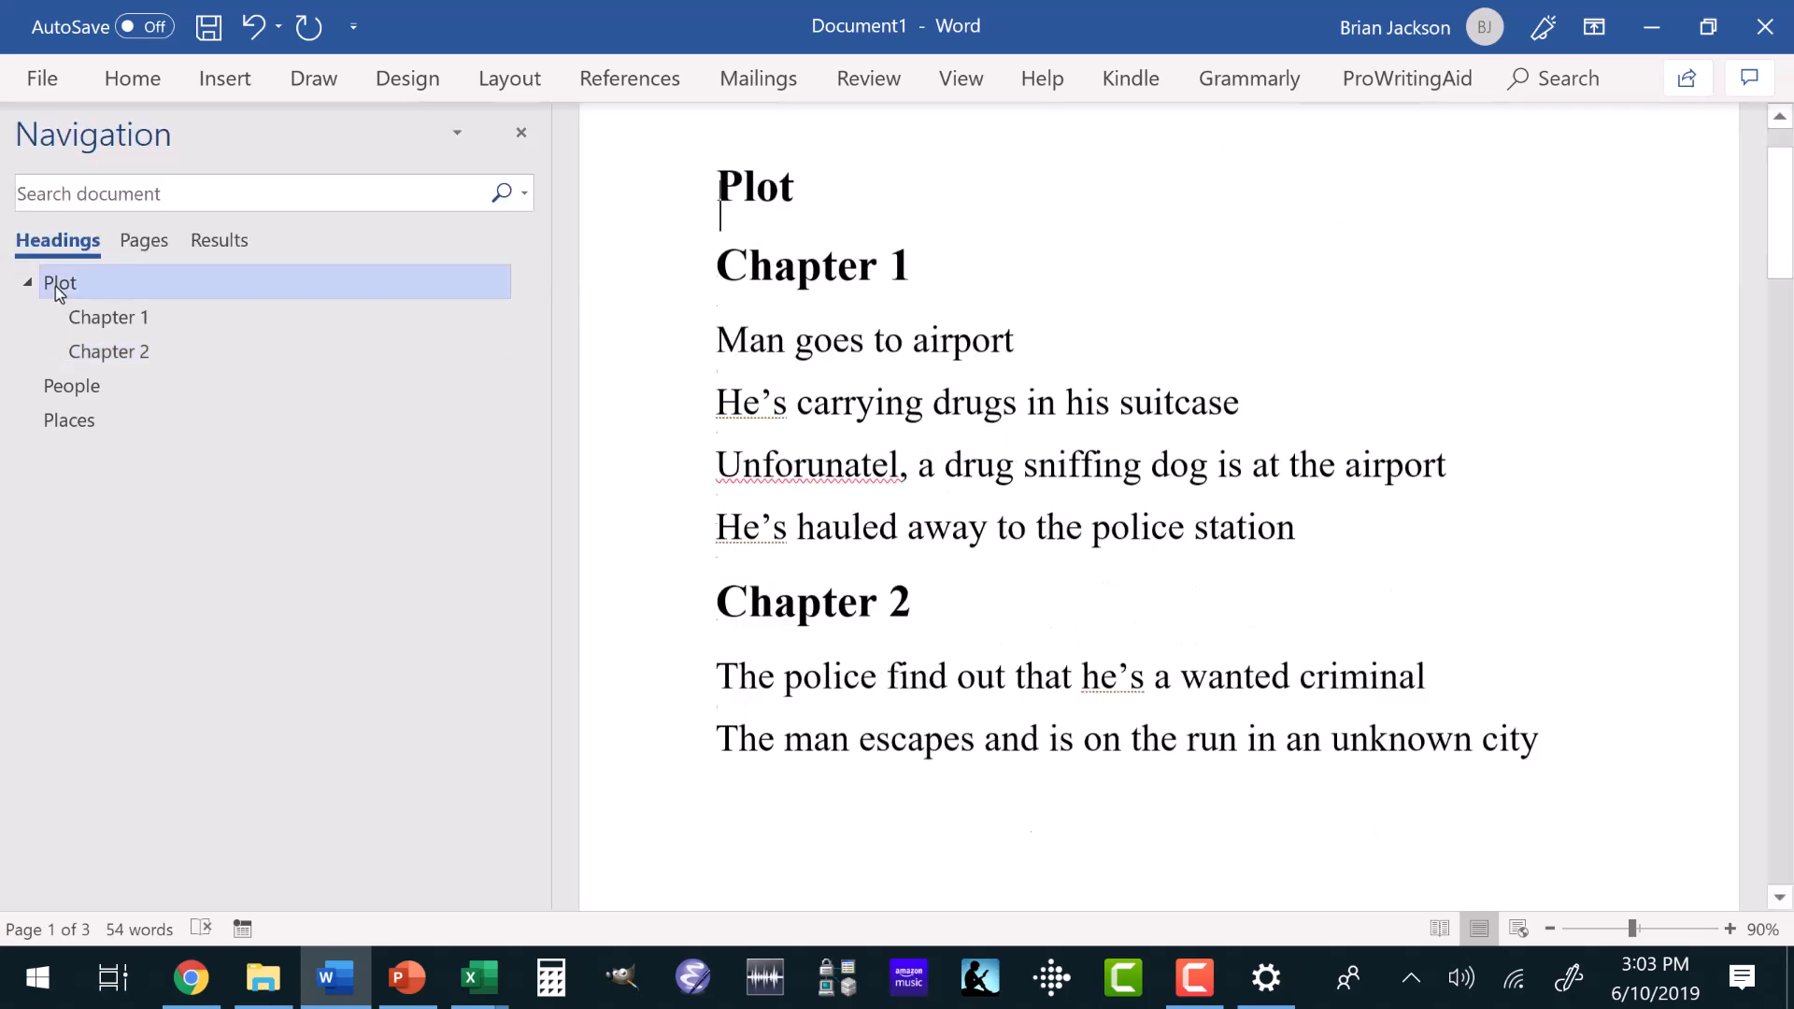
left_click(84, 321)
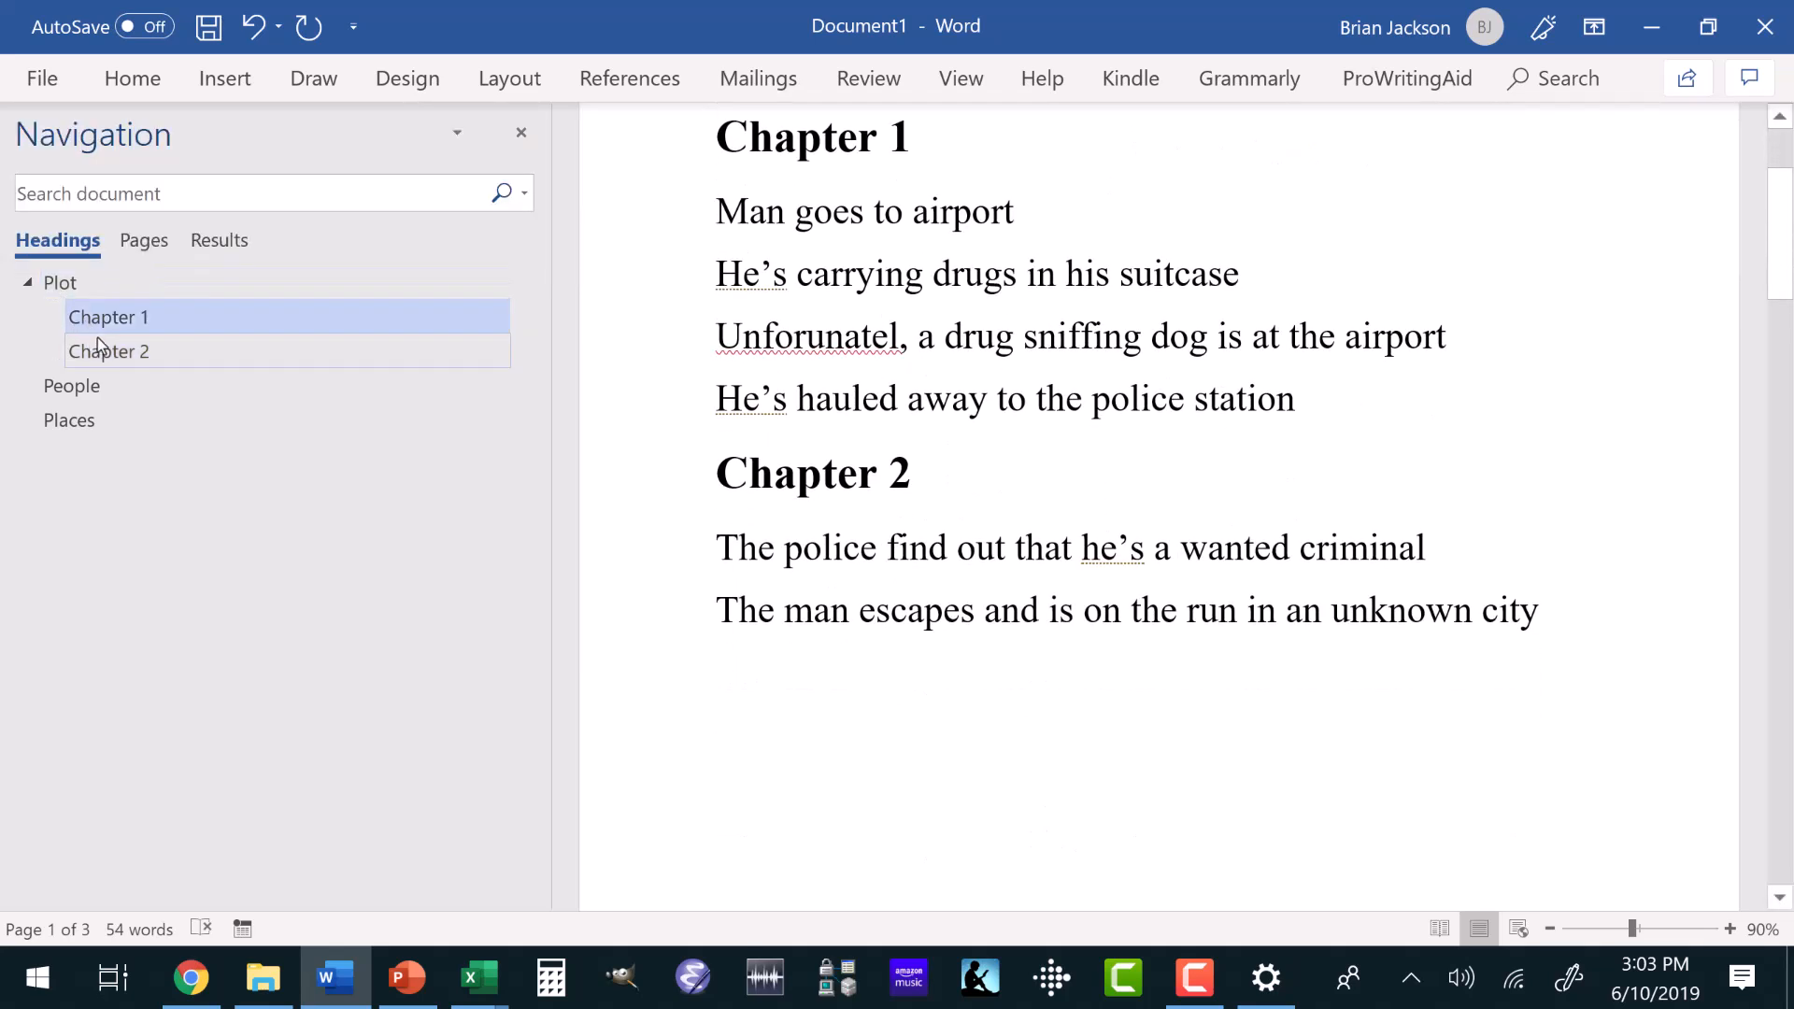
left_click(98, 347)
Add the character's full name on its own line under the People heading.
left_click(75, 384)
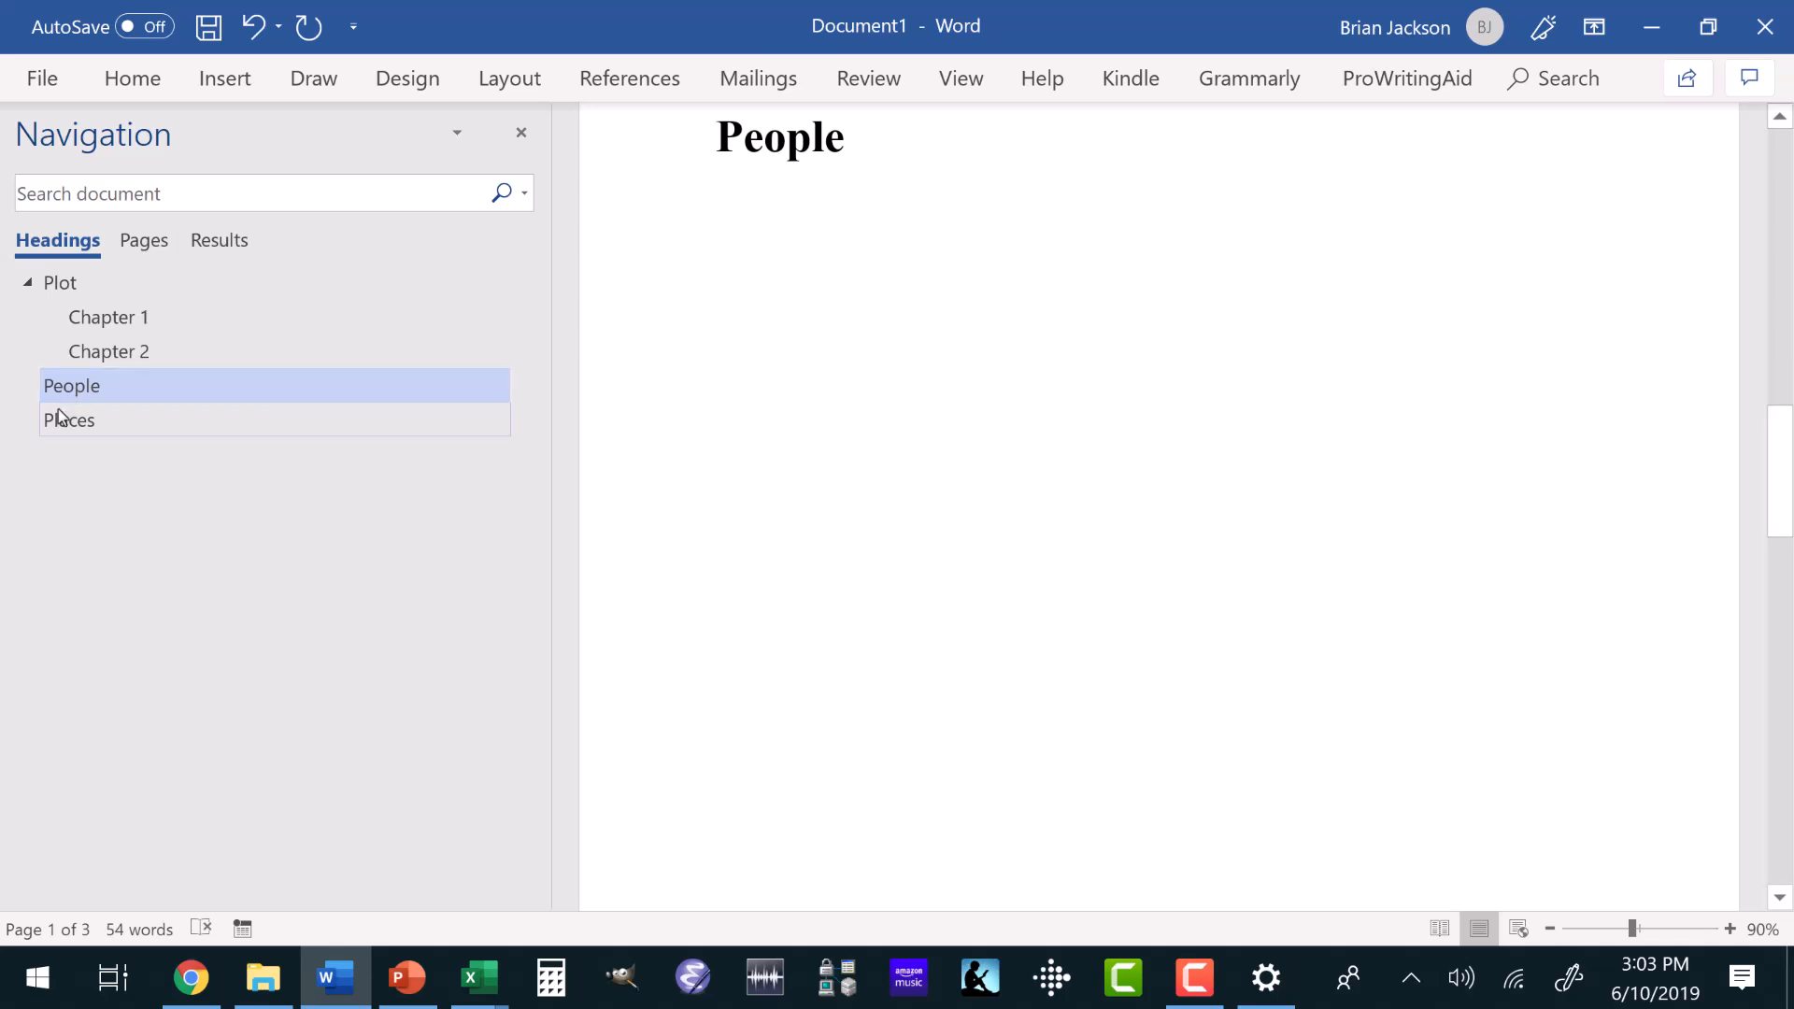
left_click(851, 141)
key("Return")
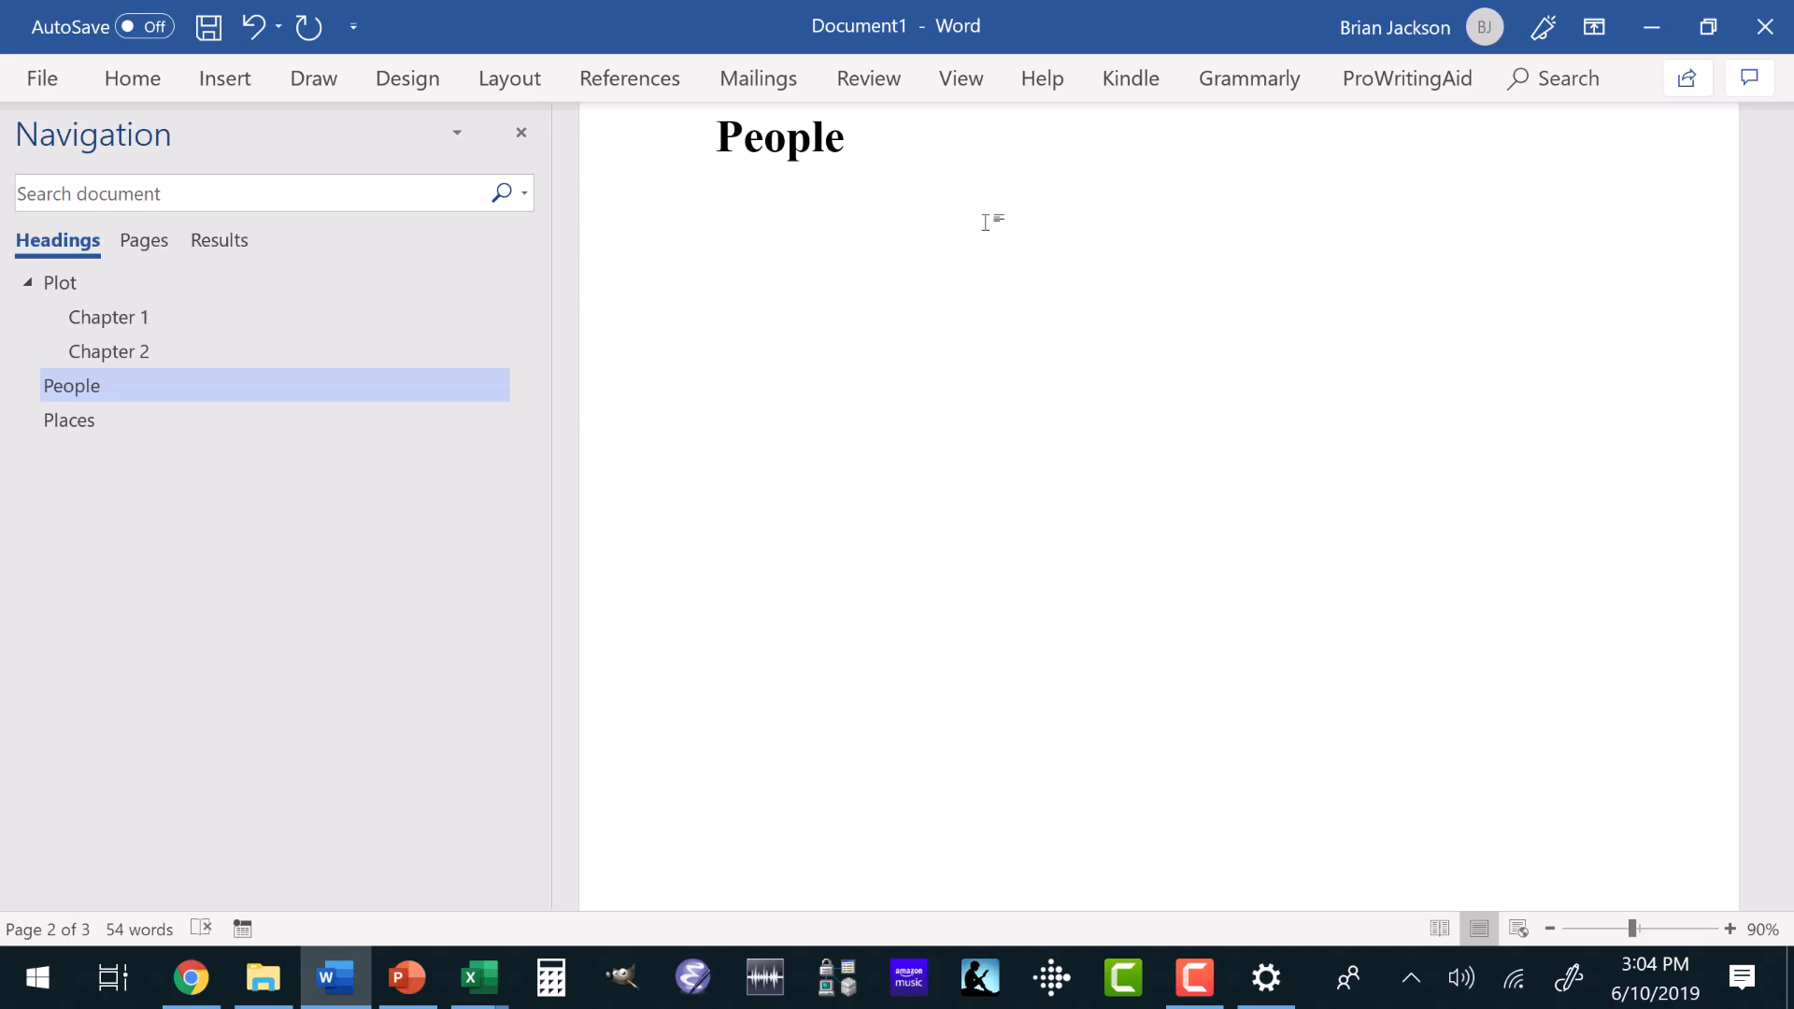
type("Emil Vaargas")
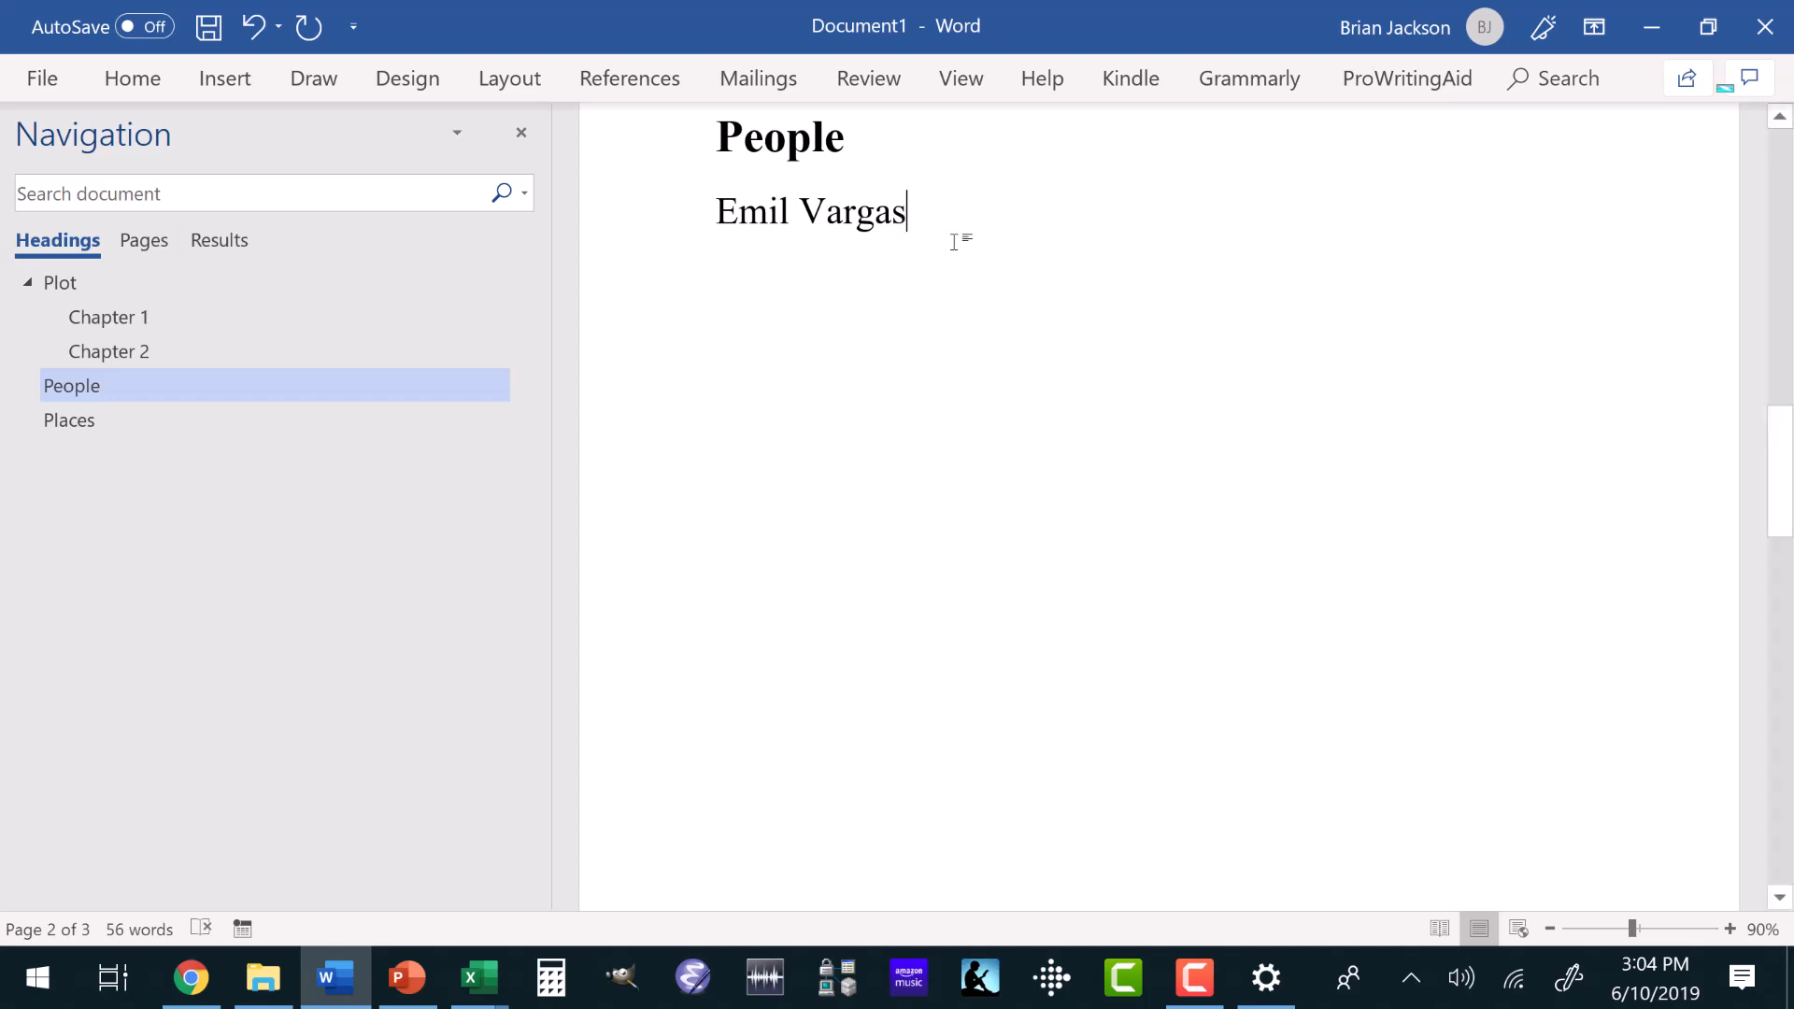
key("Return")
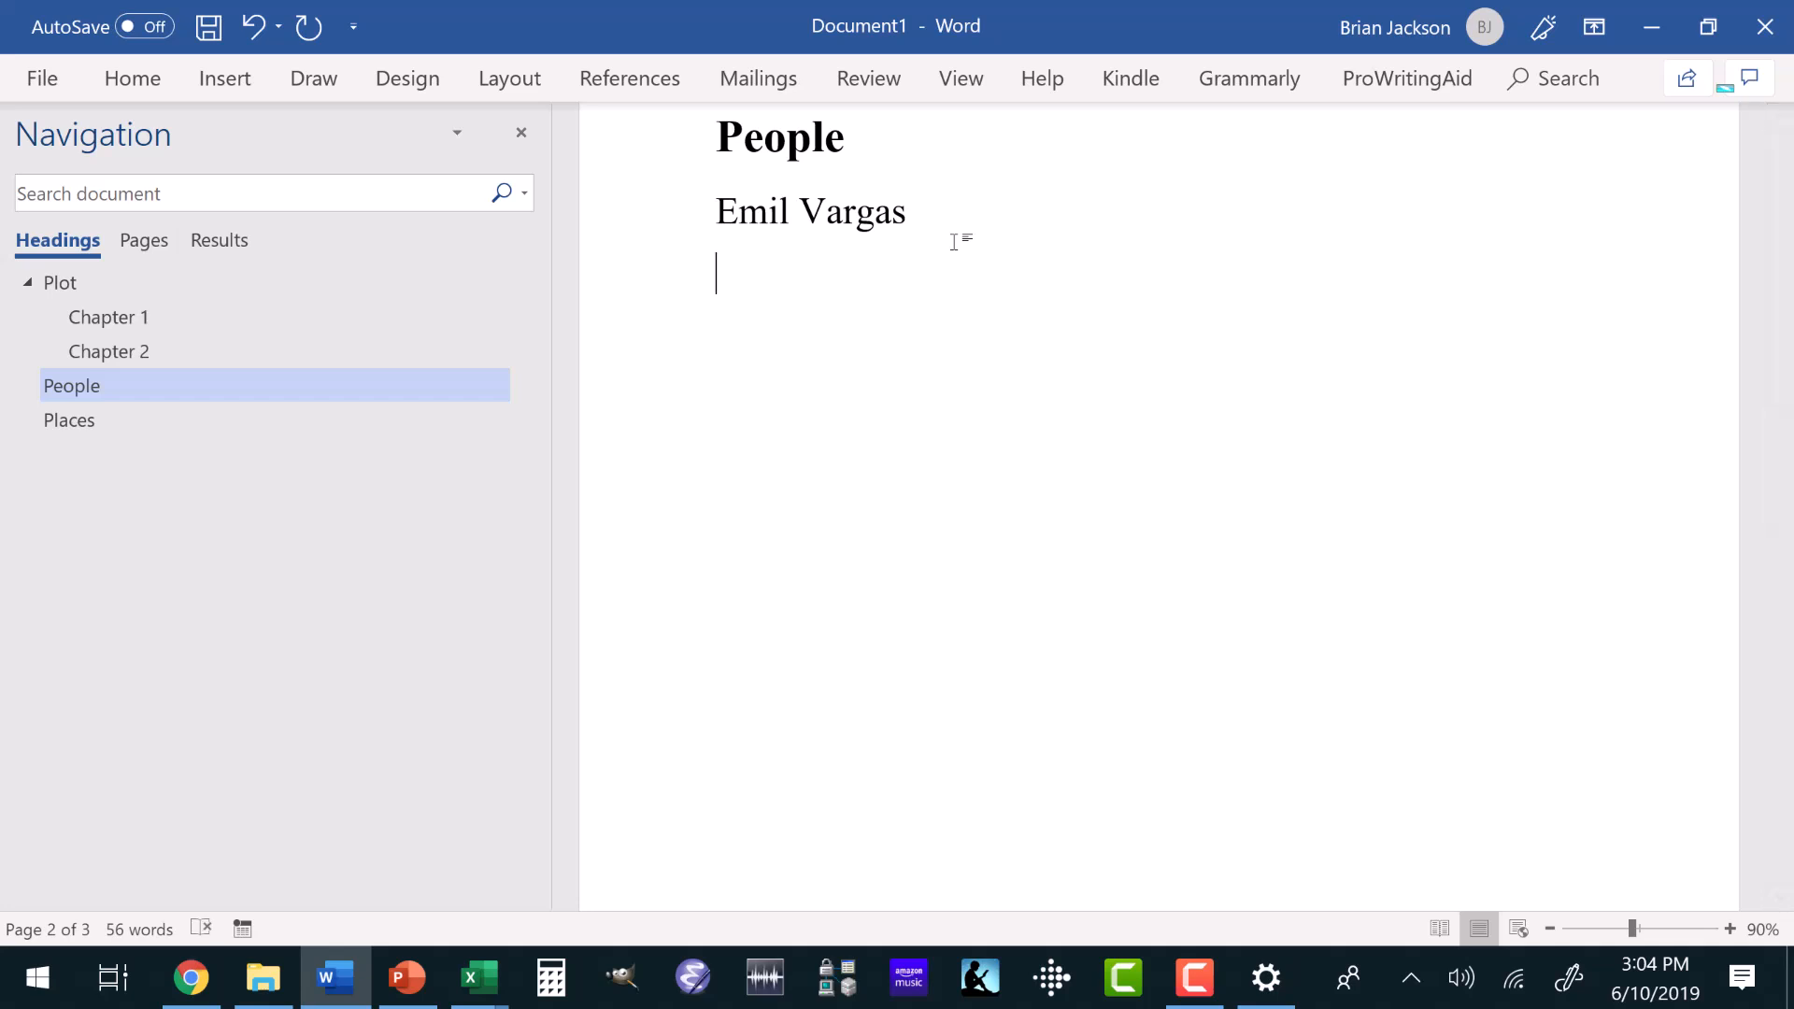
Add the lines "Scar on his left cheek" and "Speaks with a heavy latin American accent" below the character's name.
type("Scar on his")
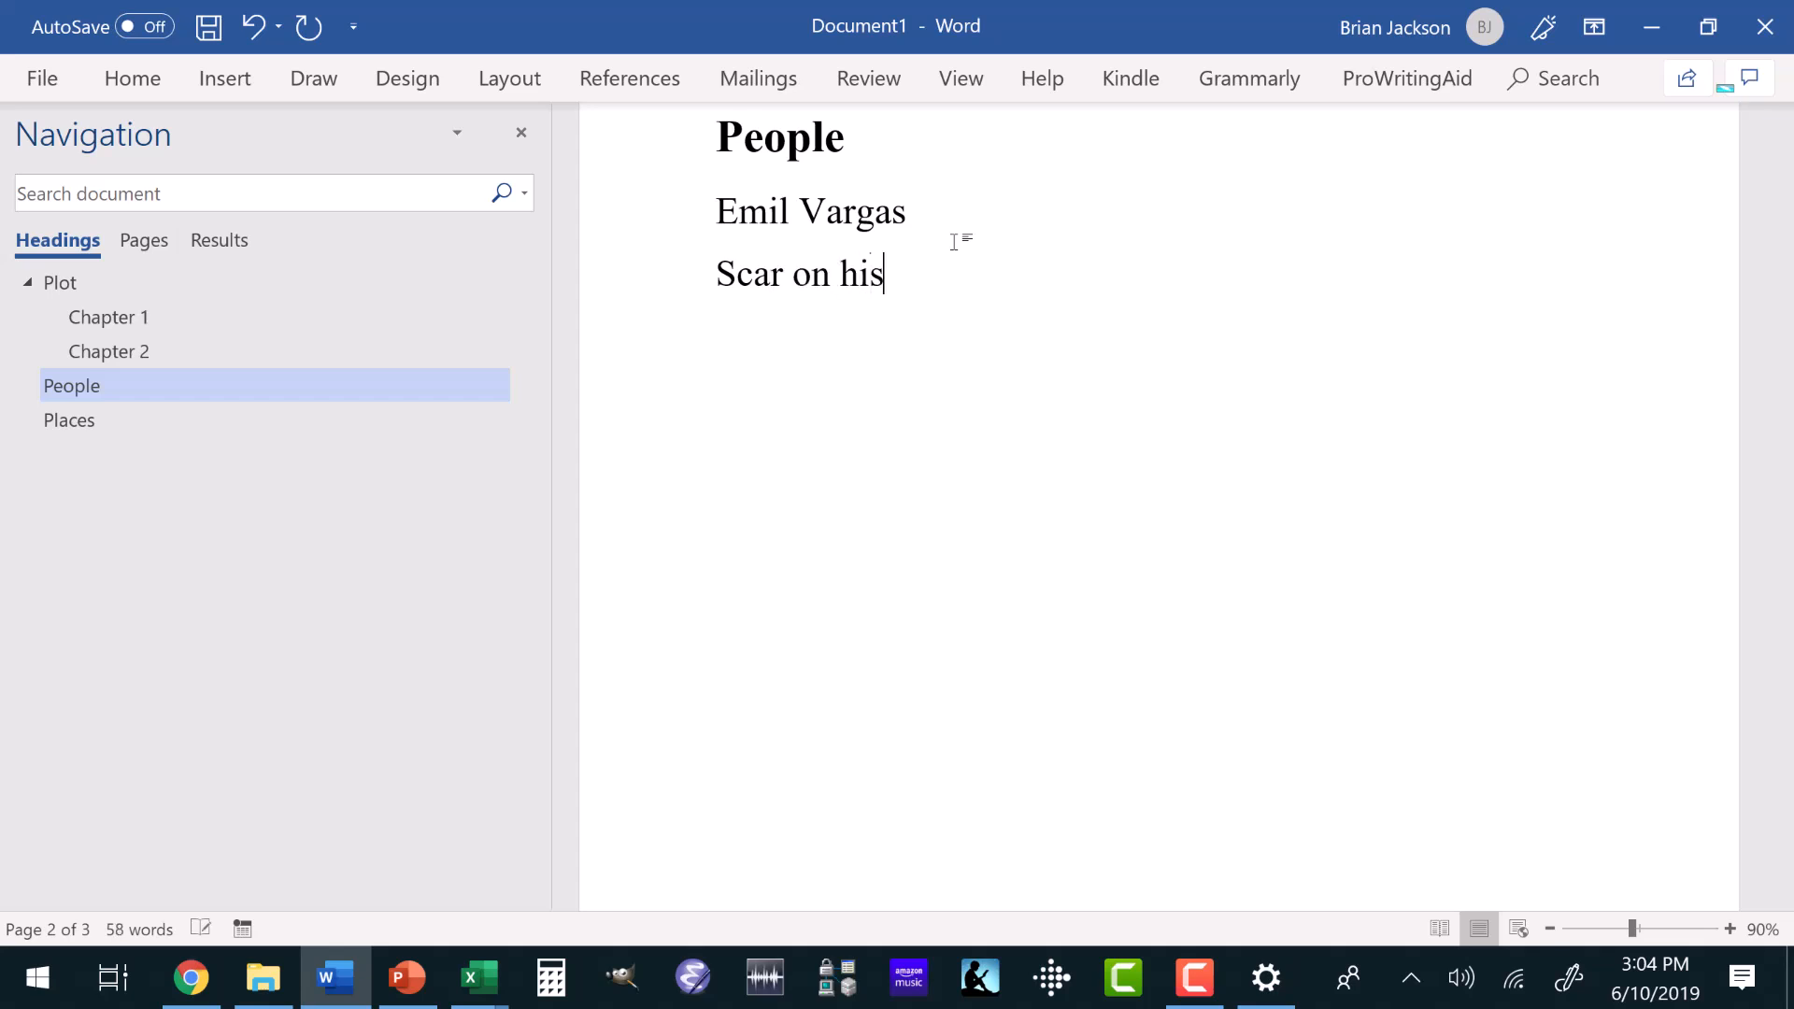
type(" left cheek")
key("Return")
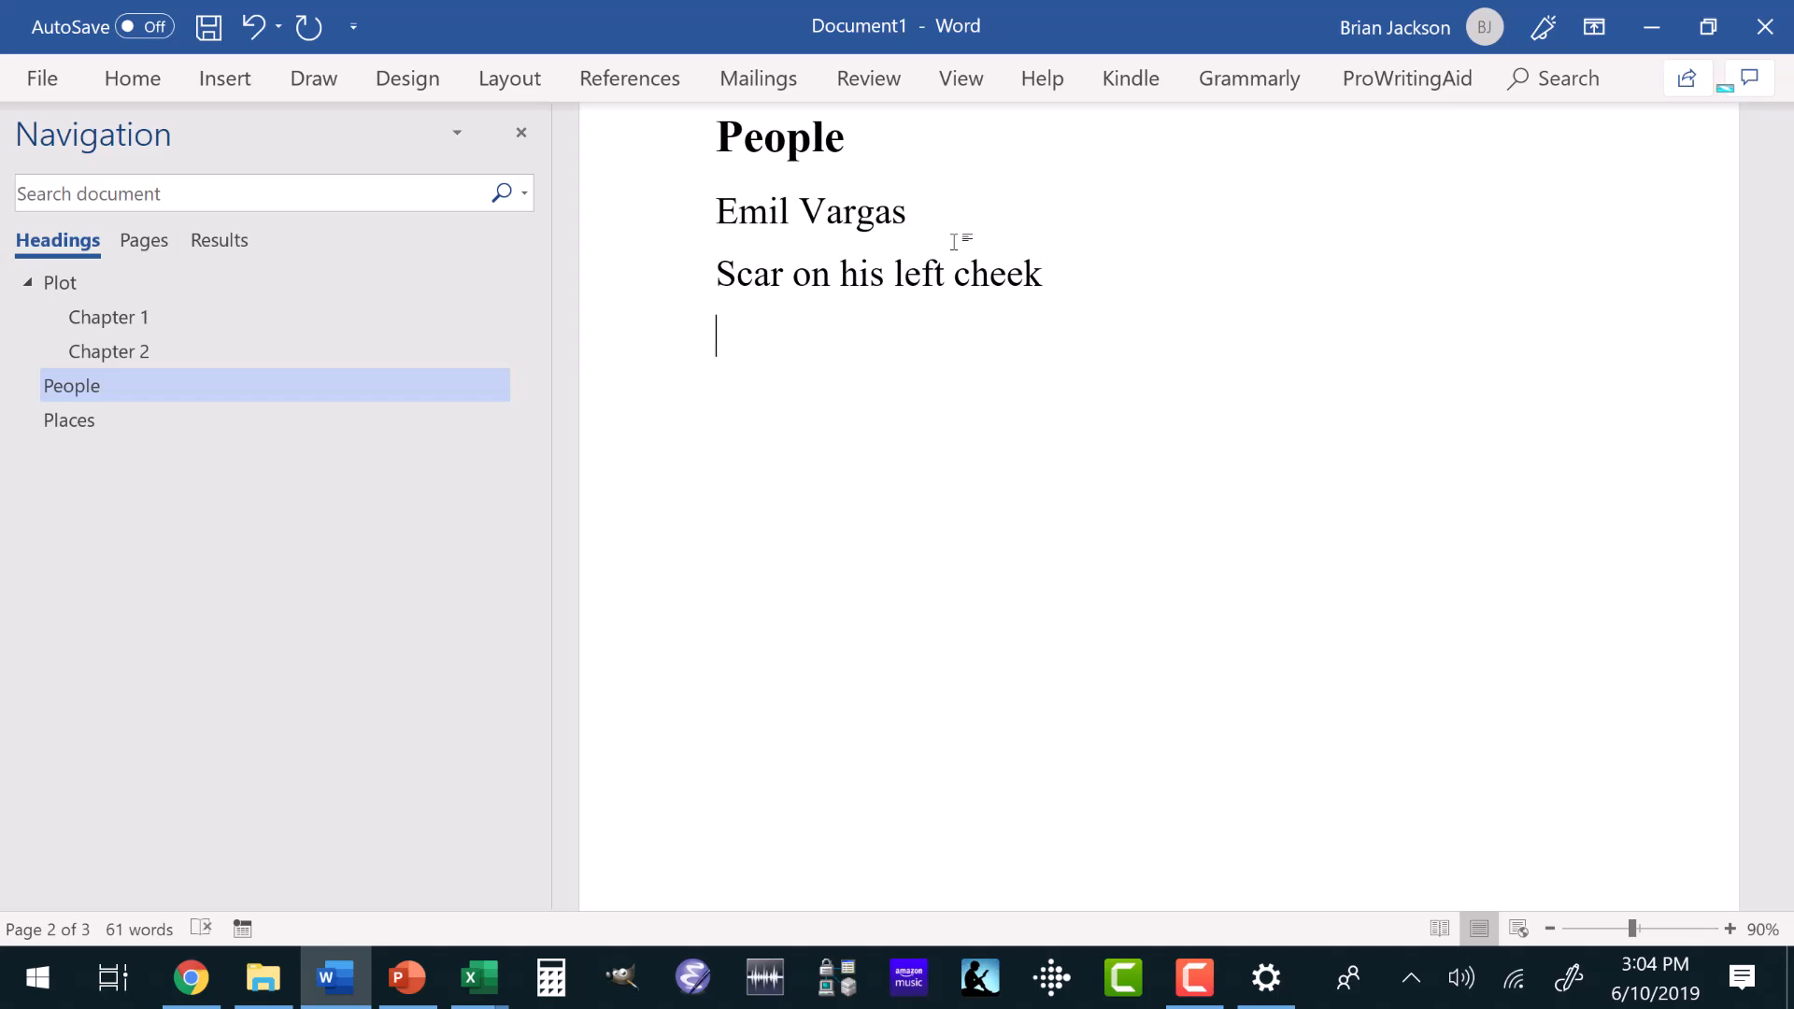
type("Speaks")
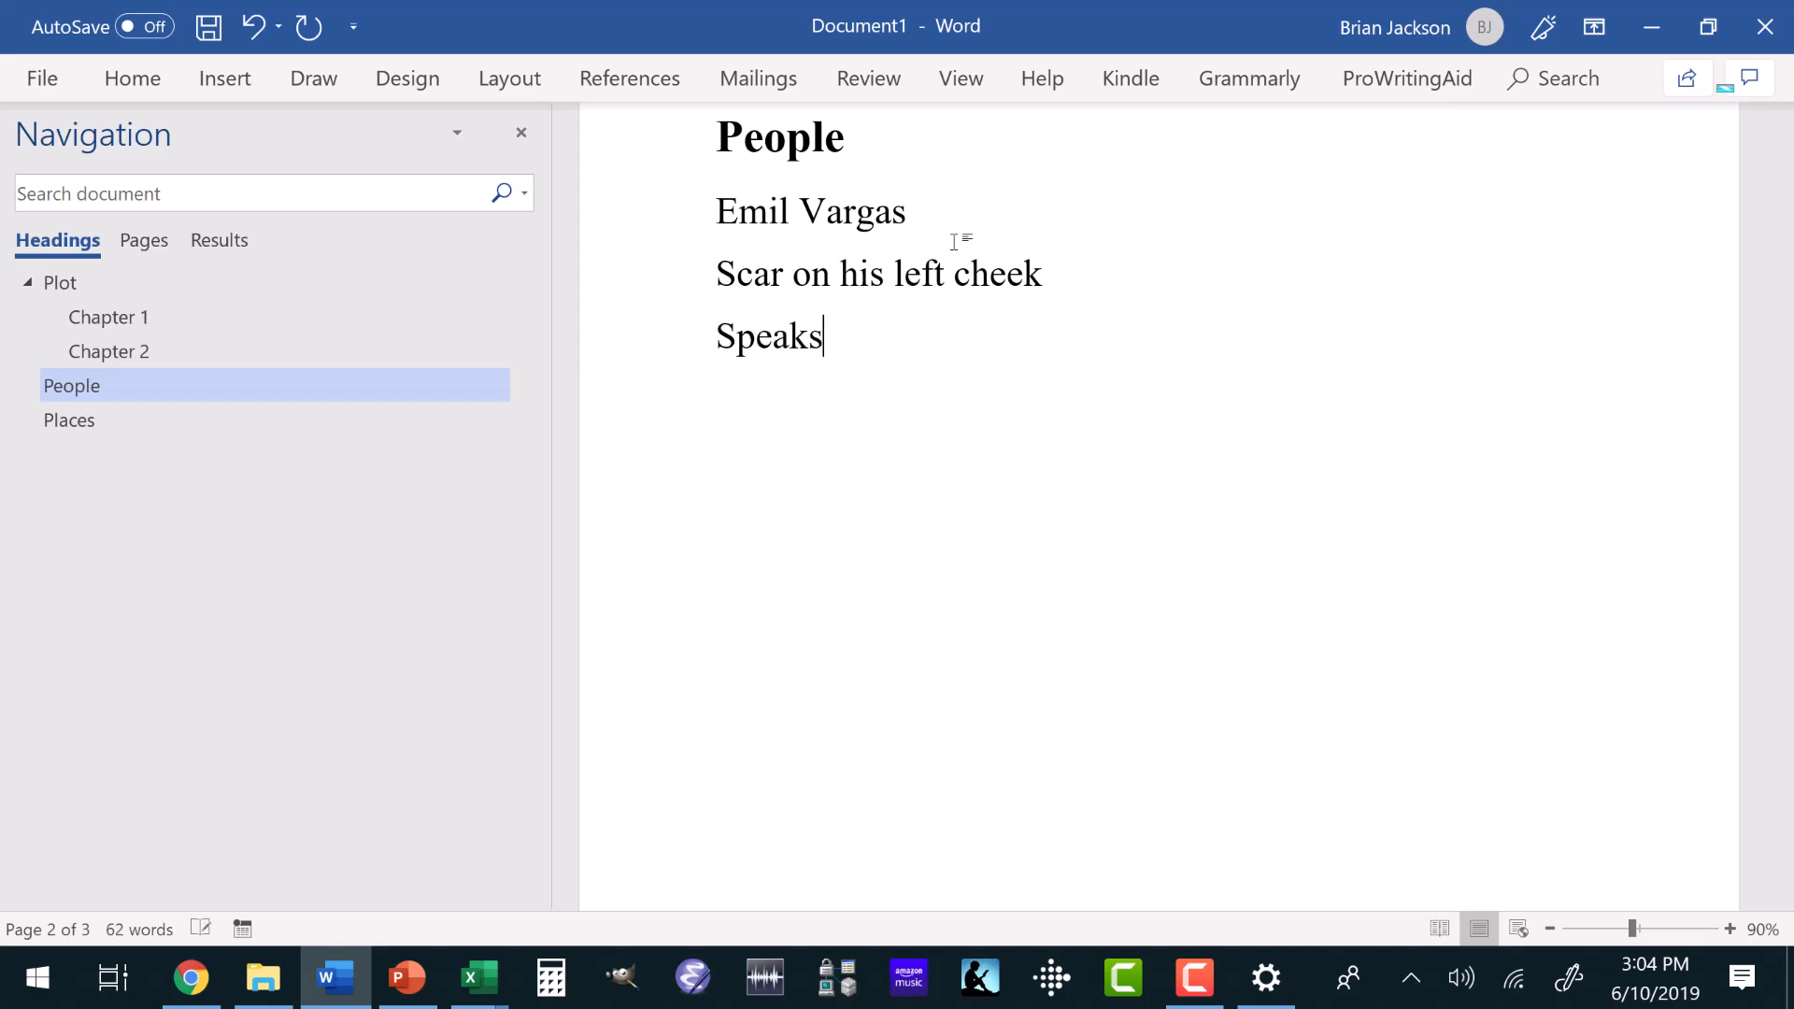
type(" with a heavy ")
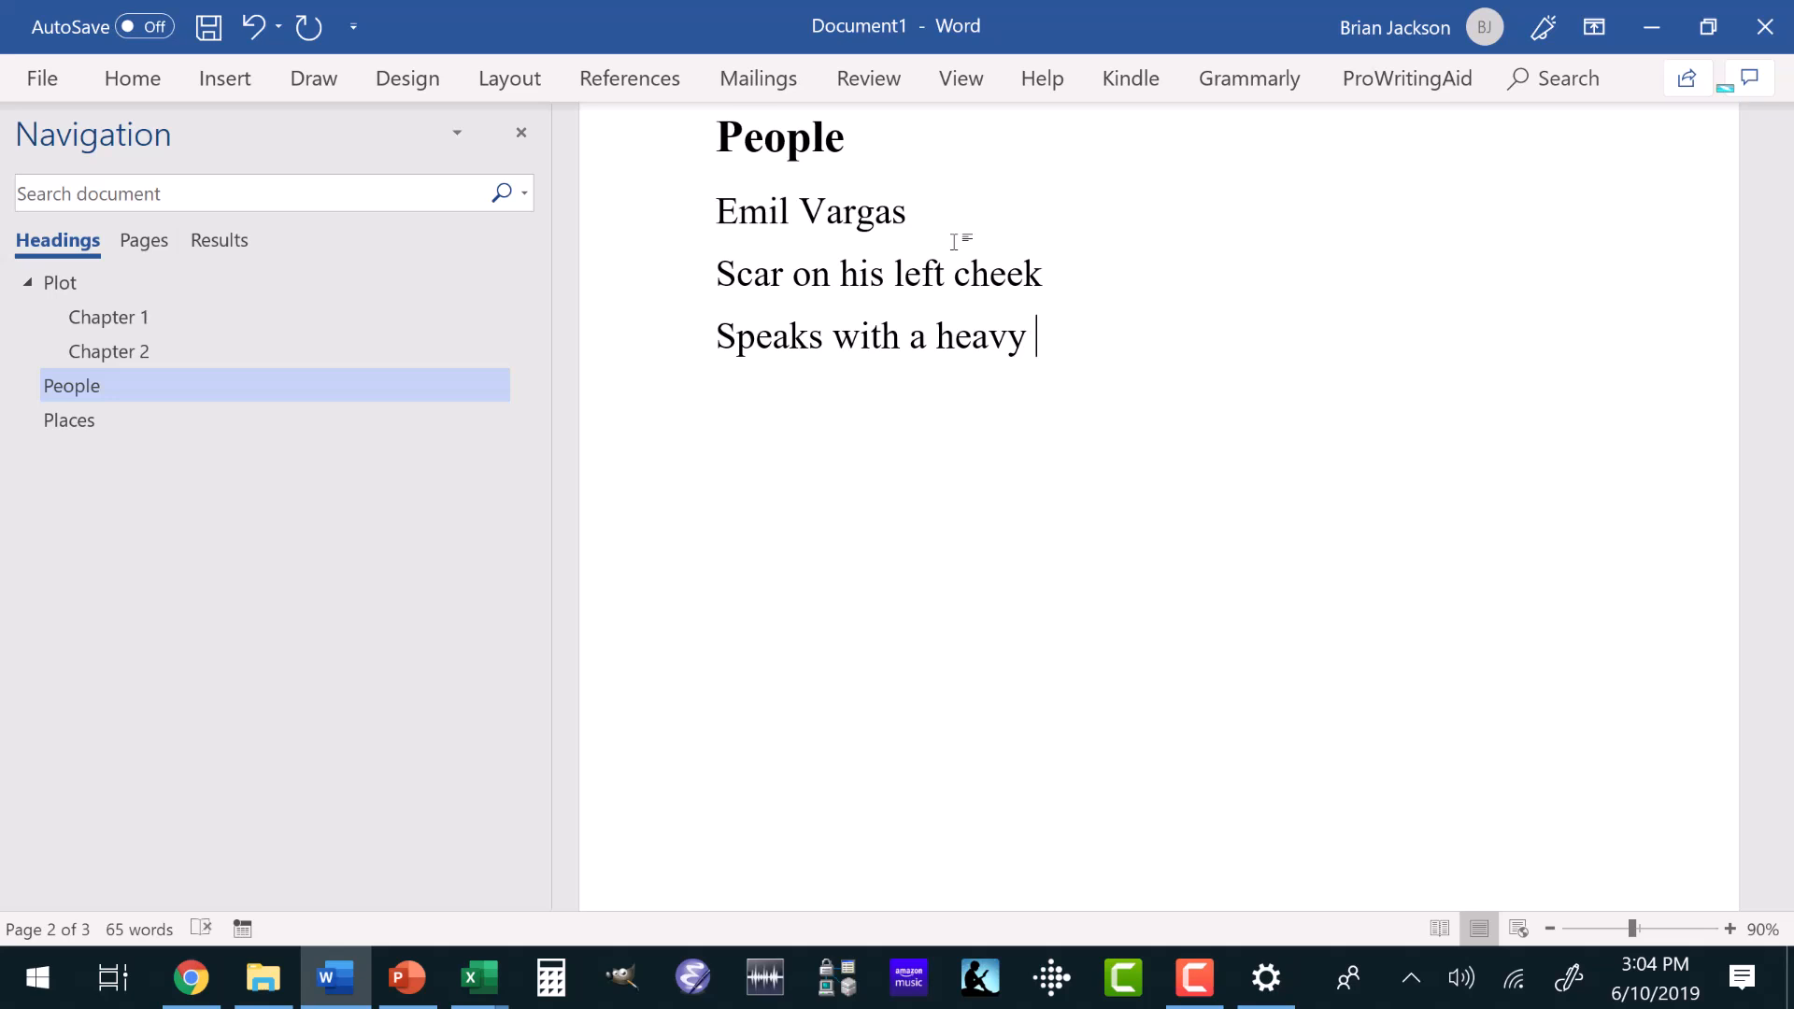
type("latin Amer")
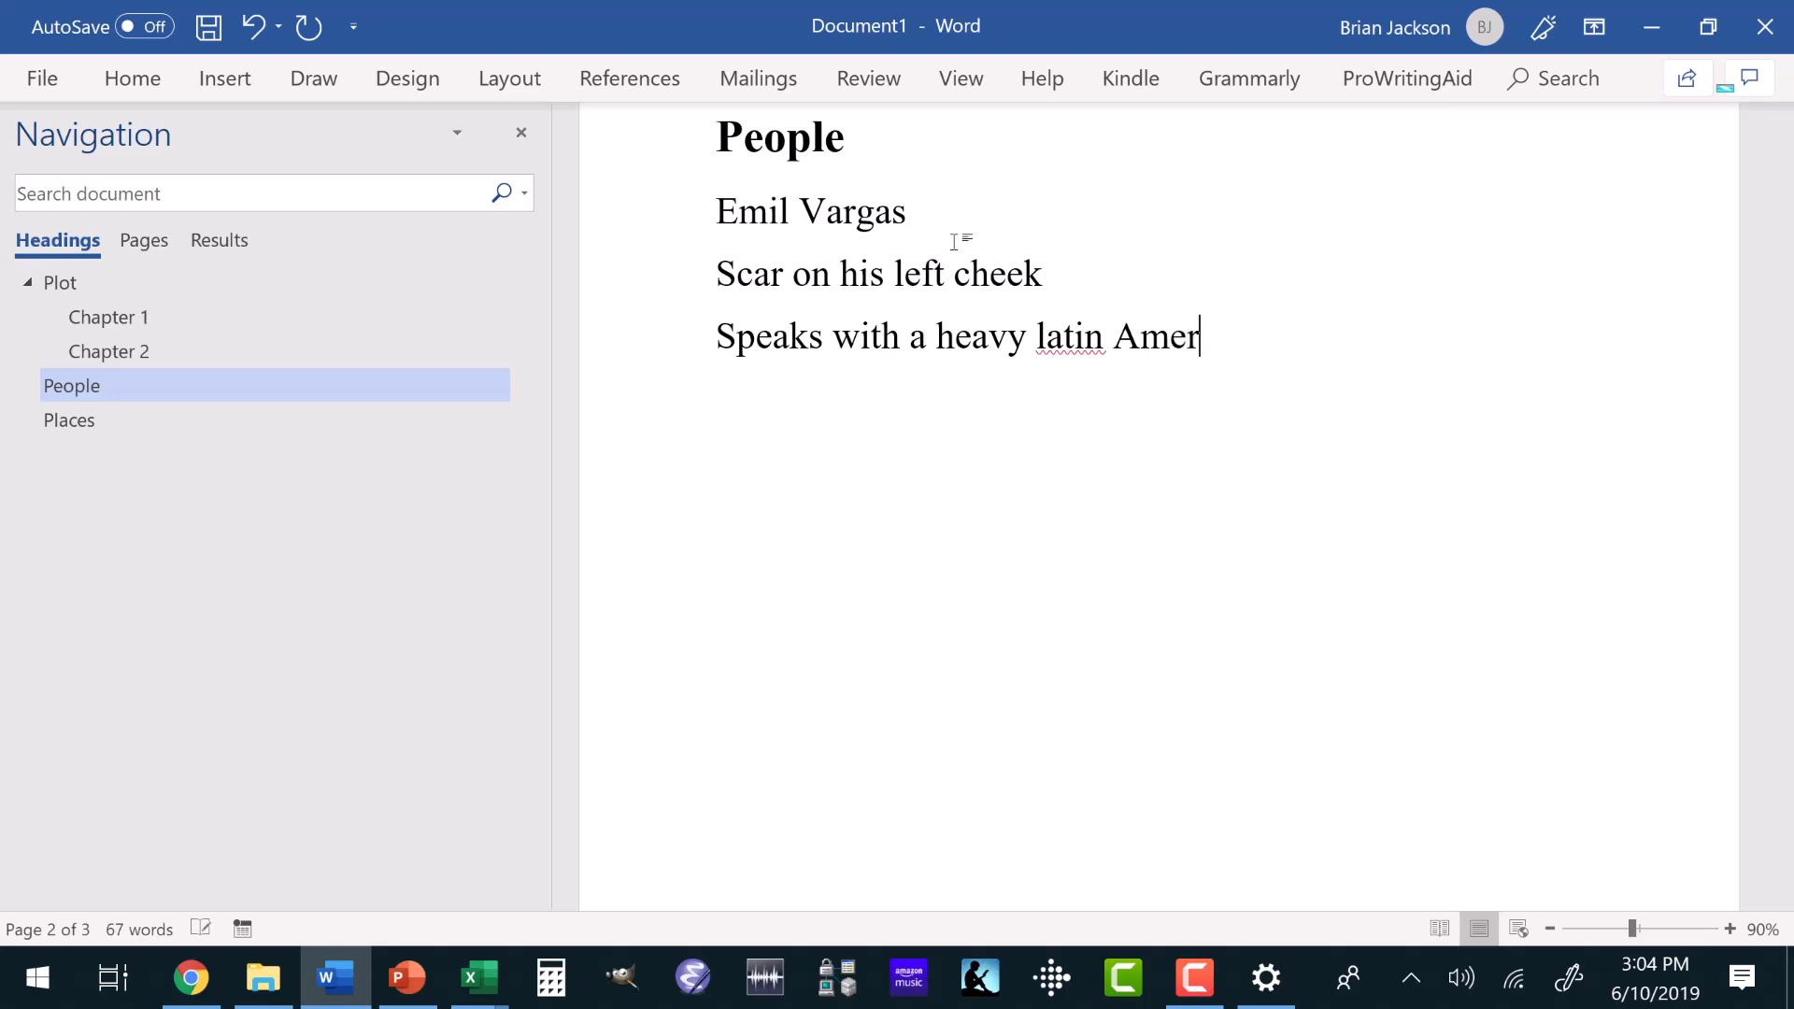
type("ican accent ")
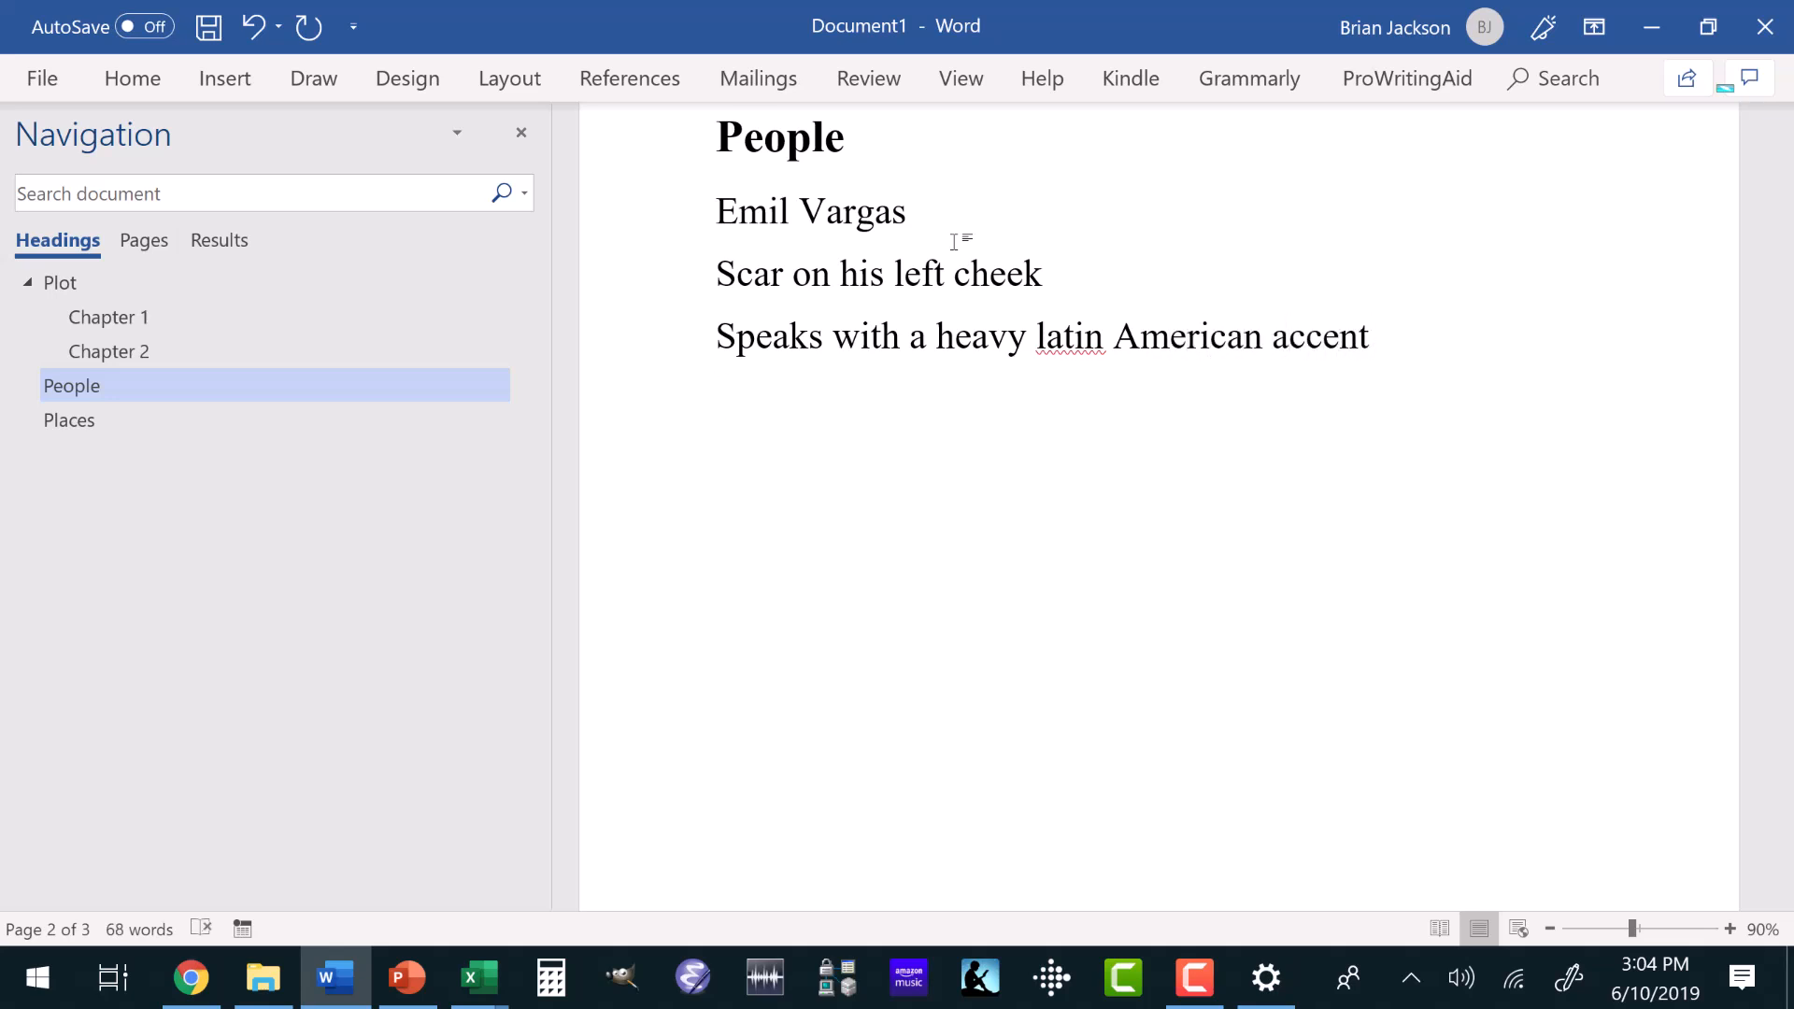
type("Walks with a")
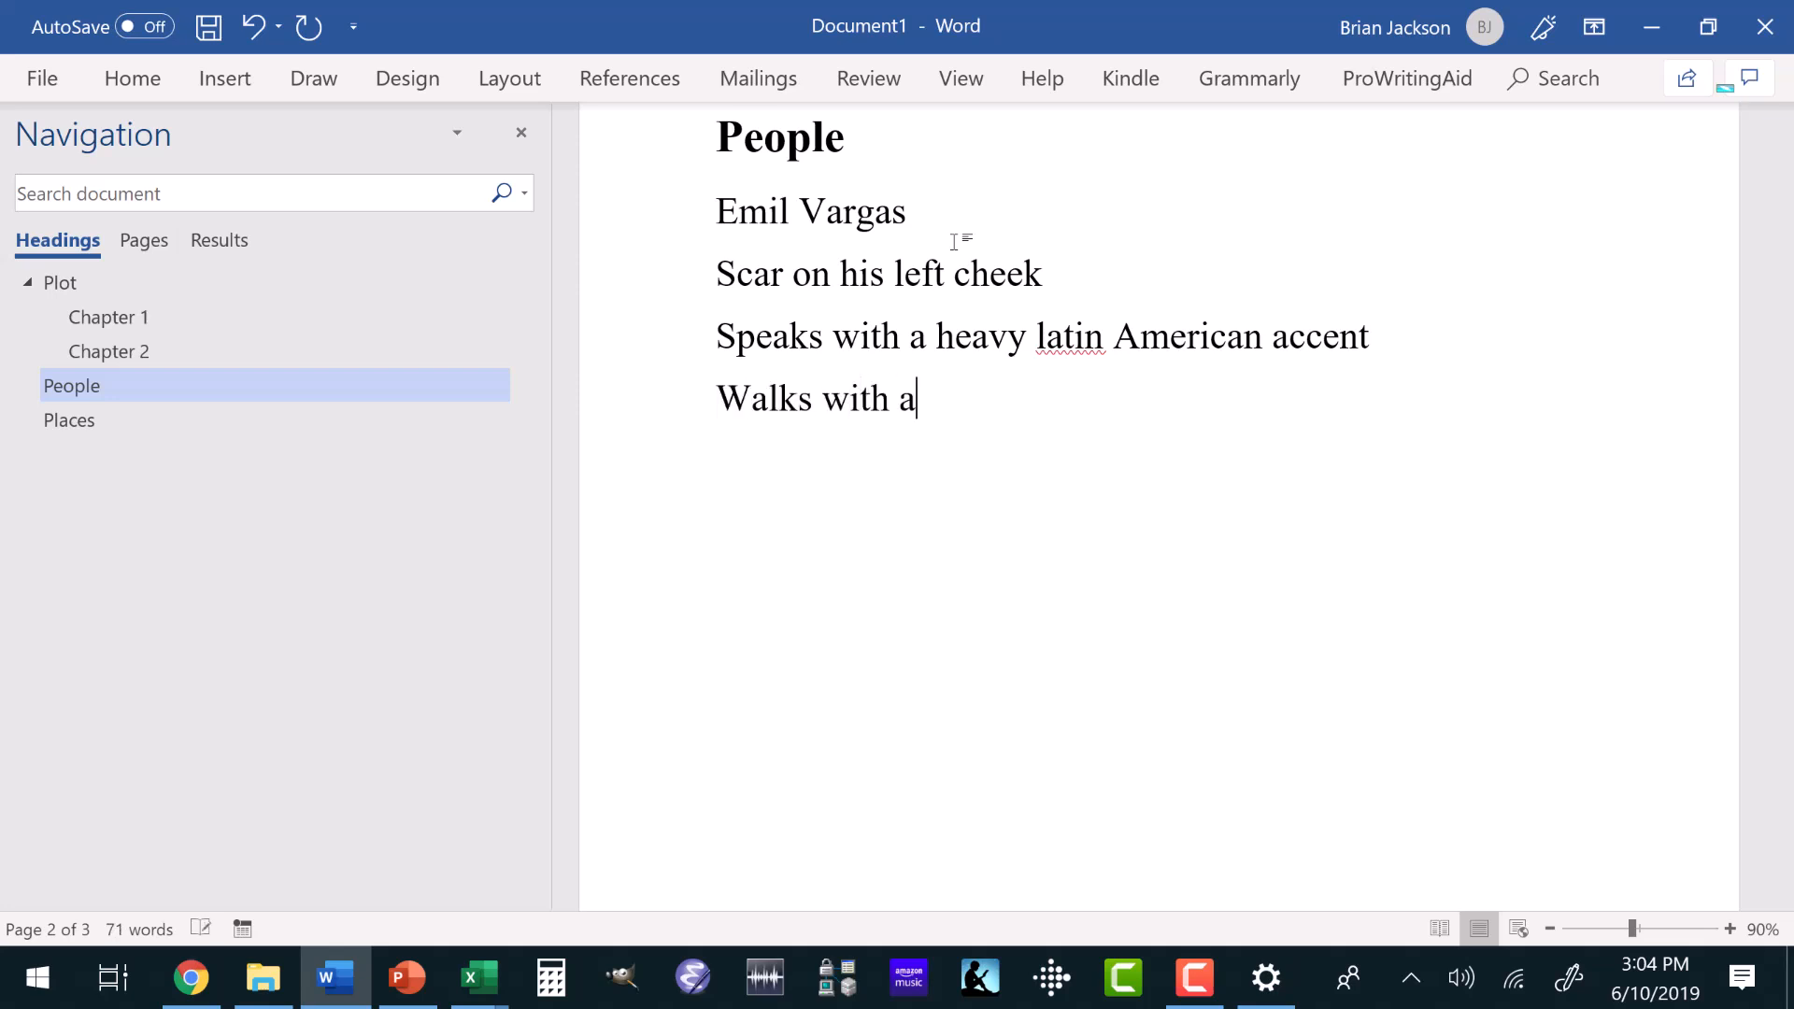
type(" limp ")
type("Smoke")
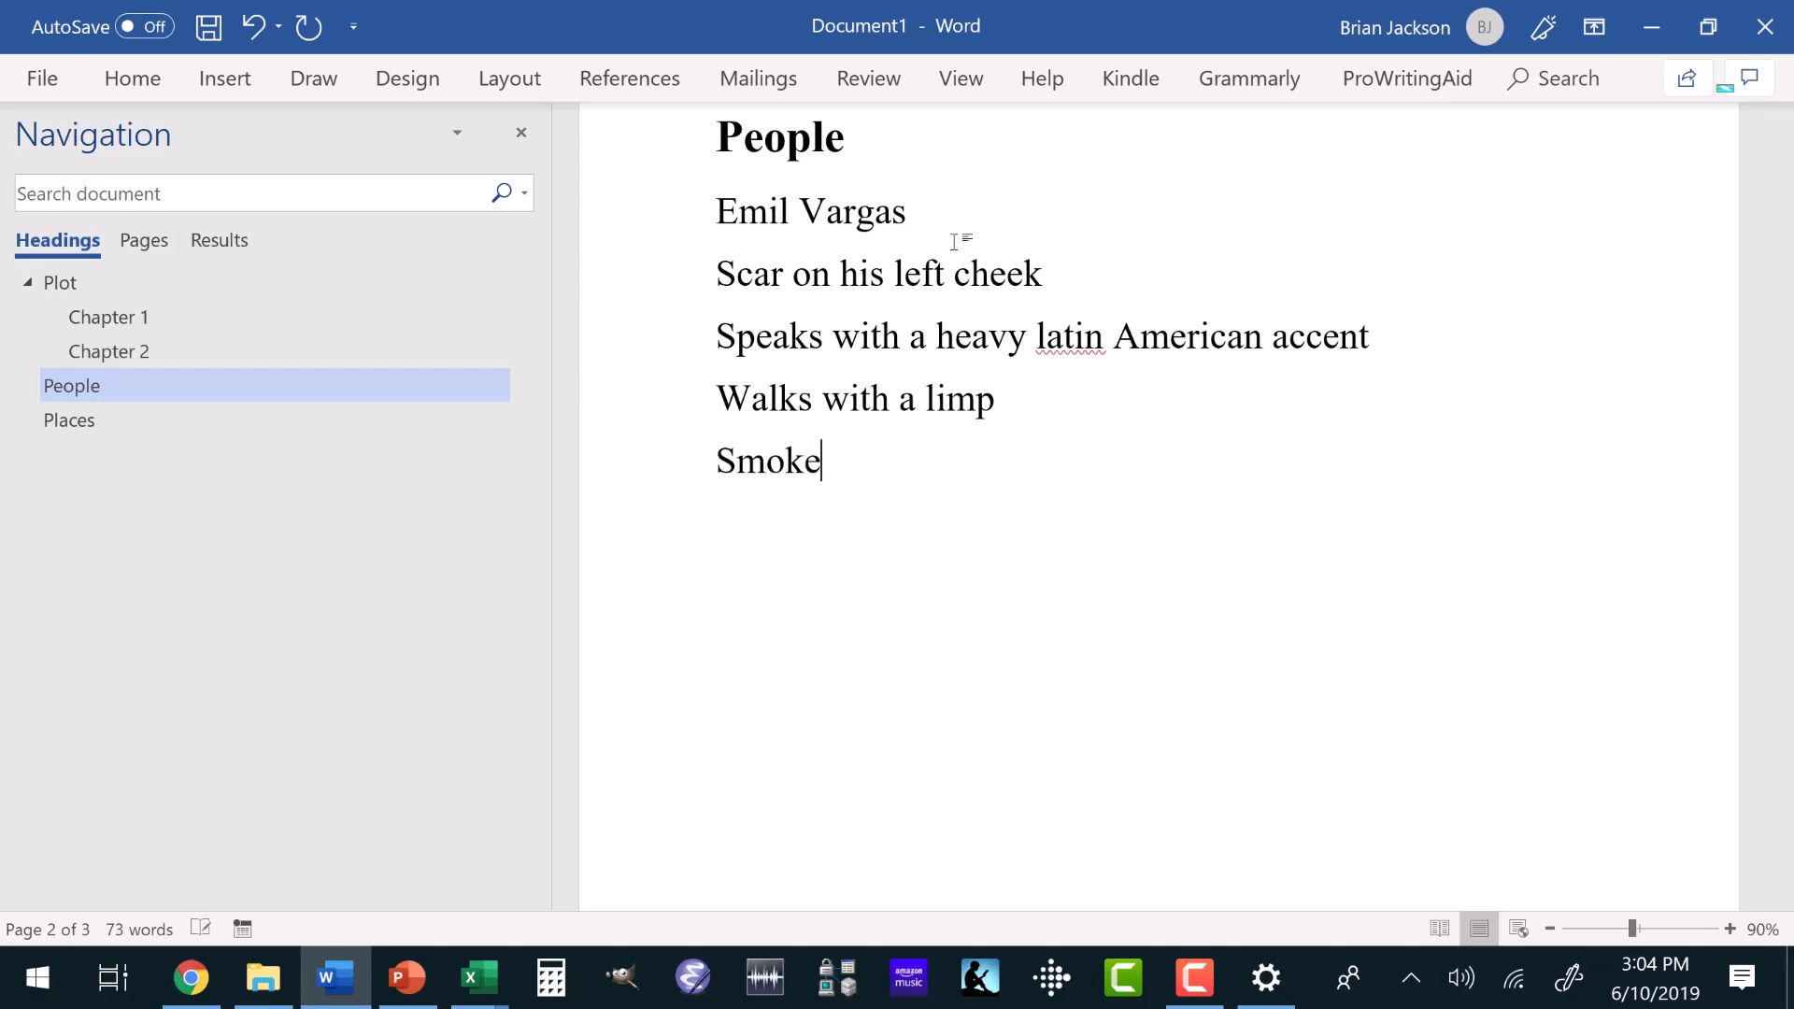
type(" cigars to re")
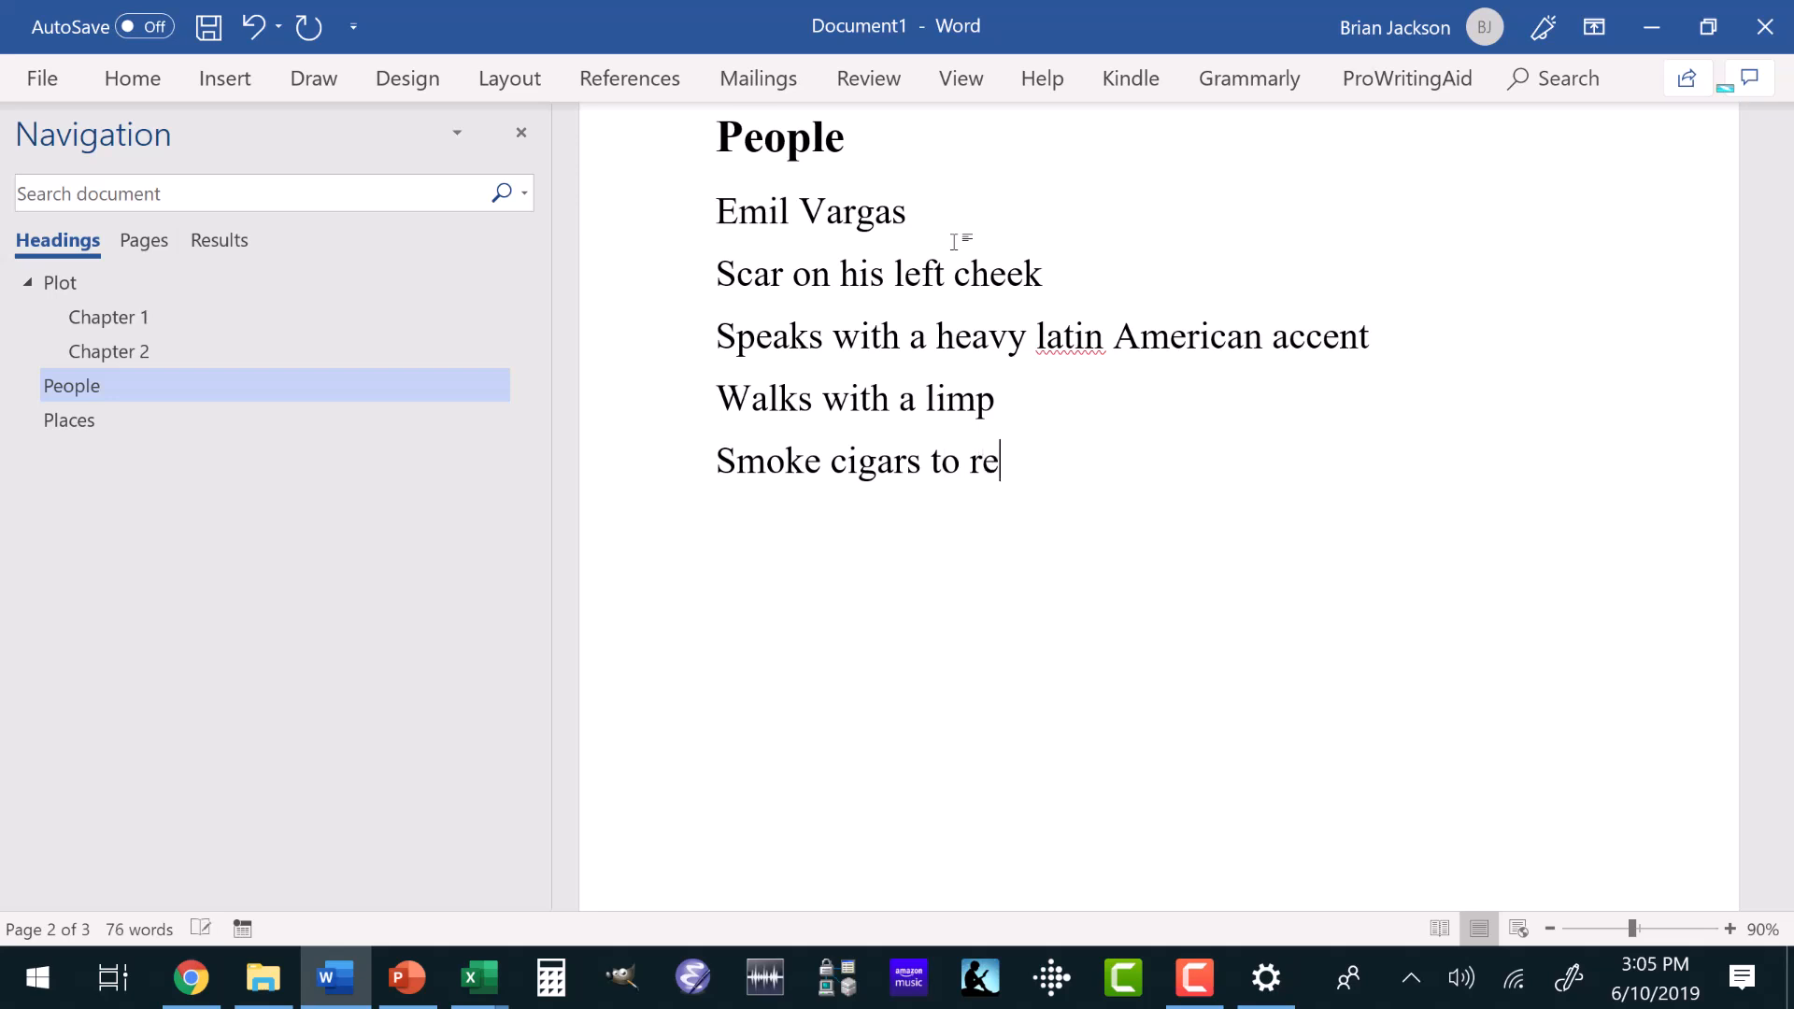
type("lax ")
type("Drink s")
type("cotch")
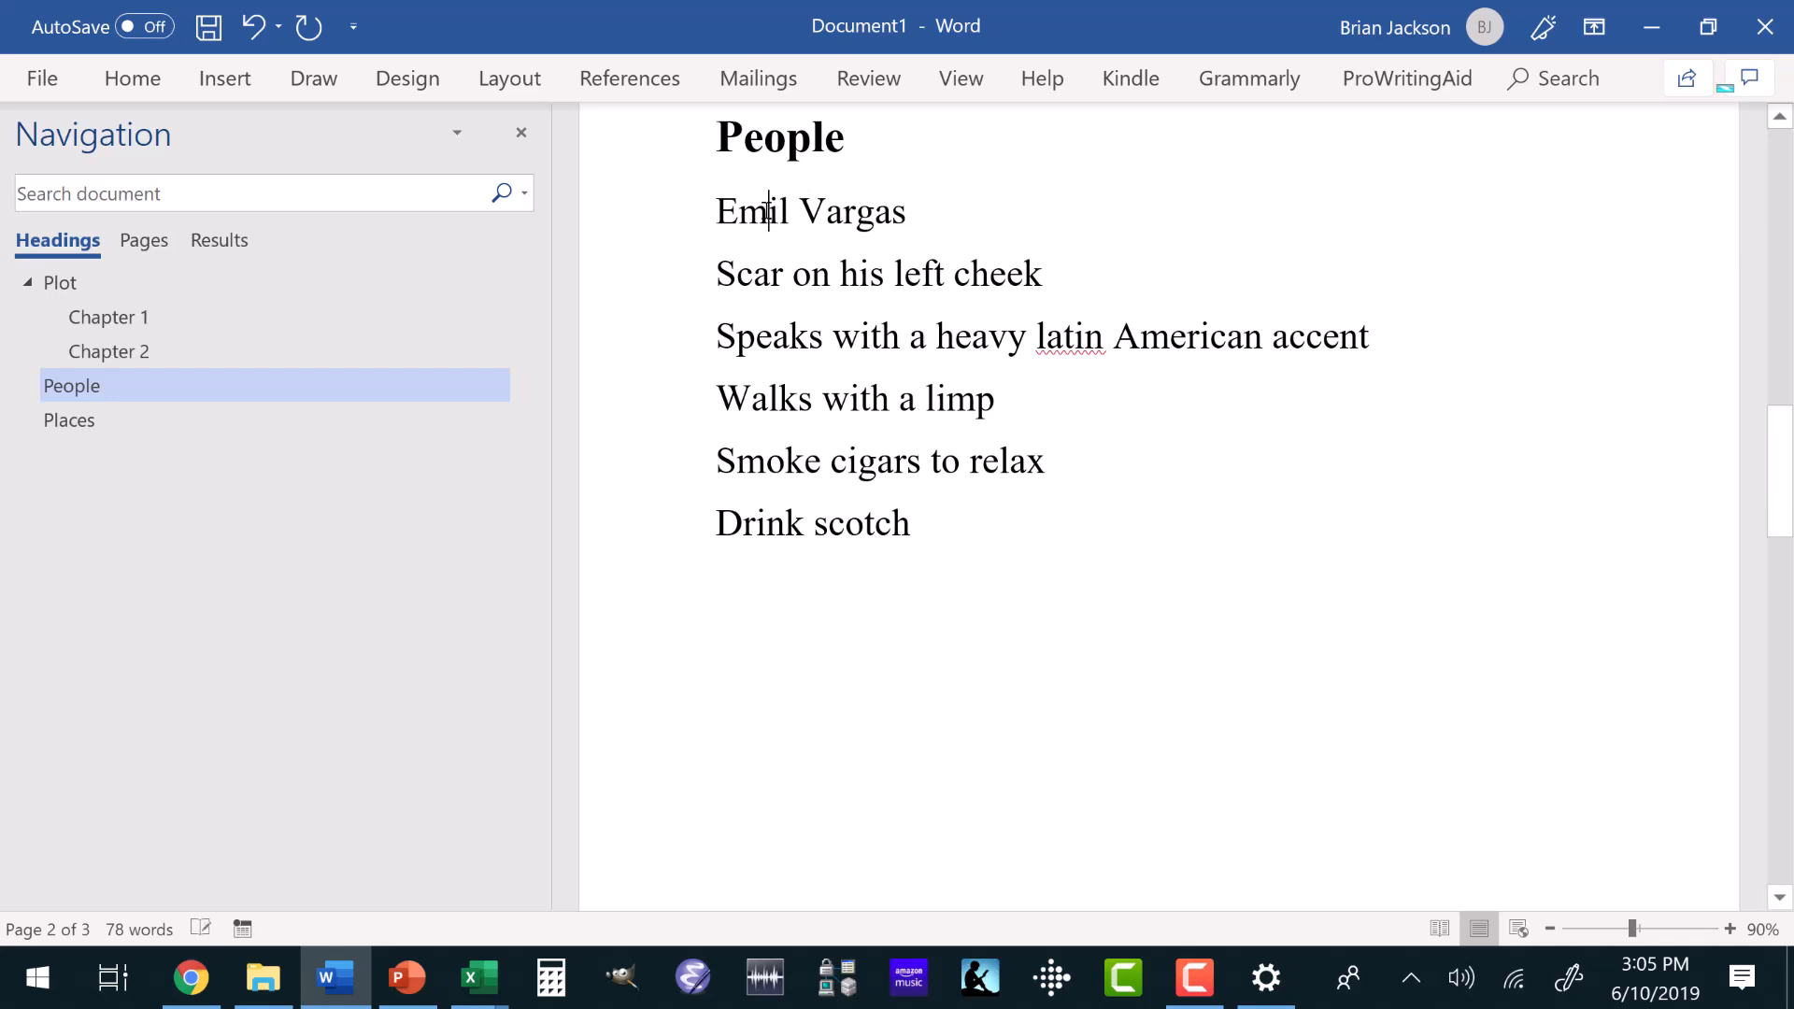
Apply the Heading 2 style to the character's name under People.
left_click(144, 78)
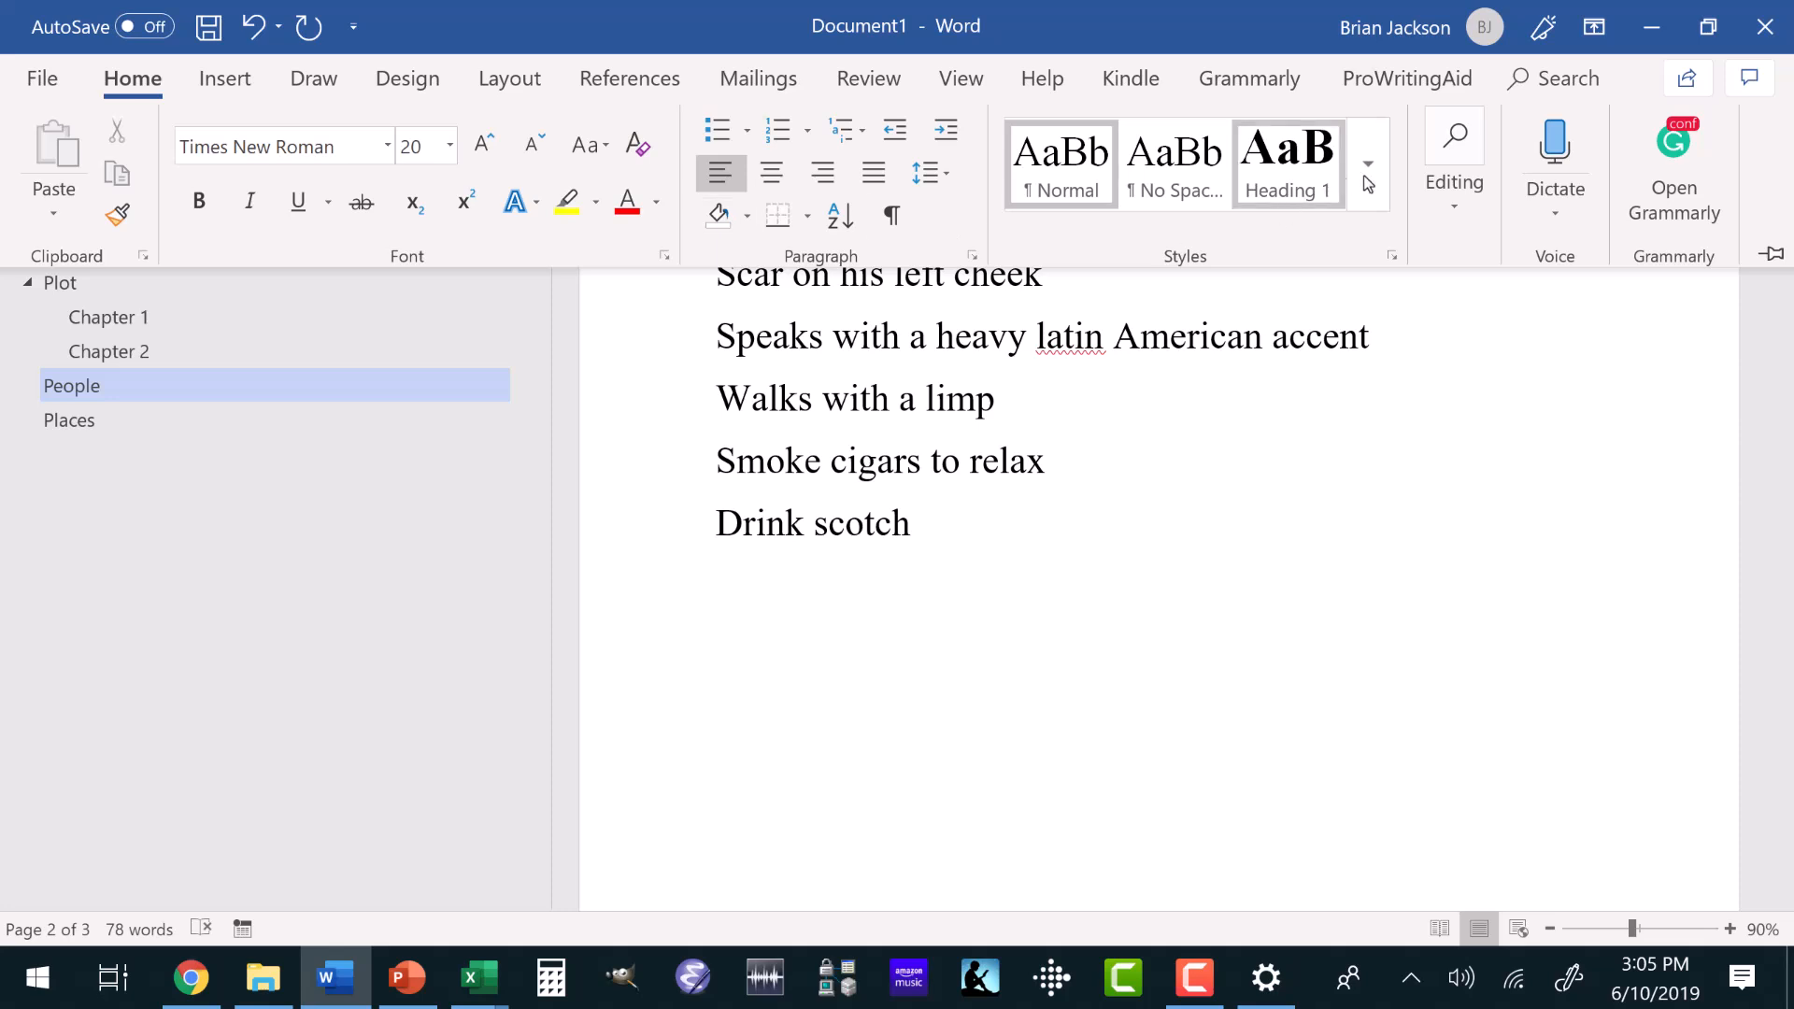
left_click(1366, 177)
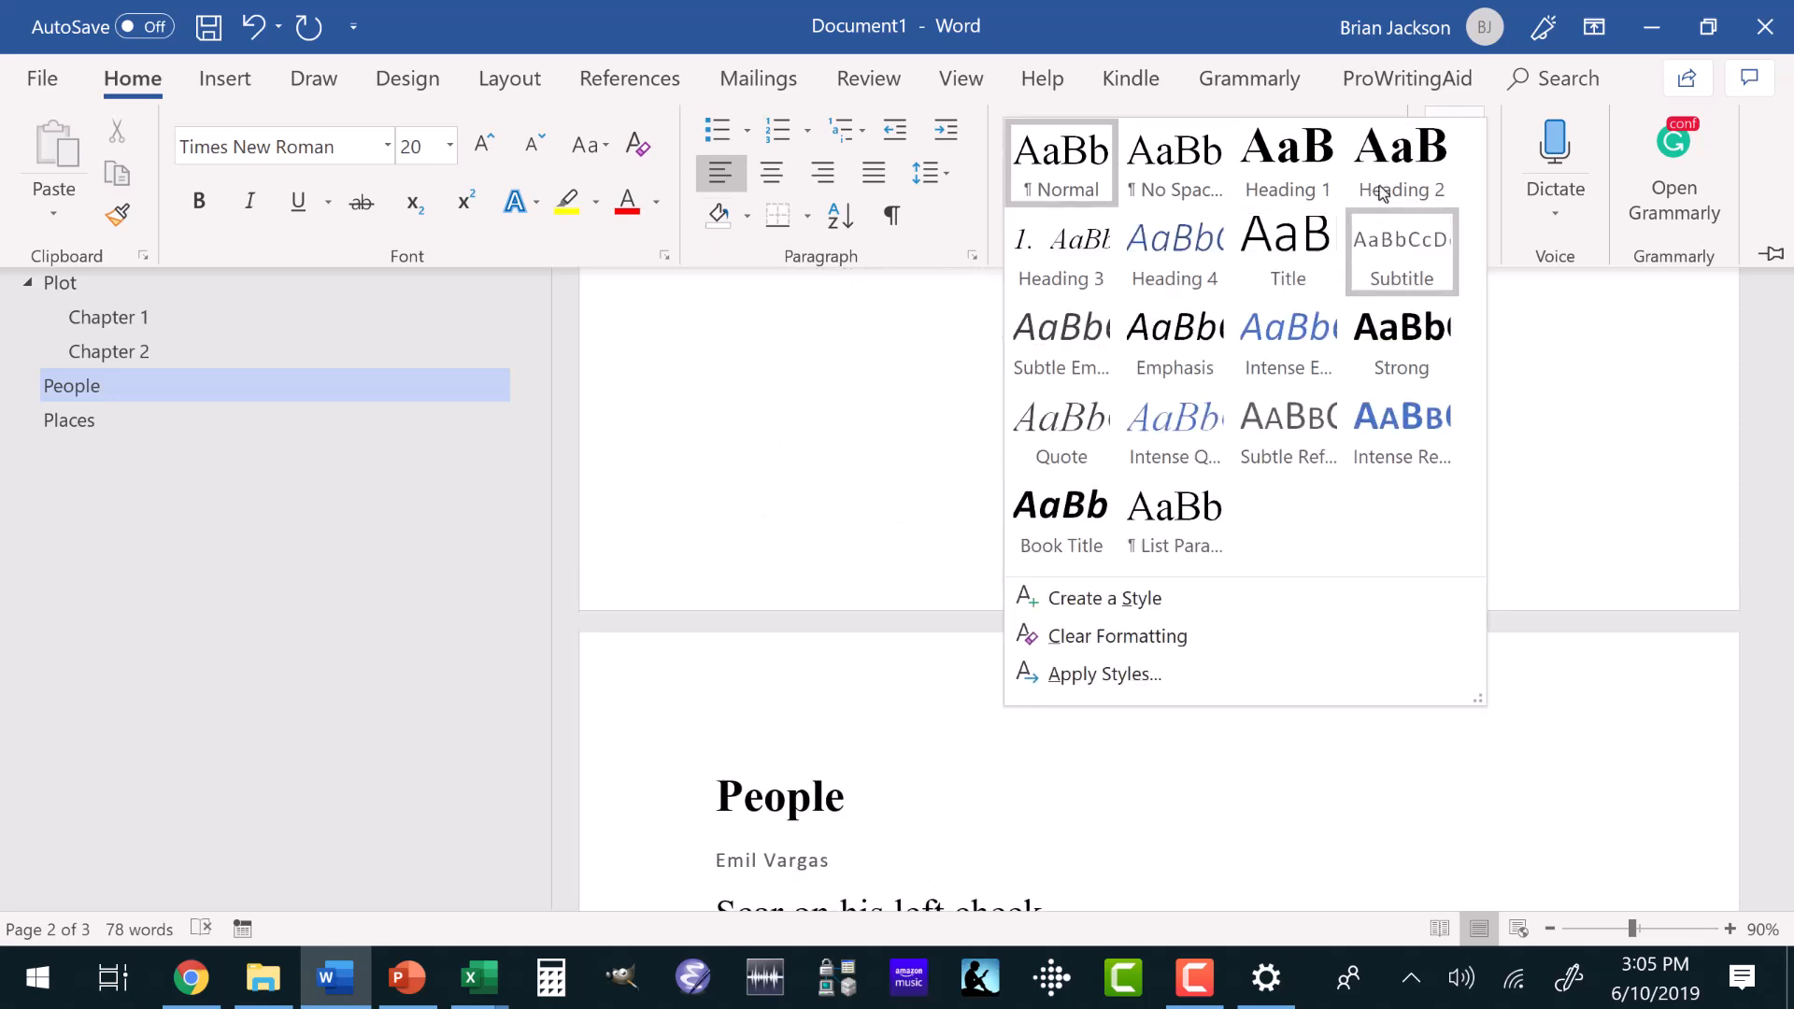
left_click(1375, 192)
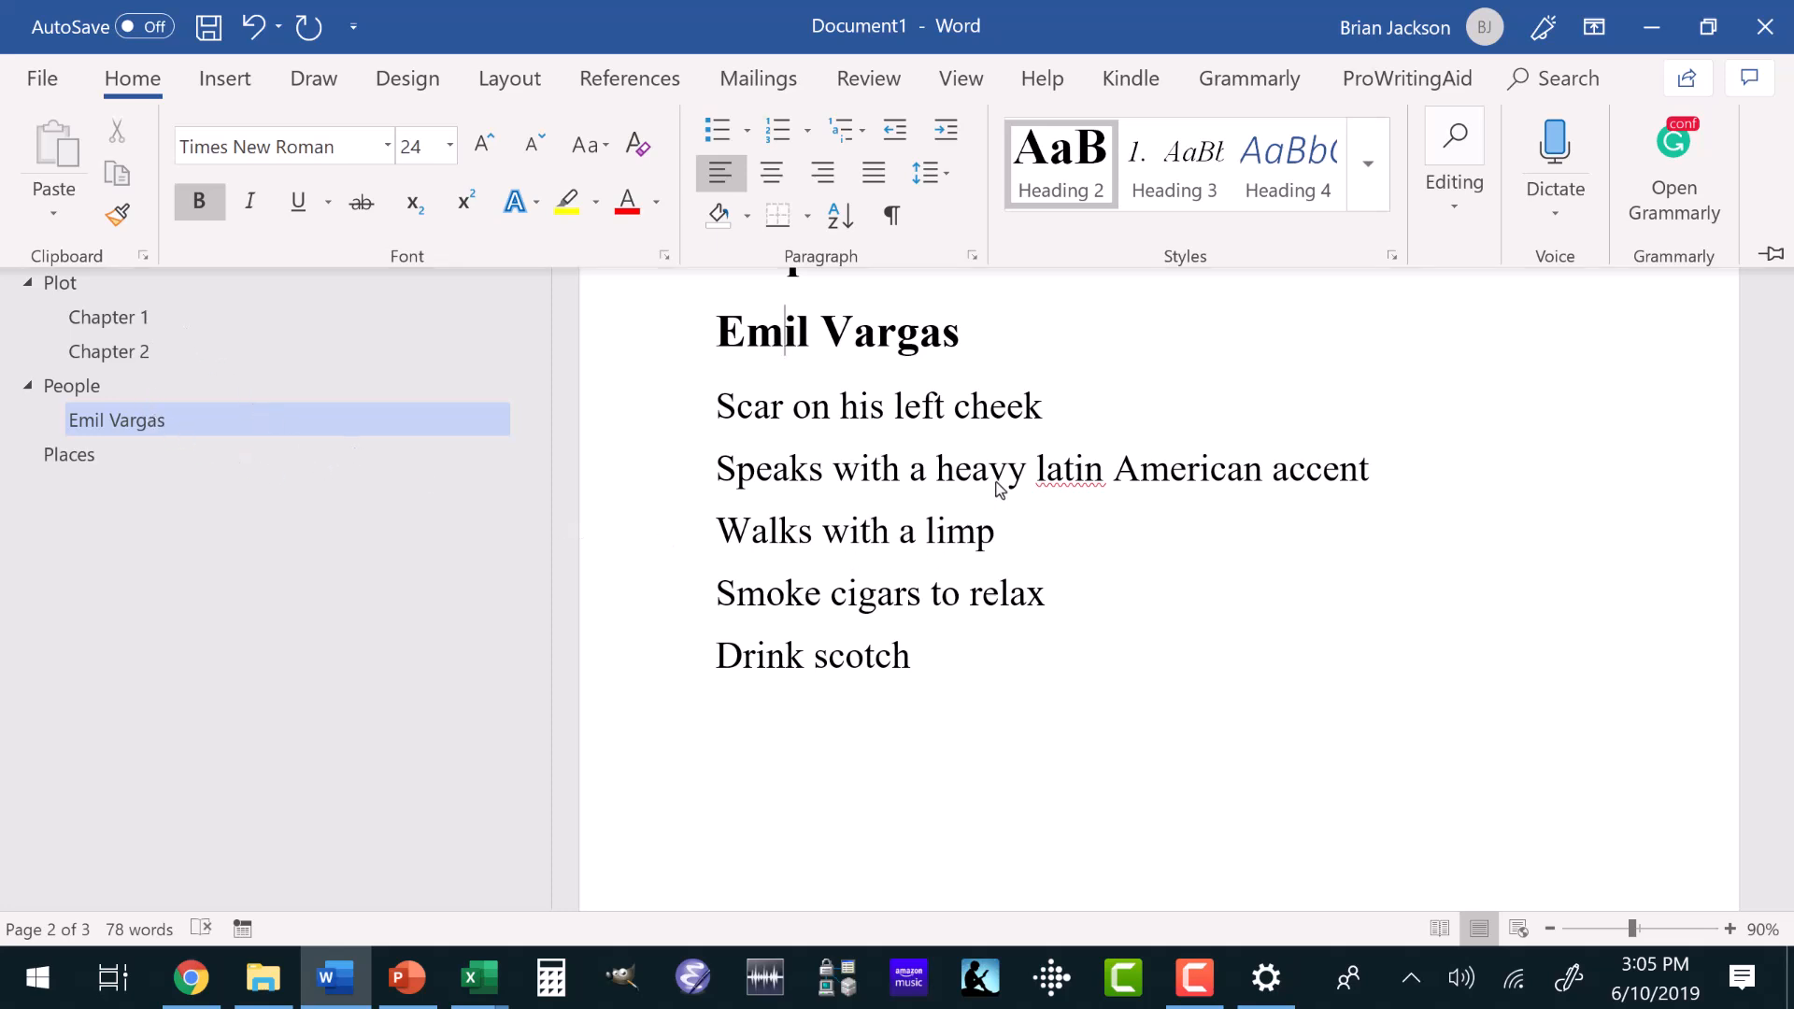
key("ctrl+F1")
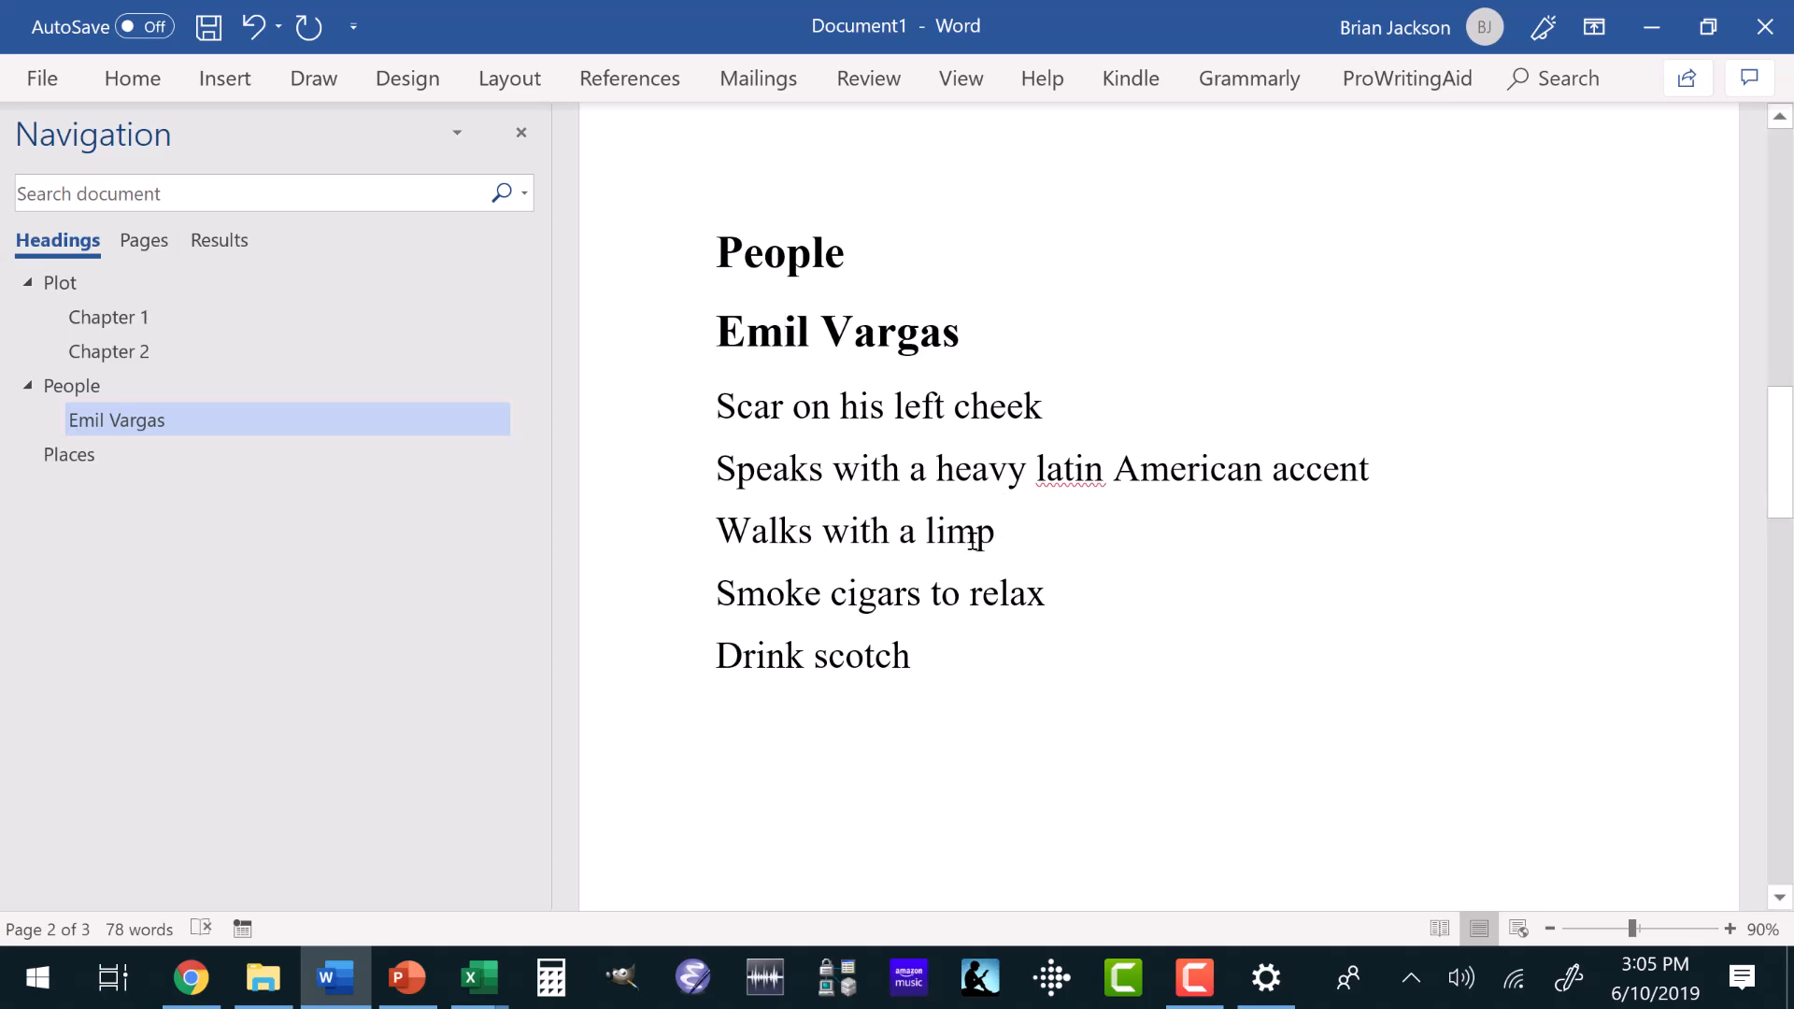
Add the line "A shadowy figure enters the automatic doors of the airport terminal." at the end of the Chapter 1 notes.
left_click(80, 318)
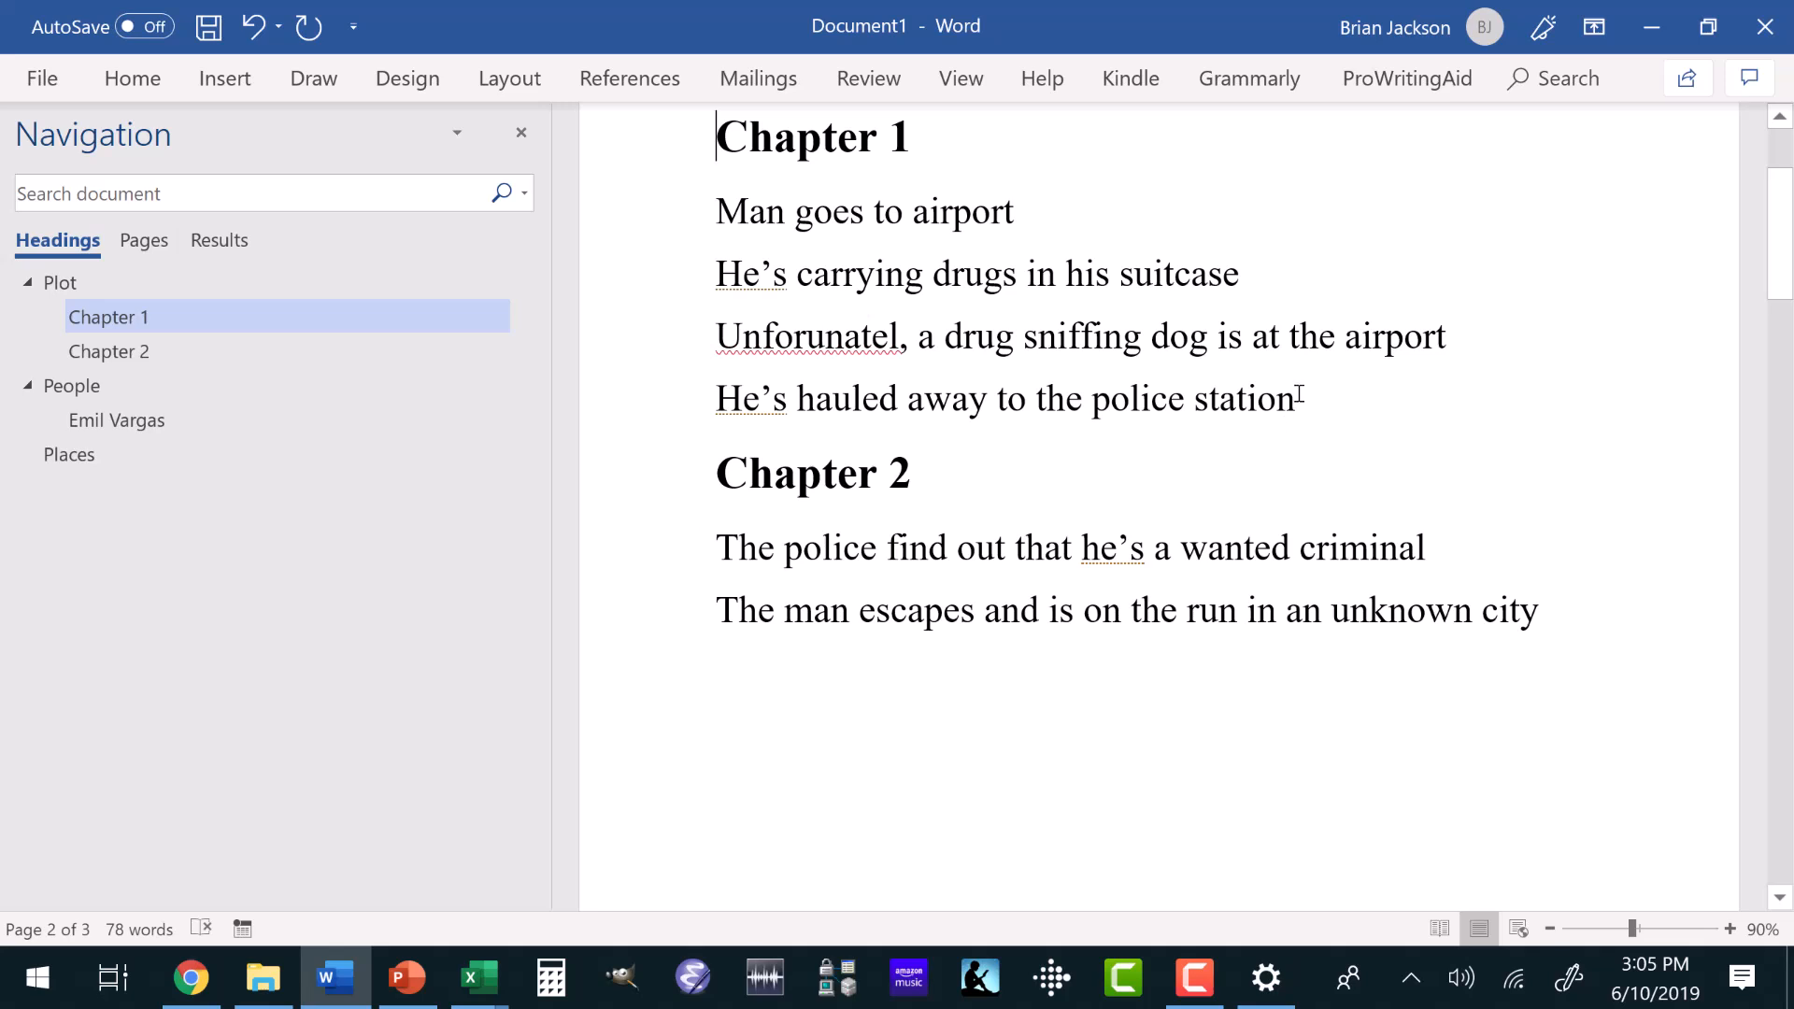
left_click(1297, 397)
key("Return")
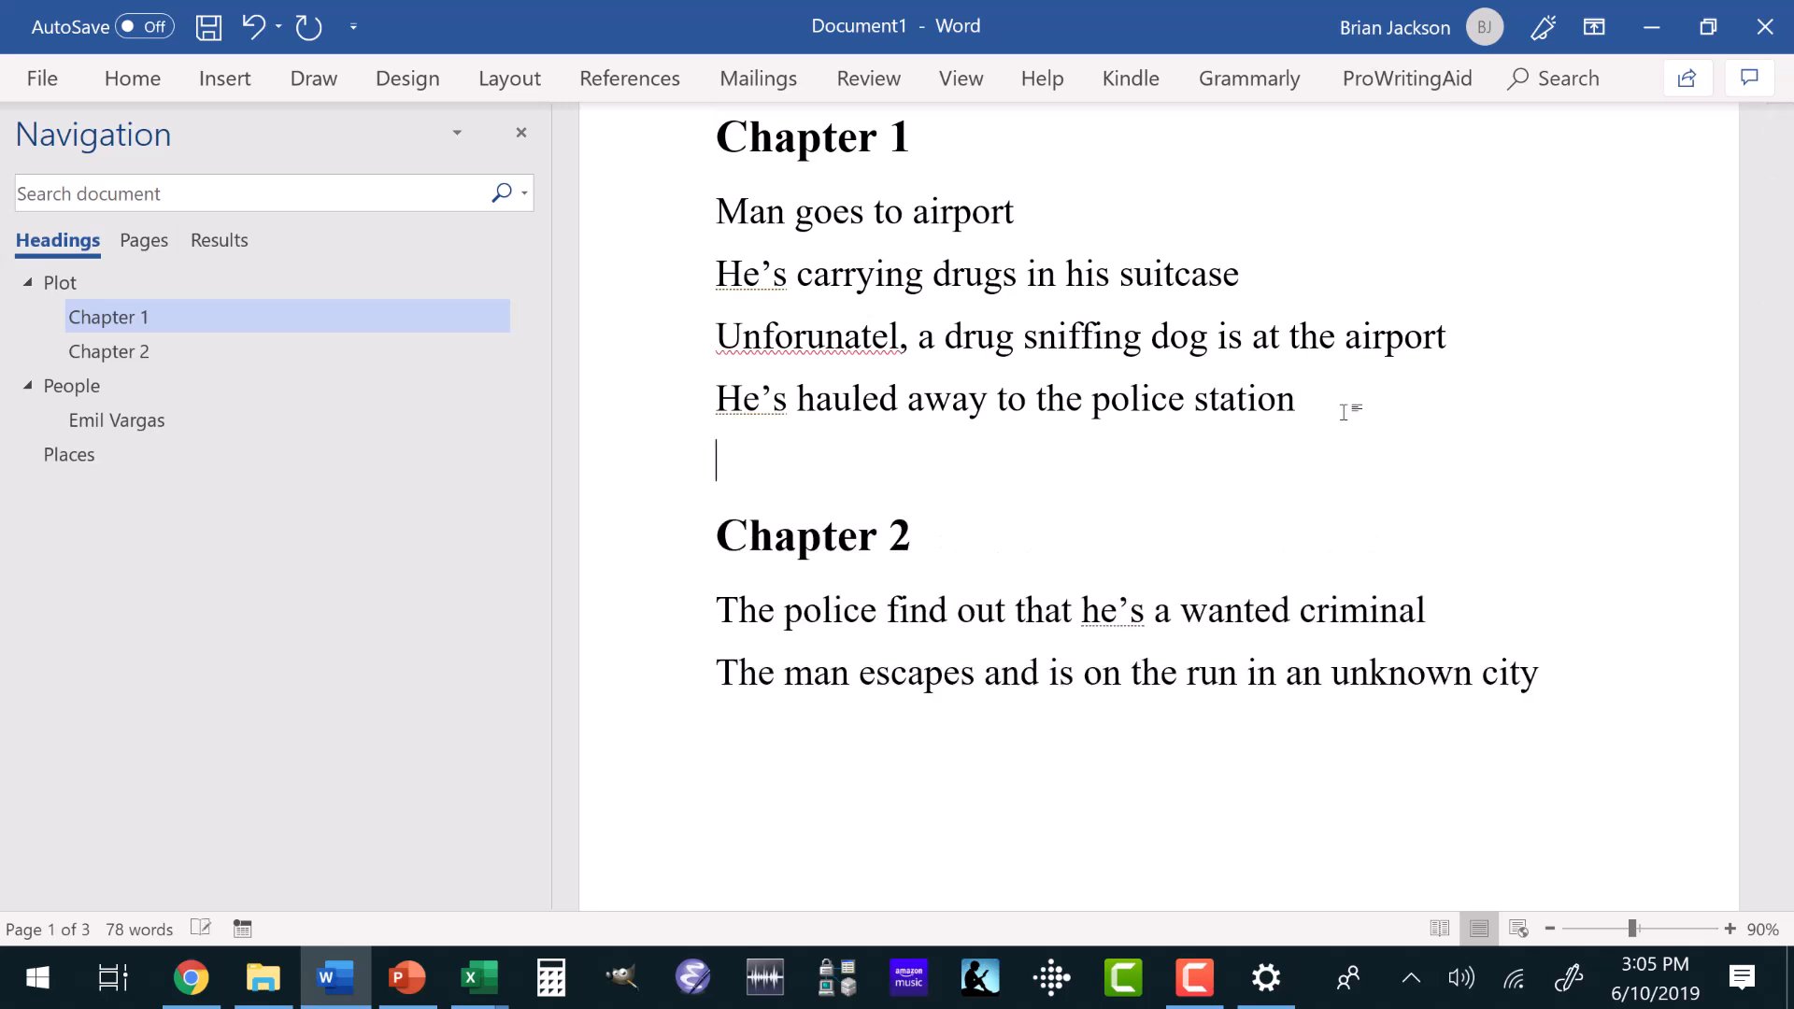
type("A shadowy fict")
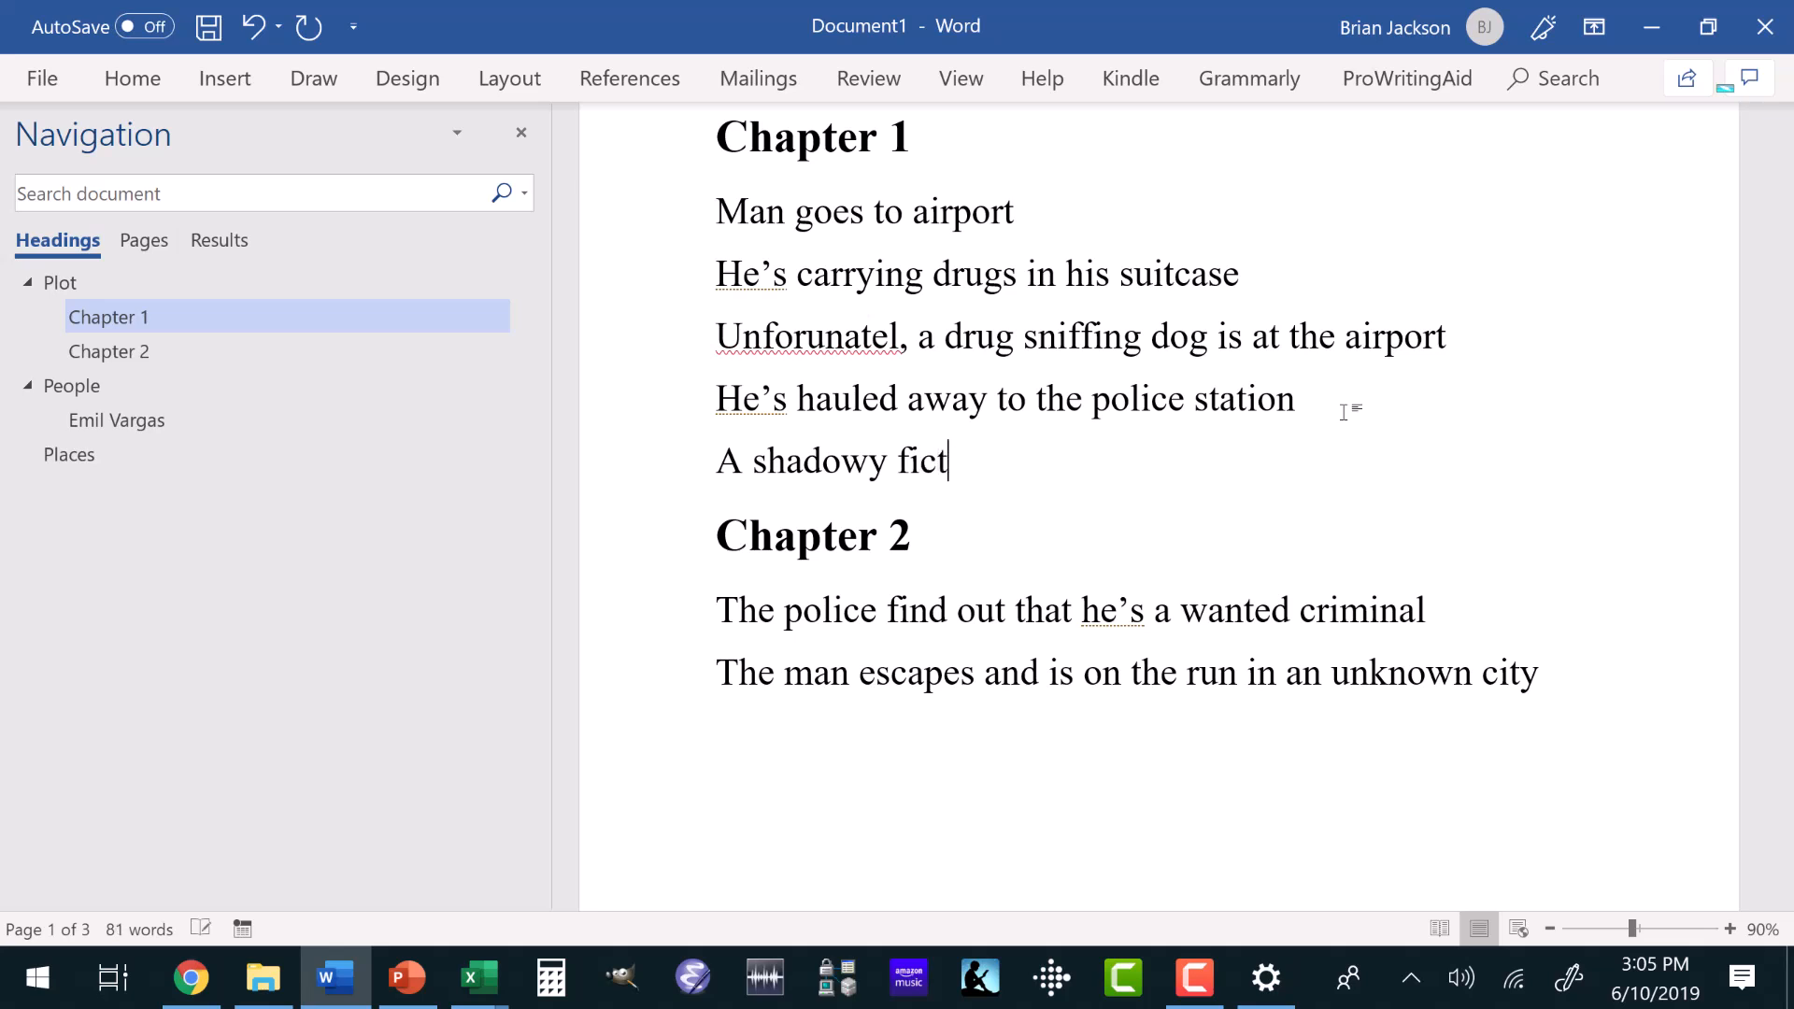
type("ure enger")
key("BackSpace")
key("BackSpace")
key("BackSpace")
type("ter")
key("BackSpace")
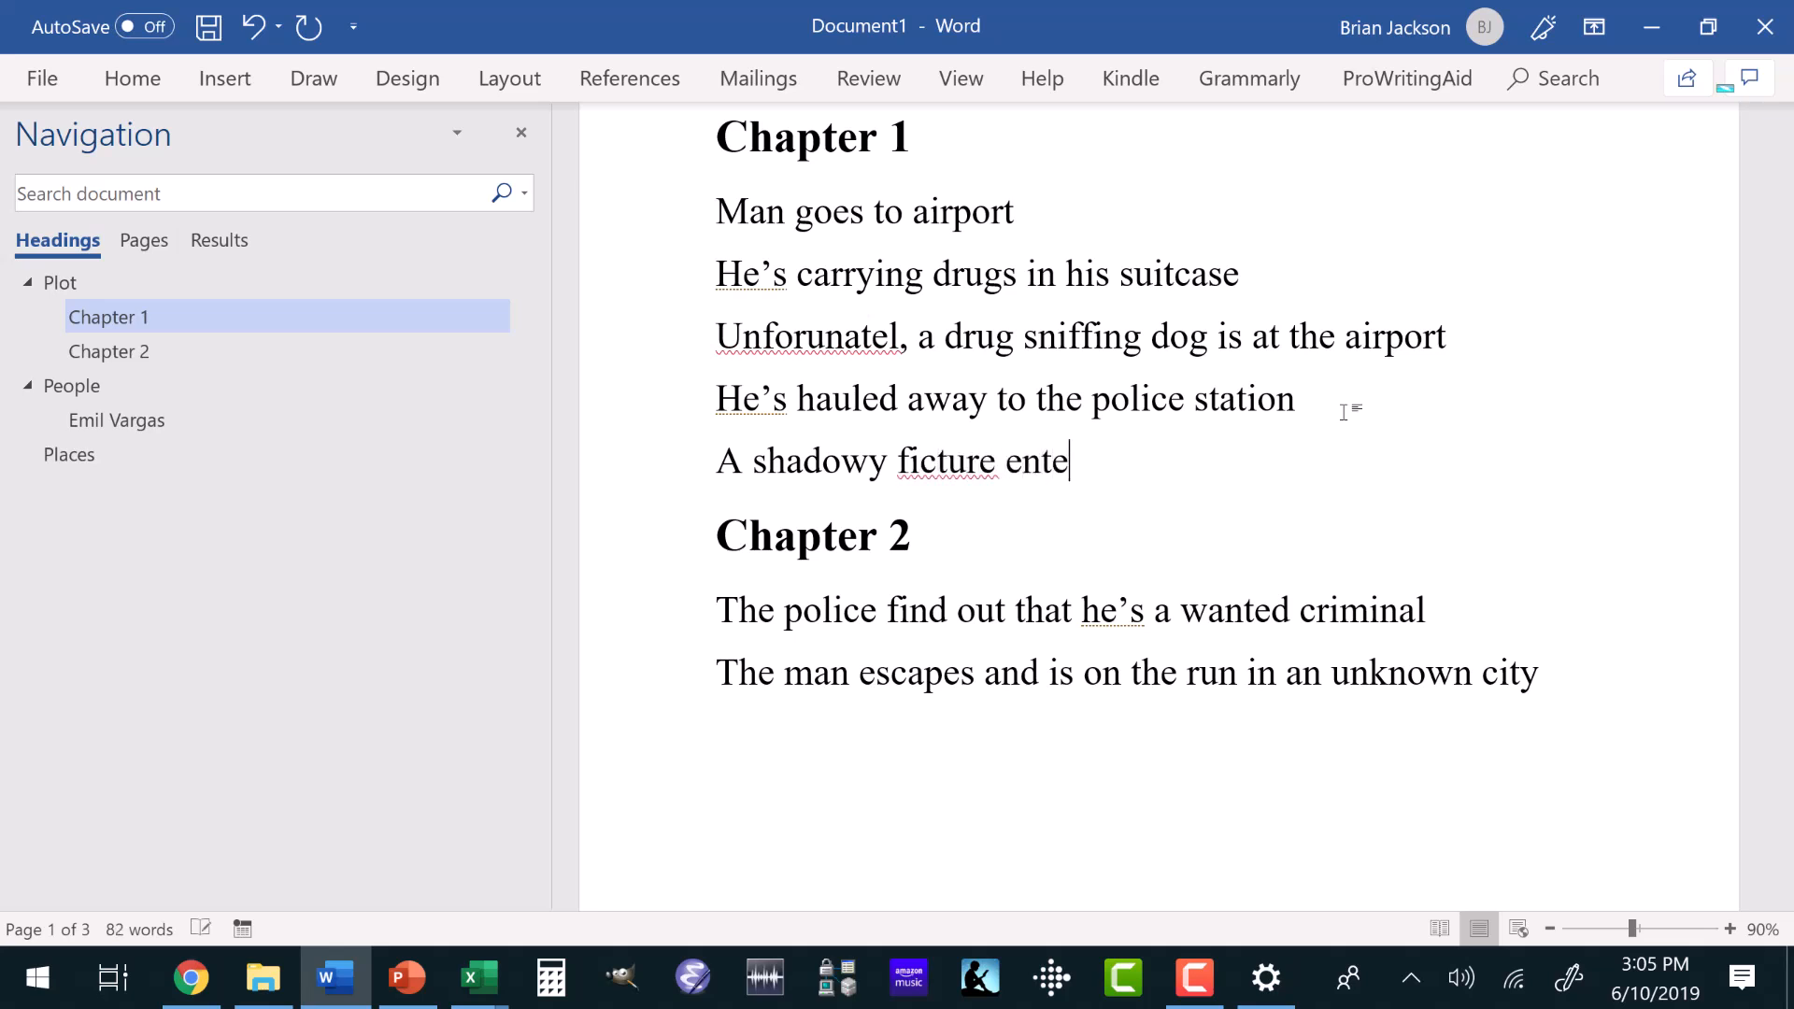
key("BackSpace")
key("BackSpace")
key("BackSpace")
key("BackSpace")
key("BackSpace")
key("BackSpace")
key("BackSpace")
key("BackSpace")
key("BackSpace")
key("BackSpace")
type("gure enters the automa")
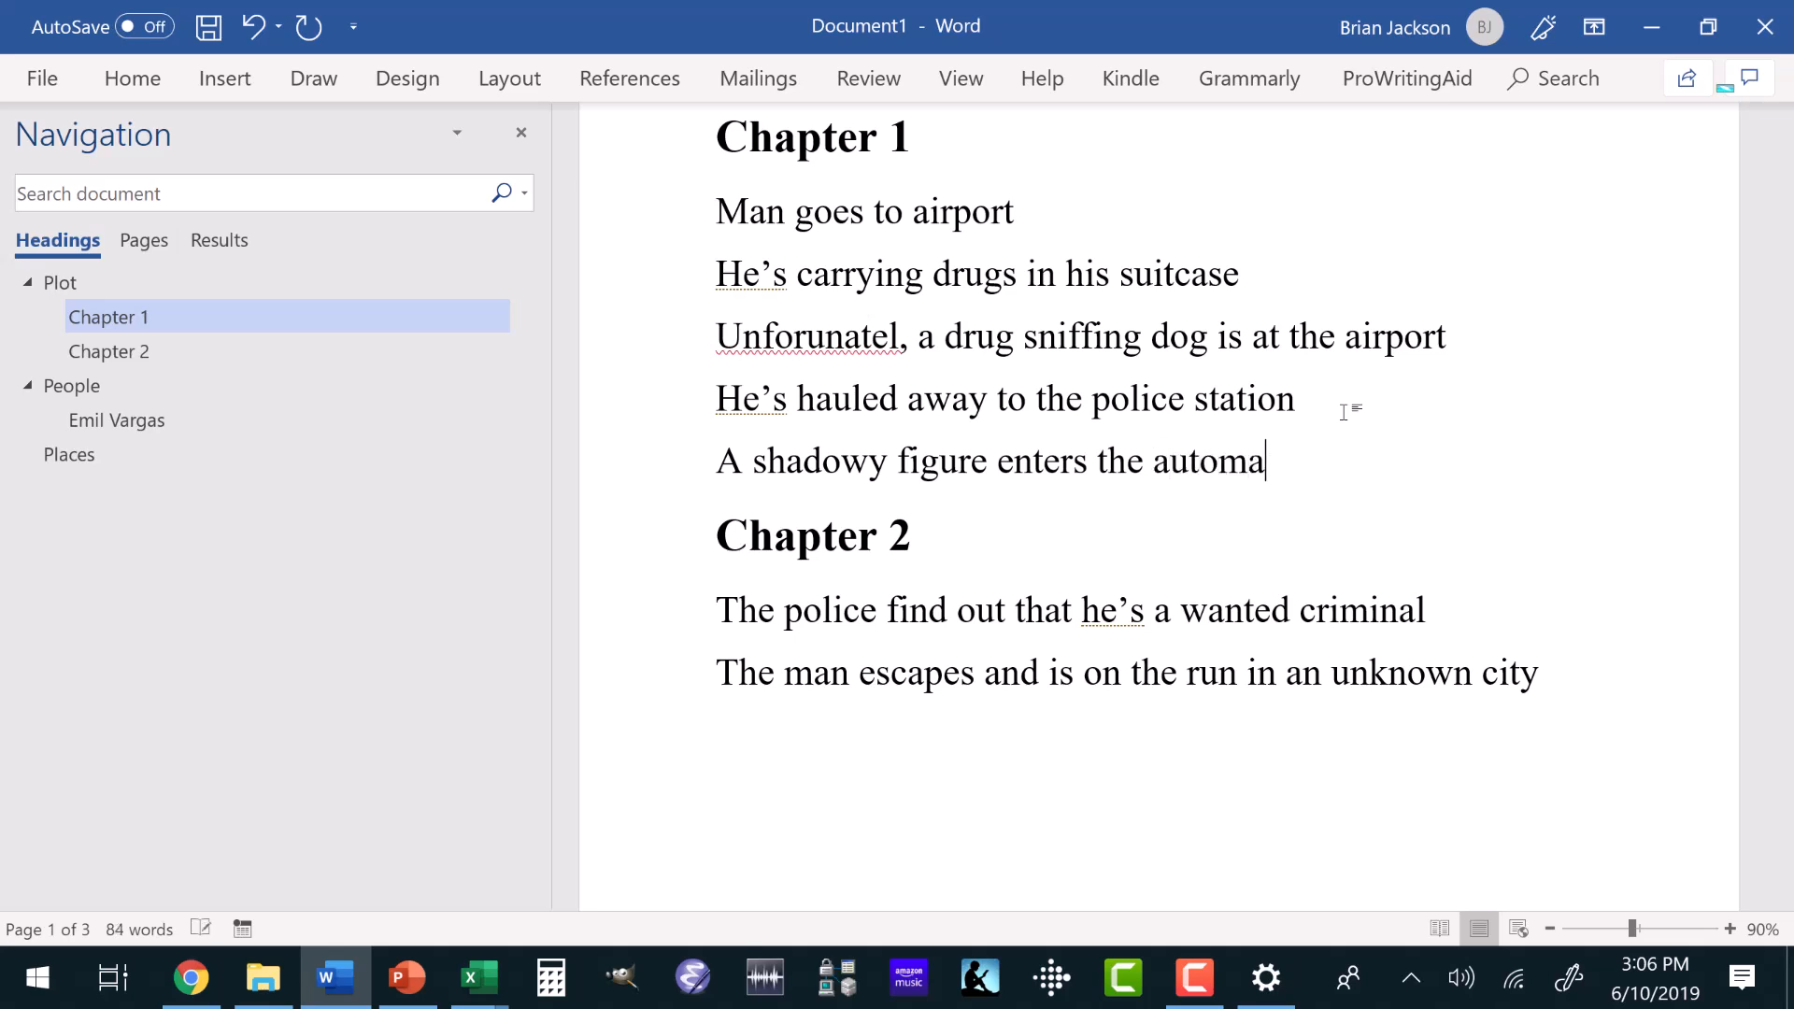
type("tic doors of the airpor")
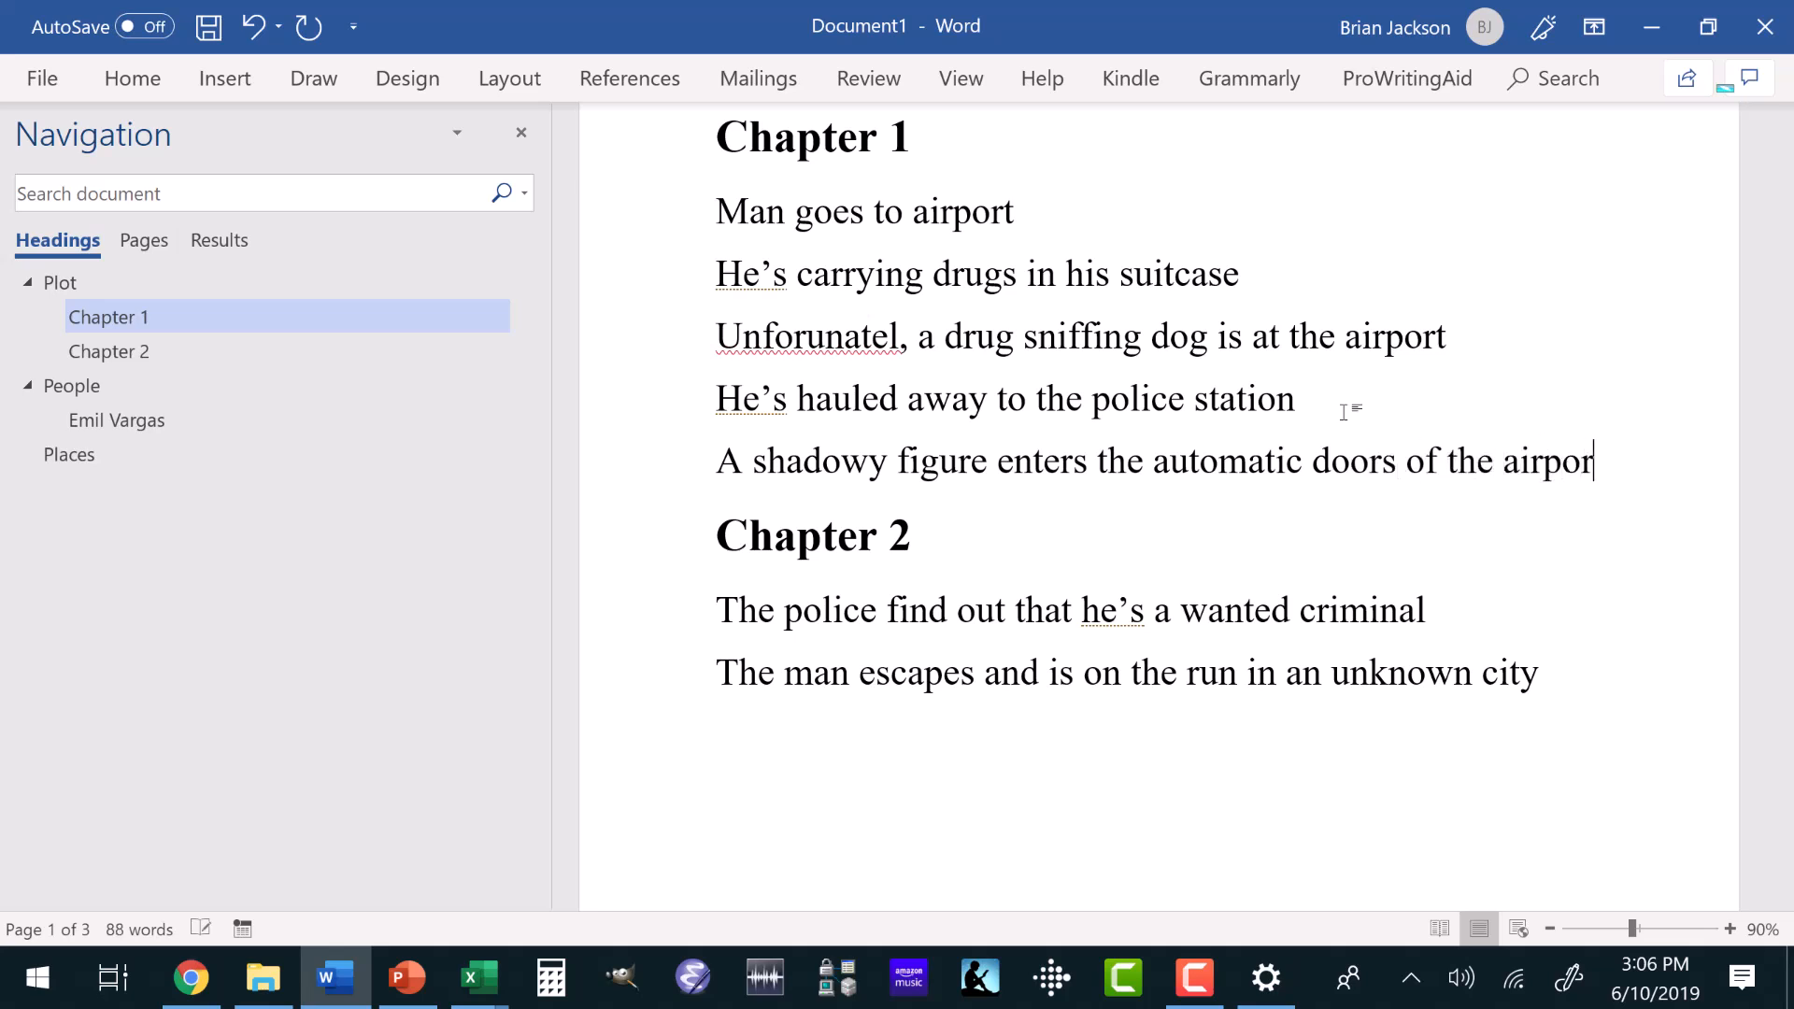
type("t")
key("BackSpace")
type("terminal.")
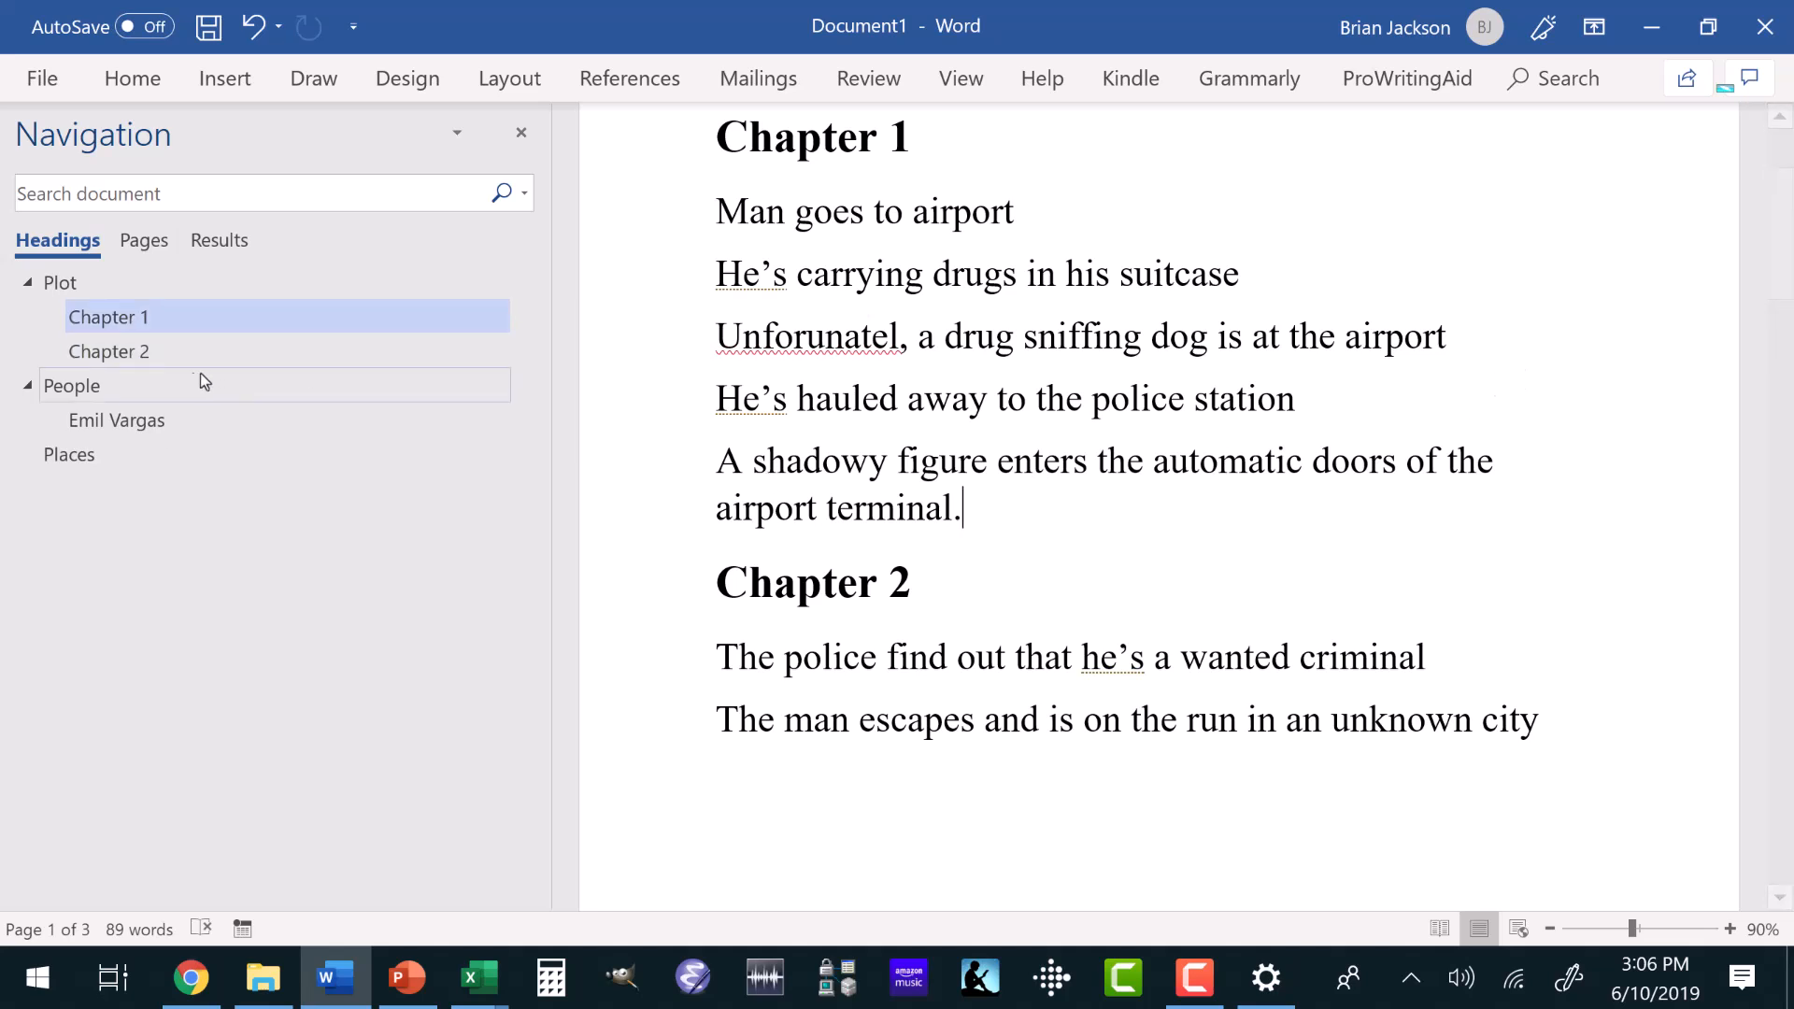
Add the line "Raised poor and craves money" after "Drink scotch" in the character notes.
left_click(137, 422)
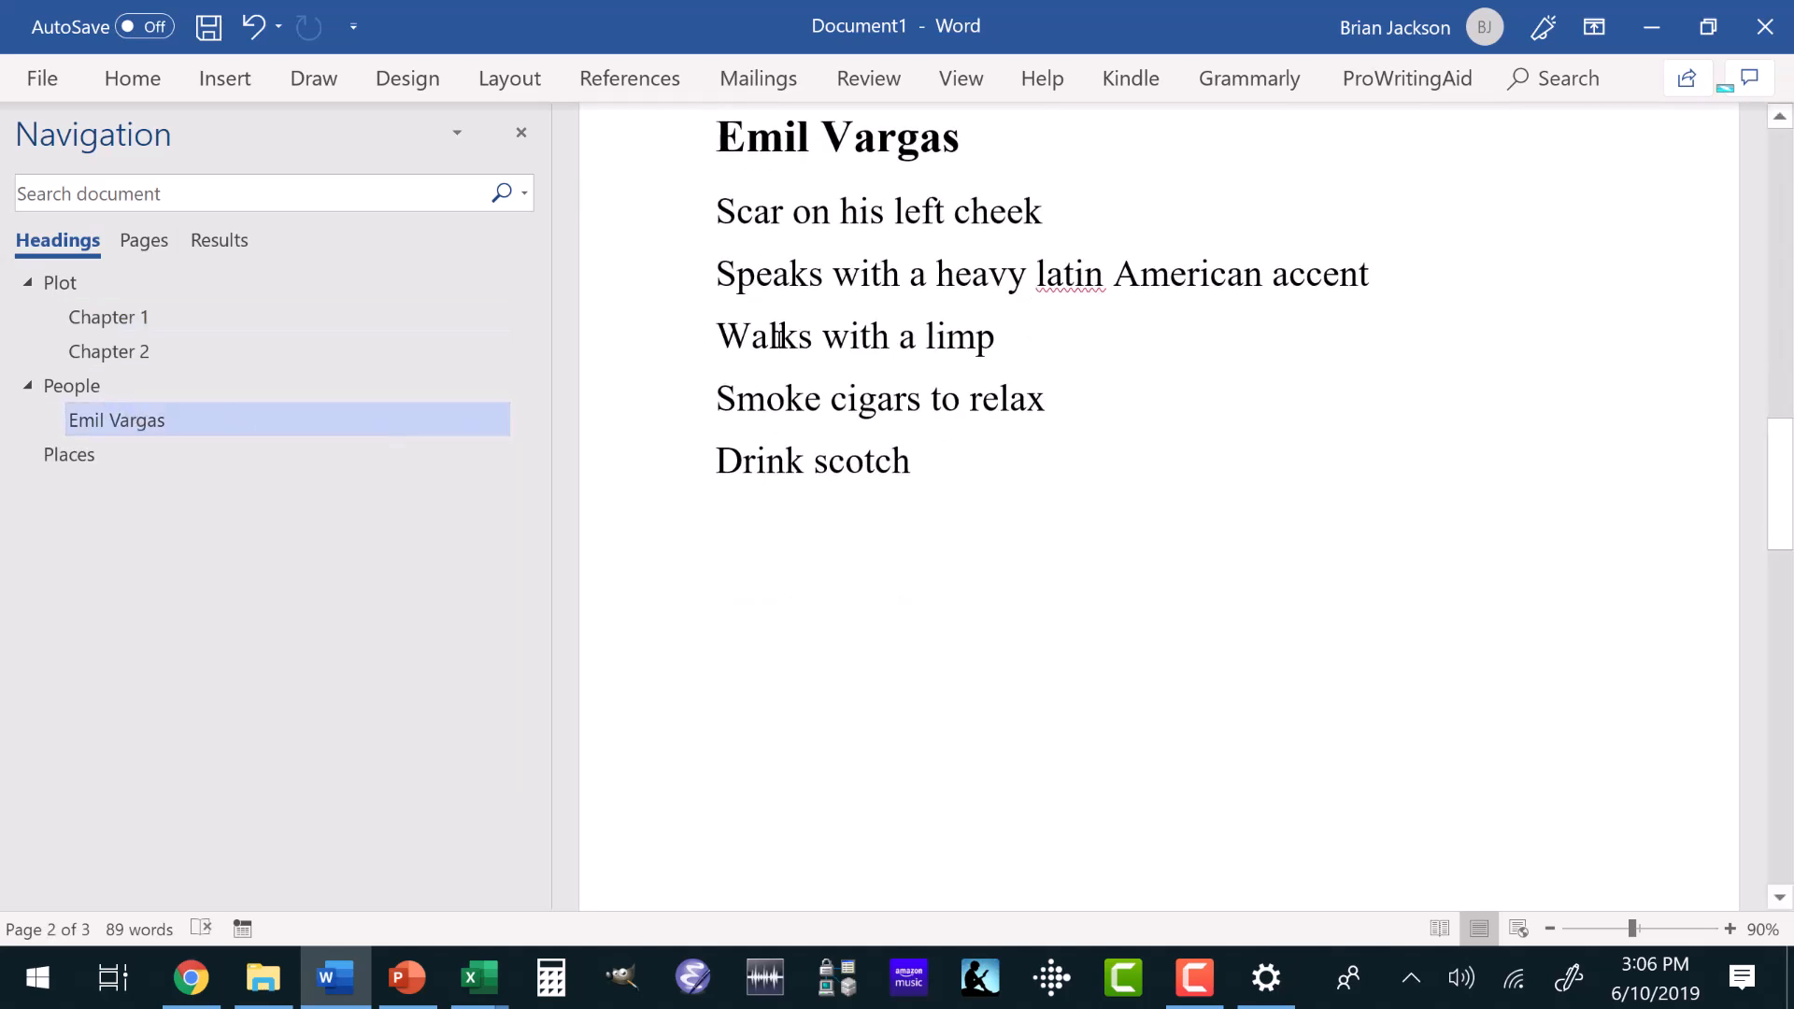
left_click(920, 460)
key("Return")
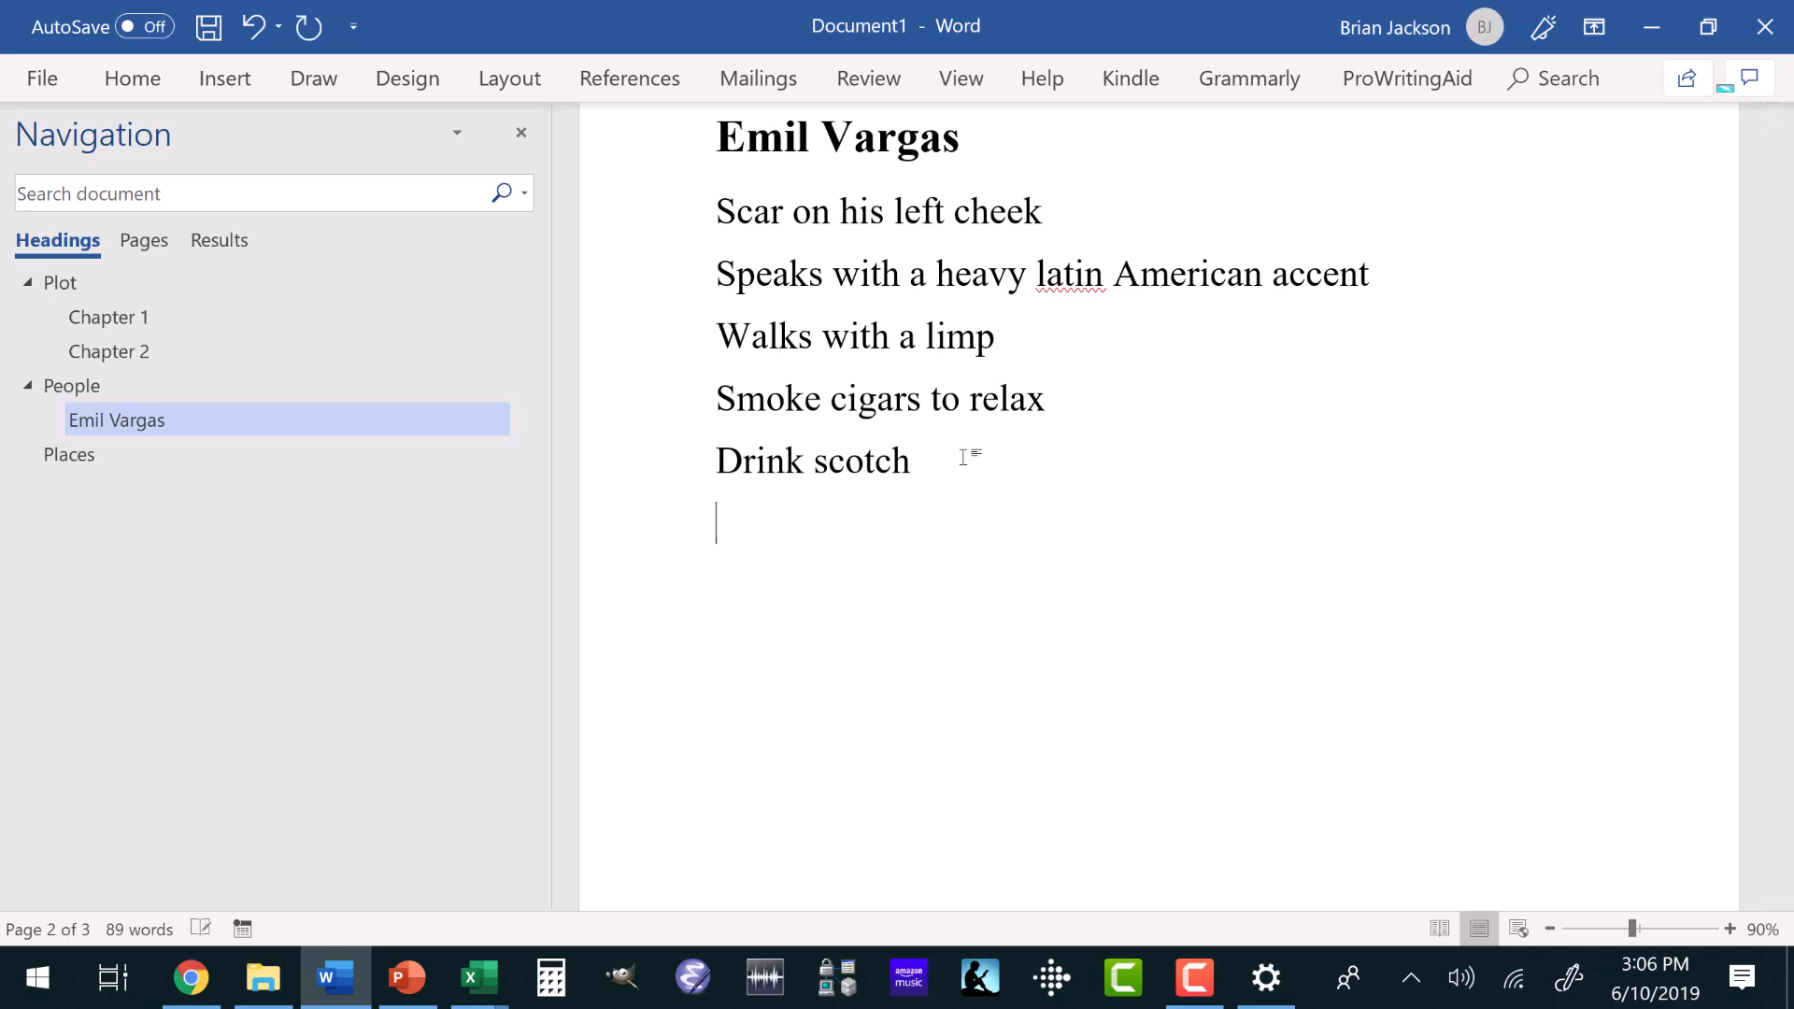
type("Raised ")
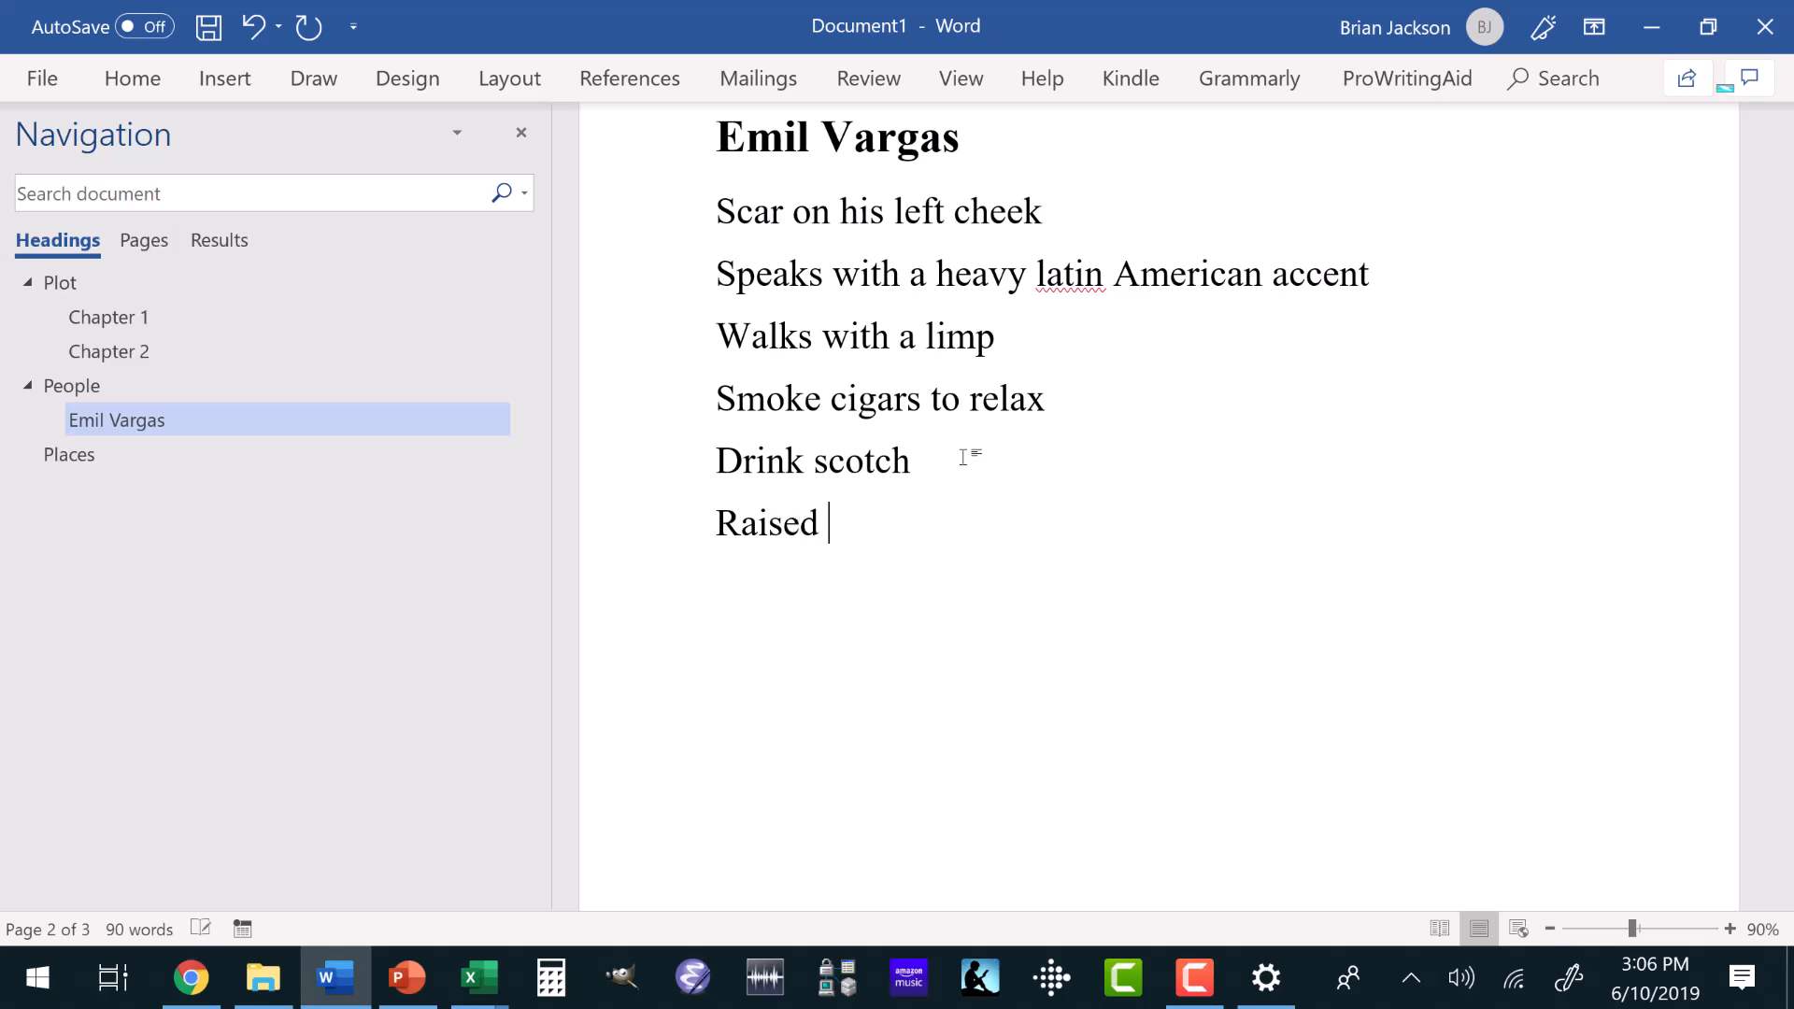
type("poor and ")
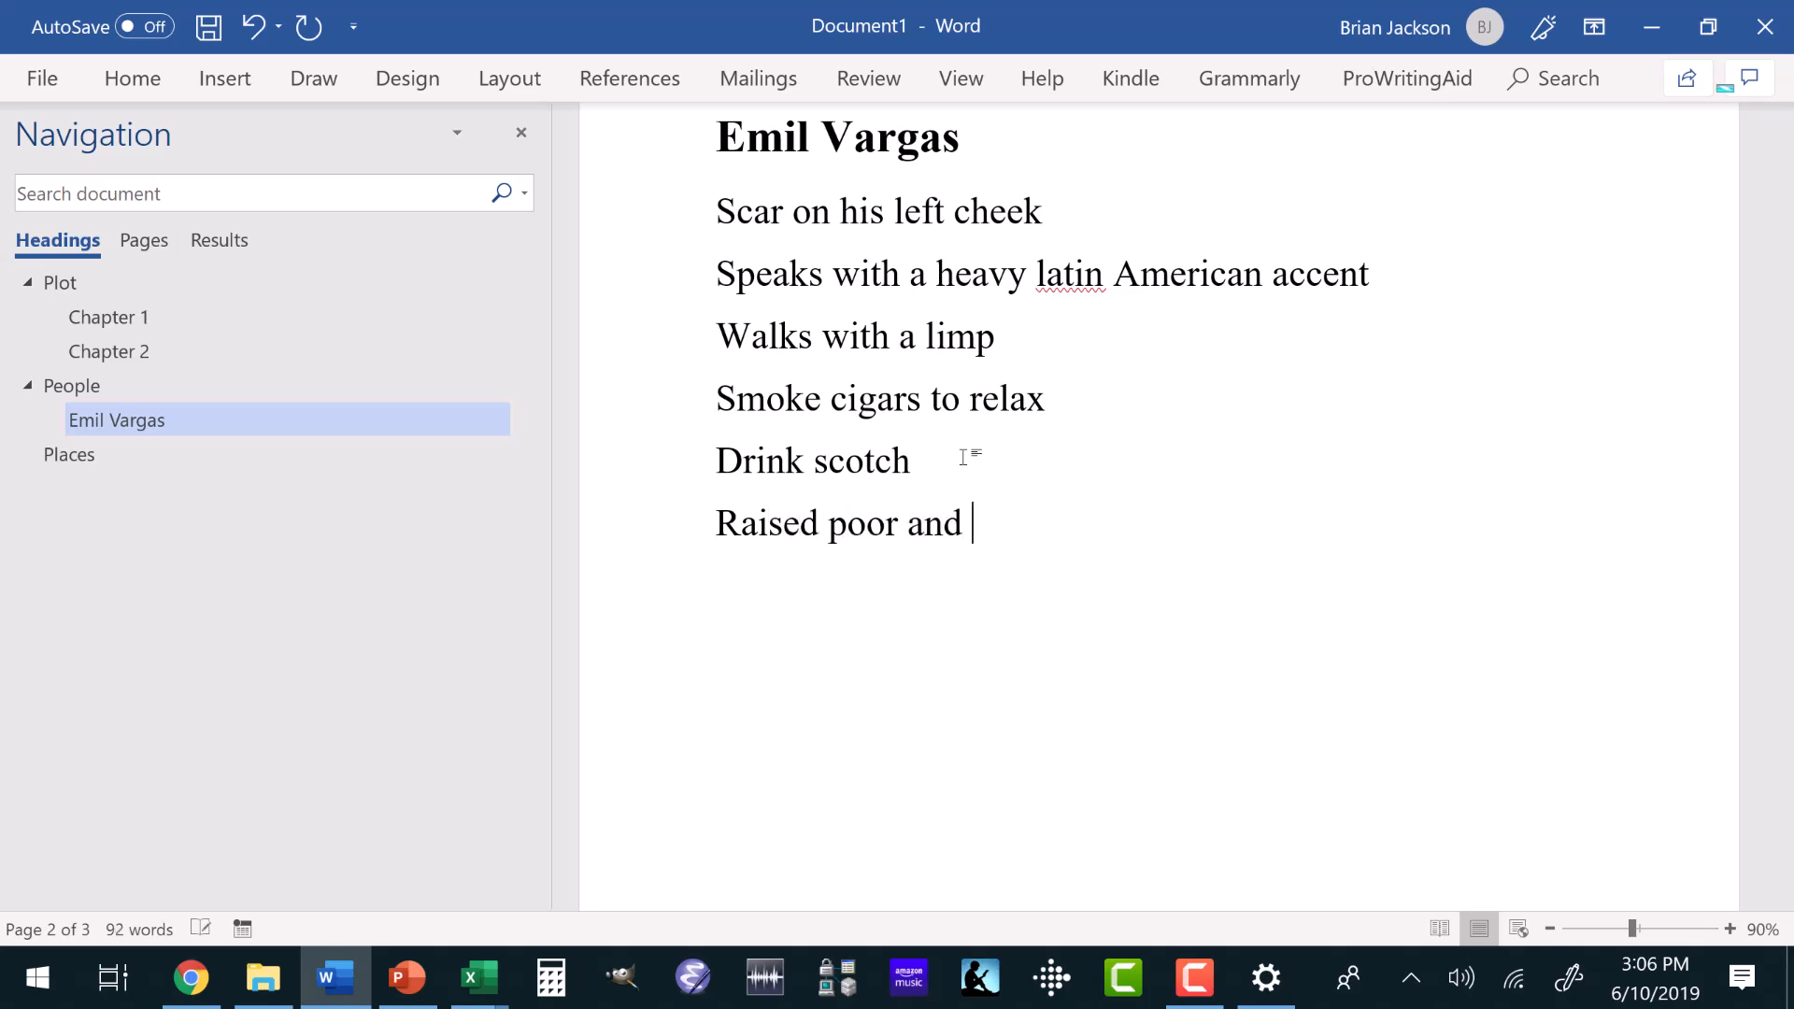
type("craves money")
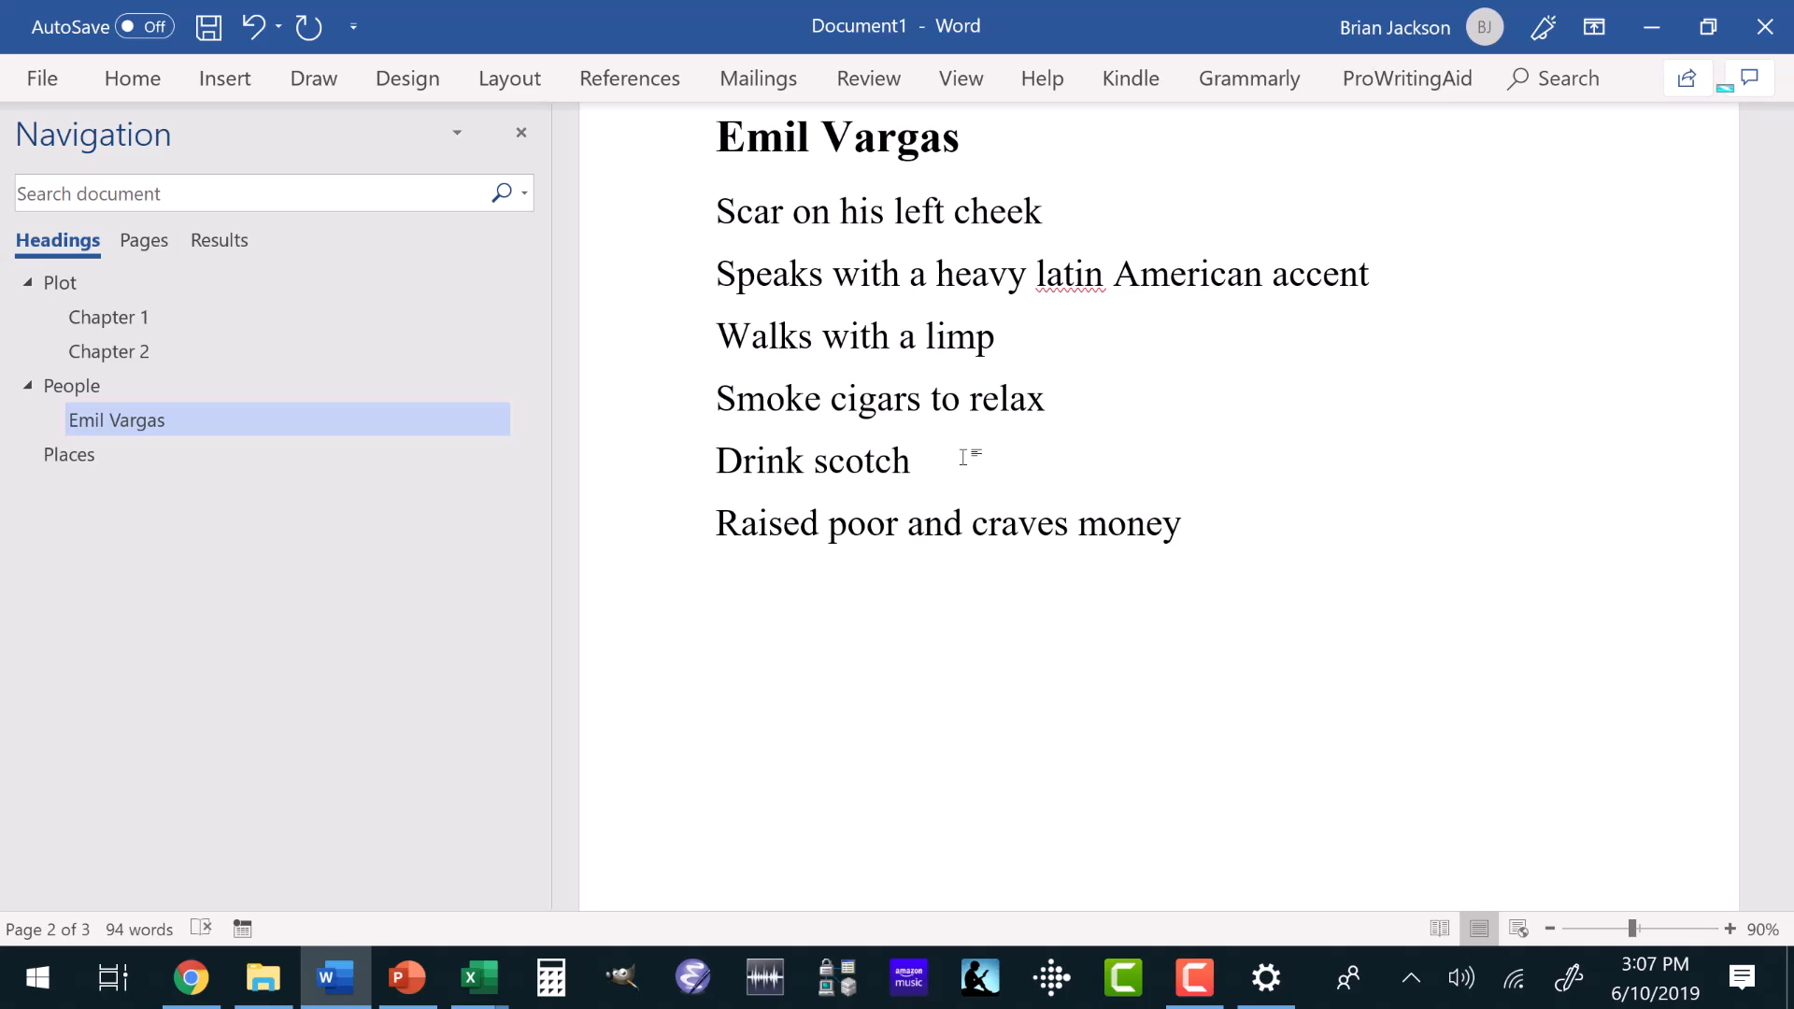
Add the line "LAX Airport" under the Places heading.
left_click(89, 454)
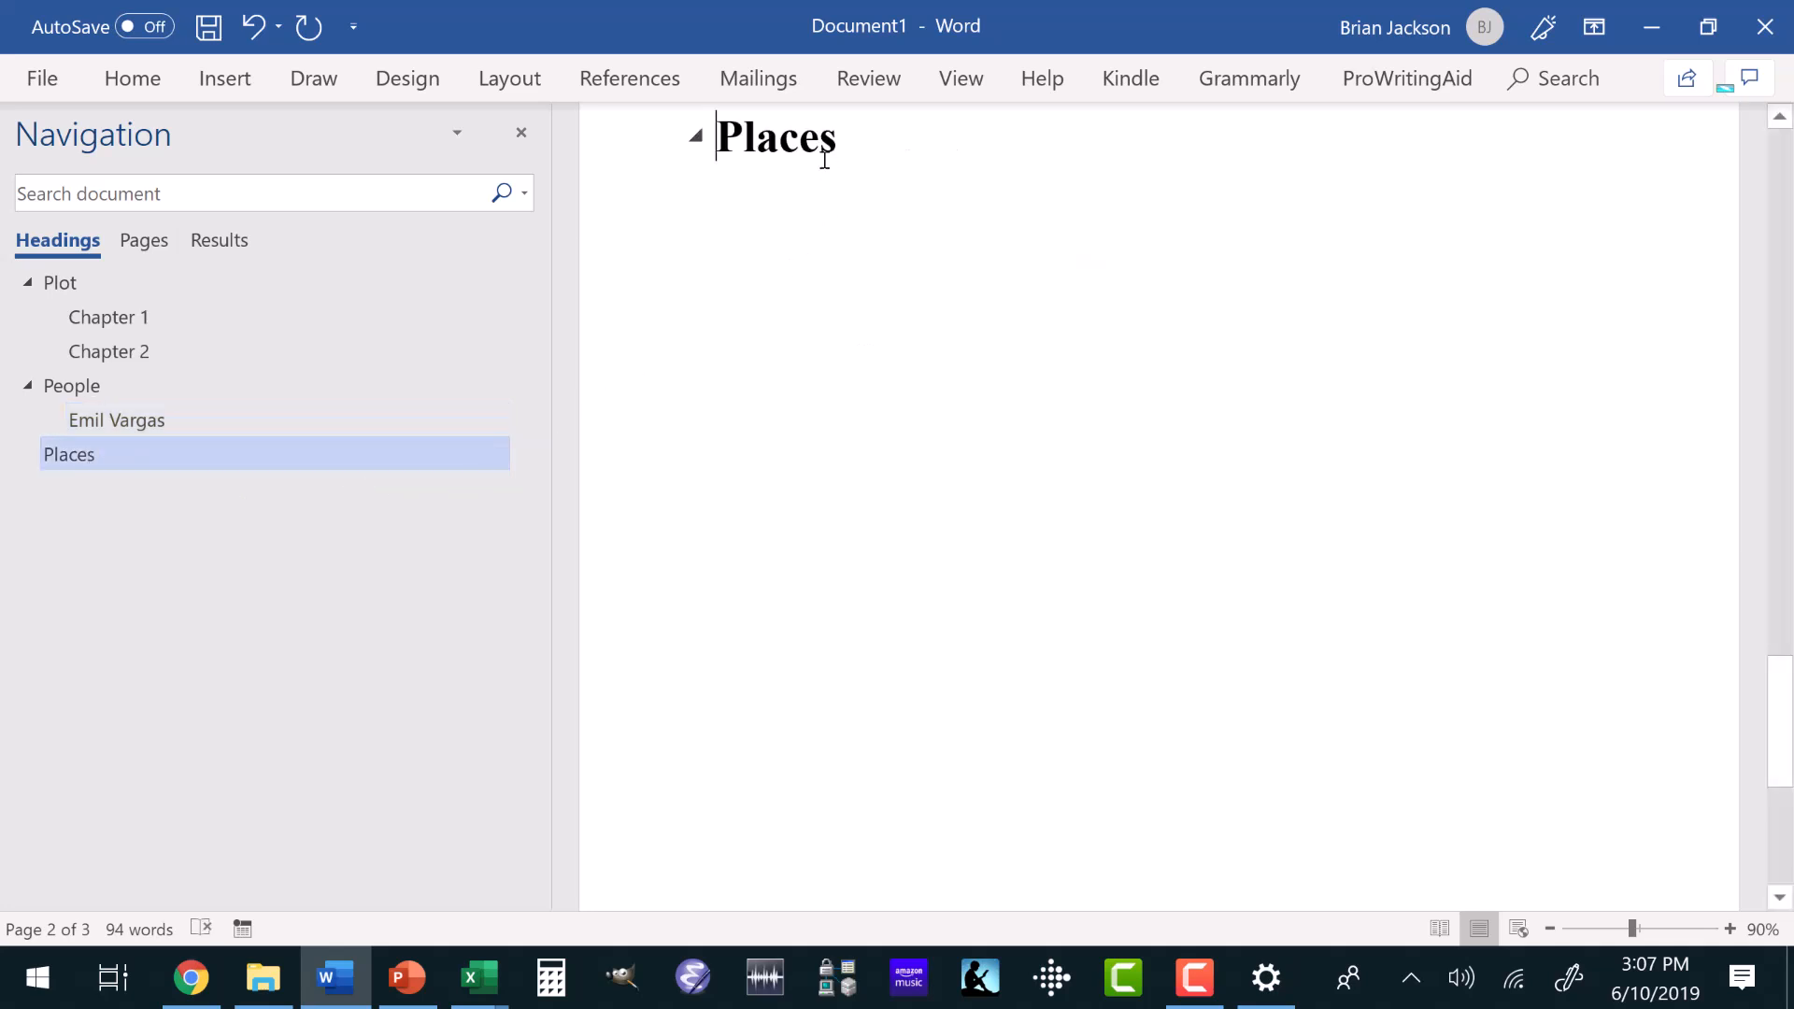
left_click(845, 134)
key("Return")
type("LA")
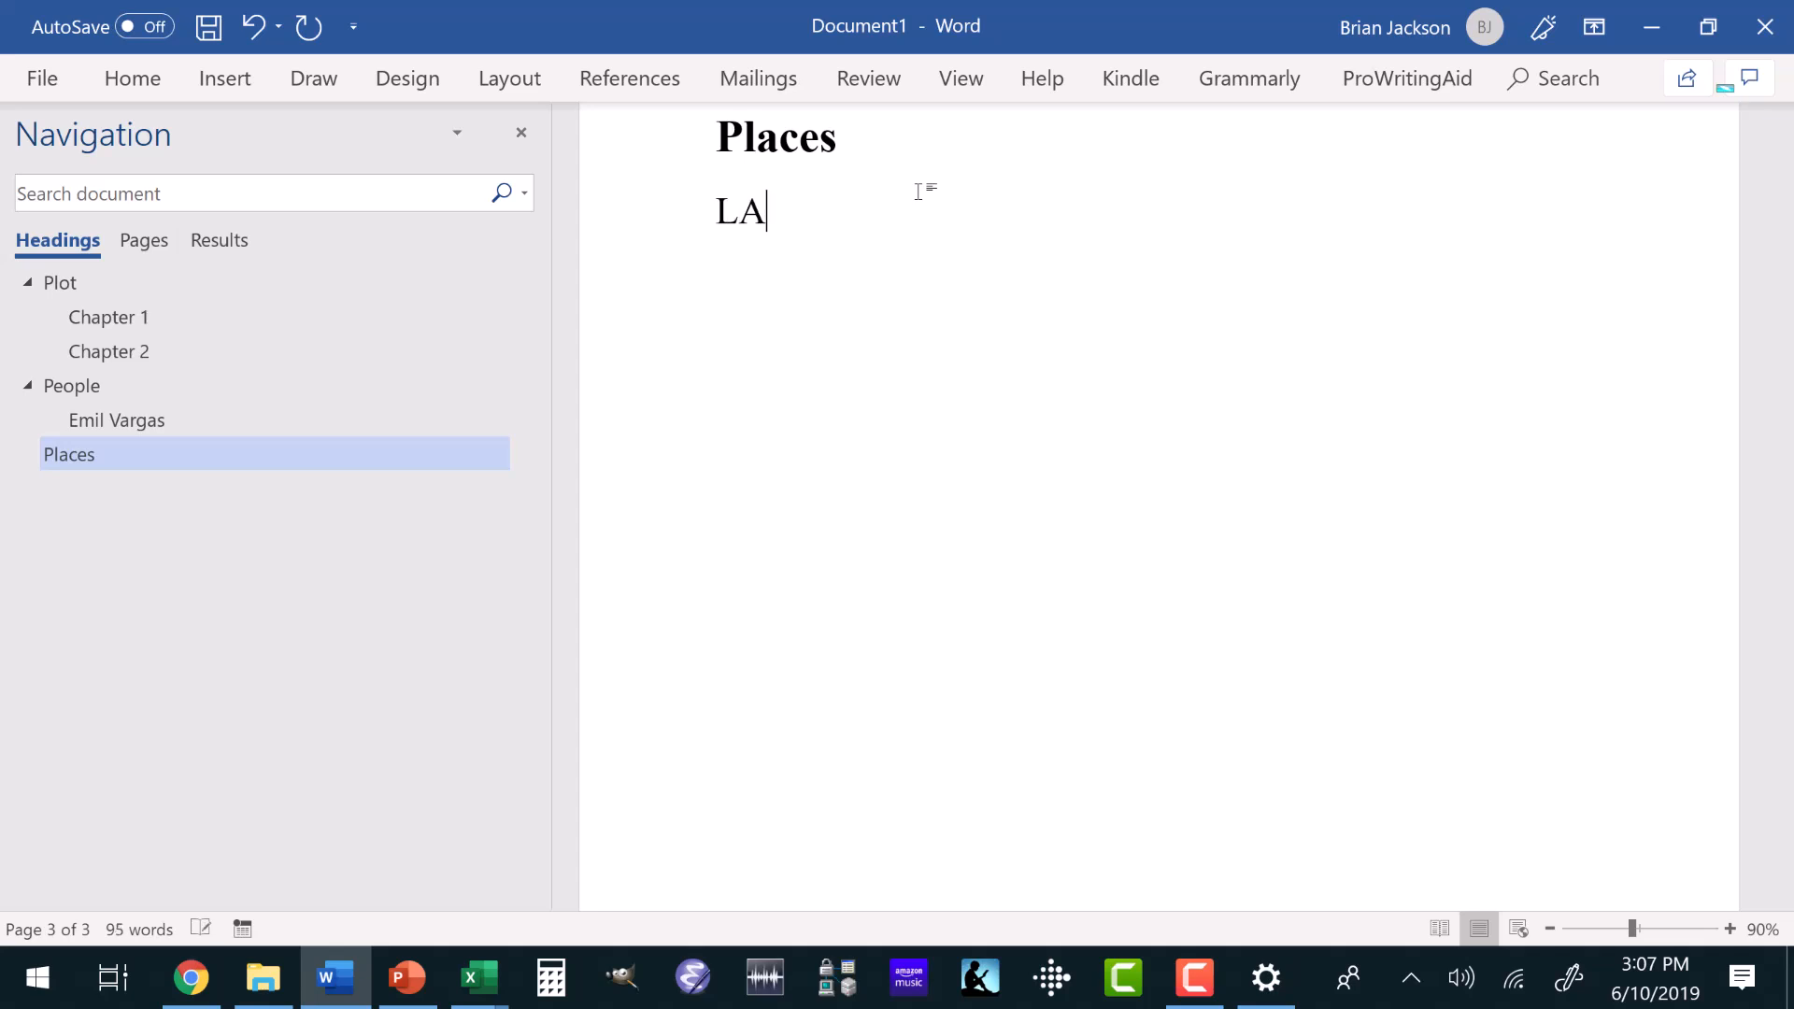
type("X Airport")
key("Return")
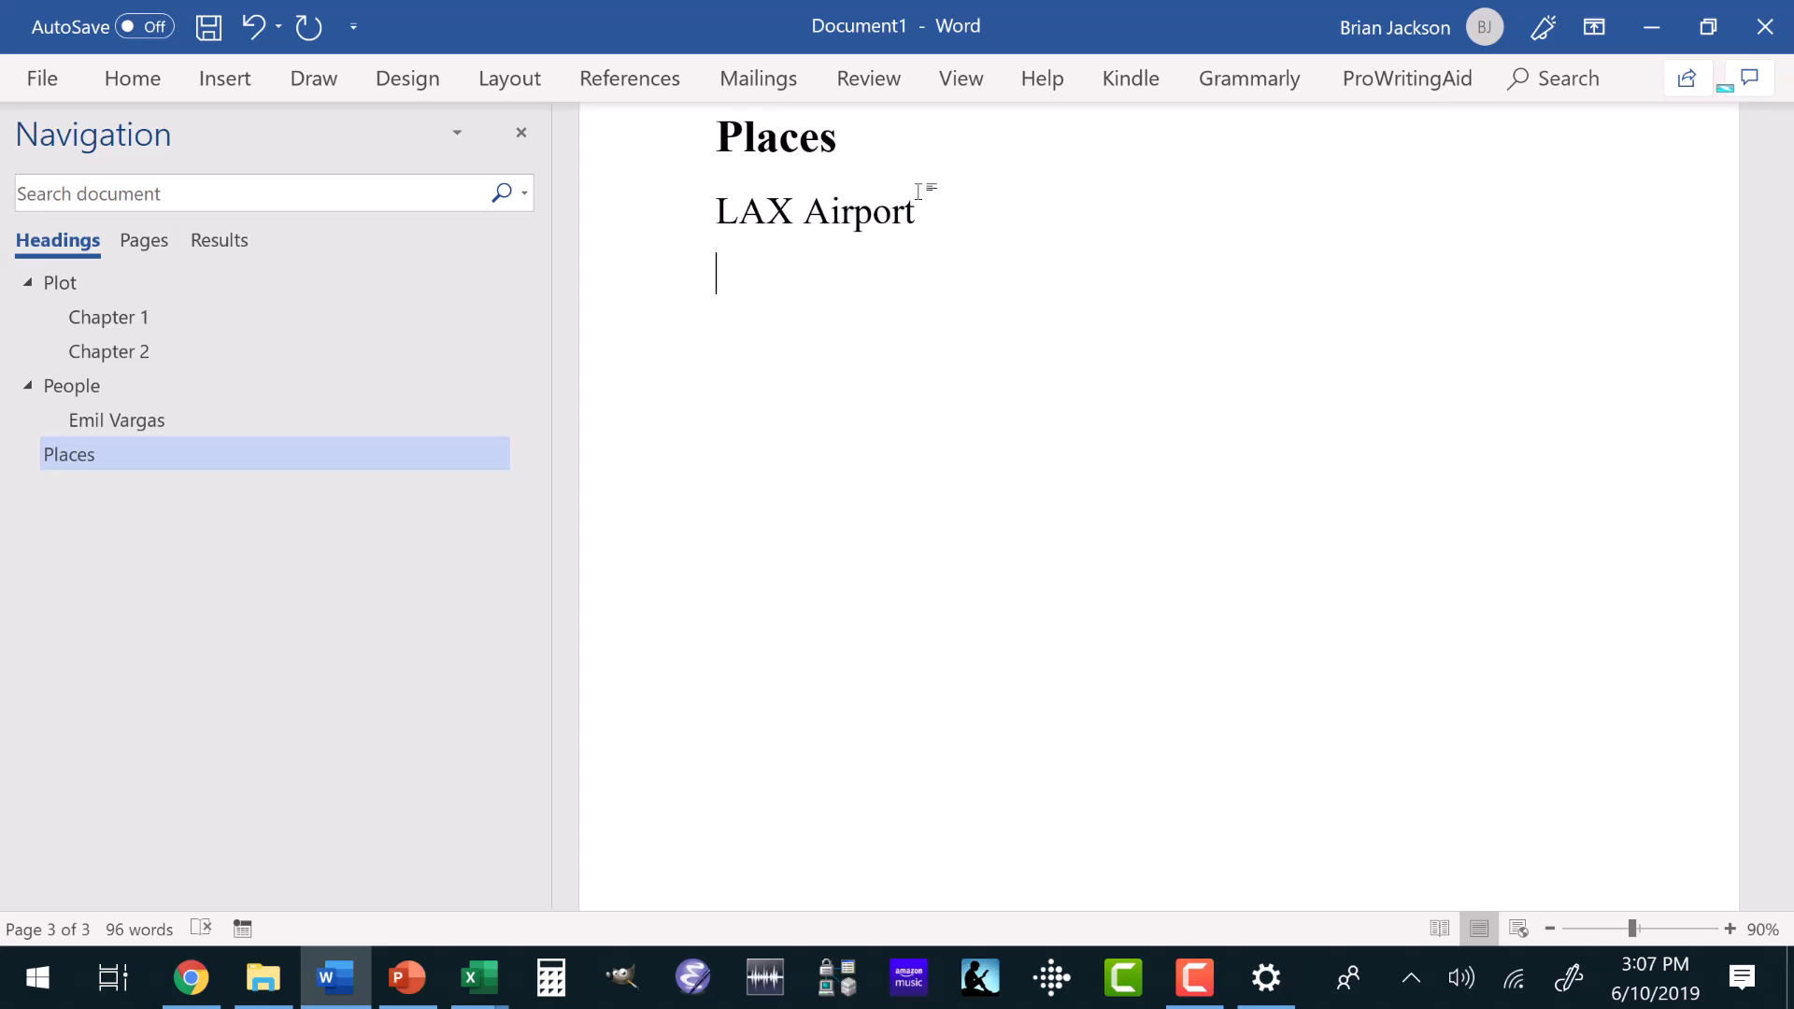
Describe LAX Airport with the separate lines "Crowded", "Busy" and "Noisy" below it.
type("Crowded")
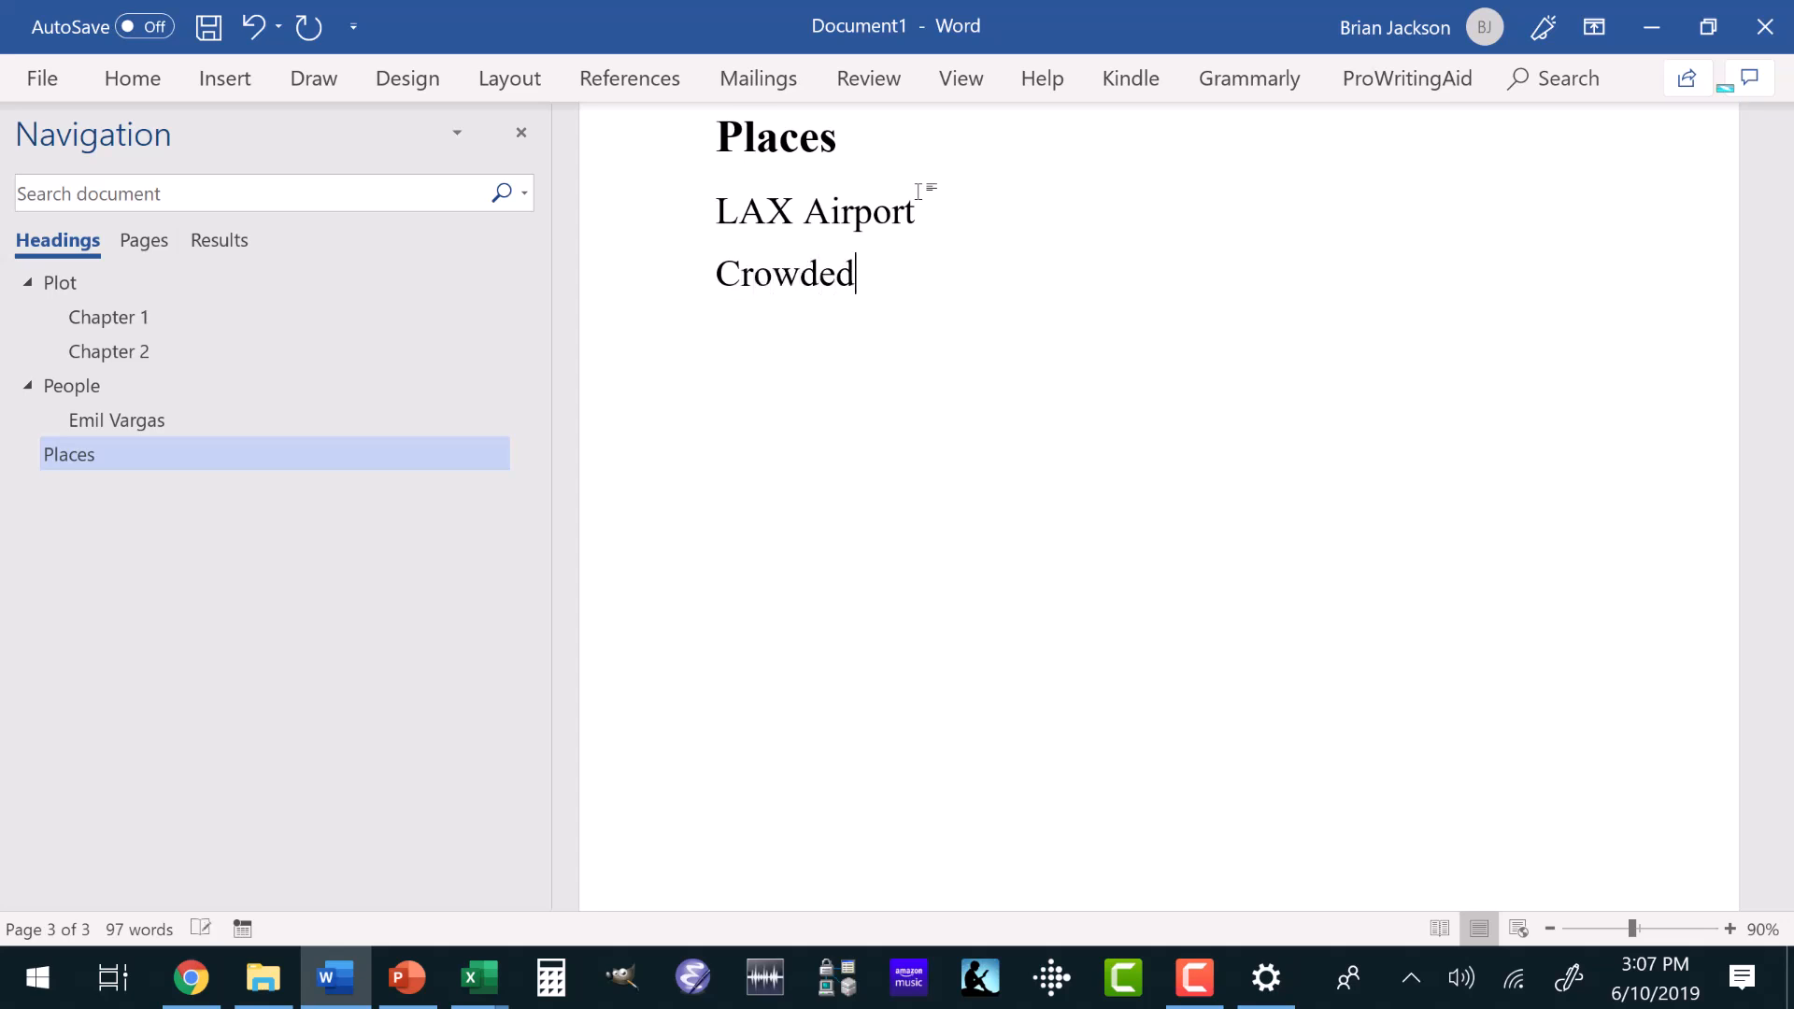
key("Return")
type("Busy")
key("Return")
type("Noisy ")
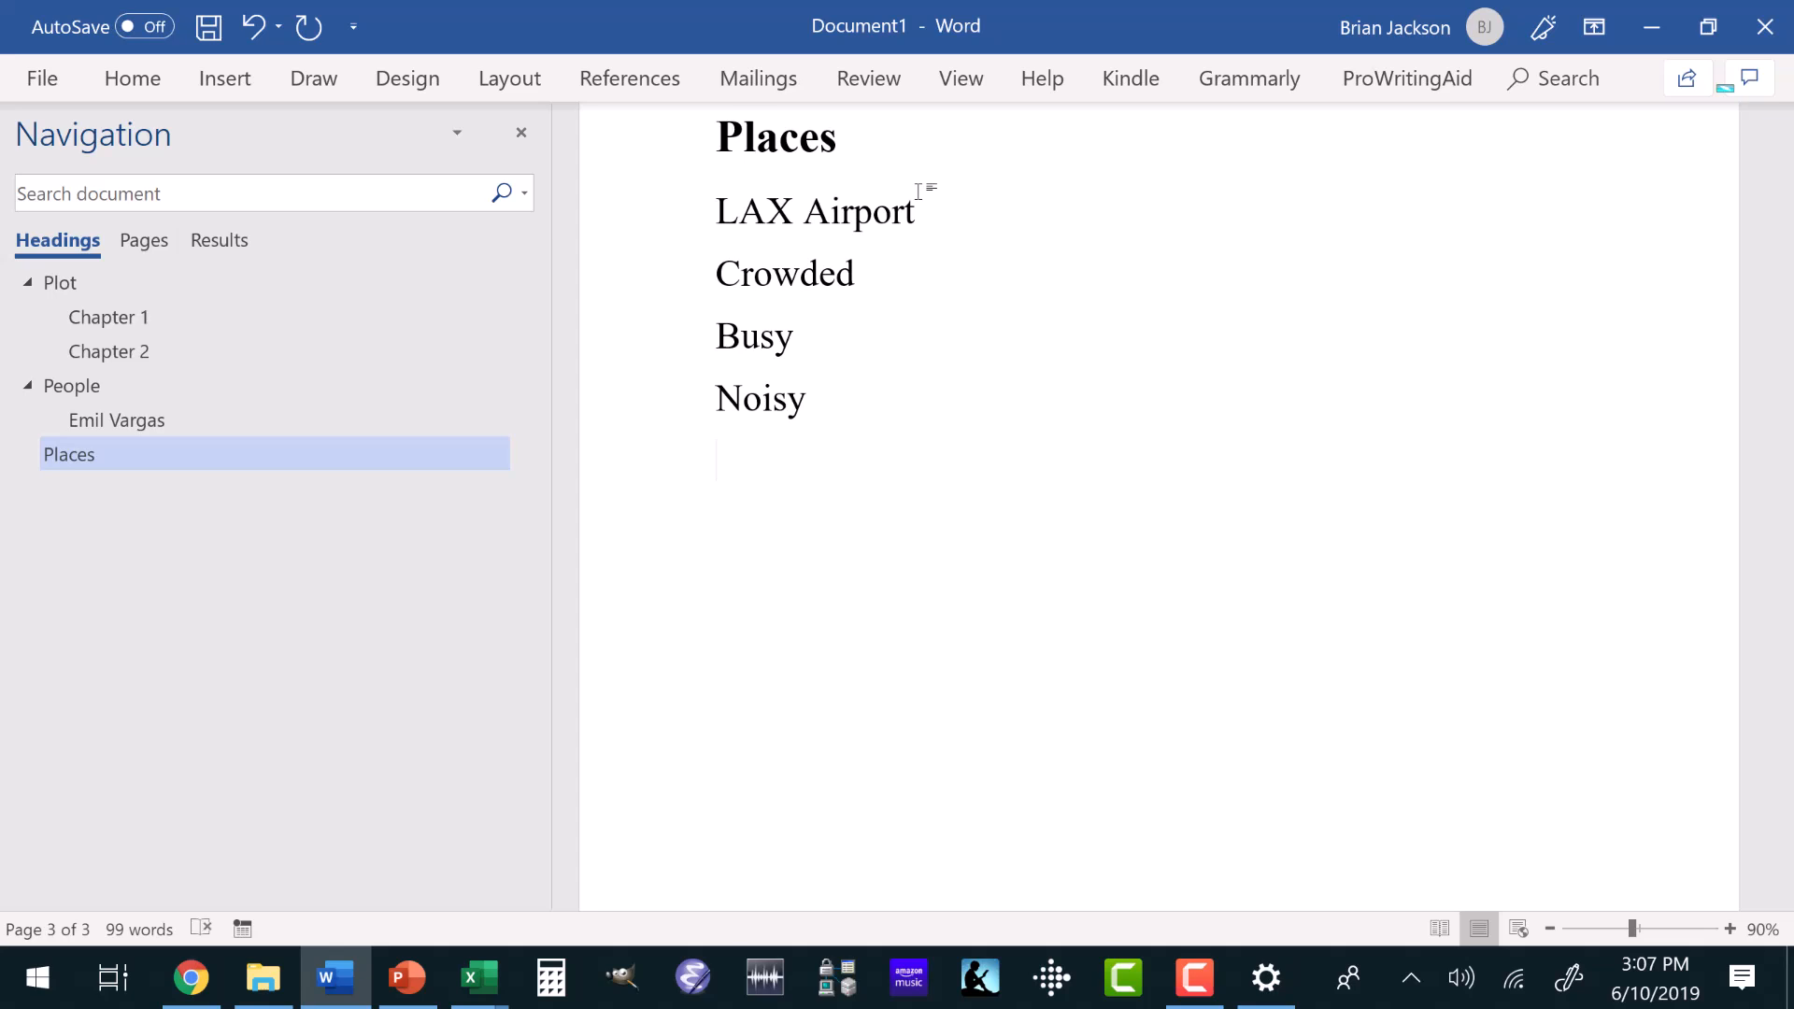
type("Clean")
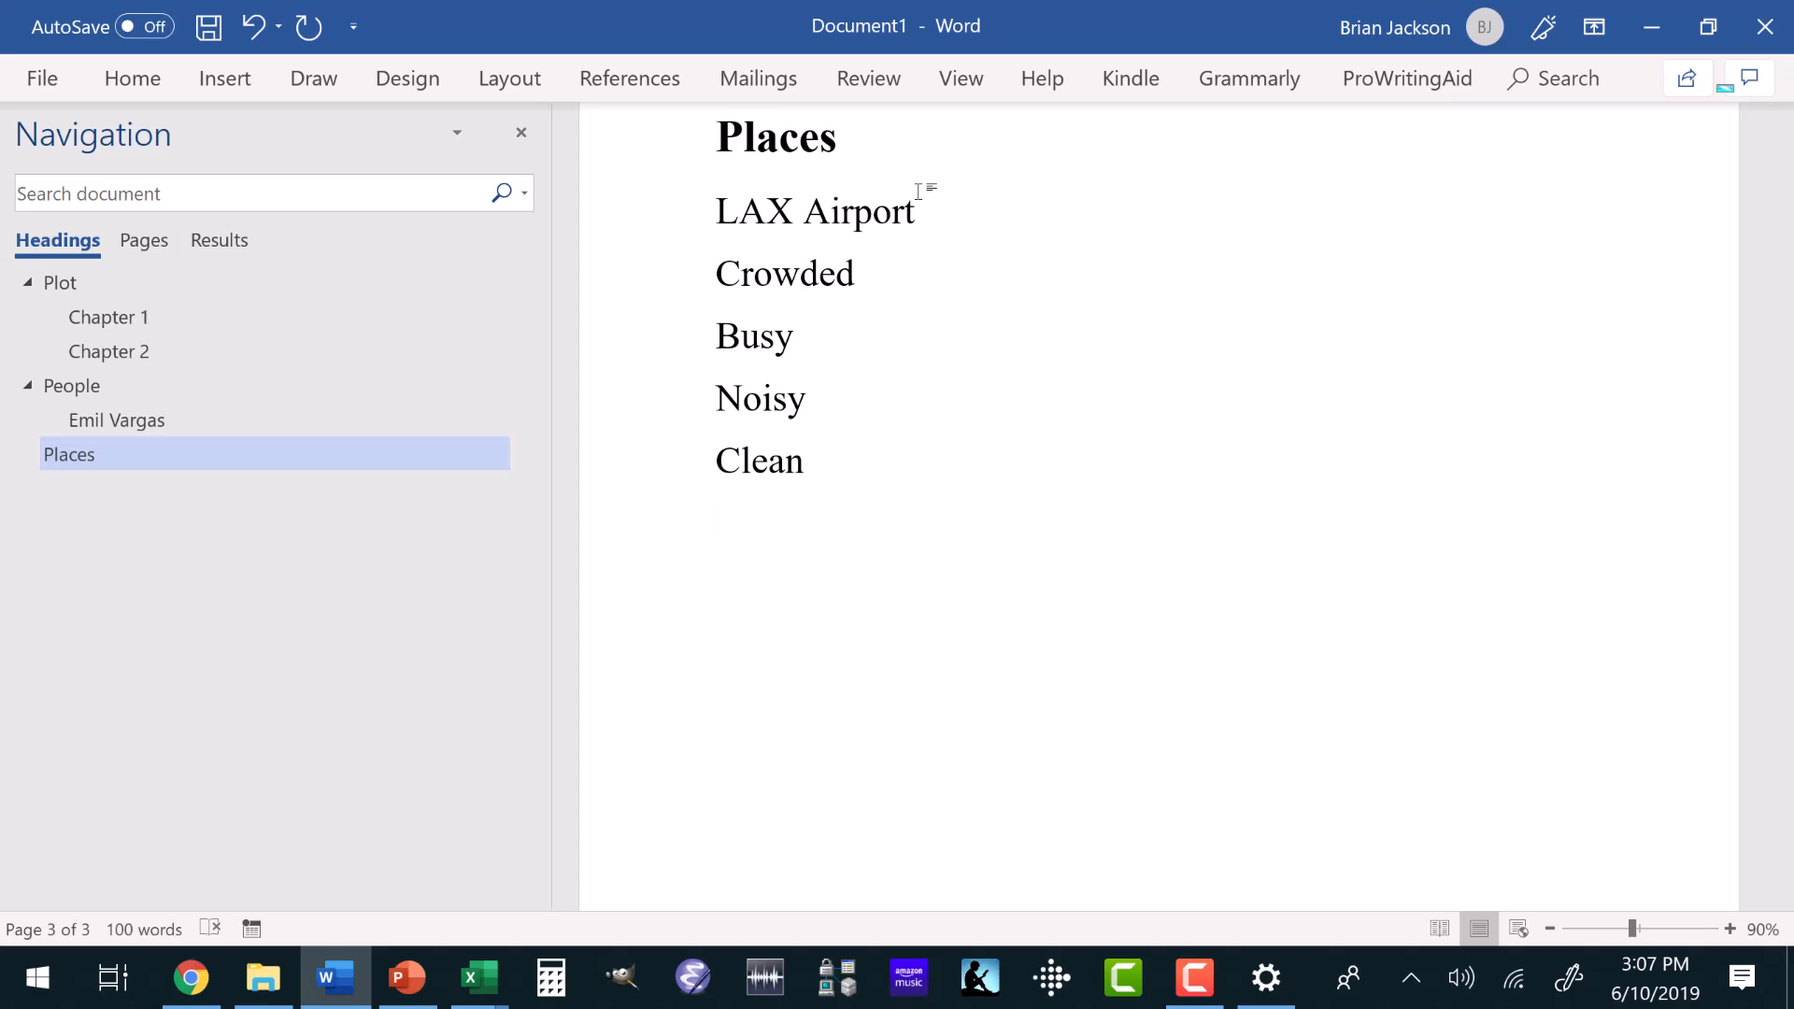
Continue the LAX Airport notes with the separate lines "Clean", "Lots of people rushing around" and "Smell jet fumes".
key("Return")
type("Lots of people rushing around")
key("Return")
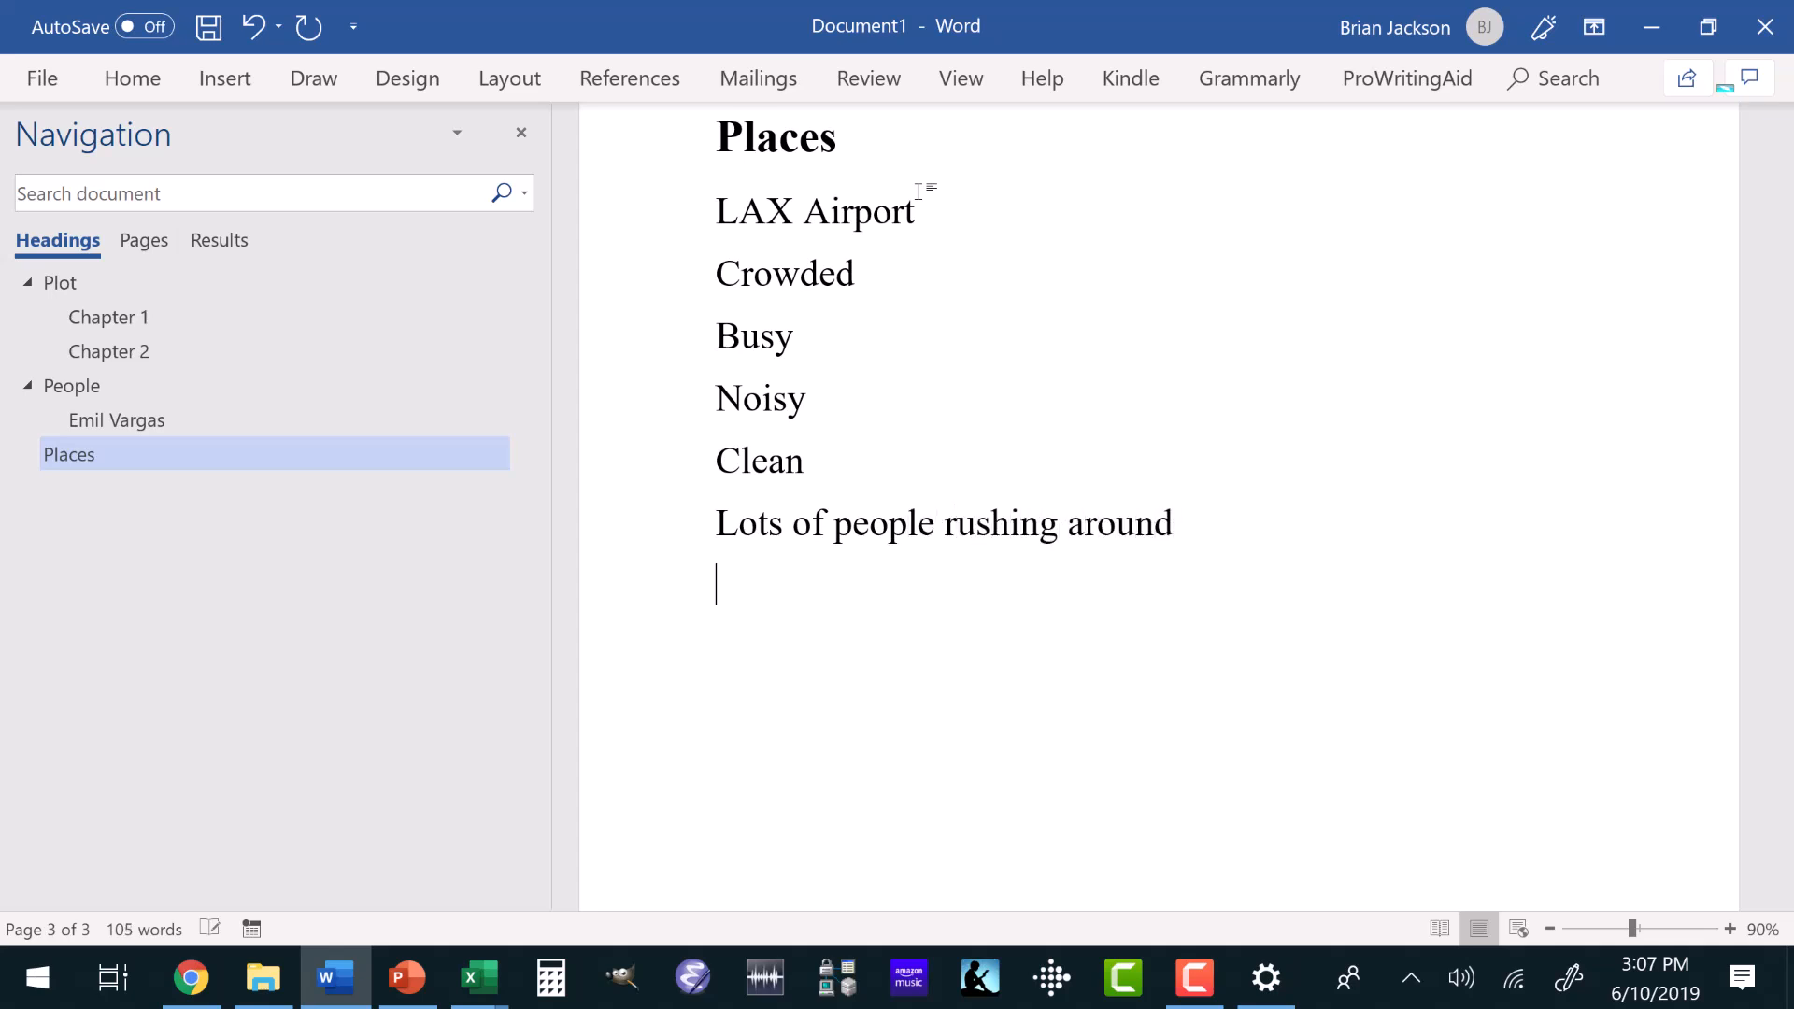
type("Smell jet ")
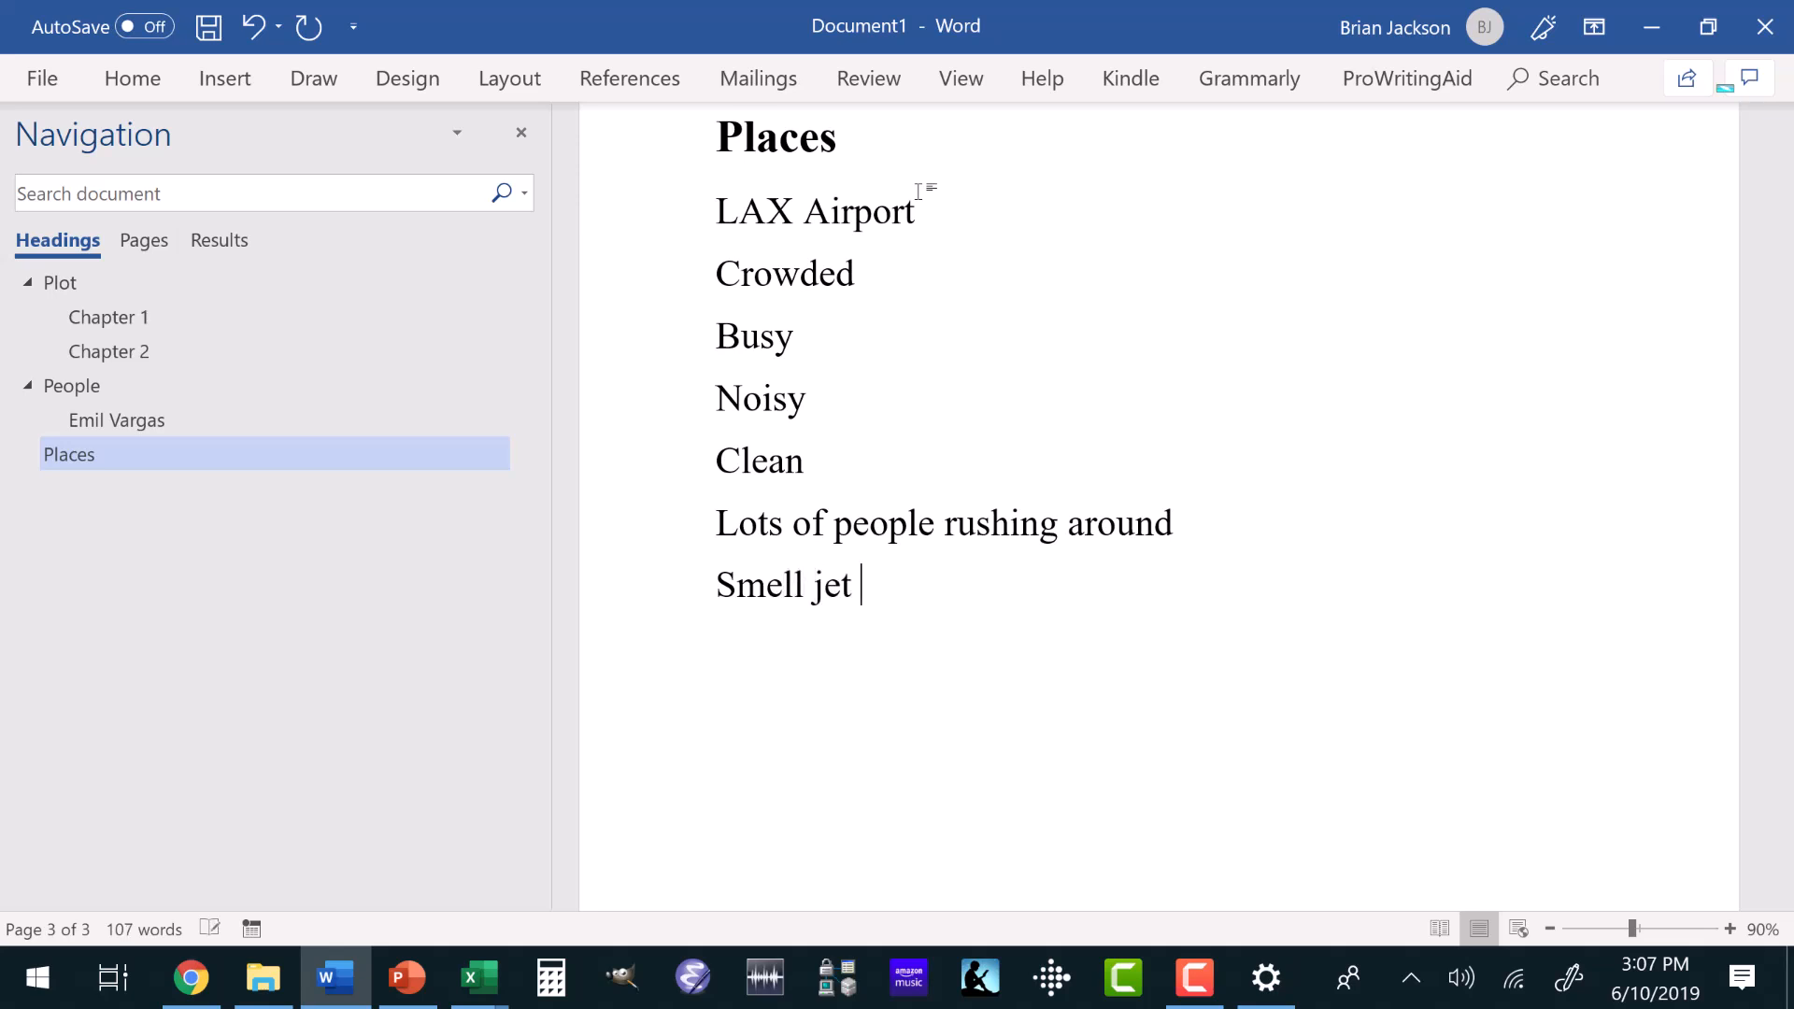
type("fumes")
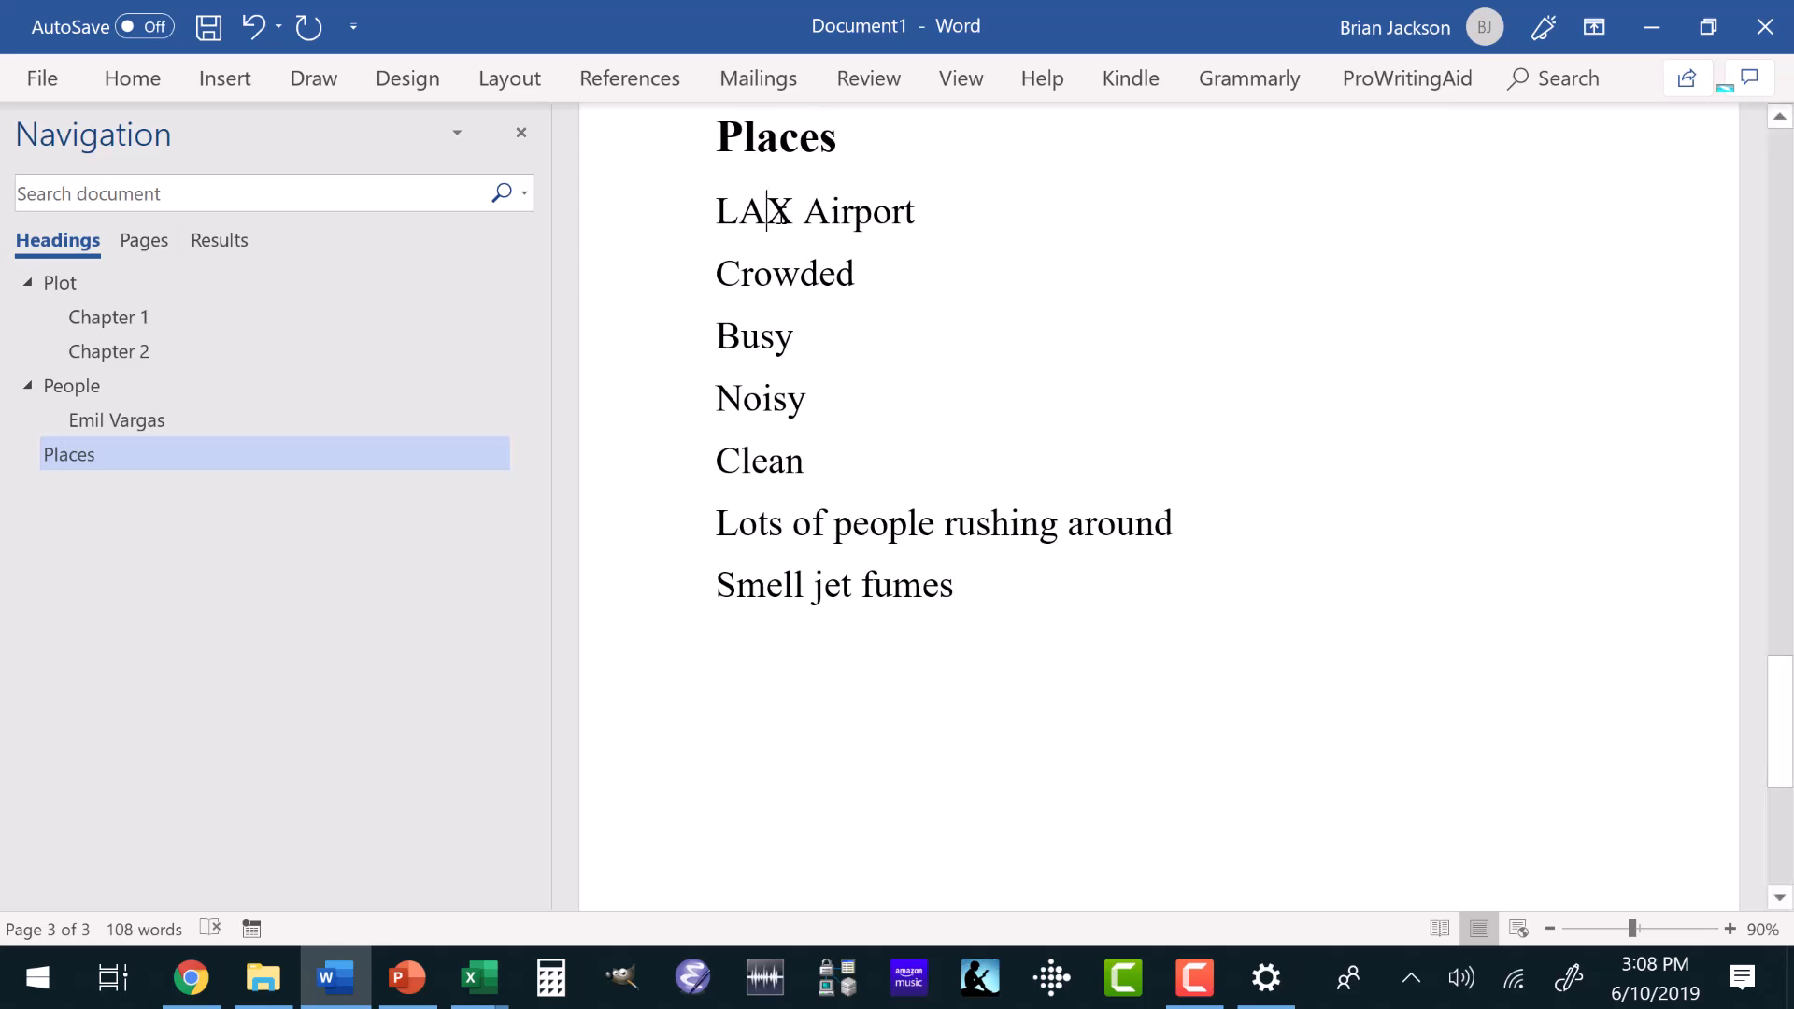
Apply the Heading 2 style to the "LAX Airport" line under Places and collapse the ribbon.
left_click(136, 80)
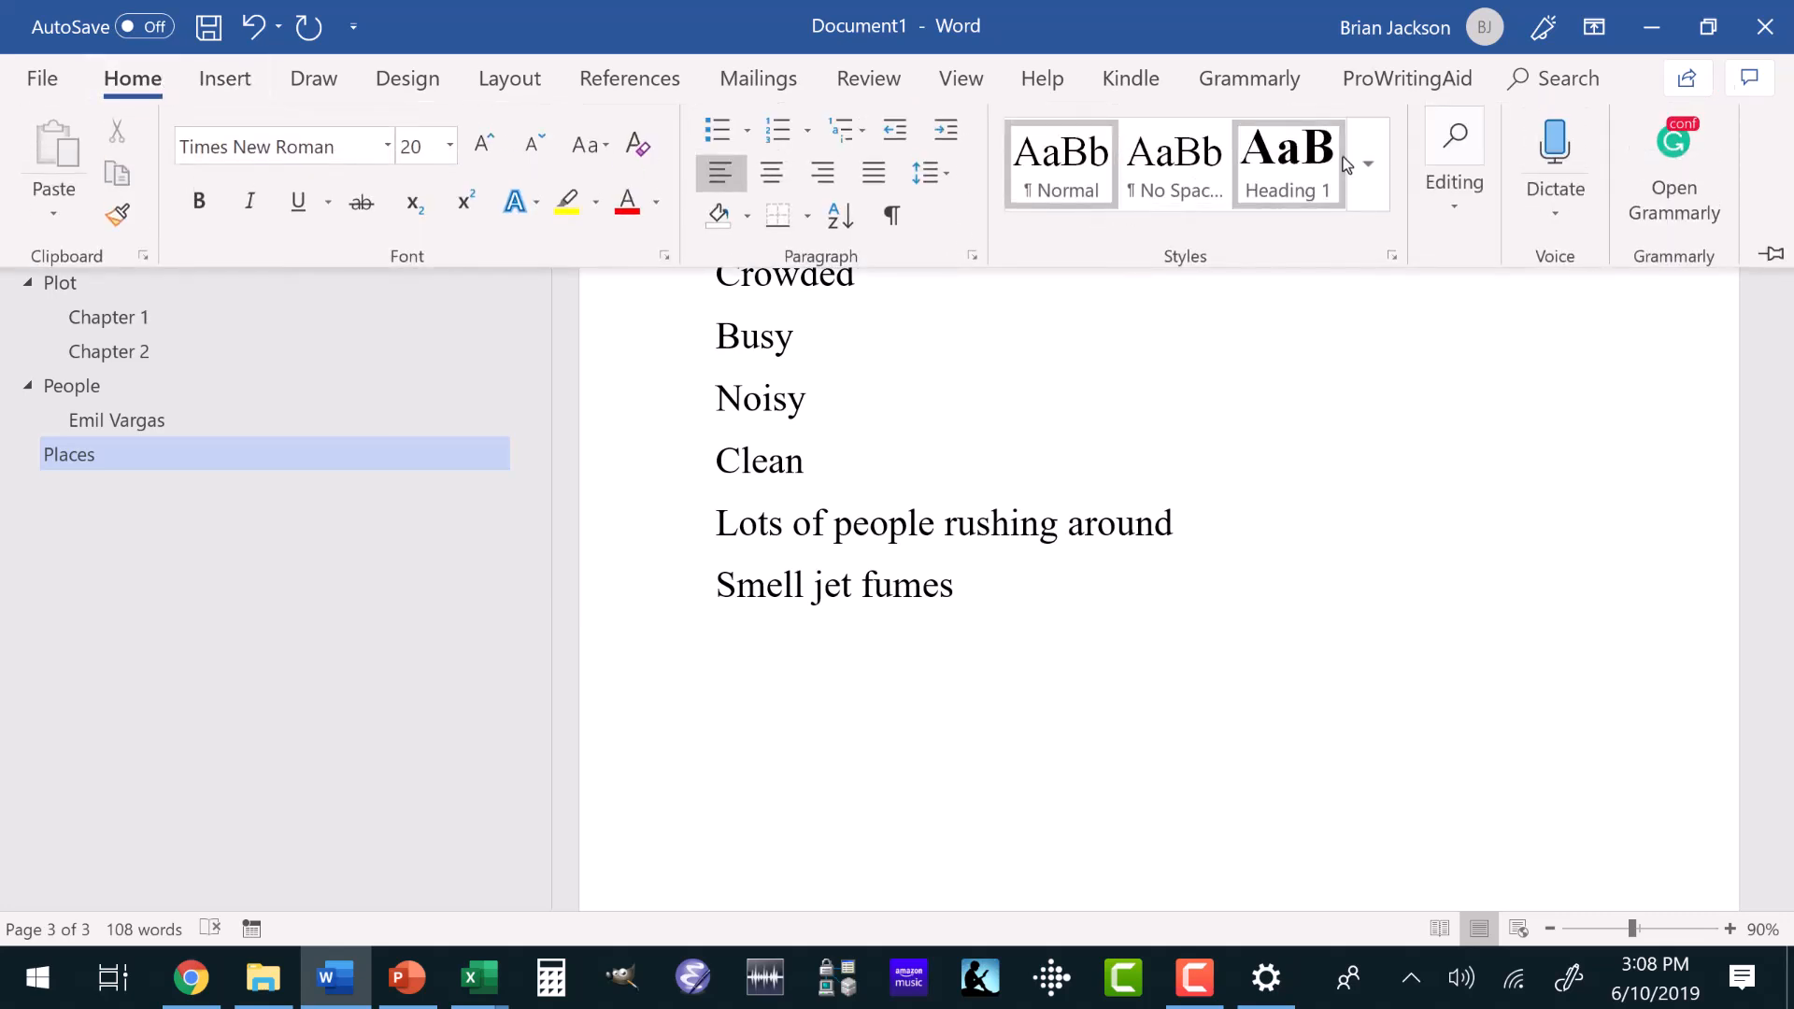
left_click(1368, 163)
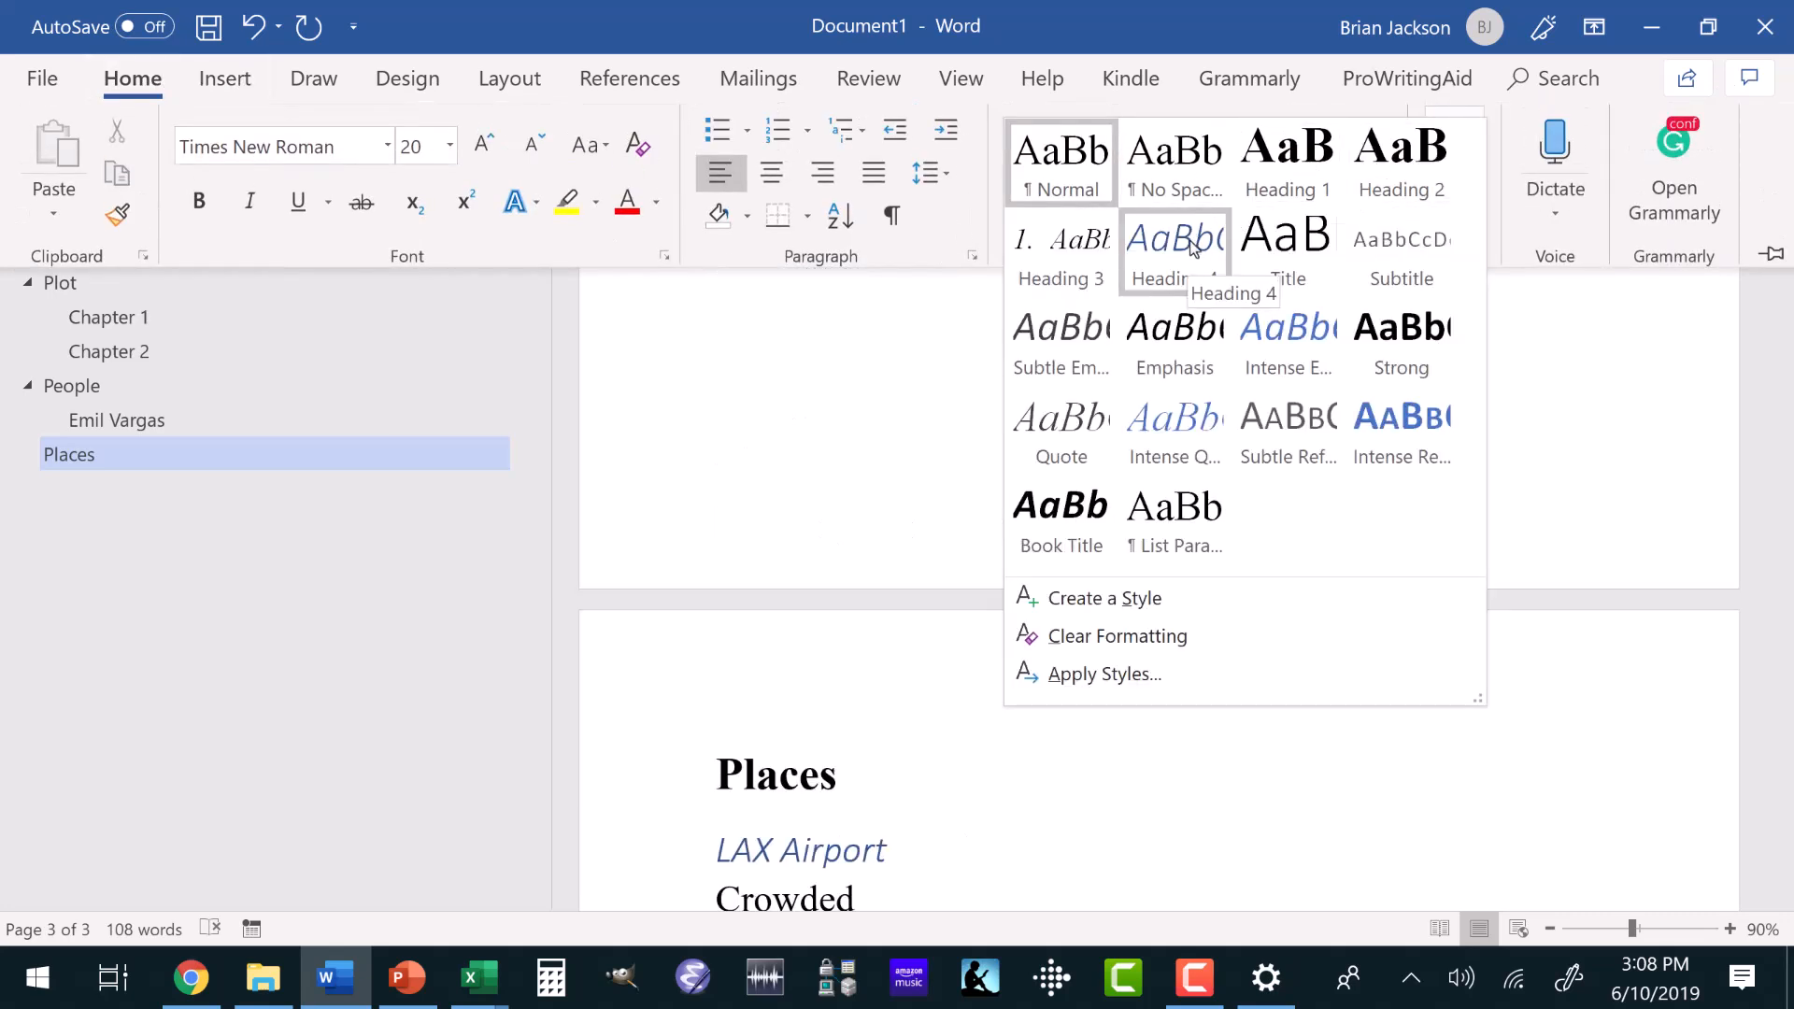
left_click(1400, 159)
scroll(1037, 481, "down", 5)
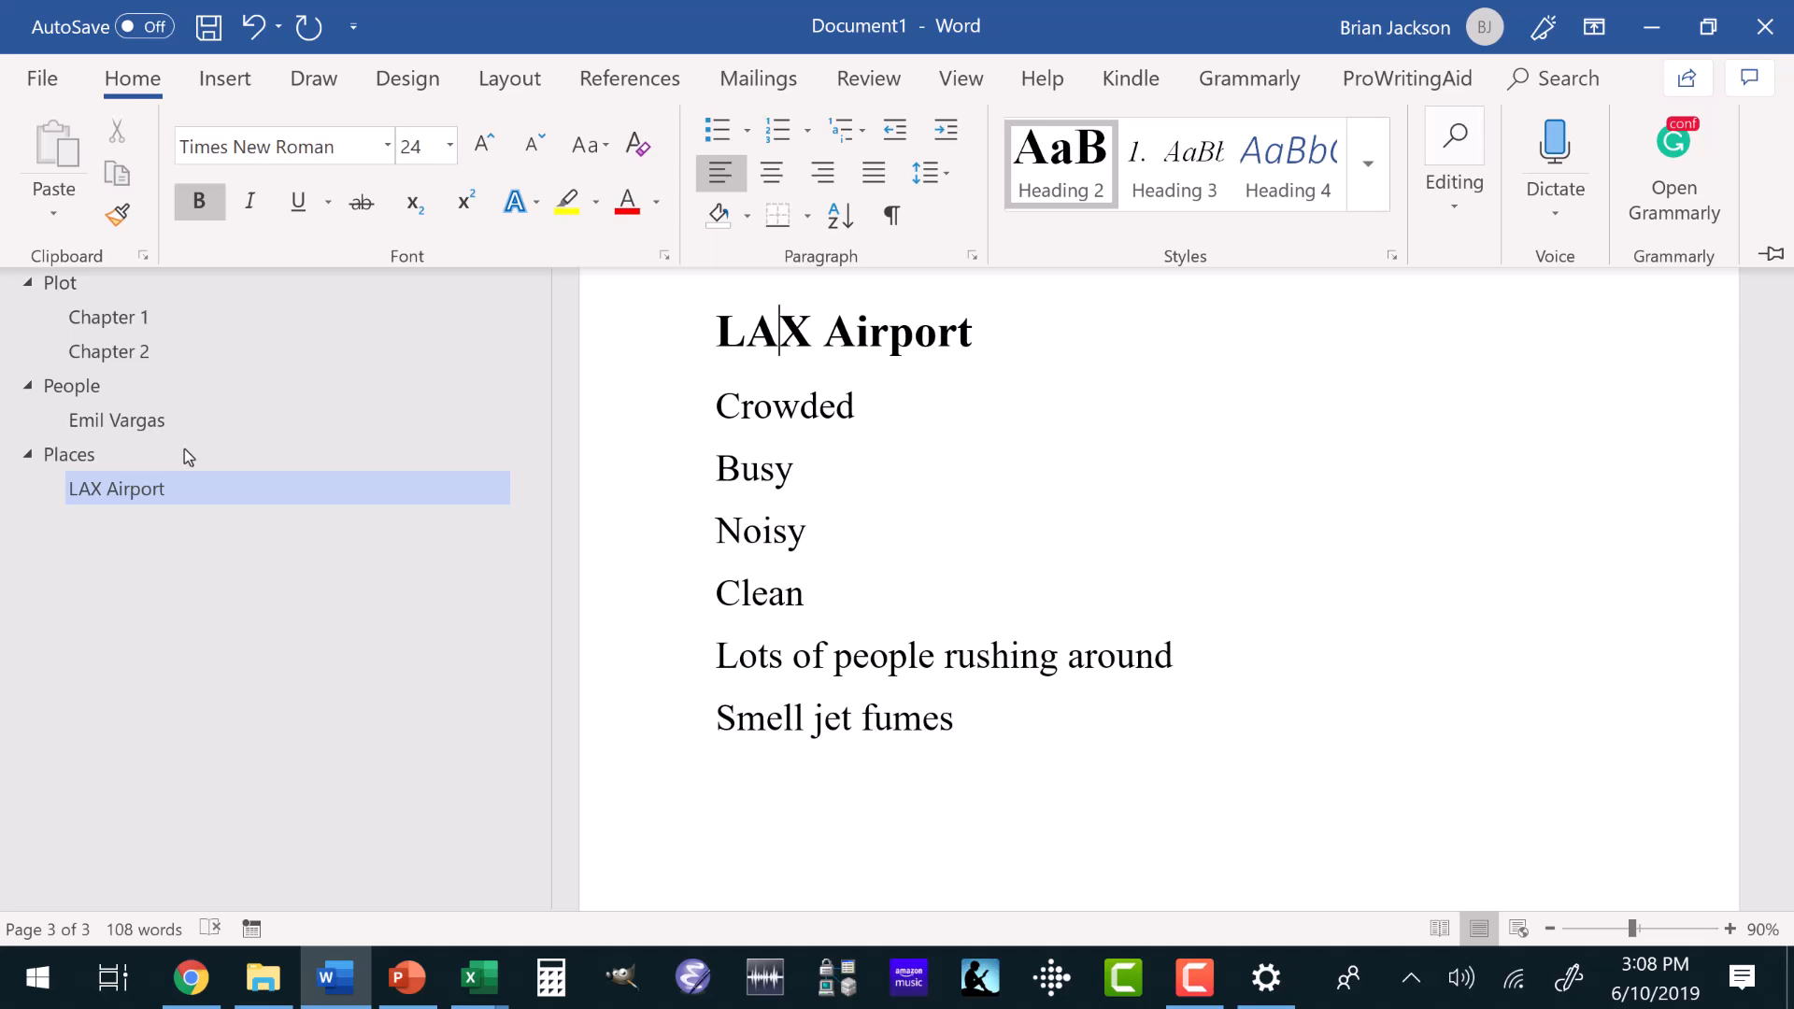
key("ctrl+F1")
Go to Chapter 2 and add the line "Meets a vagrant" at the end of its notes.
left_click(109, 352)
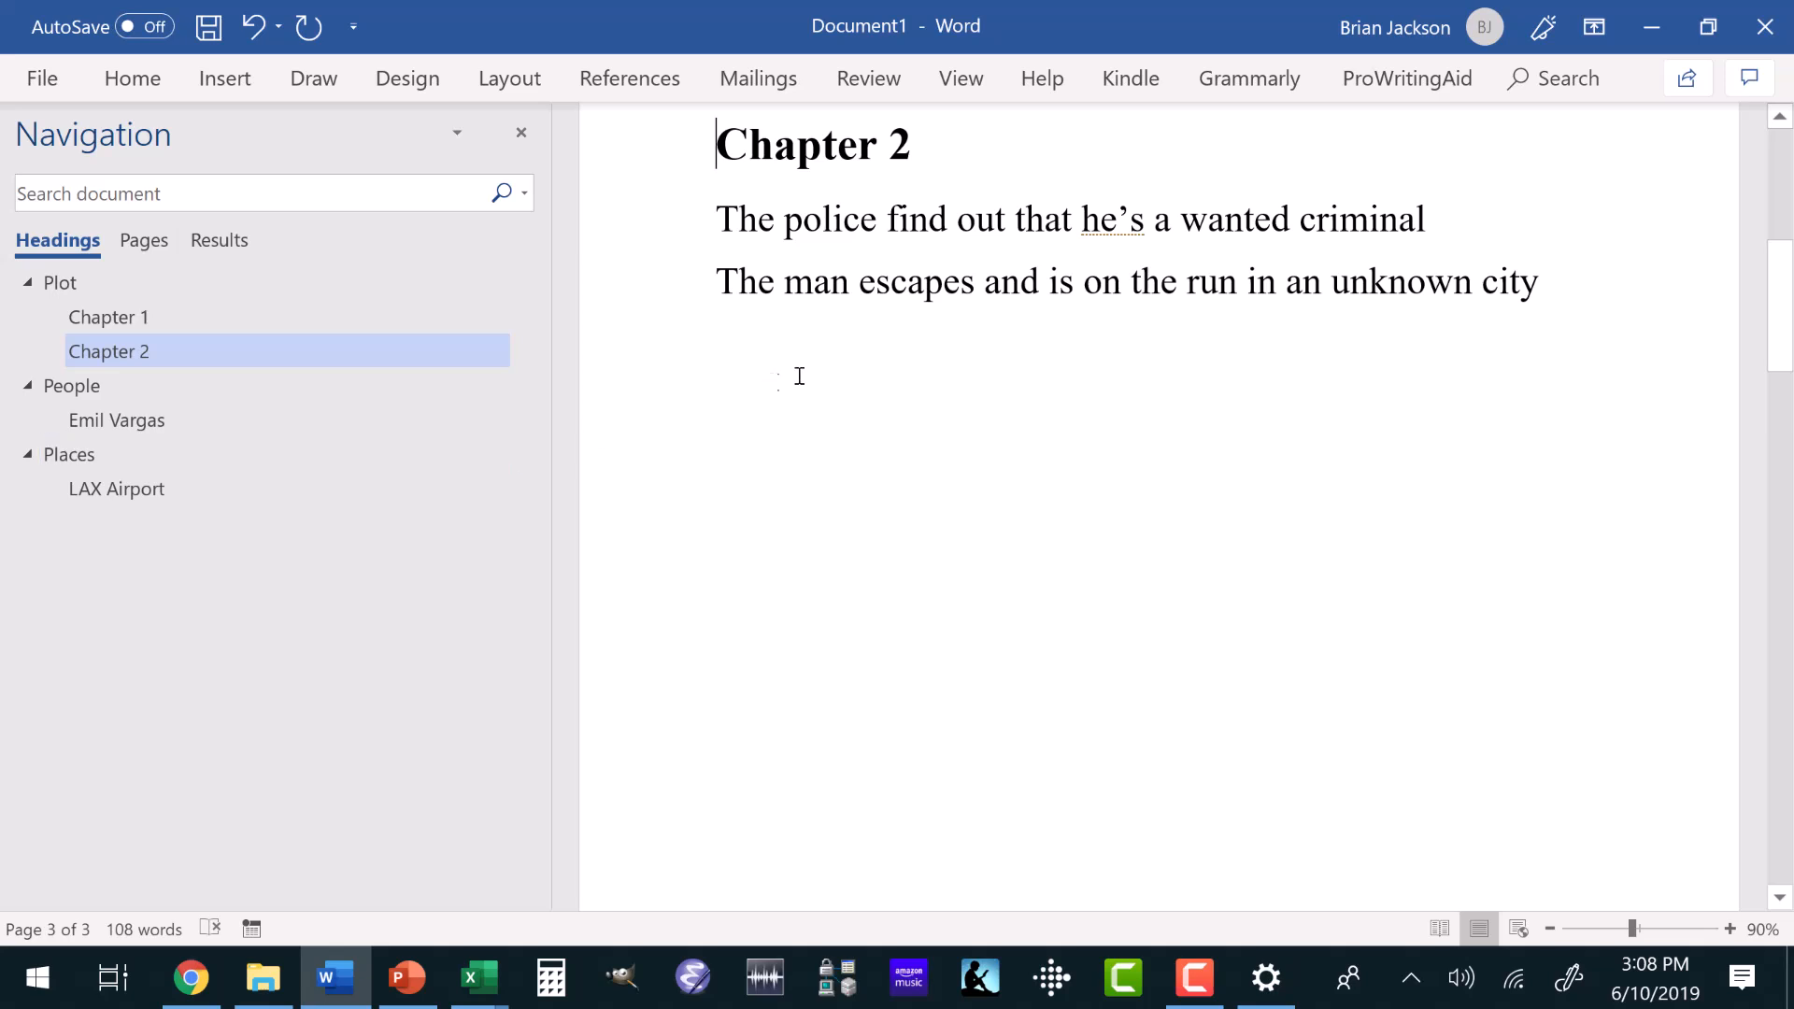
left_click(1534, 279)
key("Return")
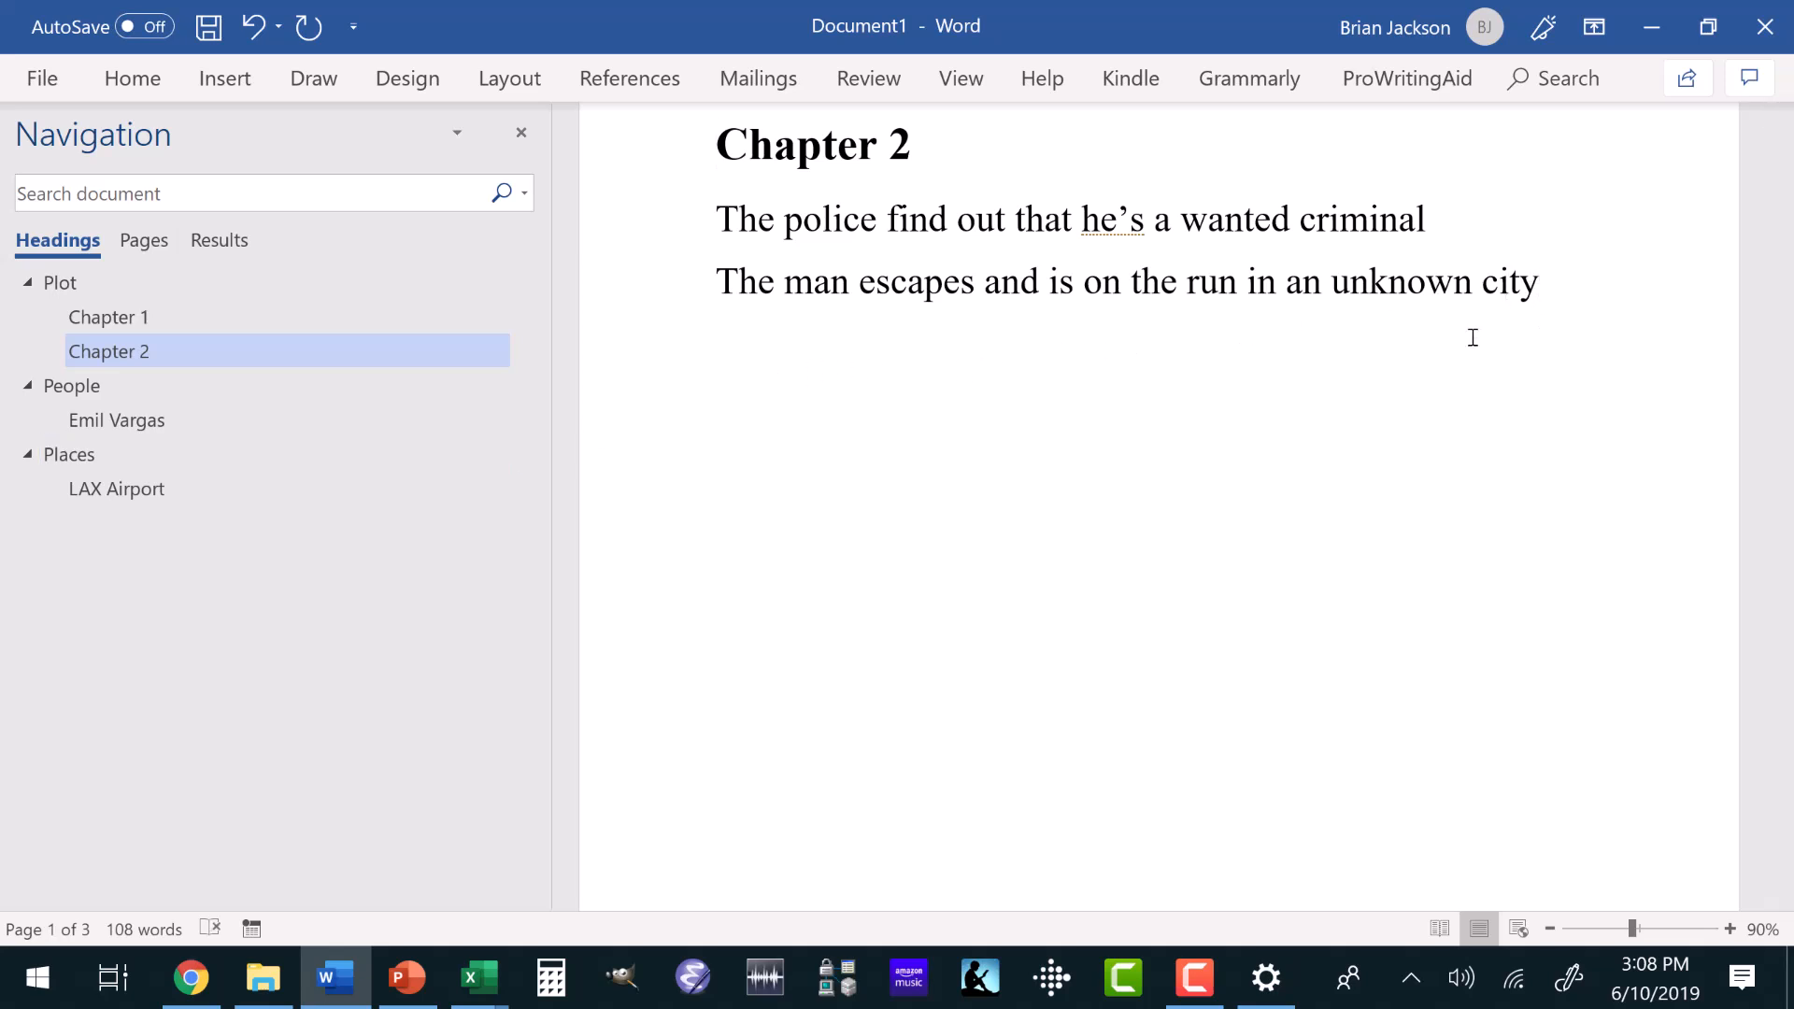
type("Meets a vegrant")
key("Return")
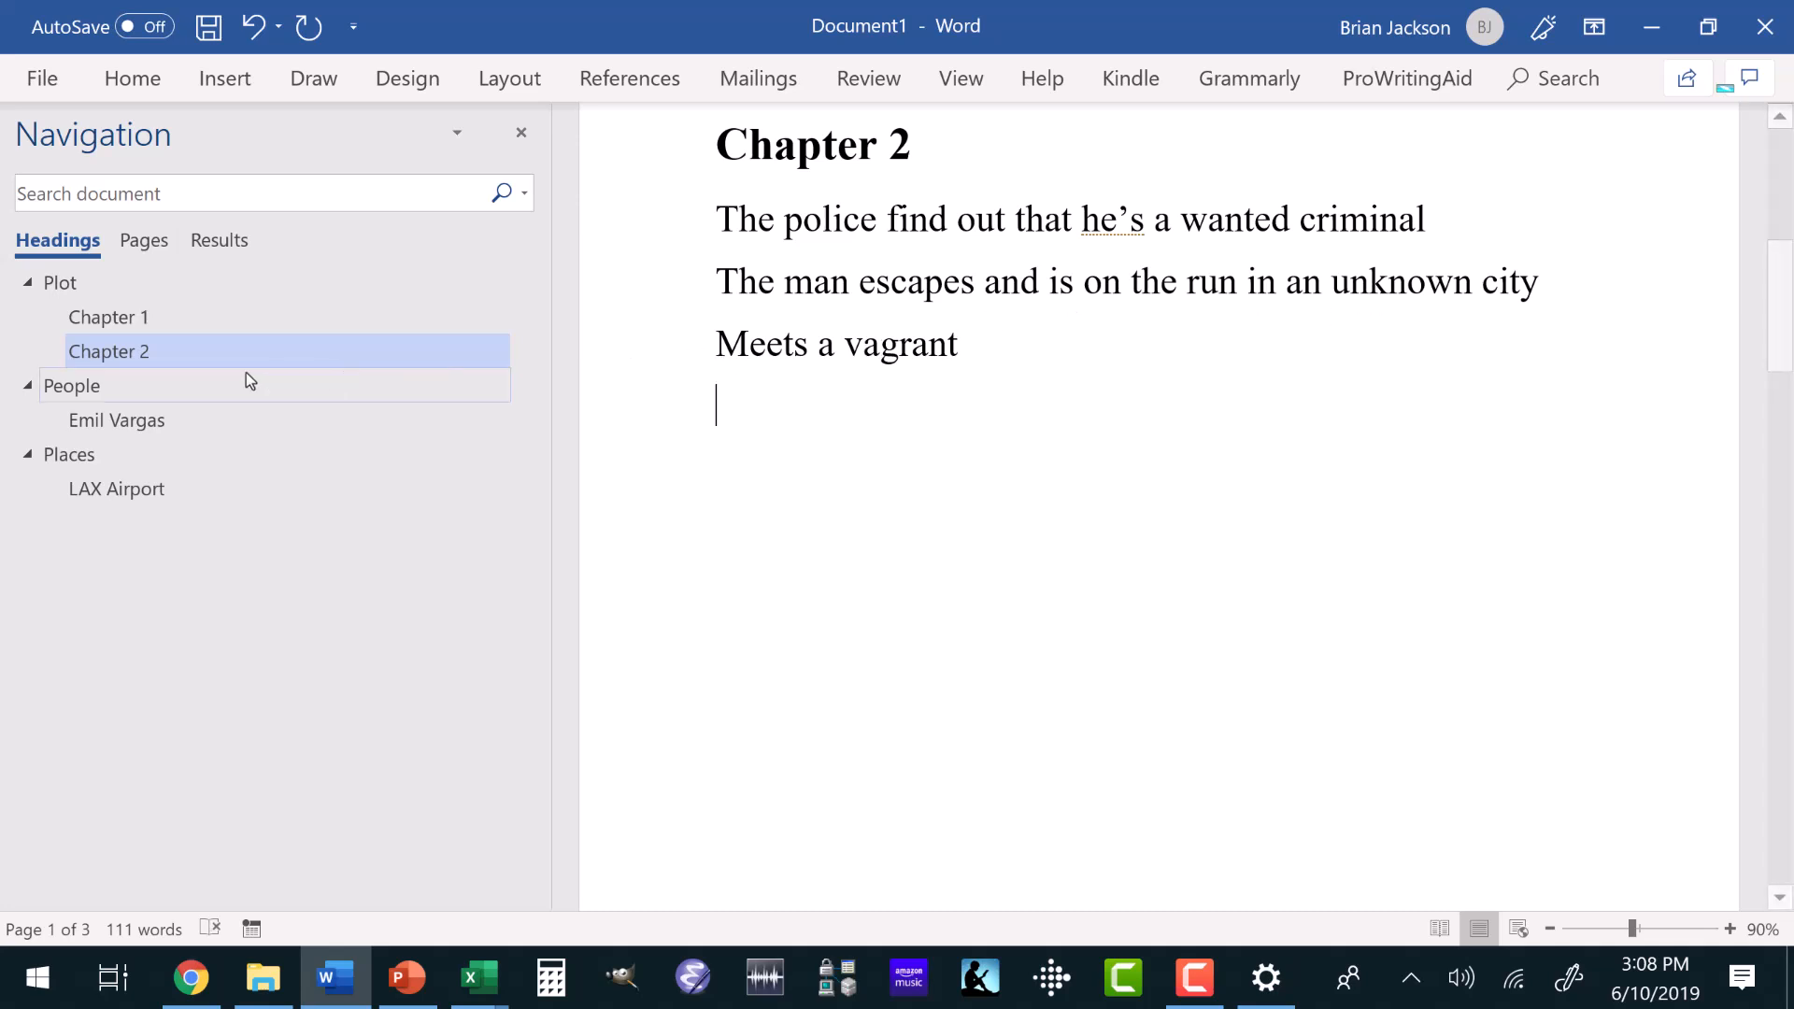
Add a line naming the vagrant character after "Raised poor and craves money" in the People section, with the spelling corrected to "Vagrant".
left_click(153, 424)
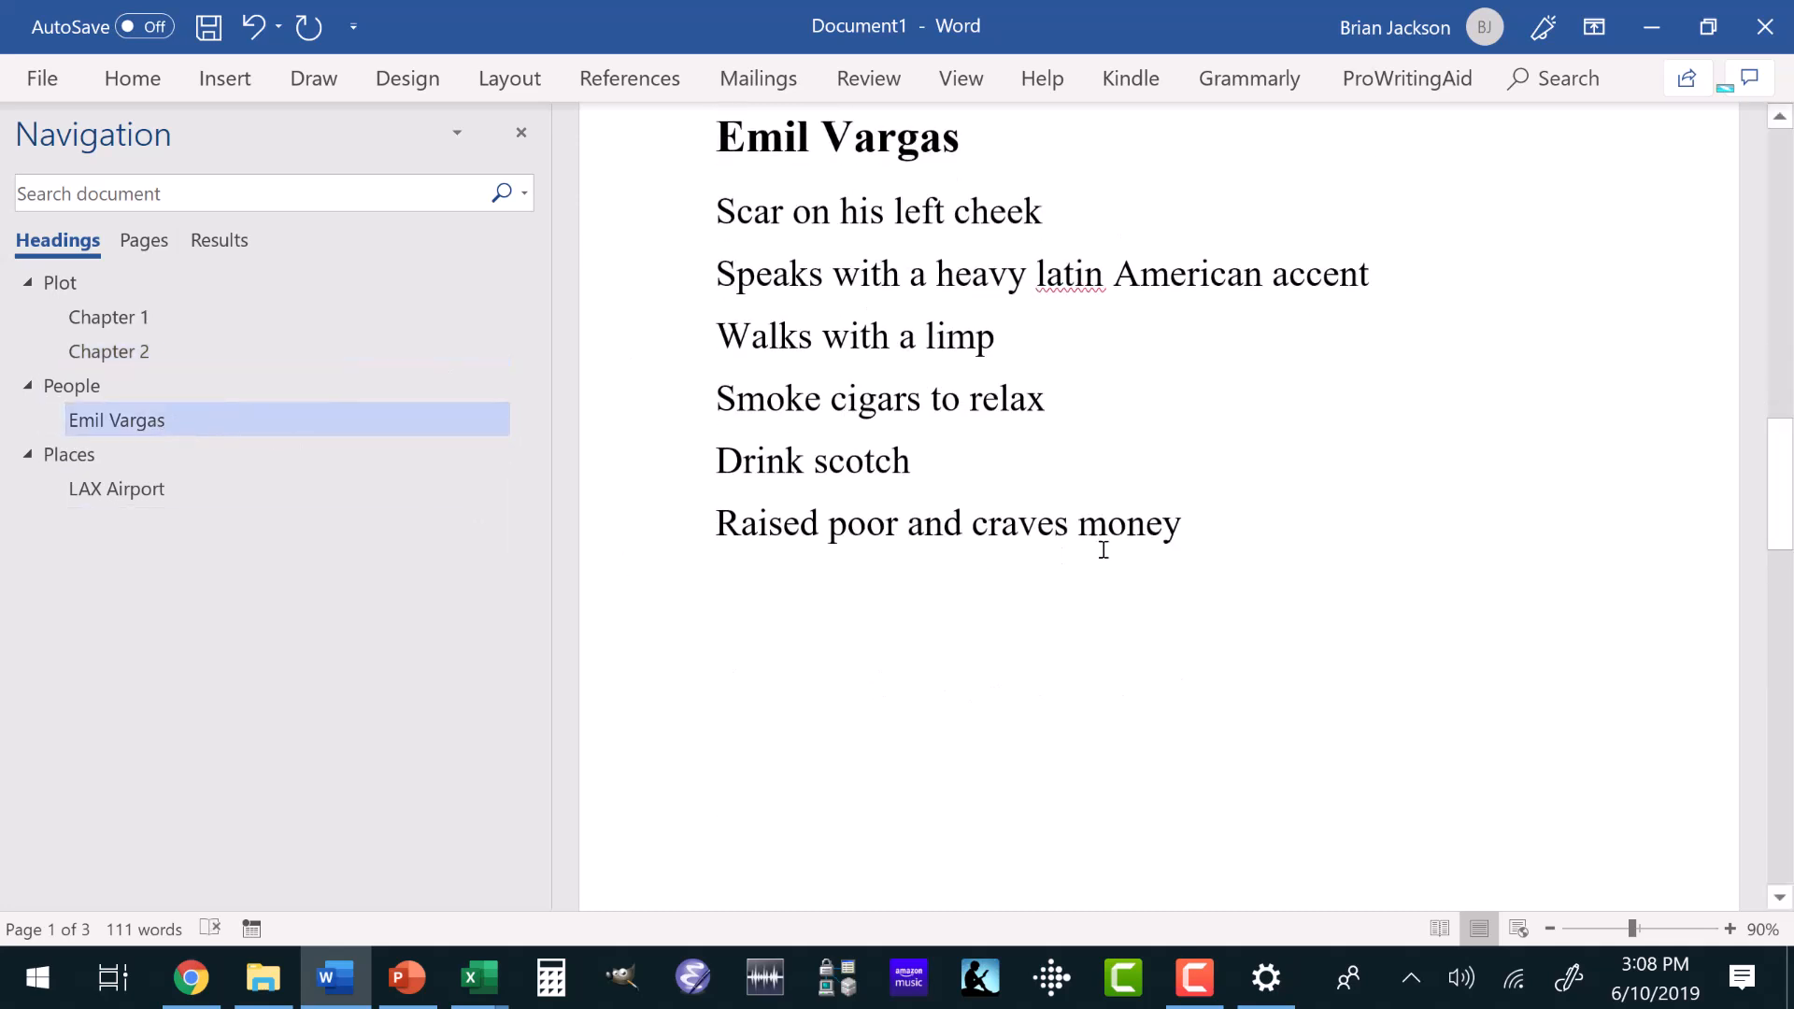
left_click(1209, 526)
key("Return")
type("John")
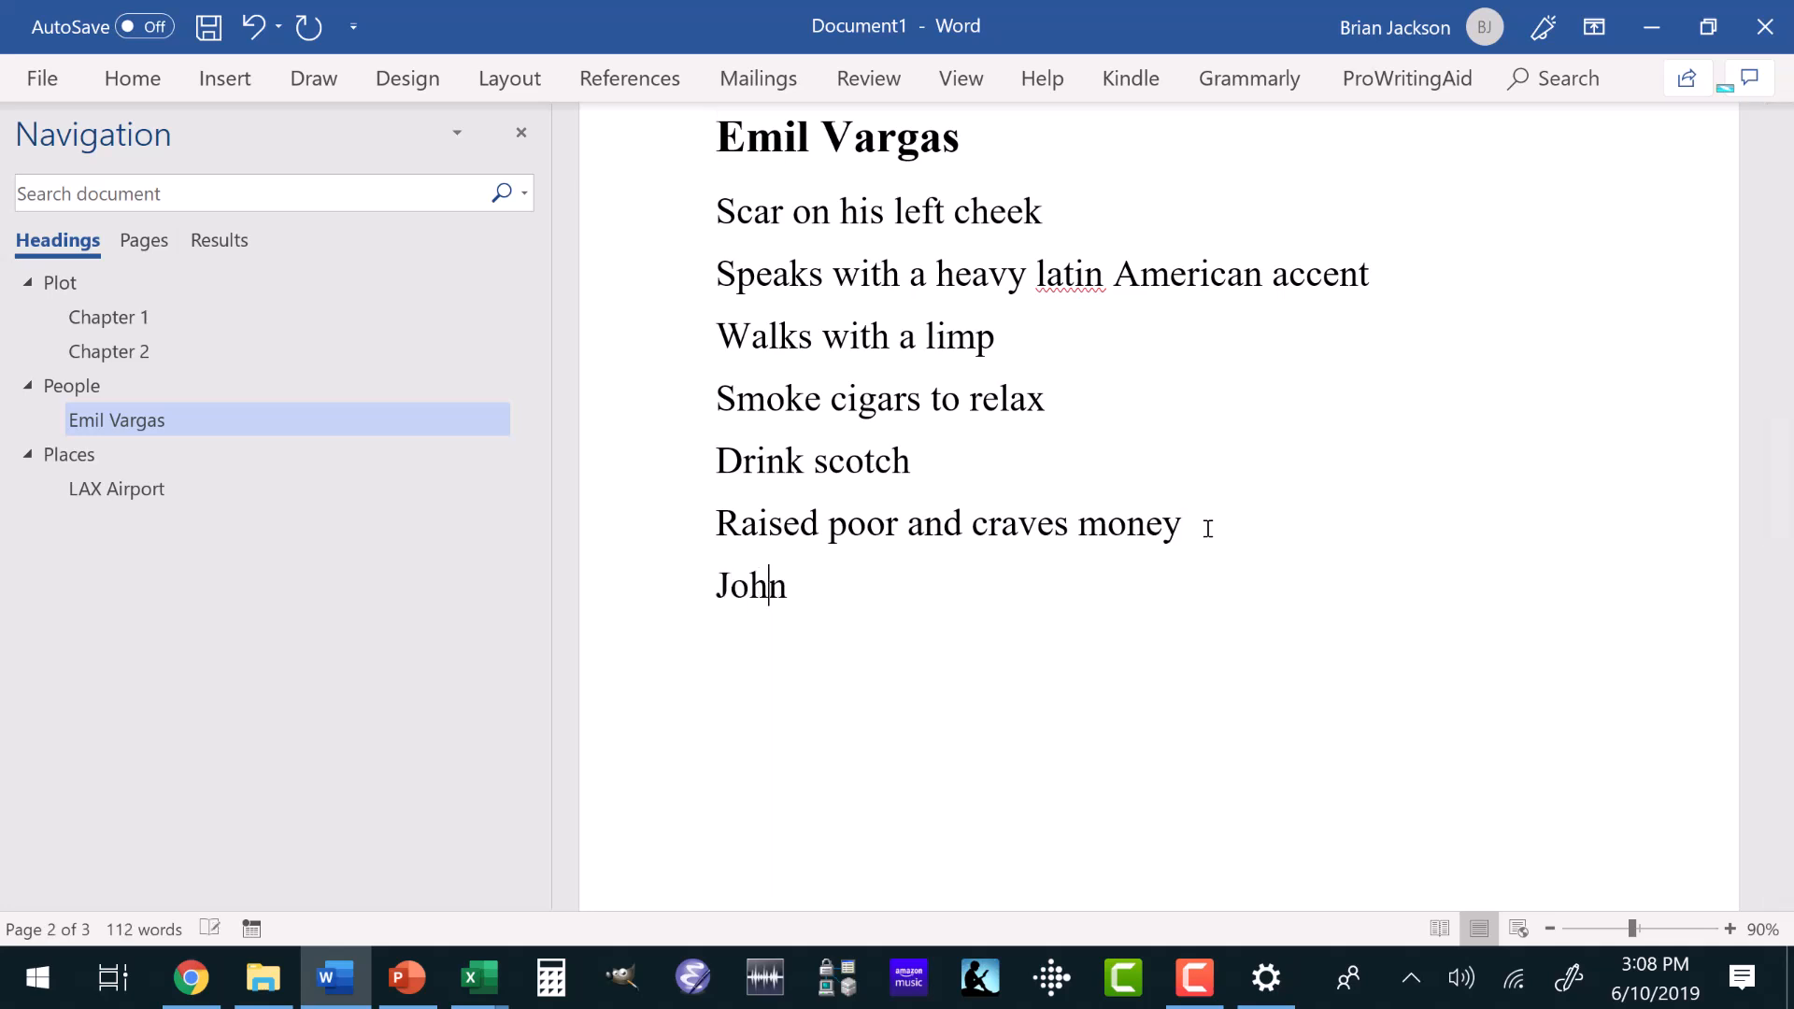
type(" the Vegrant")
key("Return")
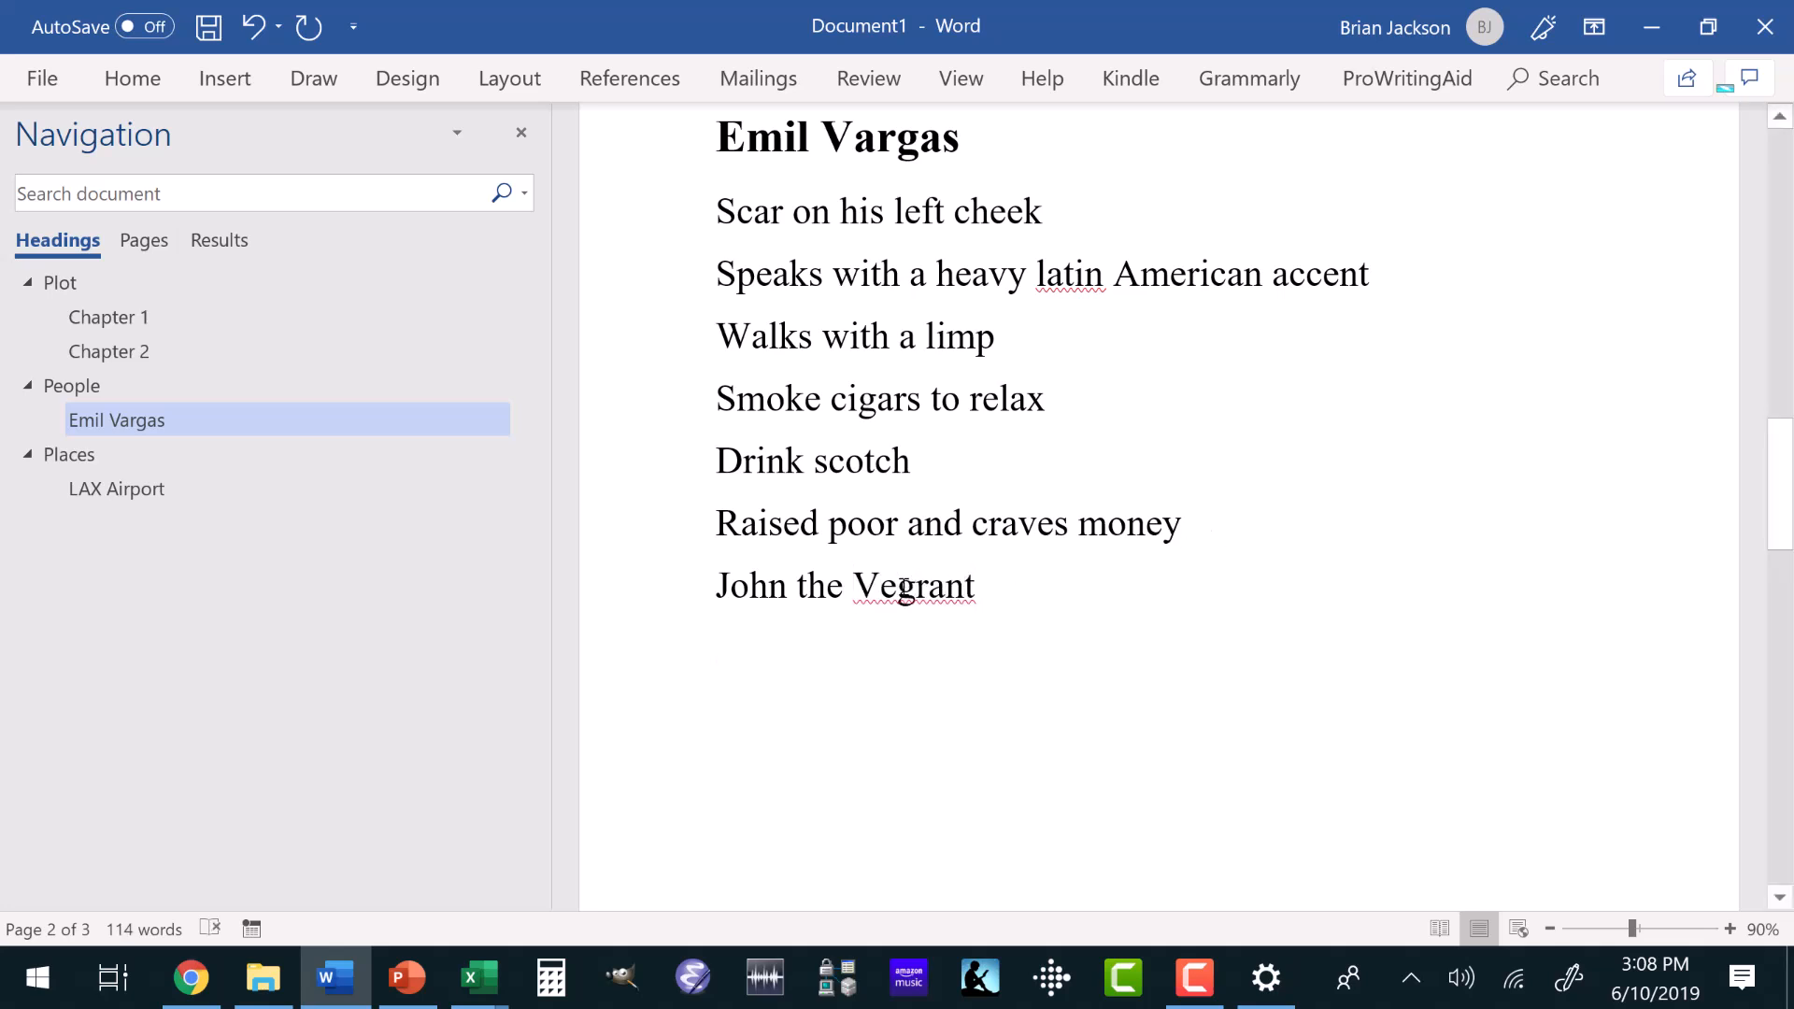
left_click(898, 591)
right_click(898, 592)
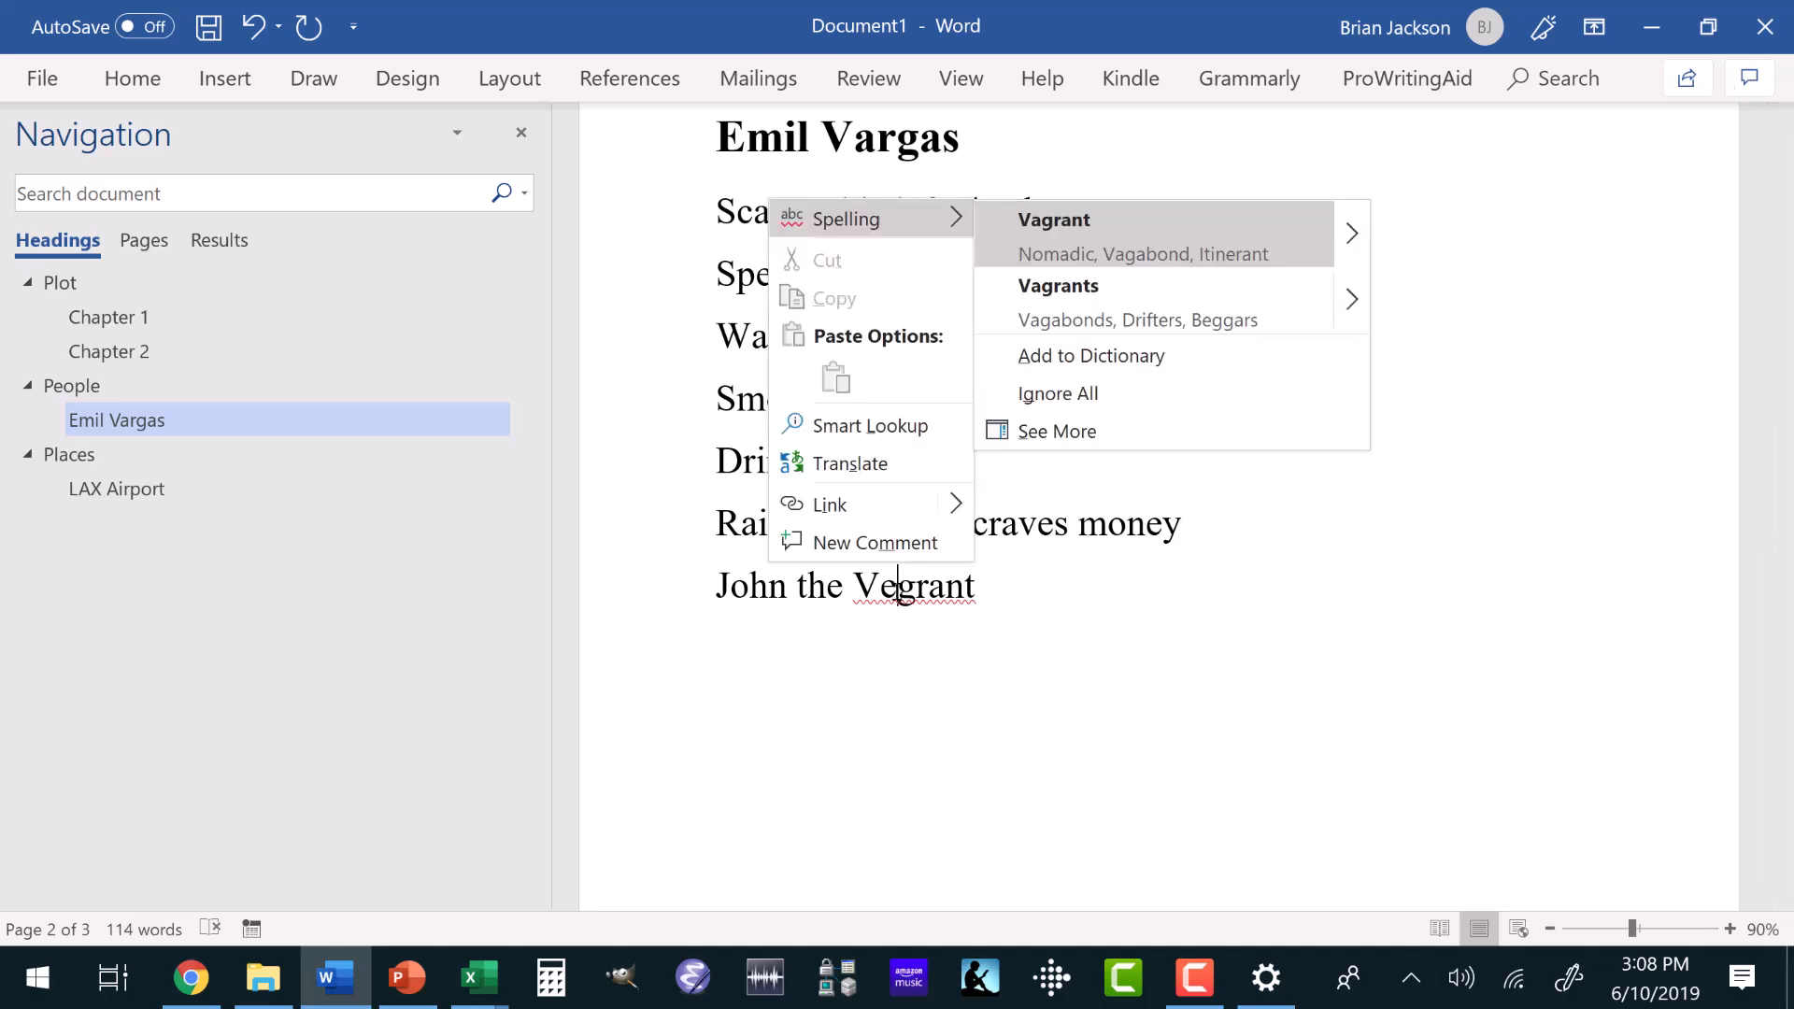
left_click(1058, 224)
Describe the vagrant character with the separate lines "Filthy and smells bad", "Elderly" and "Homeless" below the name.
left_click(820, 676)
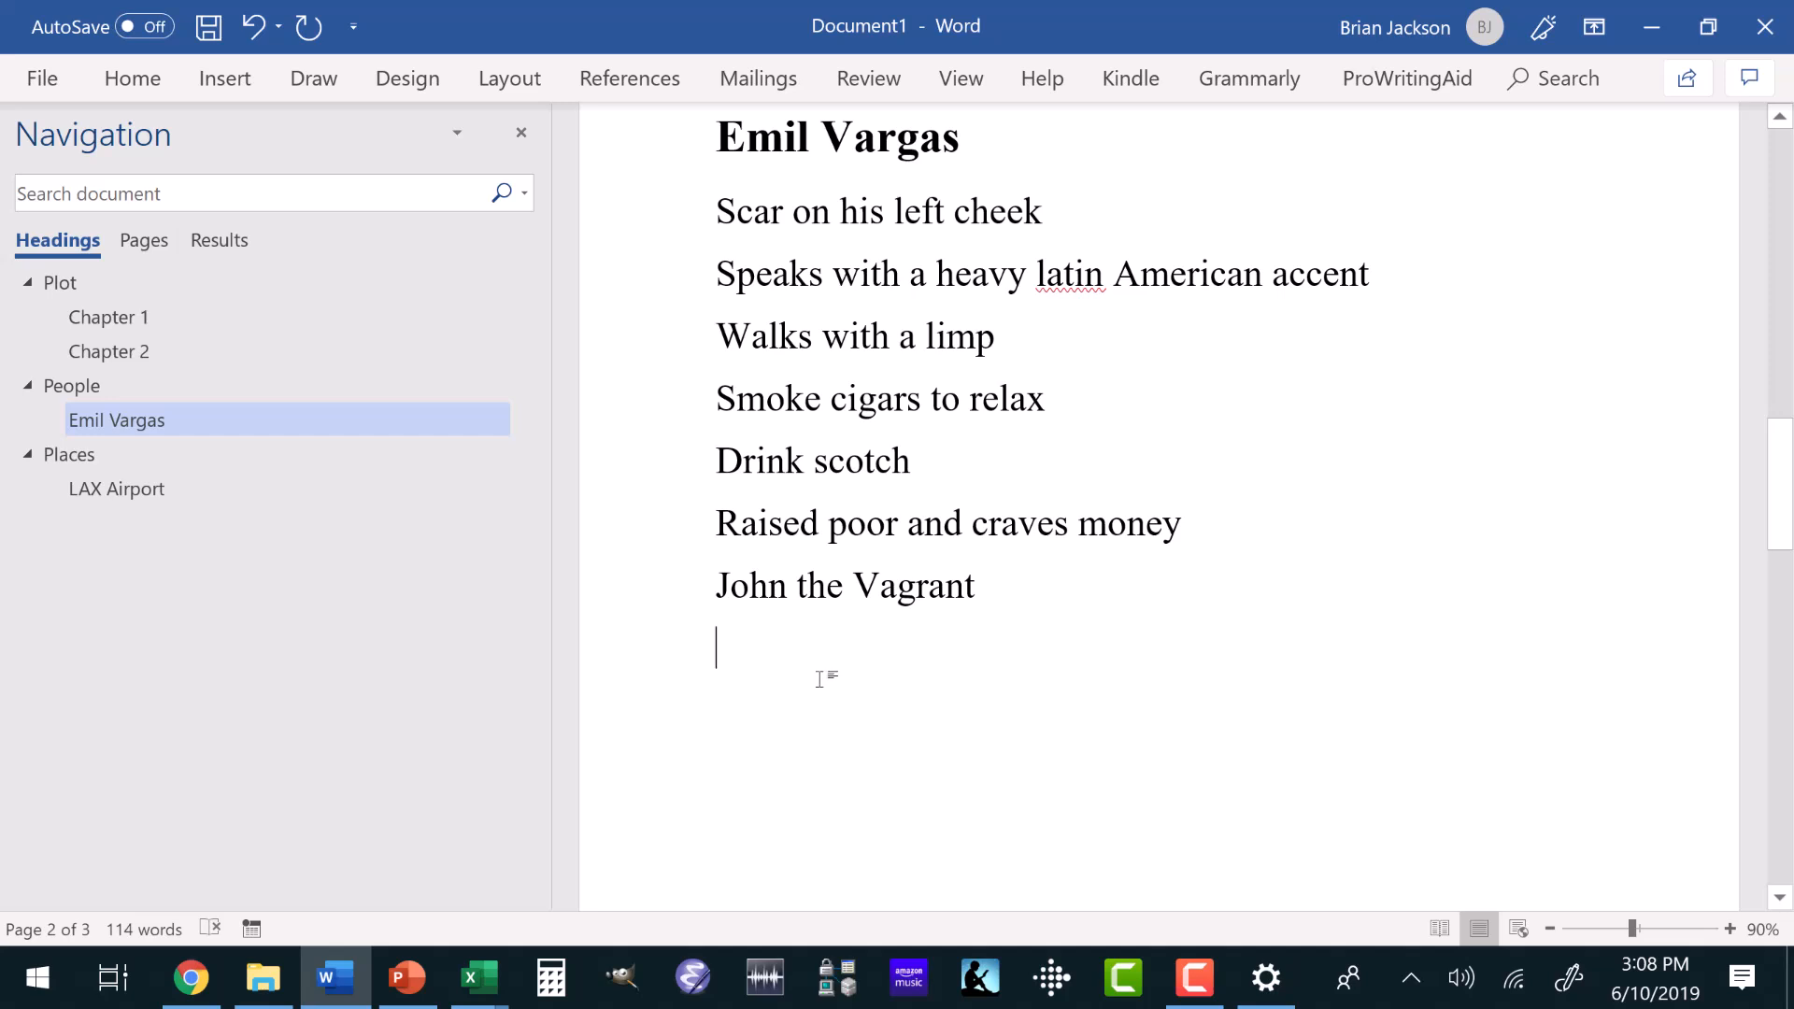
type("Filthy and smells bad")
key("Return")
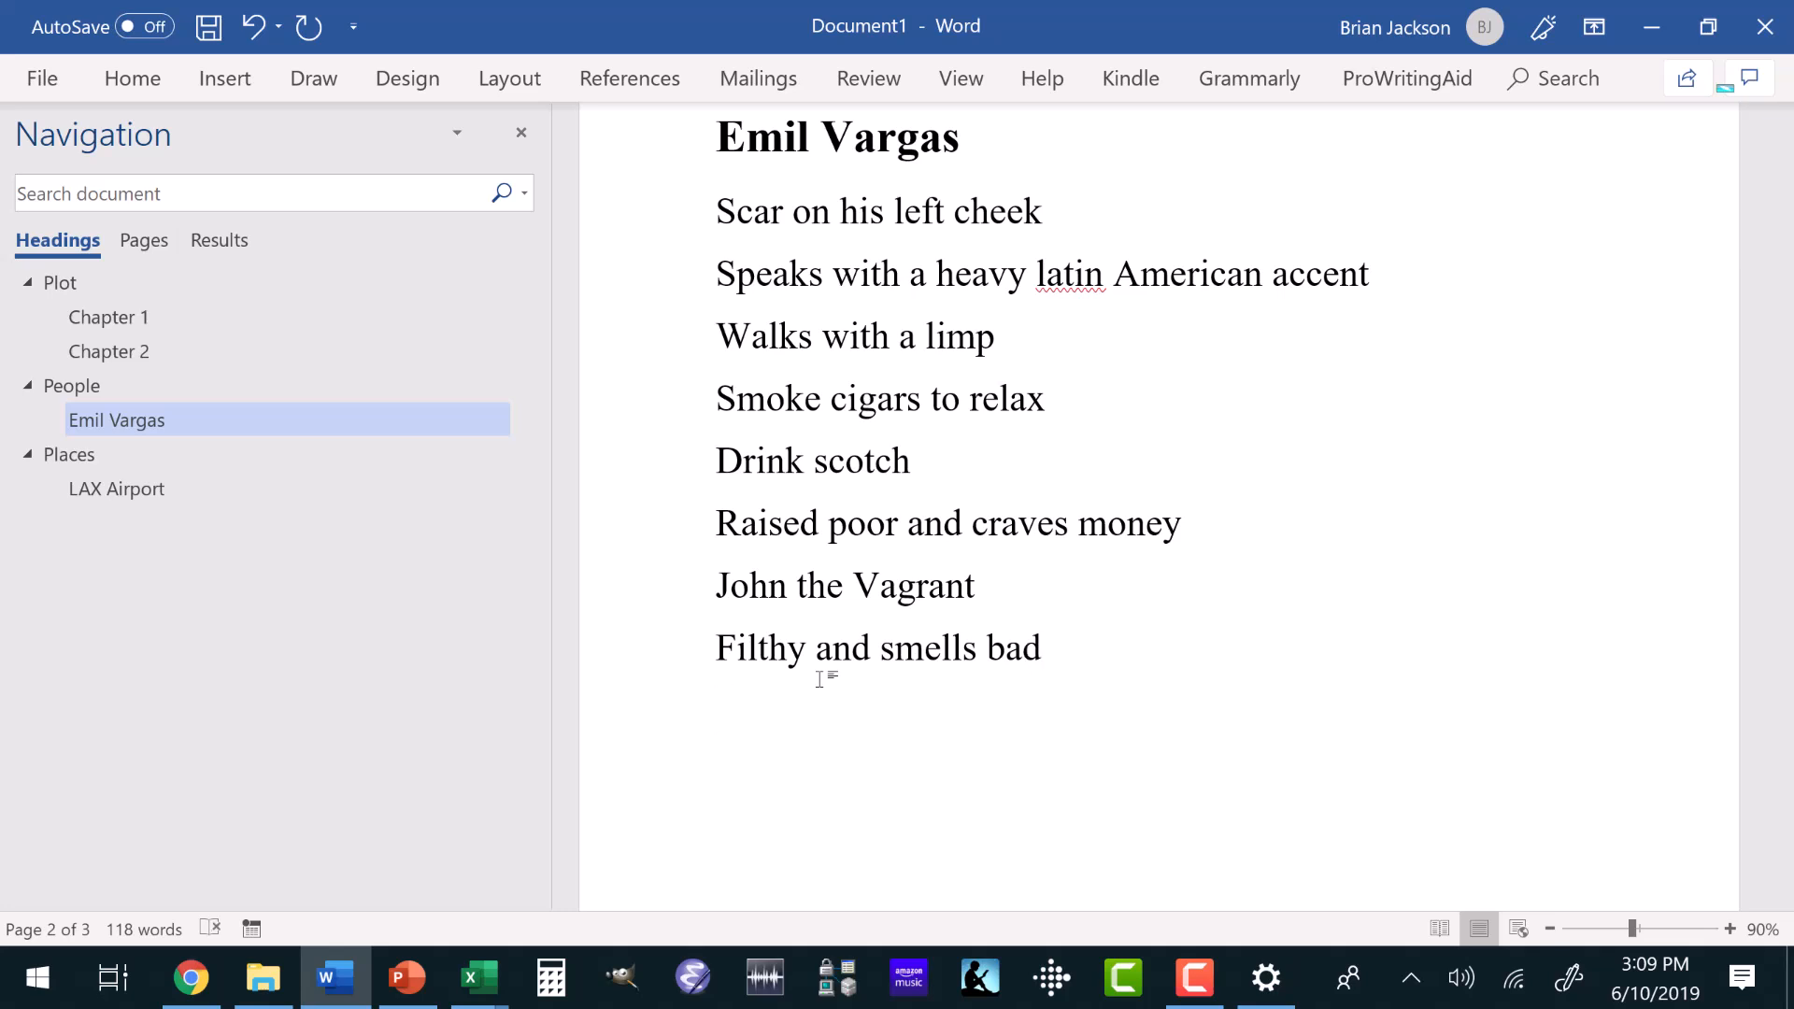
type("Elderly")
key("Return")
type("H")
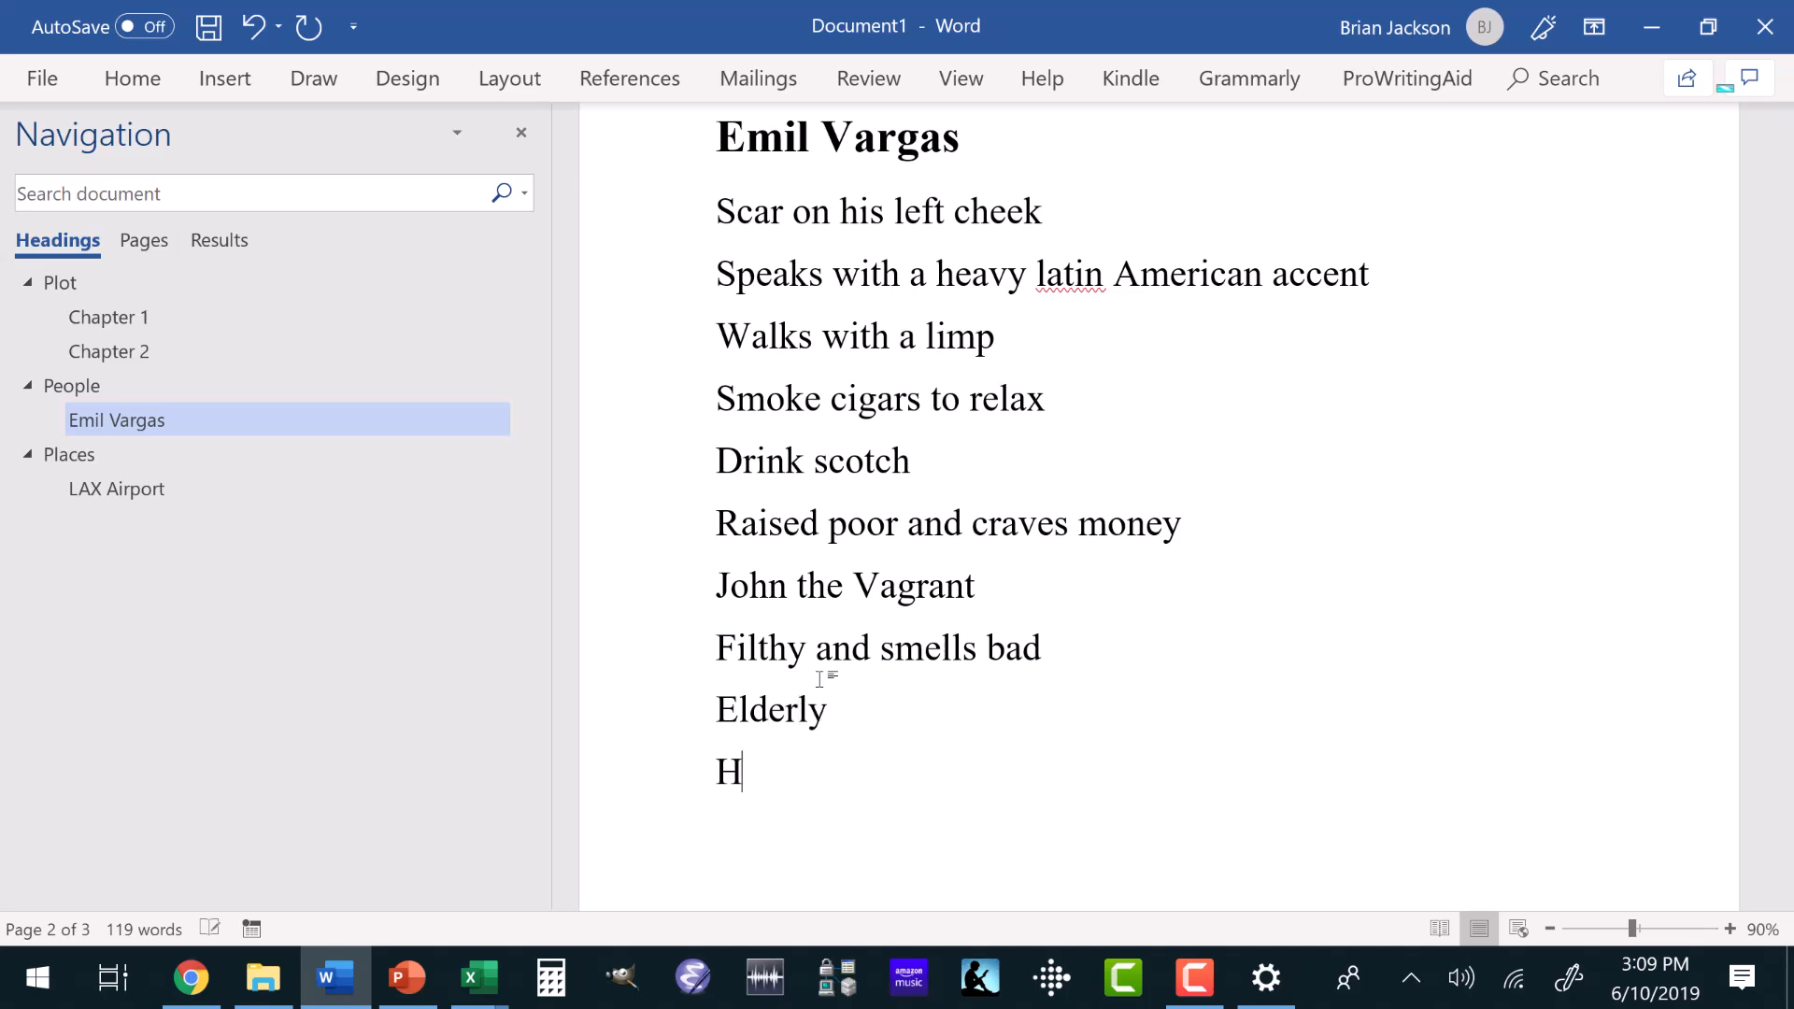
type("omeless")
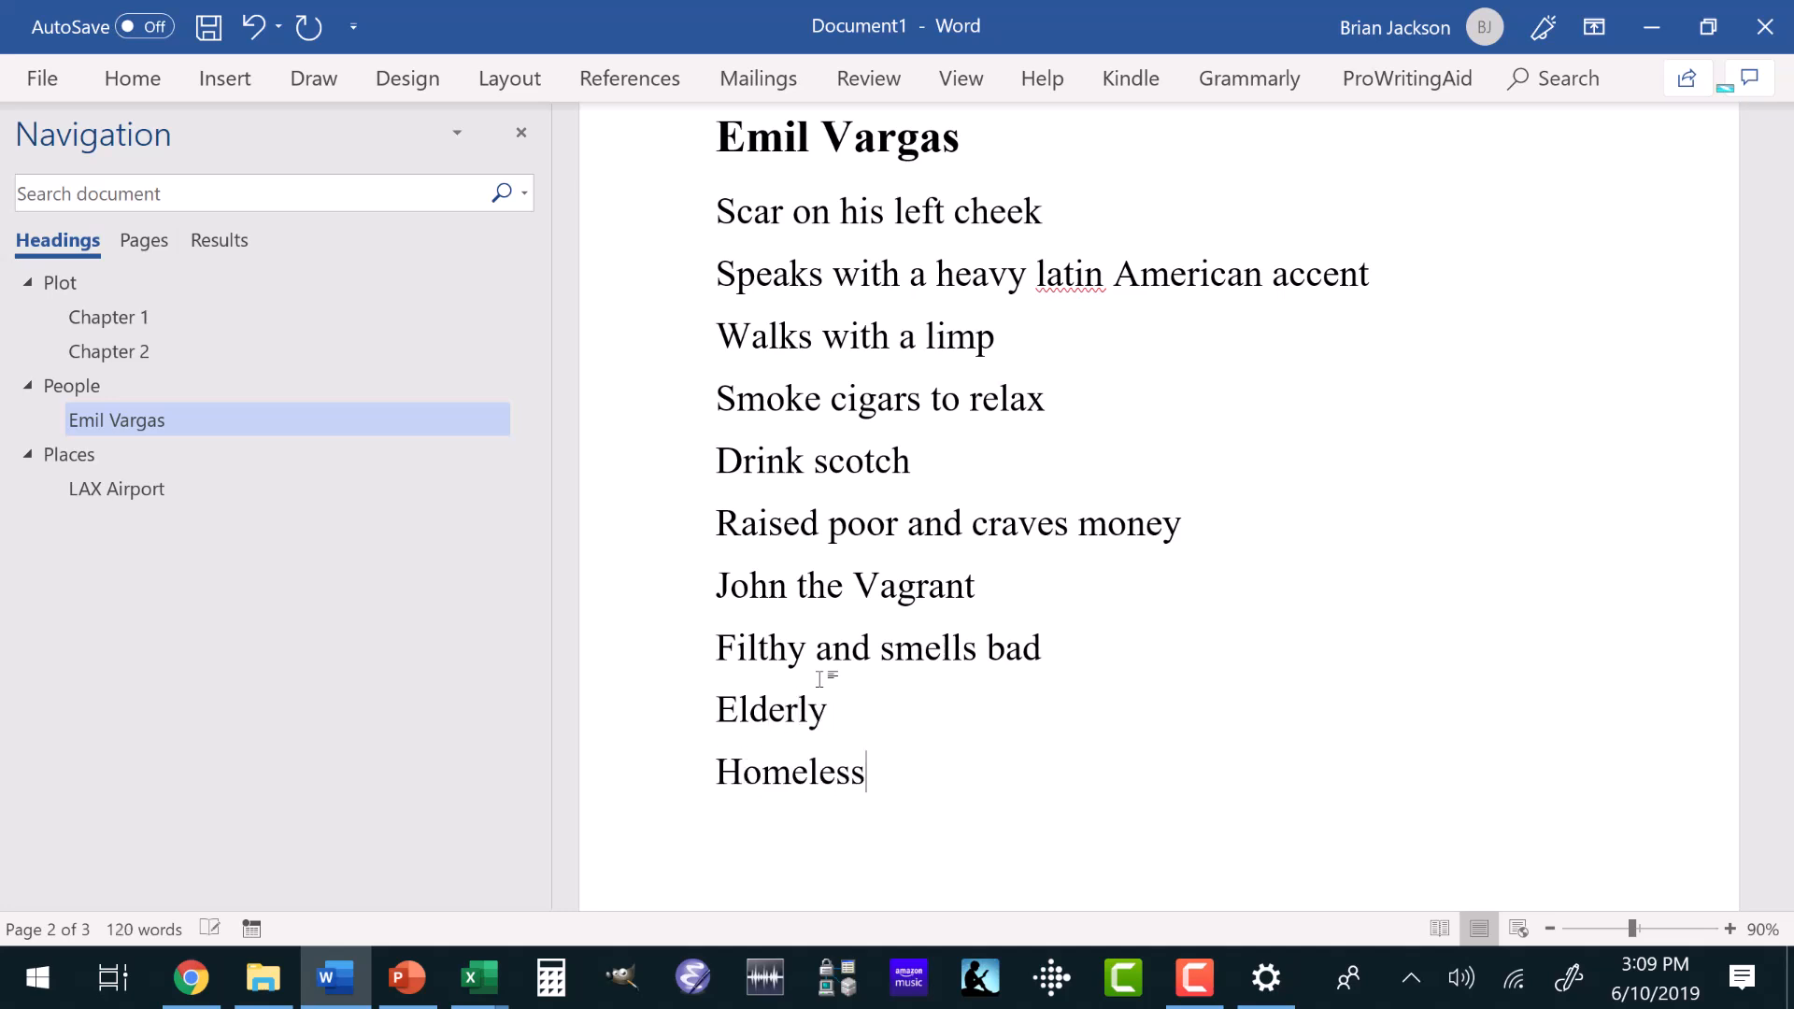
Apply the Heading 2 style to the line with the vagrant character's name.
left_click(787, 586)
left_click(153, 83)
left_click(1366, 165)
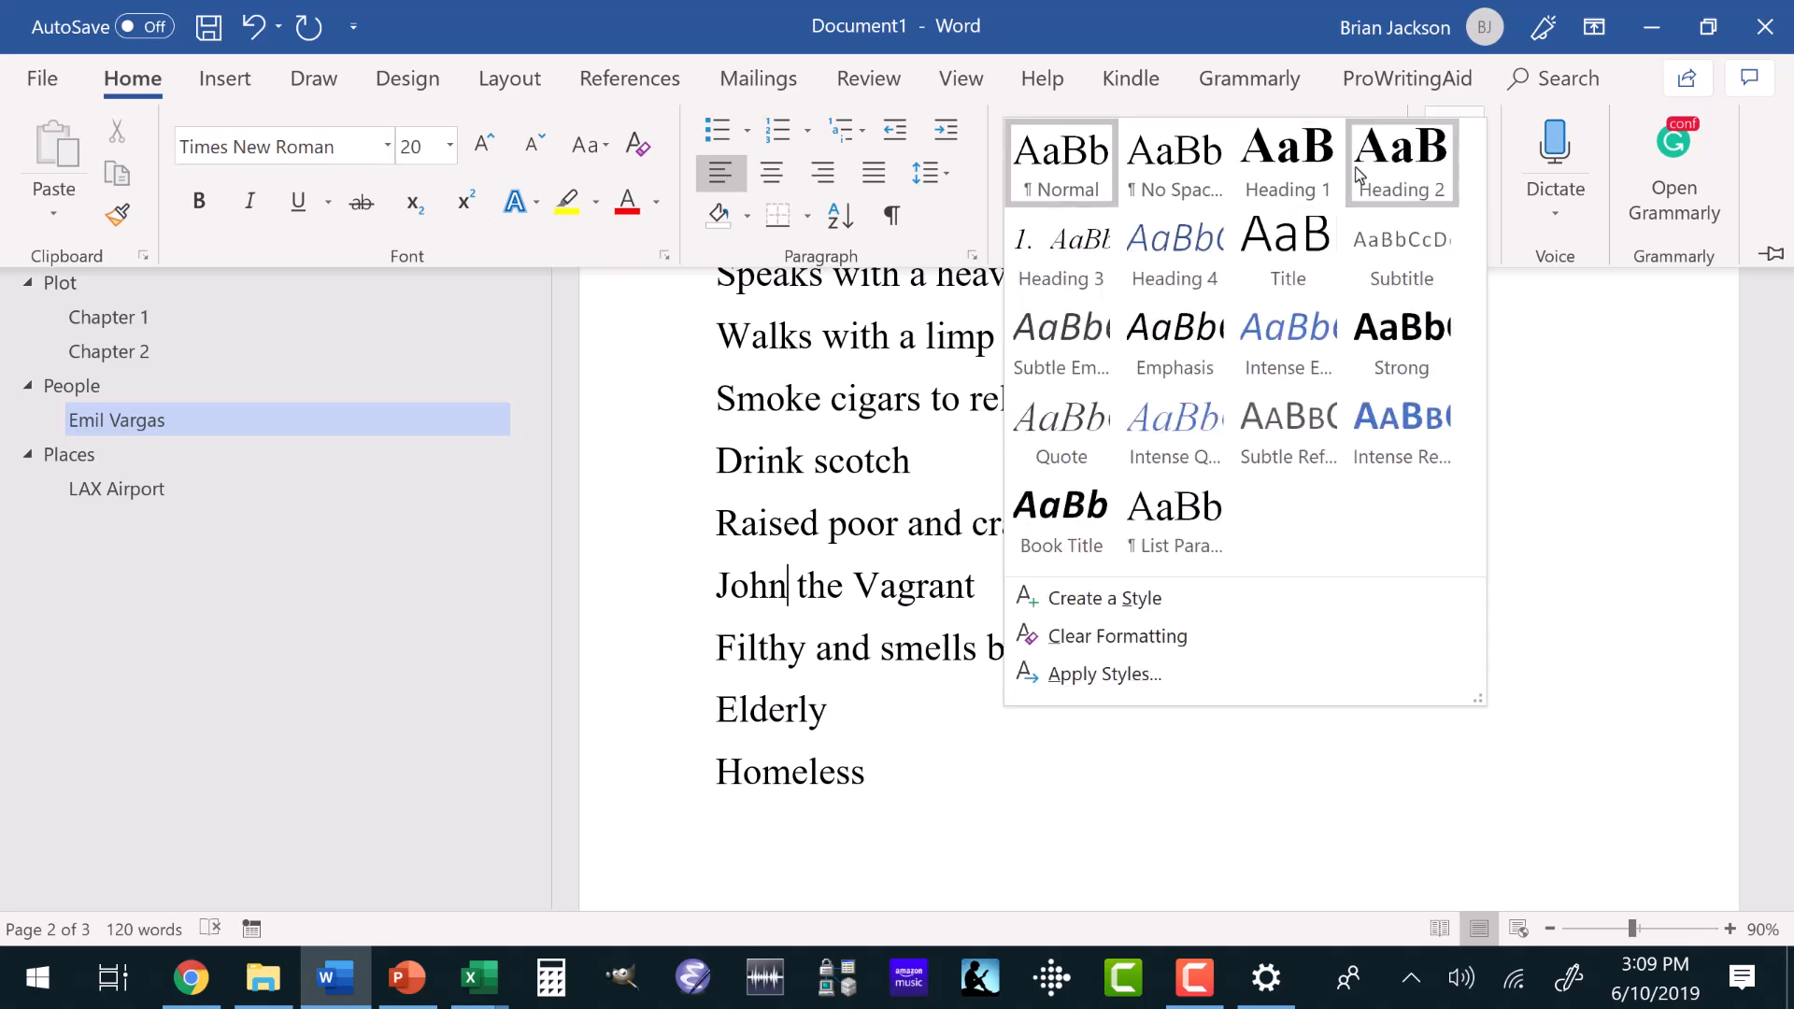
left_click(1377, 181)
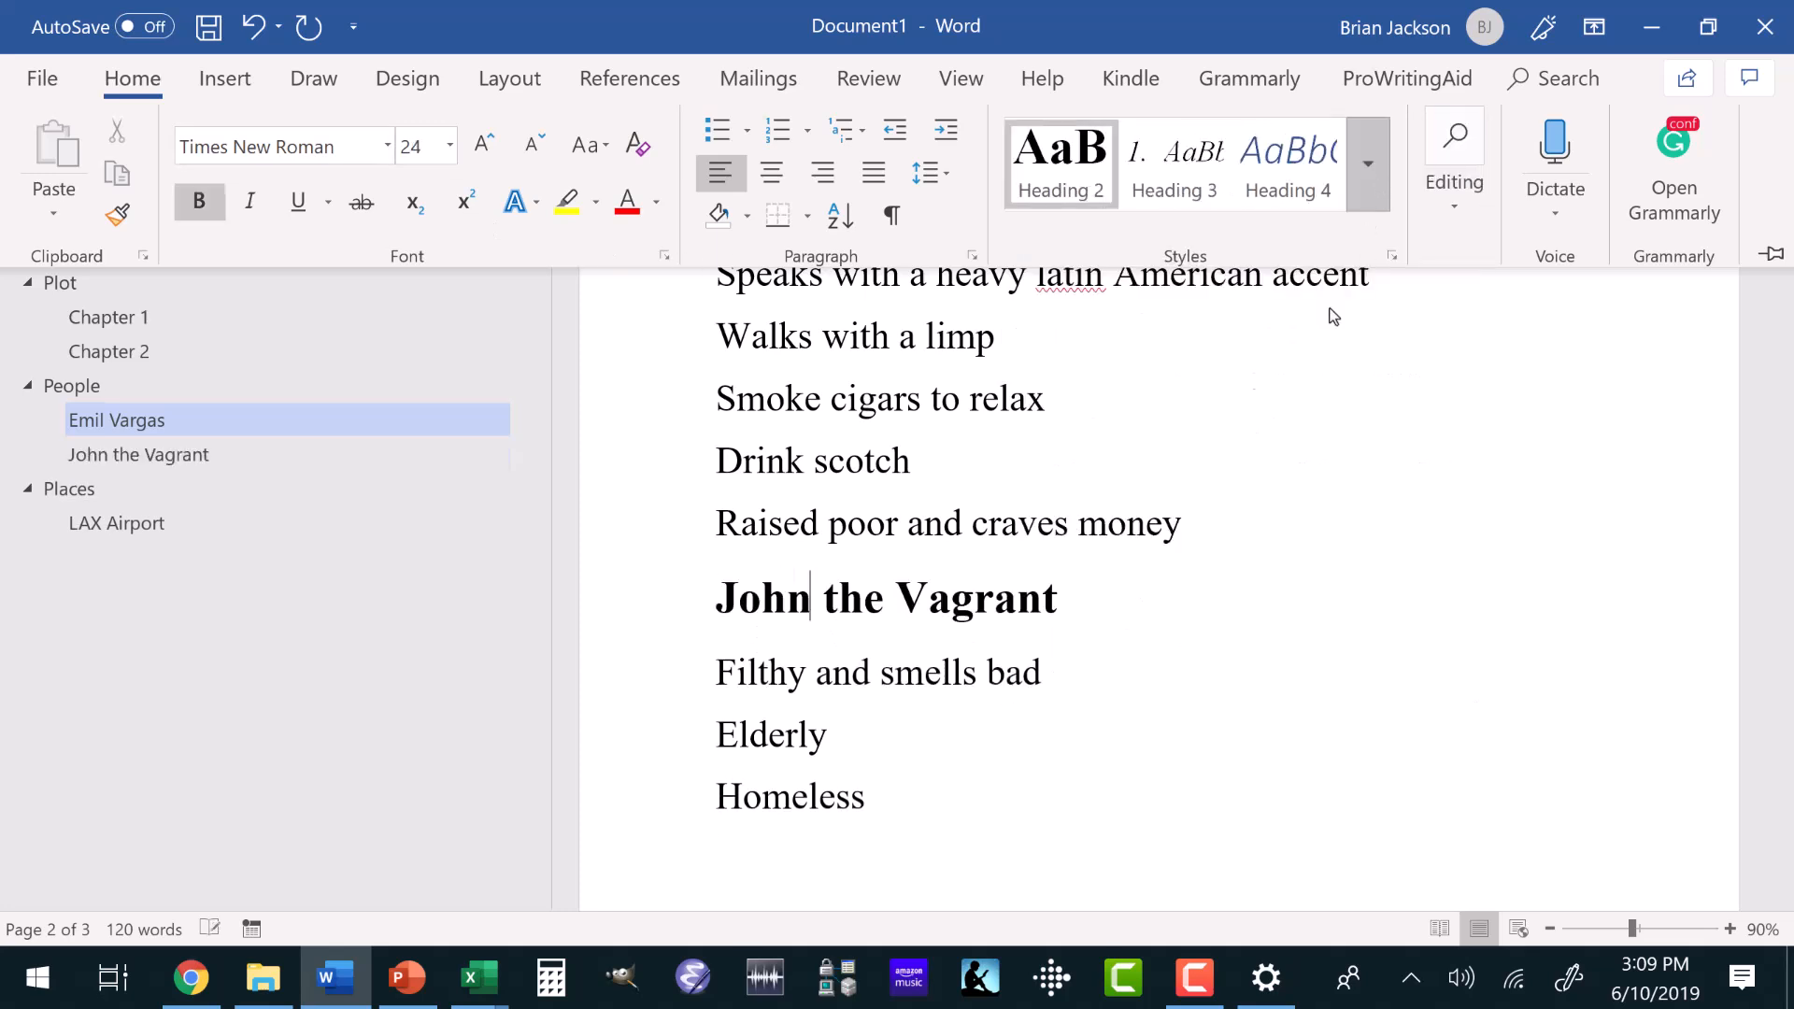